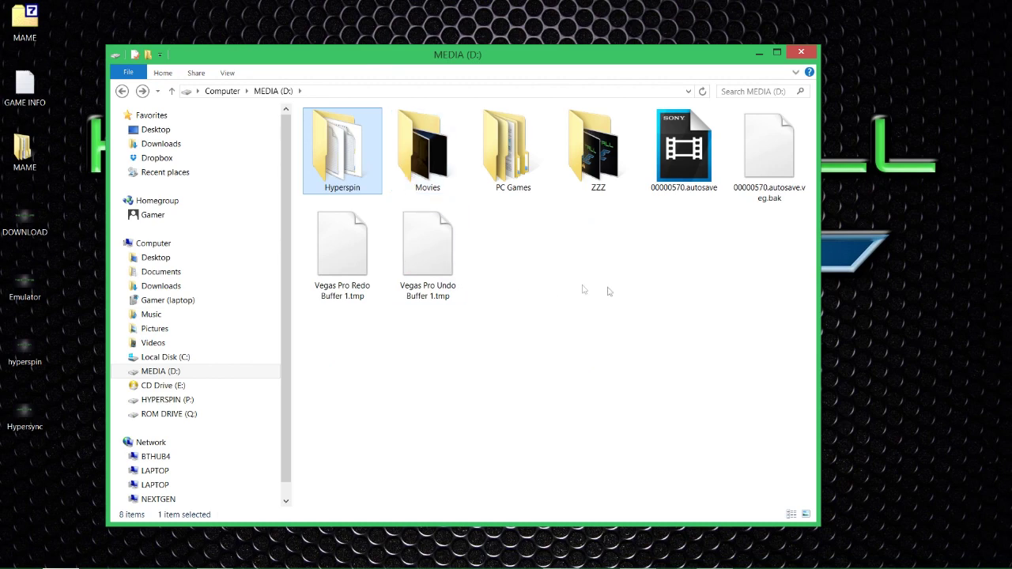
# Launch the HyperSync Cloud application from its folder inside Hyperspin on the MEDIA (D:) drive
pyautogui.doubleClick(497, 163)
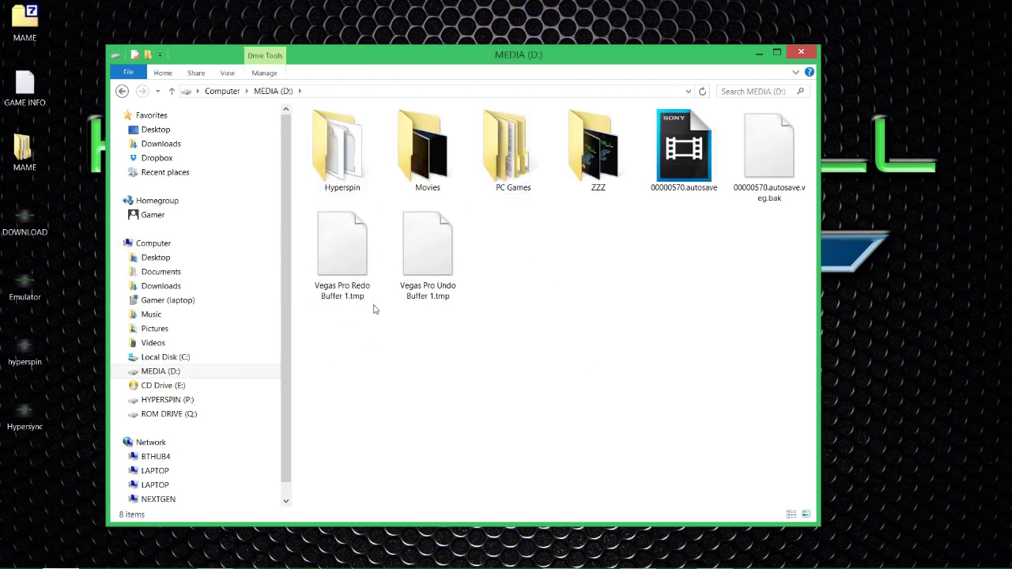
pyautogui.doubleClick(318, 142)
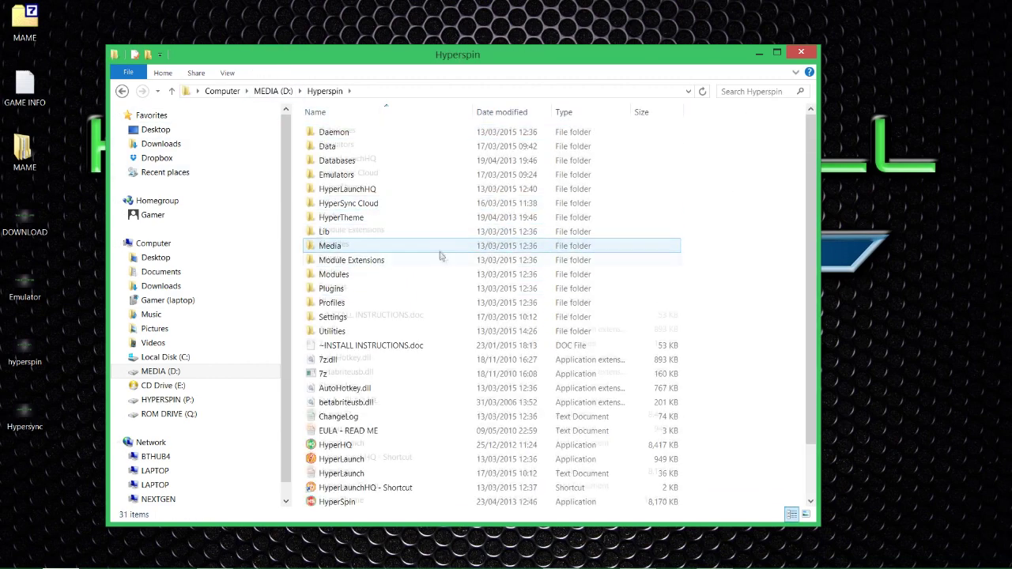
pyautogui.scroll(-2, 431, 276)
pyautogui.scroll(2, 439, 301)
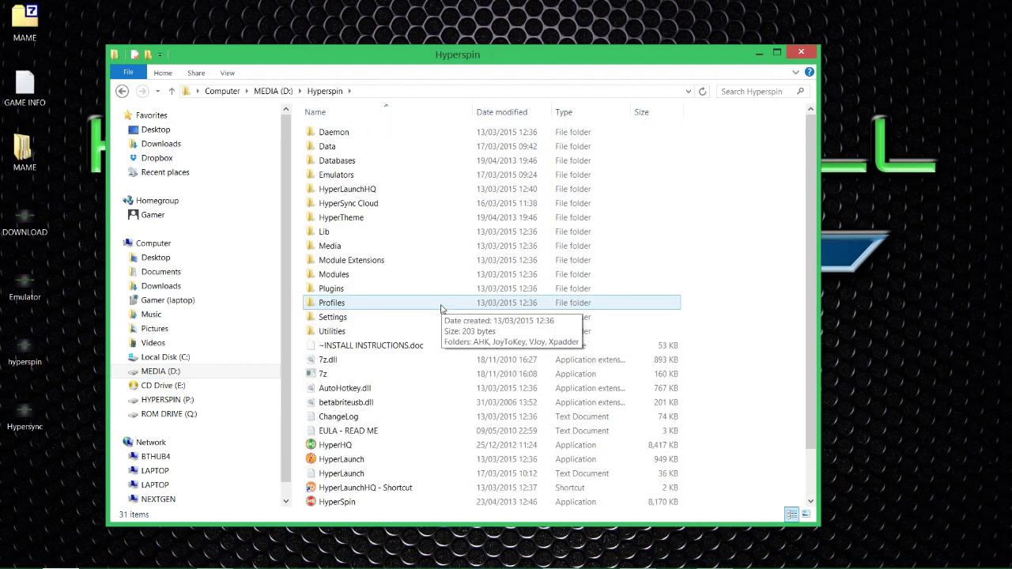
pyautogui.scroll(-2, 506, 233)
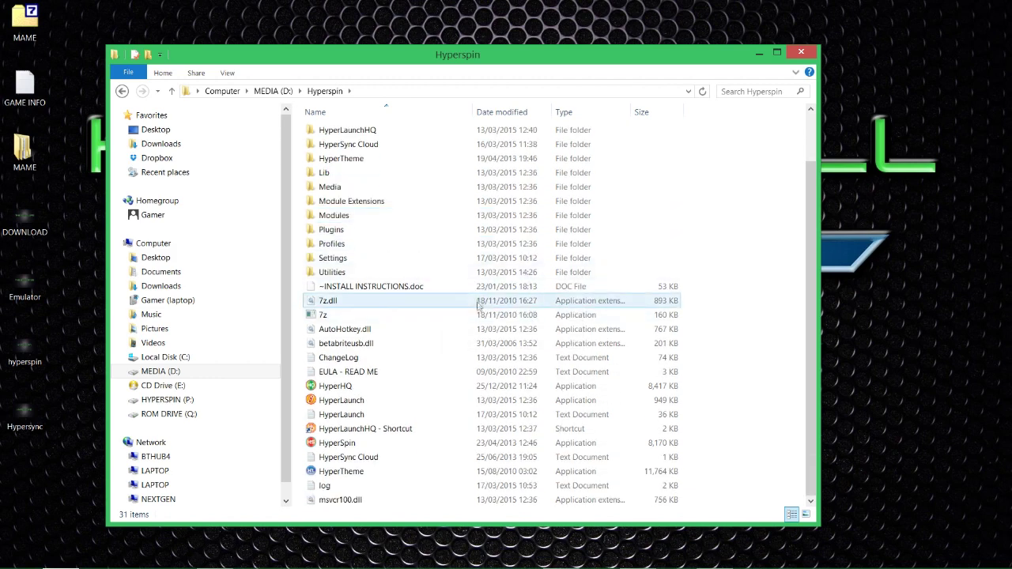
pyautogui.scroll(2, 418, 261)
pyautogui.doubleClick(388, 204)
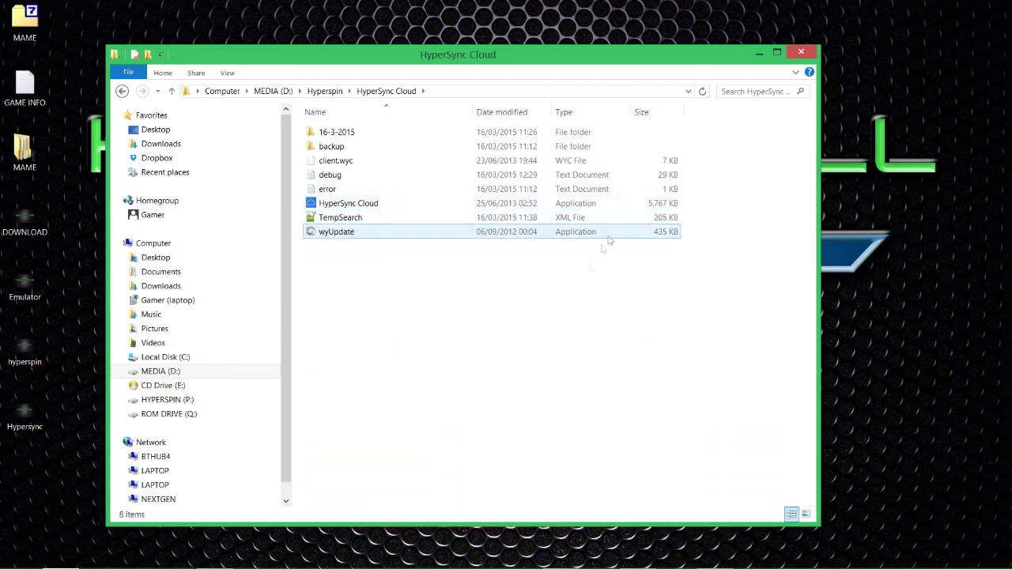
pyautogui.doubleClick(344, 205)
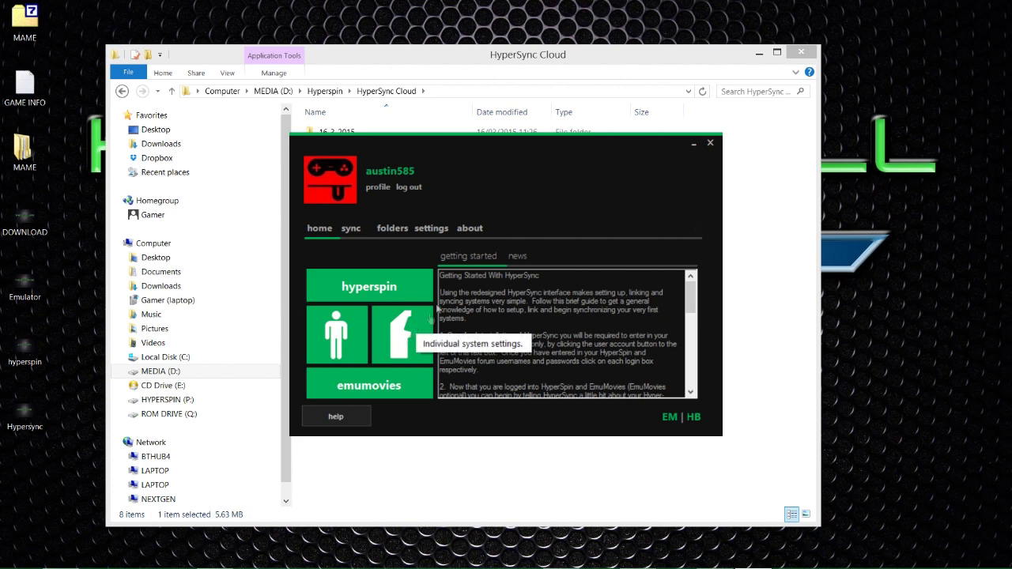
# Open the individual system media configuration, select MAME and set its wheel art to DO NOT SYNC
pyautogui.click(397, 331)
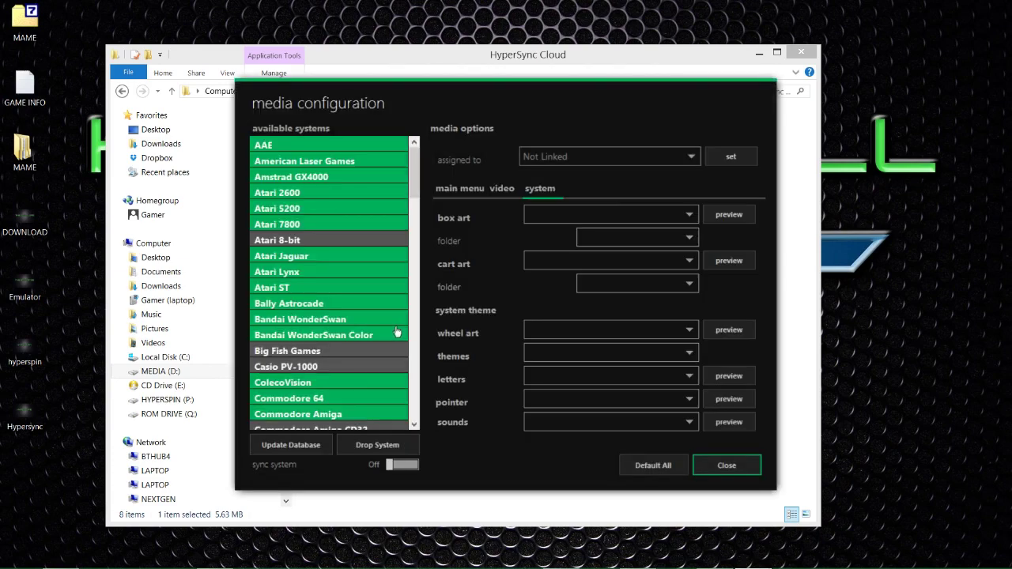
pyautogui.moveTo(411, 185); pyautogui.dragTo(410, 243)
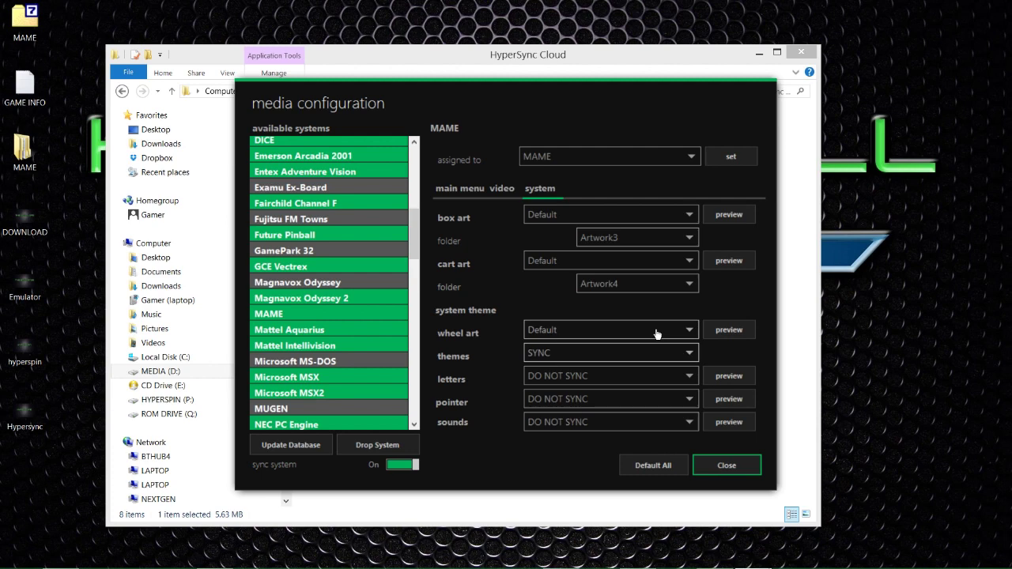
pyautogui.click(551, 335)
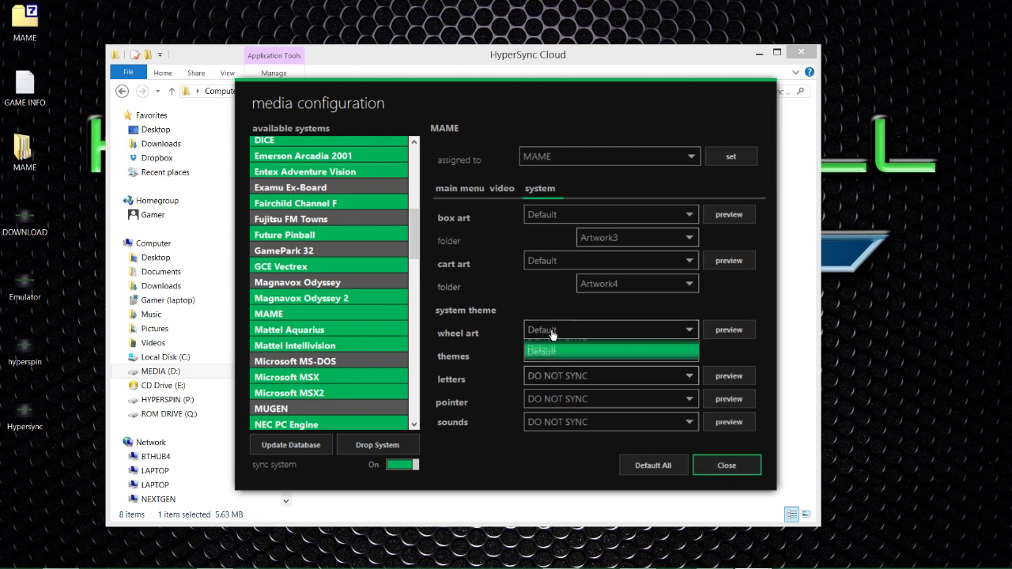
pyautogui.click(552, 343)
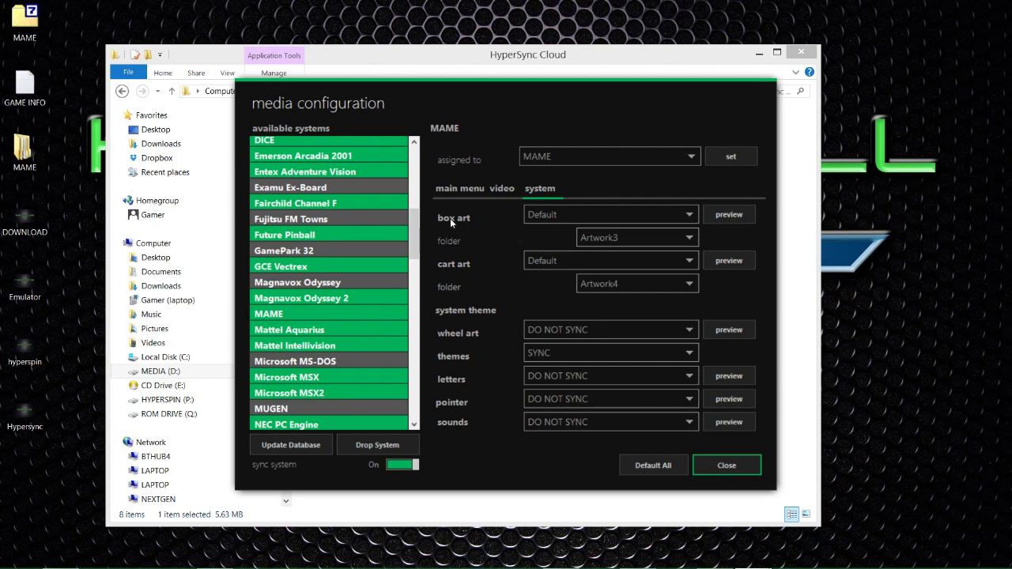
# Set both the box art and the cart art for MAME to DO NOT SYNC
pyautogui.click(551, 215)
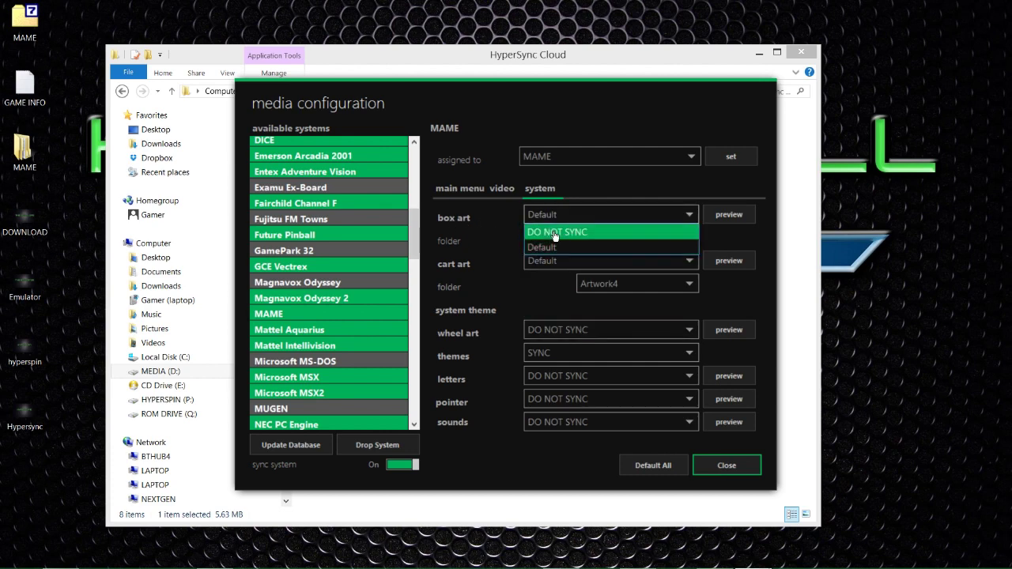
pyautogui.click(557, 234)
pyautogui.click(545, 261)
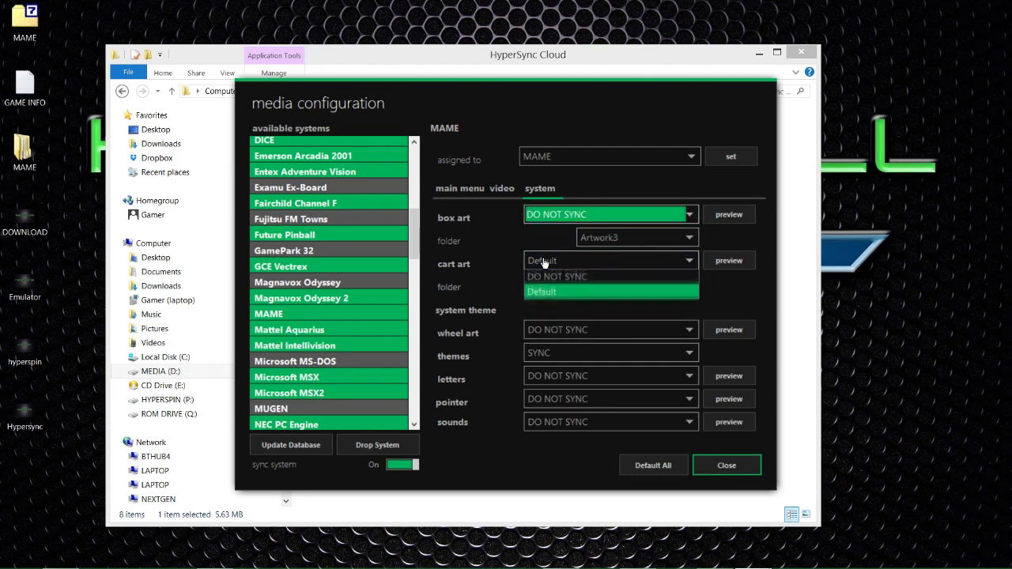
pyautogui.click(594, 279)
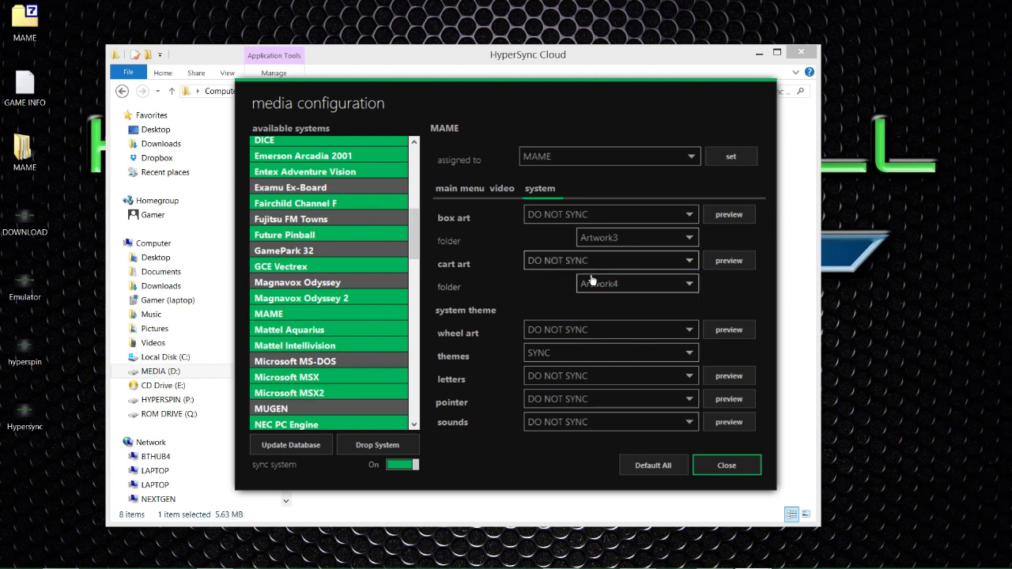
pyautogui.click(565, 332)
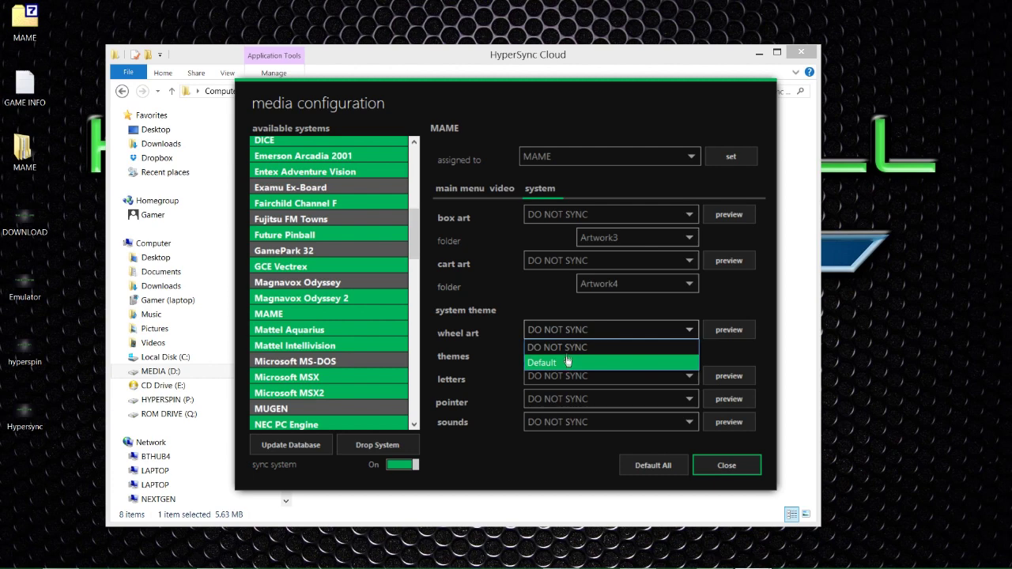
pyautogui.click(567, 362)
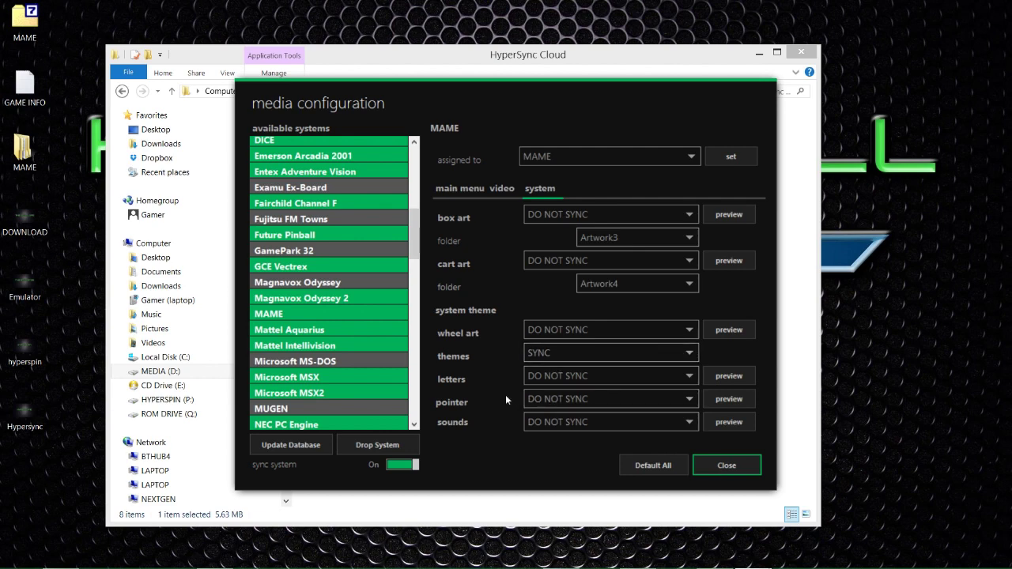
pyautogui.click(575, 386)
pyautogui.click(574, 388)
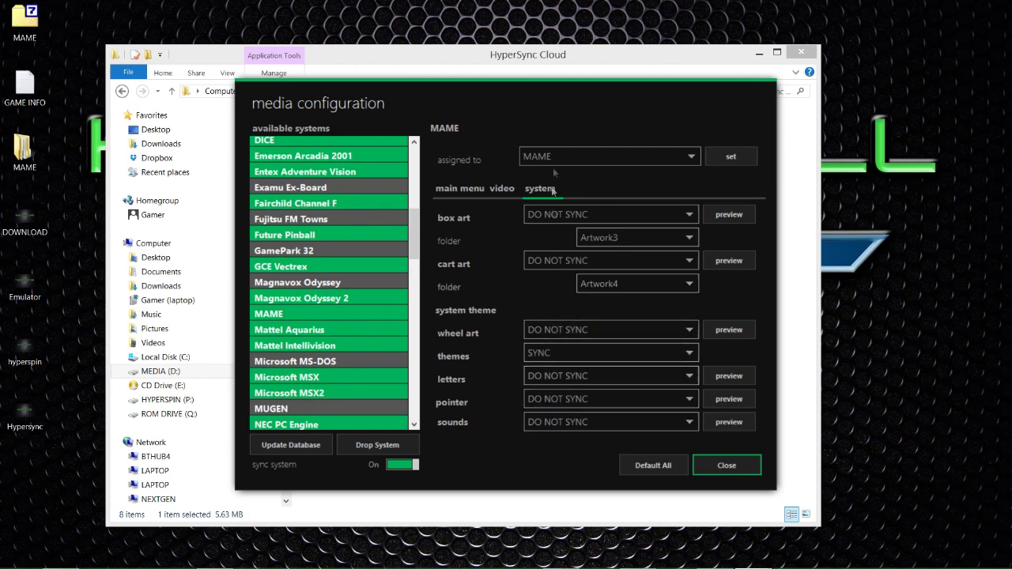
# Set both sync videos and sync intros to On in MAME's video settings
pyautogui.click(504, 187)
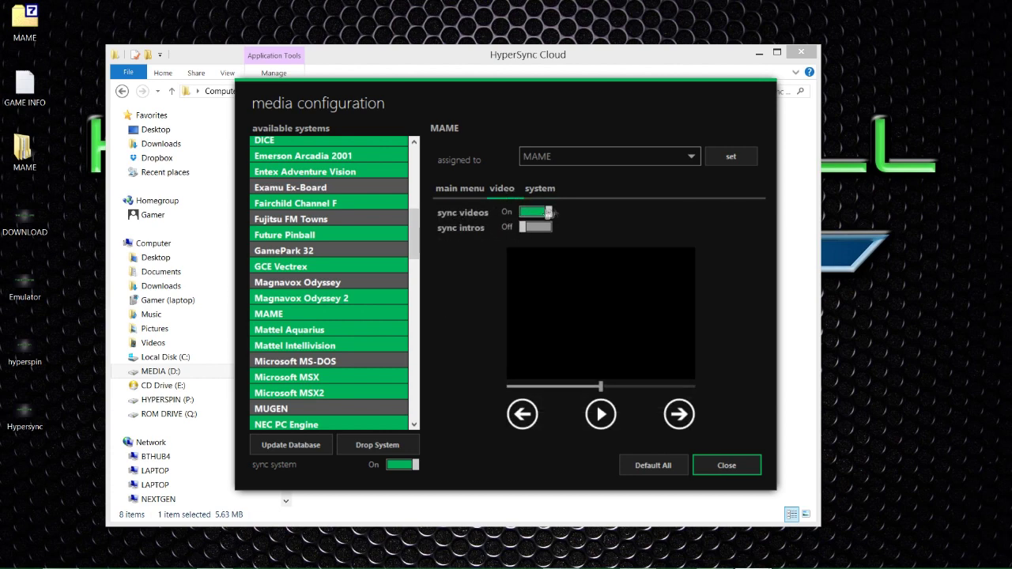
pyautogui.click(543, 213)
pyautogui.click(530, 214)
pyautogui.click(532, 214)
pyautogui.click(532, 214)
pyautogui.click(532, 214)
pyautogui.click(532, 214)
pyautogui.click(534, 231)
pyautogui.click(534, 231)
# Review MAME's main menu, video and system sync settings, then close the media configuration
pyautogui.click(466, 192)
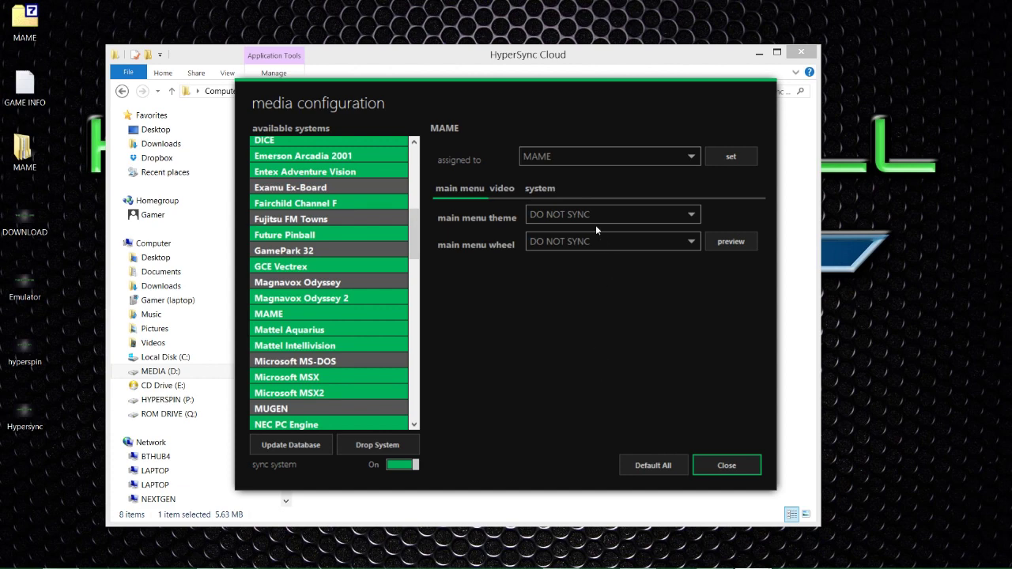
pyautogui.click(507, 189)
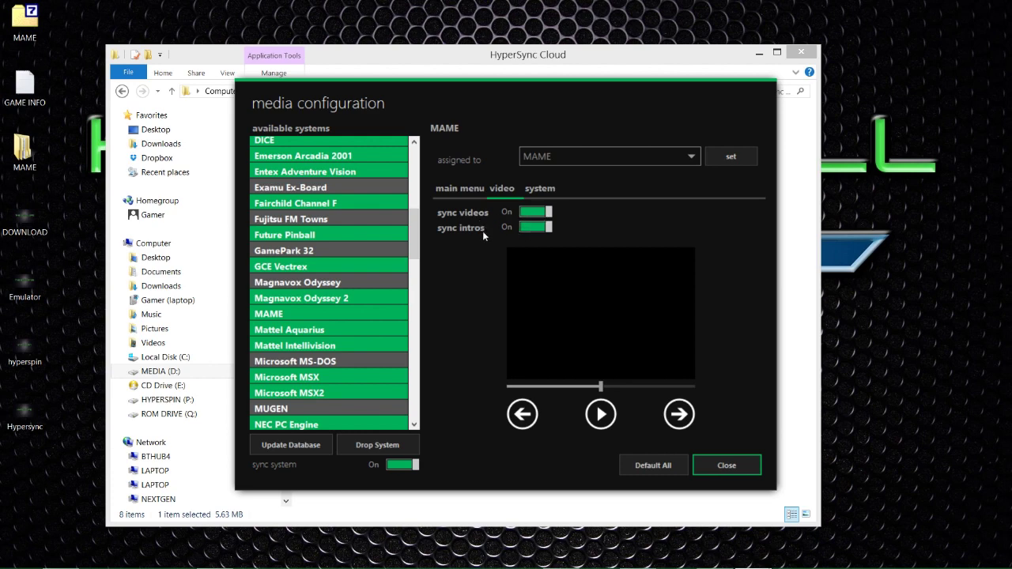
pyautogui.click(534, 194)
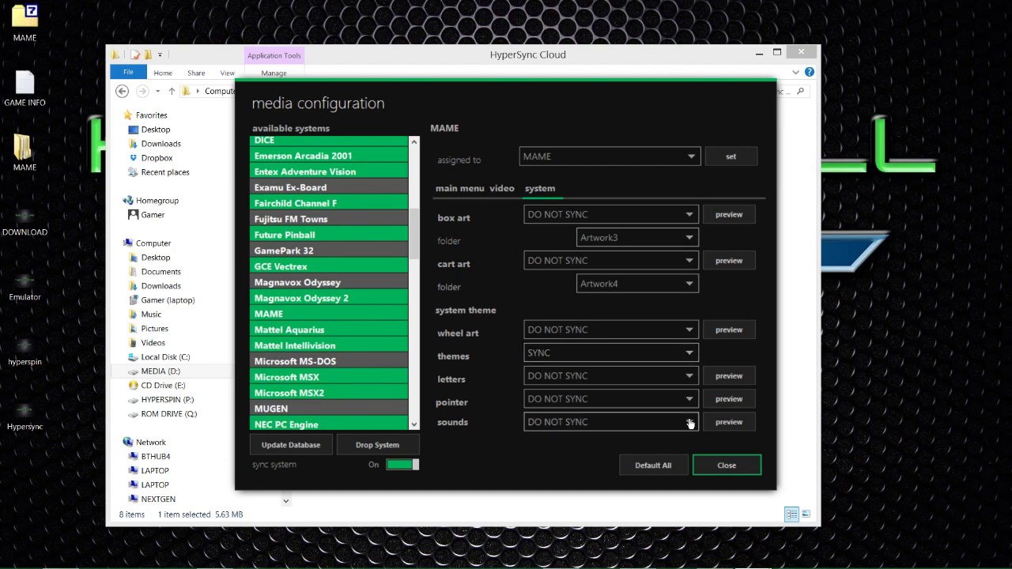
pyautogui.click(734, 466)
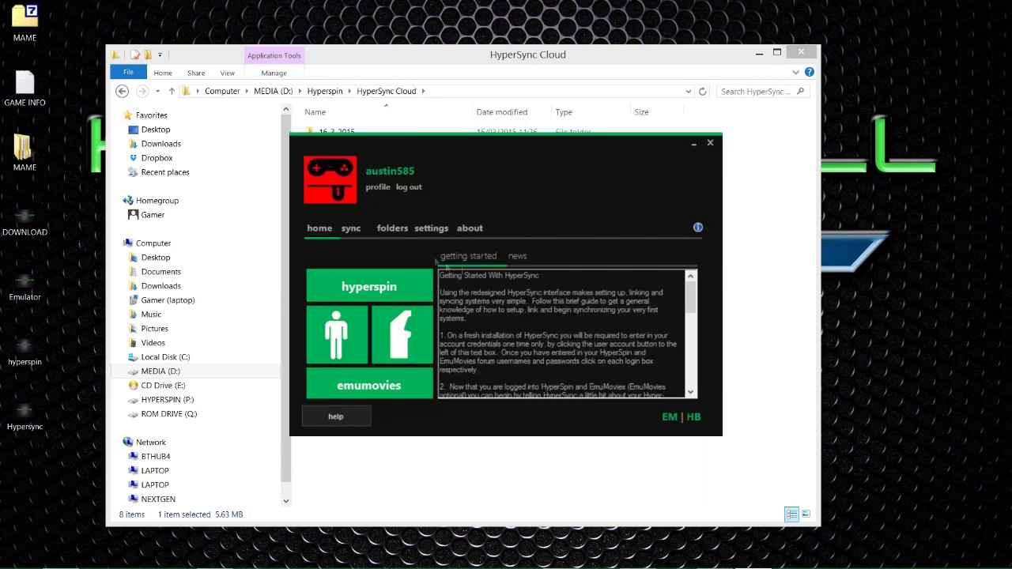
# Set up a sync for the MAME system with All Media as the media type
pyautogui.click(351, 229)
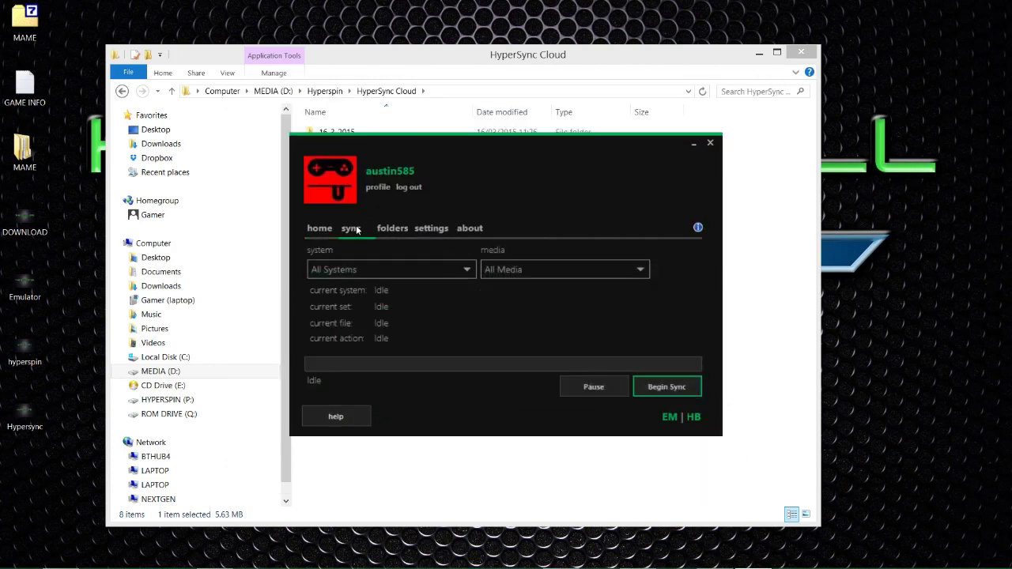
pyautogui.click(416, 274)
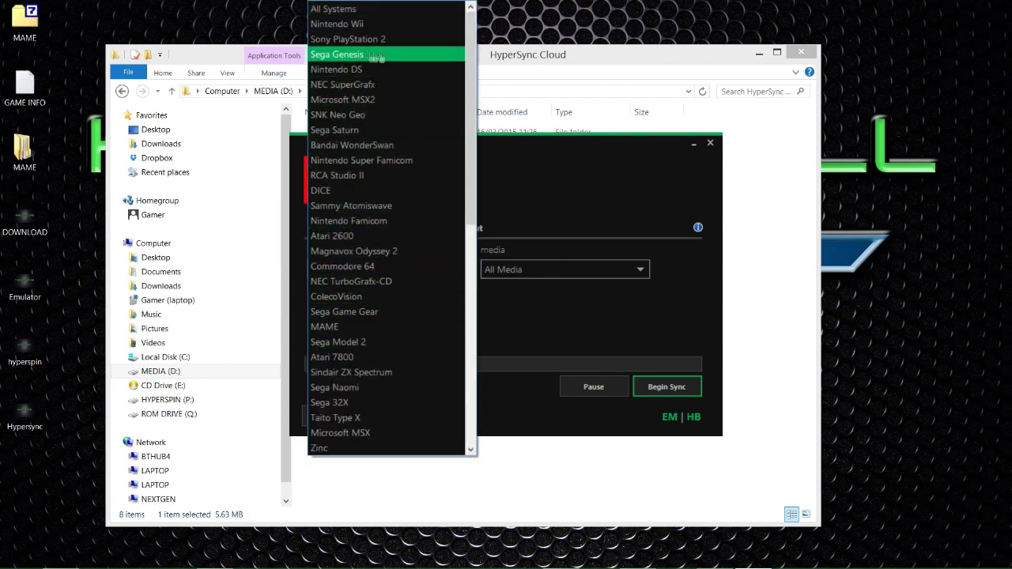
pyautogui.scroll(-2, 384, 118)
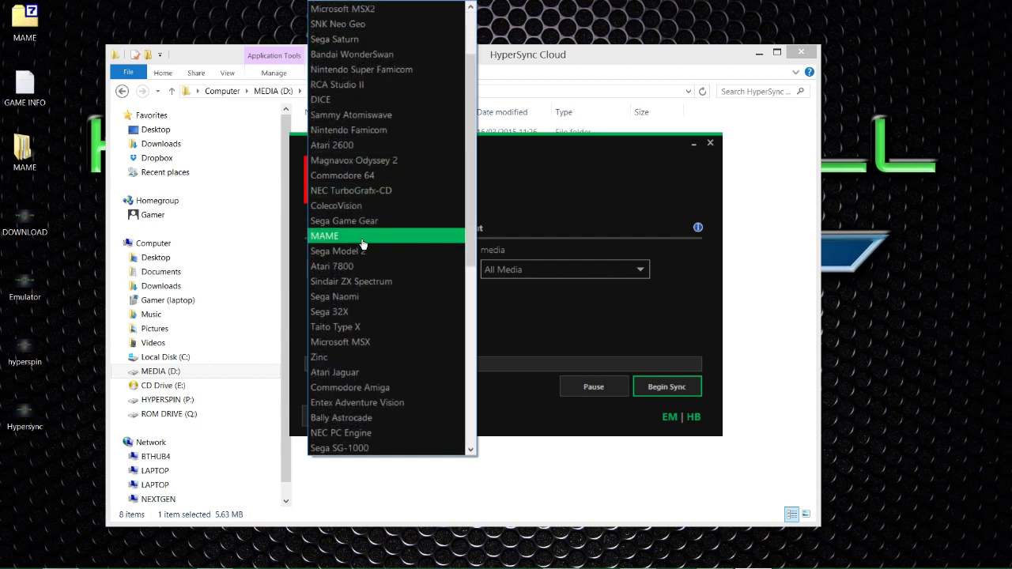
pyautogui.click(372, 236)
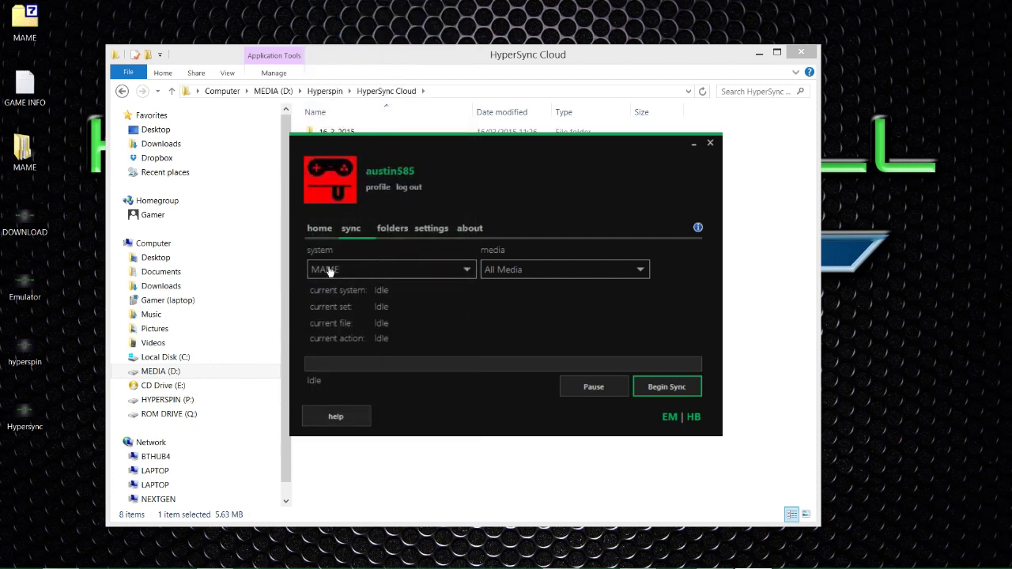
pyautogui.click(517, 276)
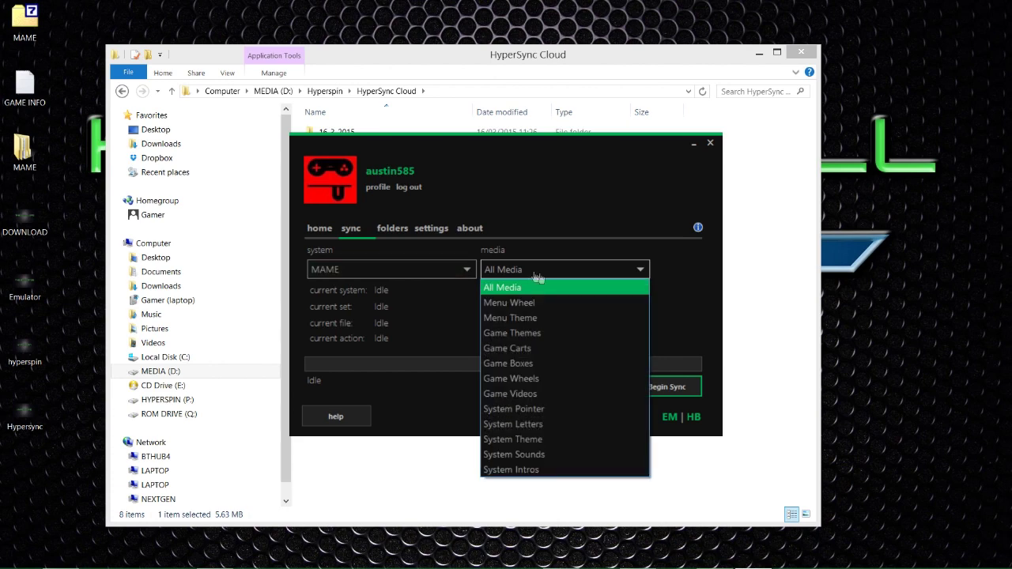
pyautogui.click(562, 278)
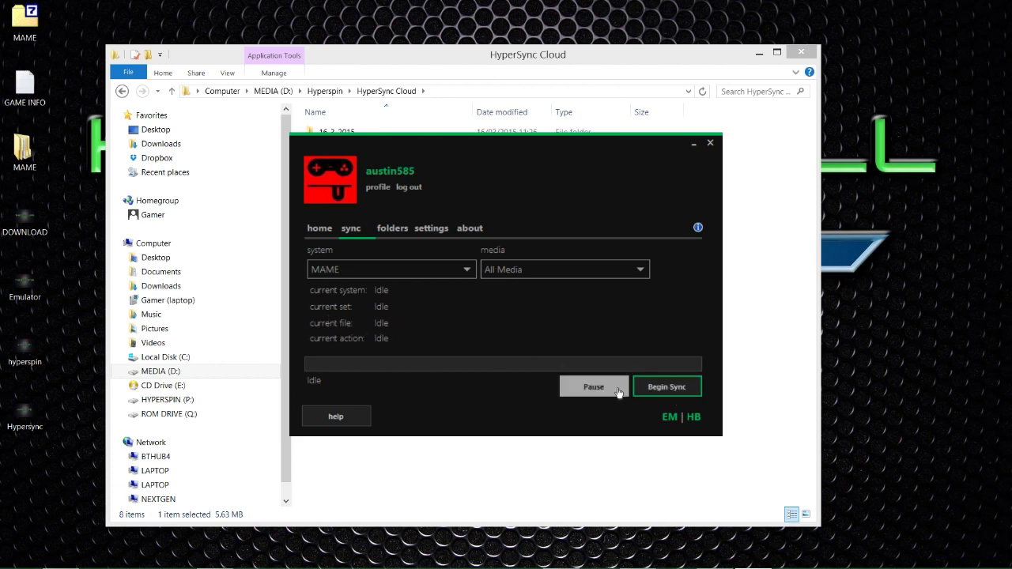
# Try to begin the MAME media sync twice, dismissing the message each time
pyautogui.click(669, 389)
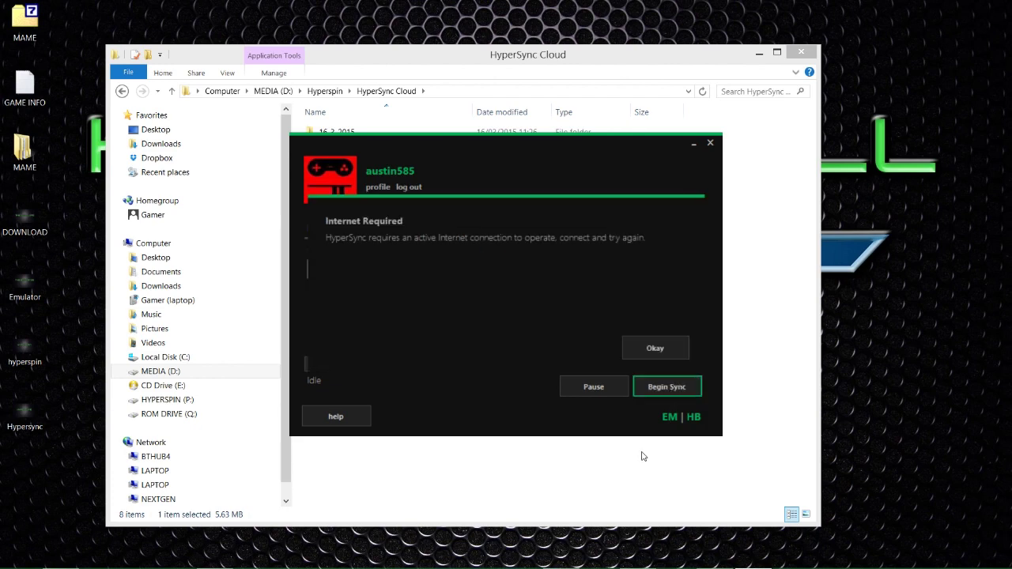
pyautogui.click(672, 351)
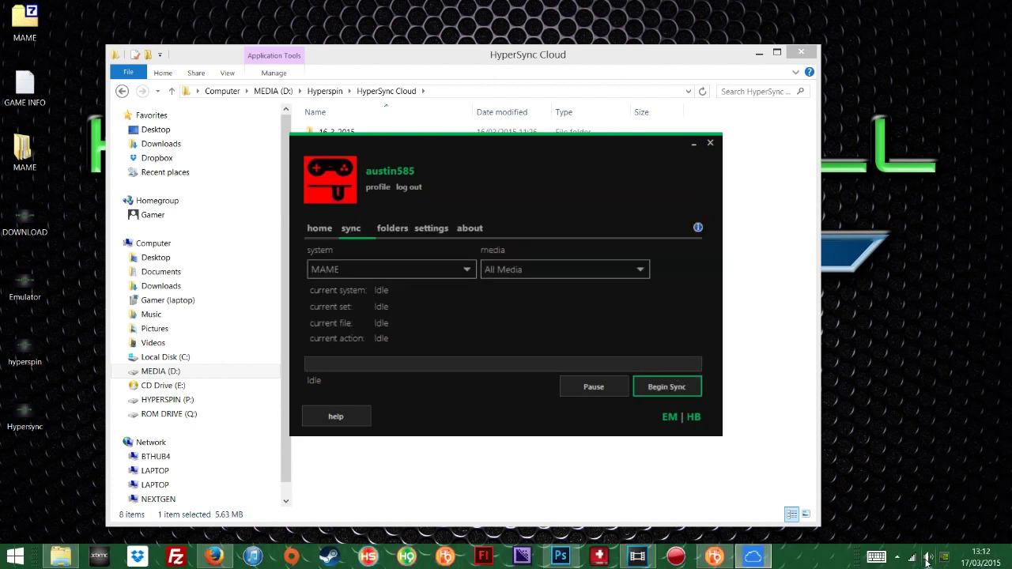
pyautogui.click(407, 188)
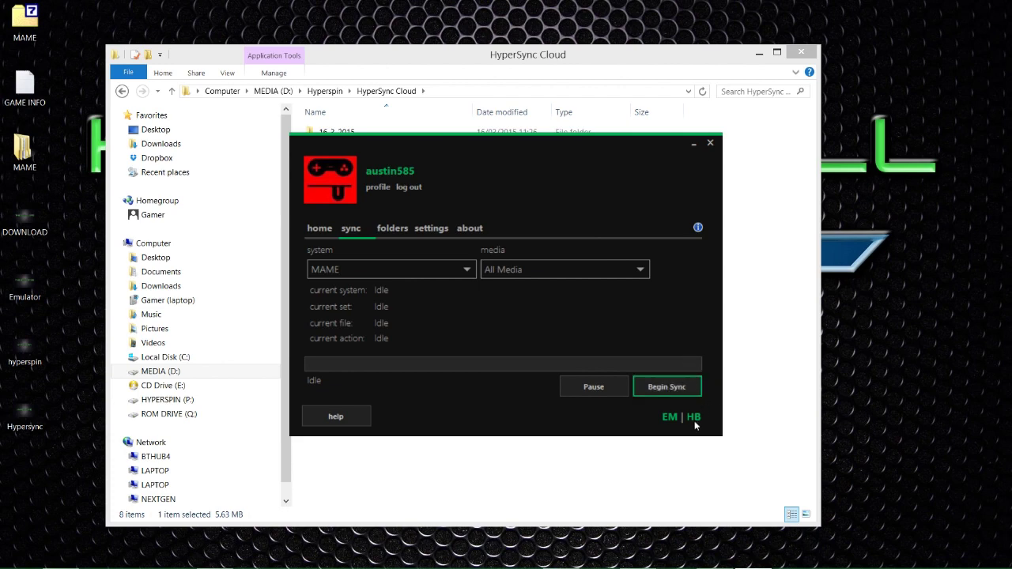
pyautogui.click(674, 387)
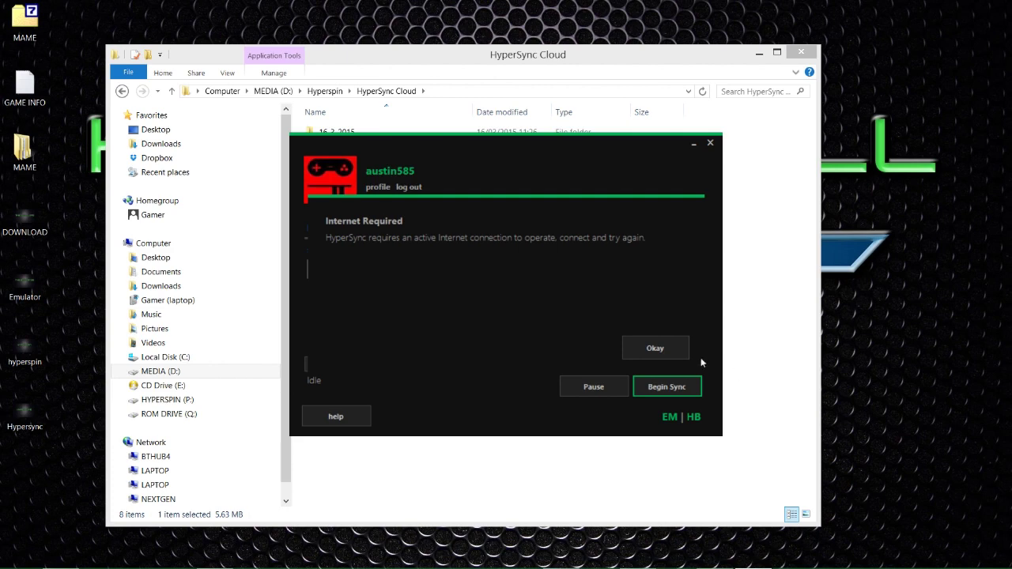
pyautogui.click(672, 353)
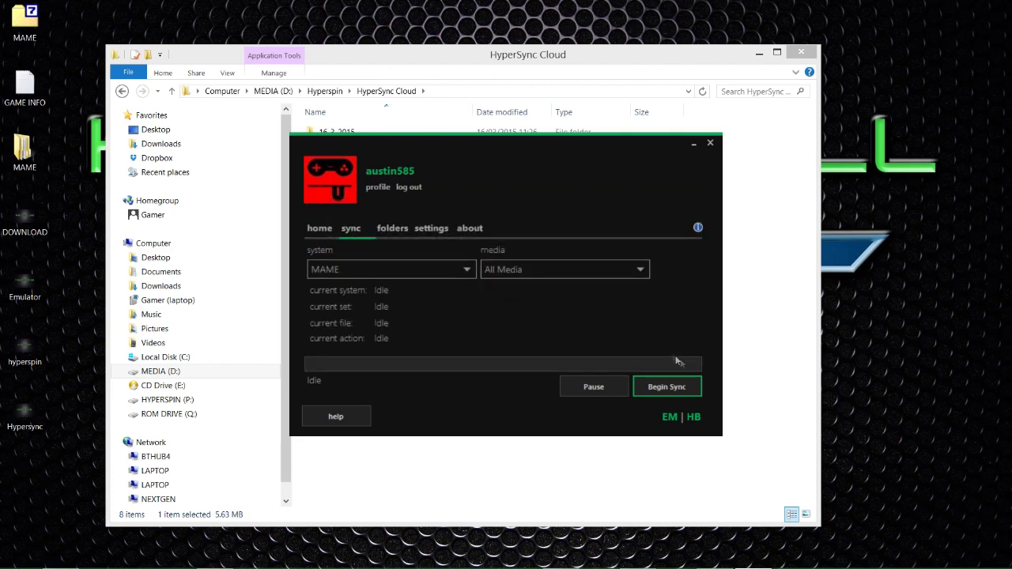
# Check the status of the current Wi-Fi connection in the network list, then close the list
pyautogui.moveTo(893, 557)
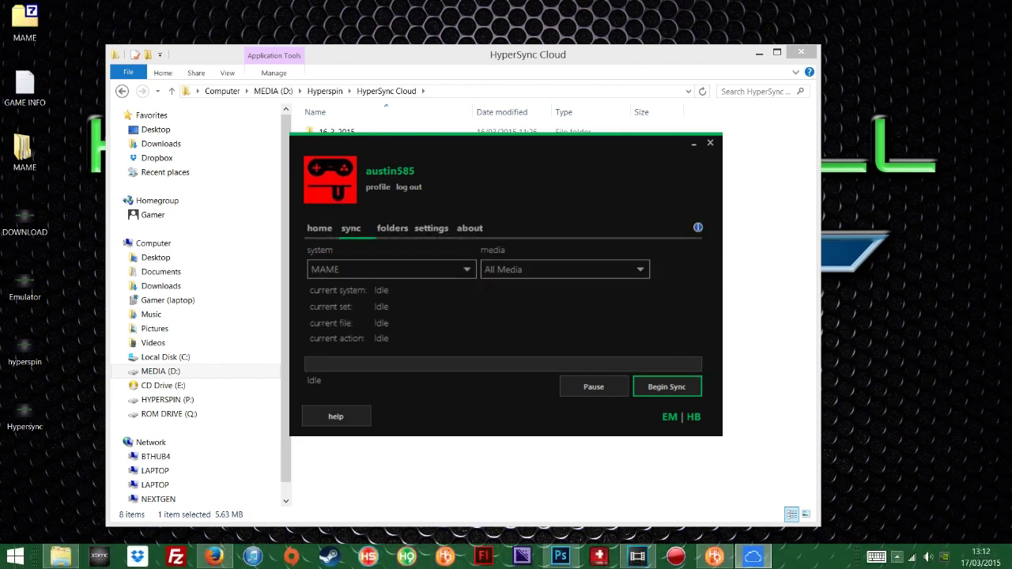
pyautogui.click(911, 558)
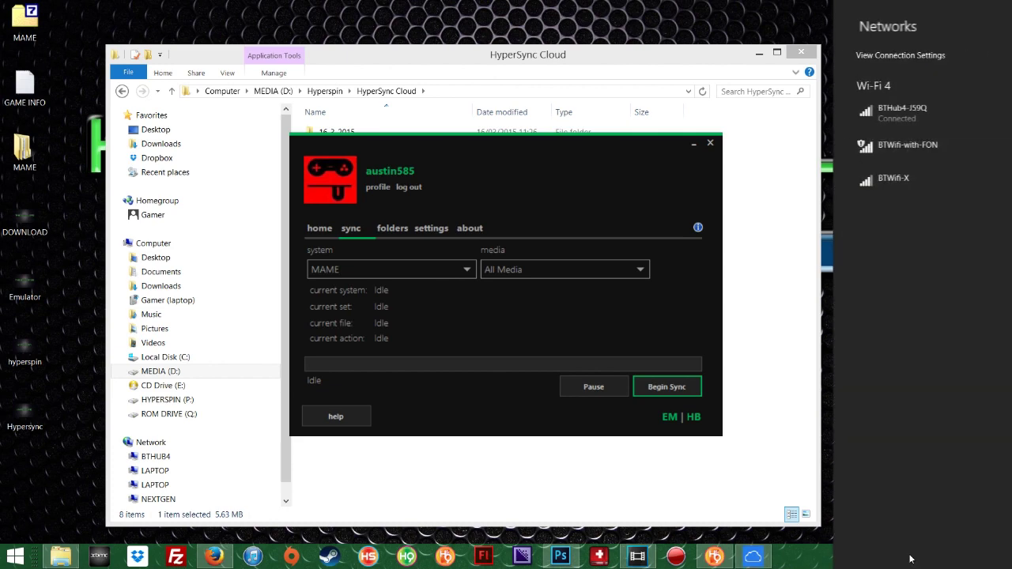
pyautogui.click(937, 122)
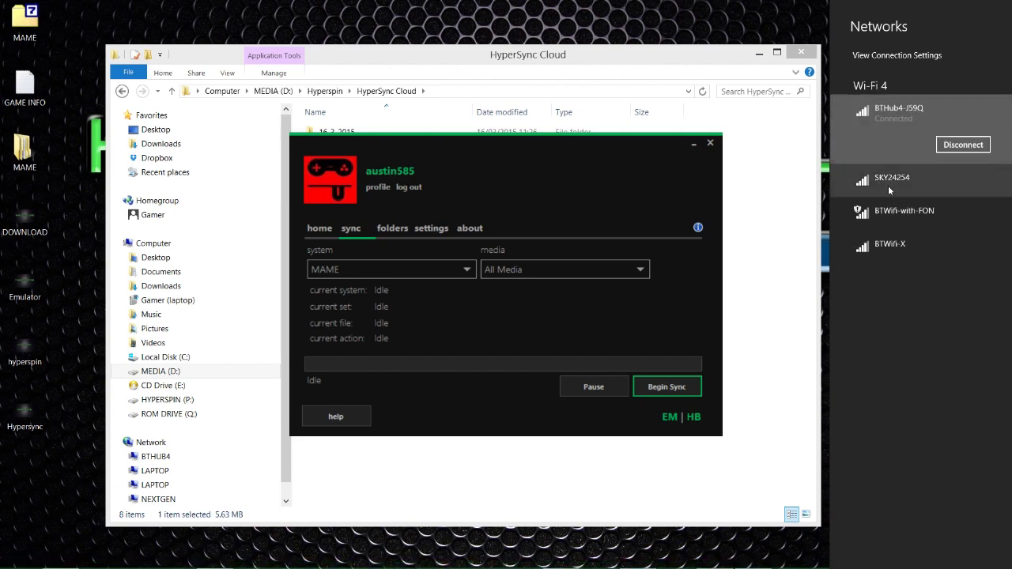
pyautogui.click(631, 162)
# Install the update that is ready for HyperSync Cloud and close the program
pyautogui.moveTo(699, 226)
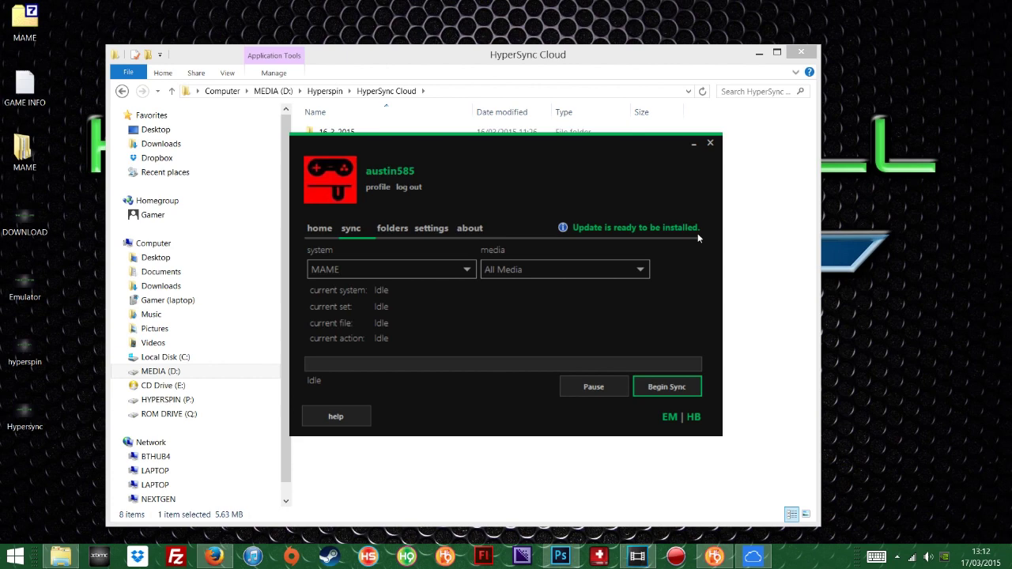
pyautogui.click(632, 231)
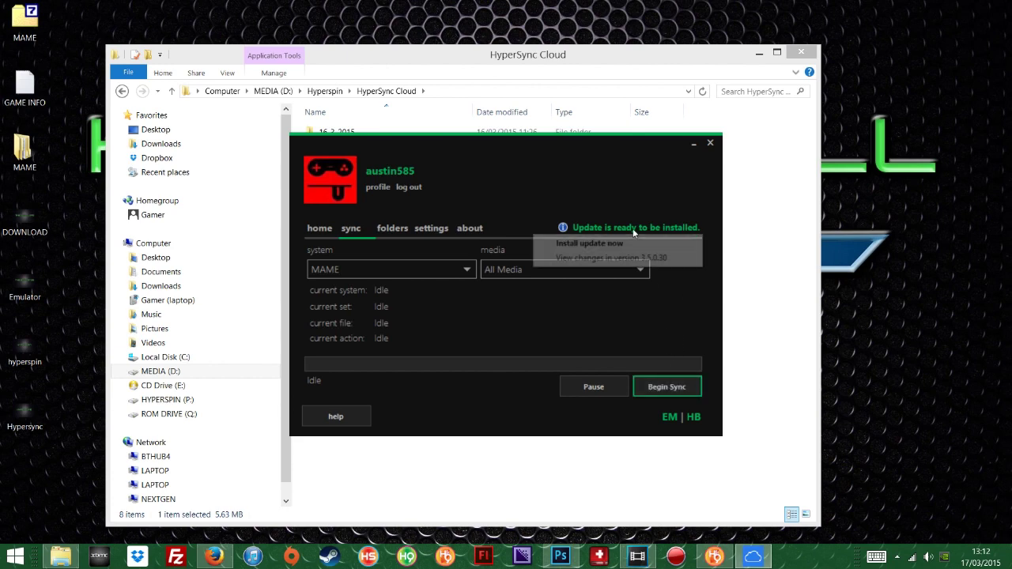
pyautogui.click(626, 243)
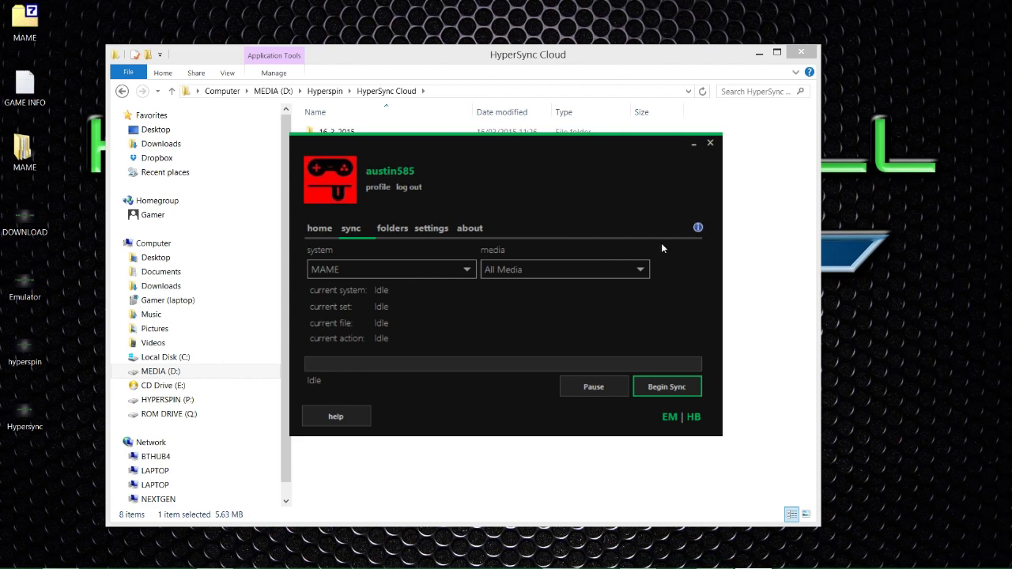
pyautogui.click(711, 145)
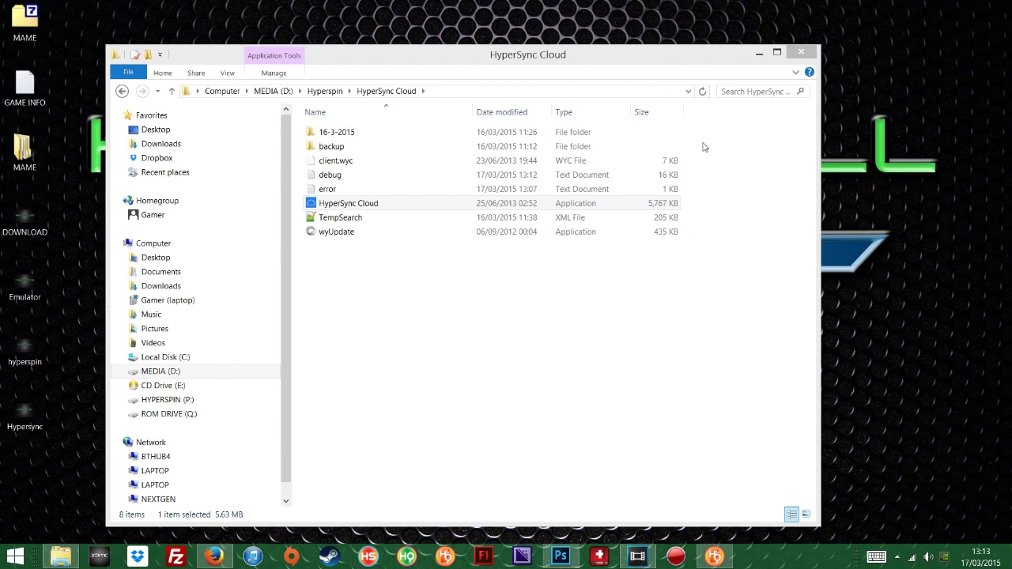
# Restart HyperSync from its program folder, using HyperSync Loader after dismissing the message about the HyperSync Cloud executable
pyautogui.click(898, 557)
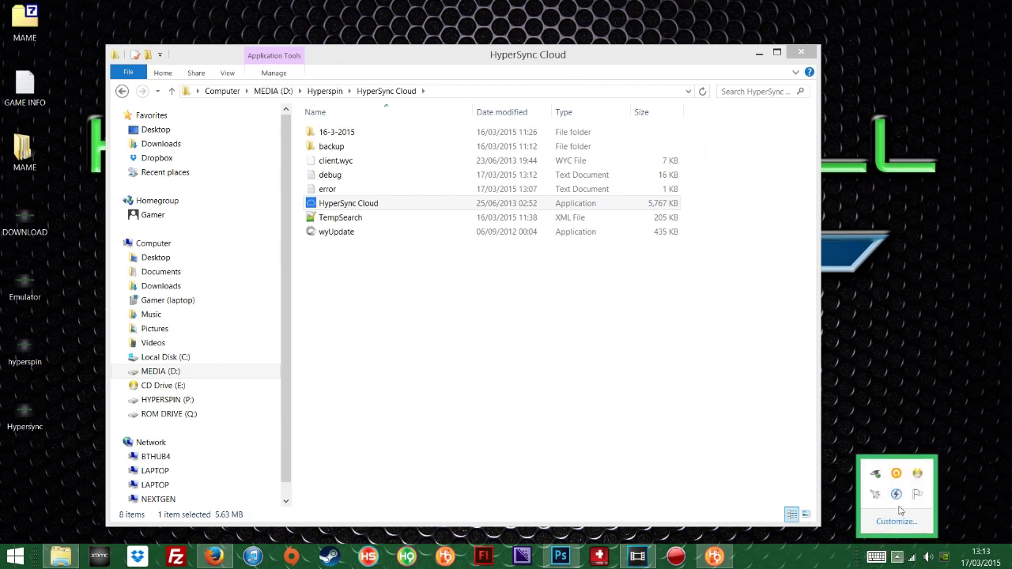
pyautogui.click(355, 206)
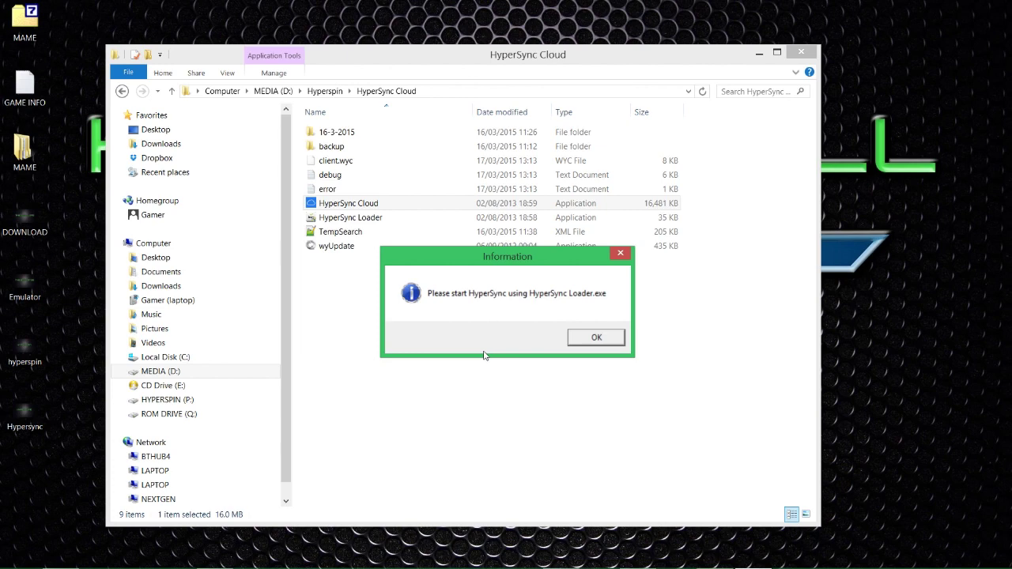
pyautogui.click(593, 337)
pyautogui.doubleClick(346, 220)
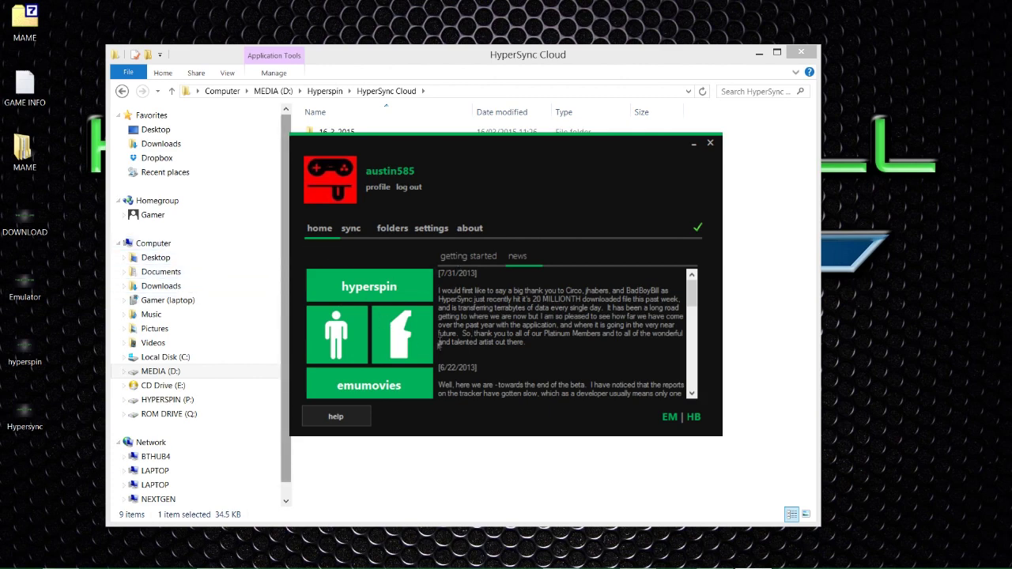
# Review MAME's system and video sync settings in the HyperSpin media configuration, then close it
pyautogui.click(405, 351)
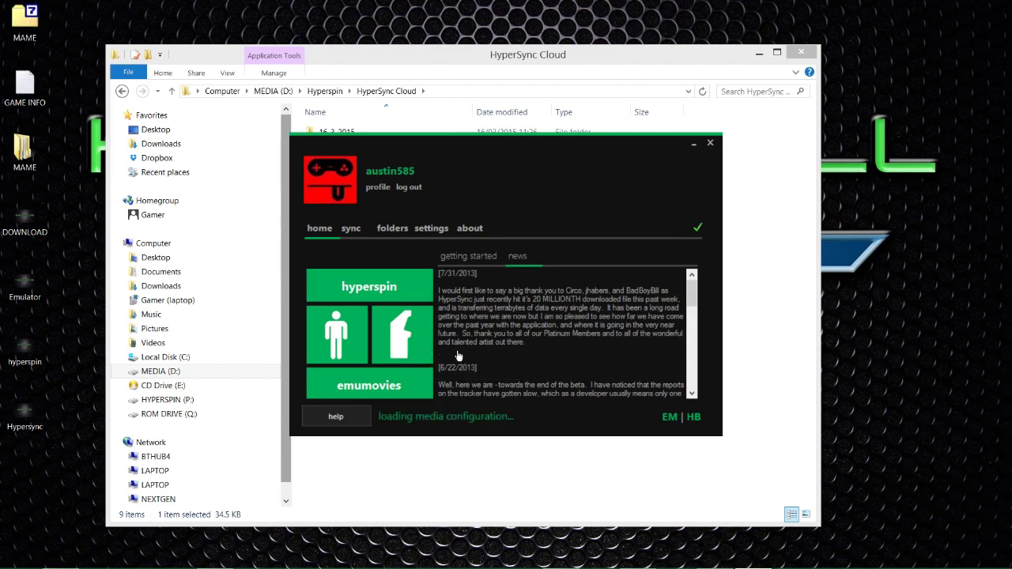
pyautogui.moveTo(414, 183)
pyautogui.mouseDown()
pyautogui.moveTo(431, 366)
pyautogui.moveTo(418, 174)
pyautogui.mouseUp()
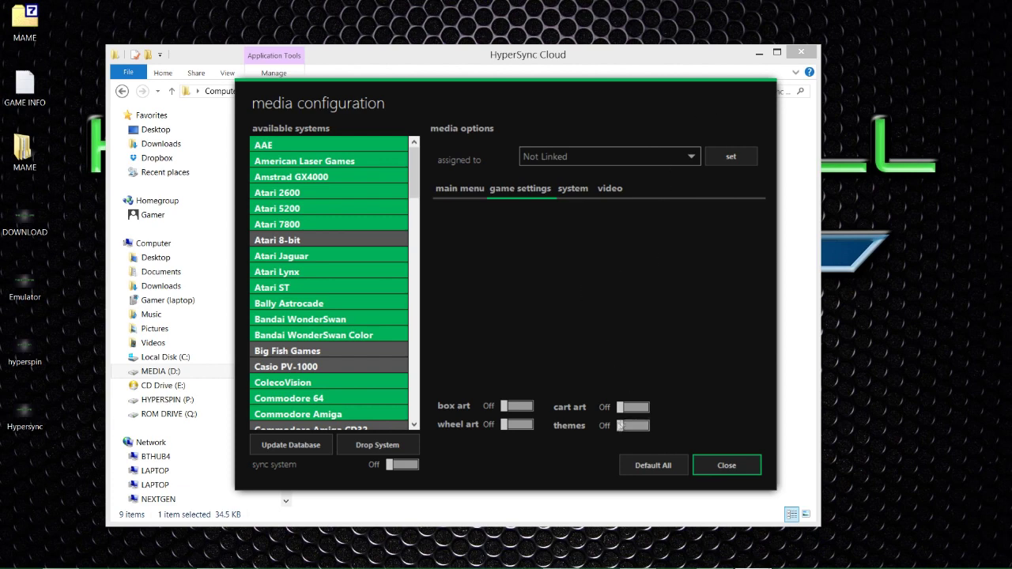
pyautogui.click(581, 190)
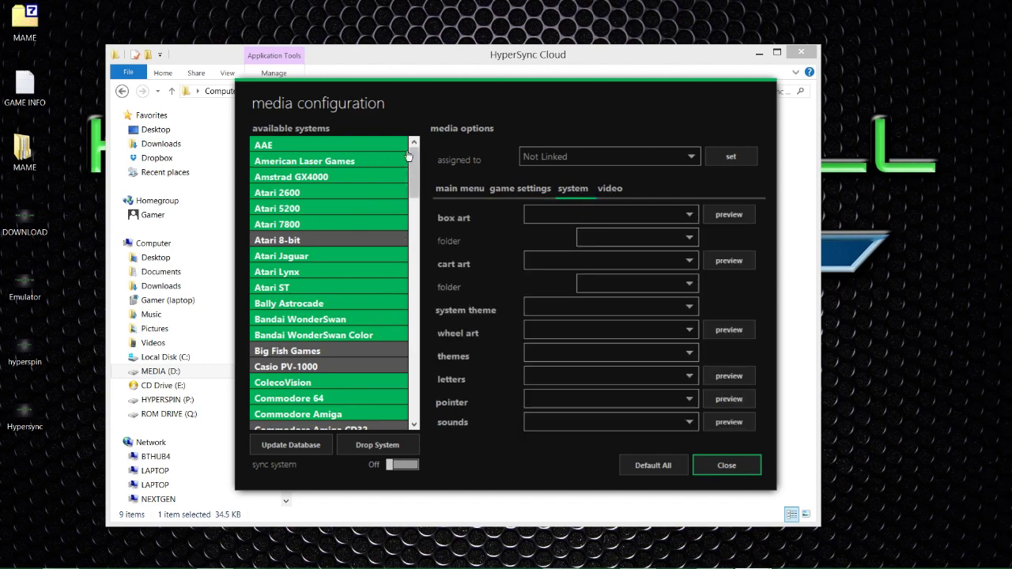
pyautogui.moveTo(415, 161); pyautogui.dragTo(406, 244)
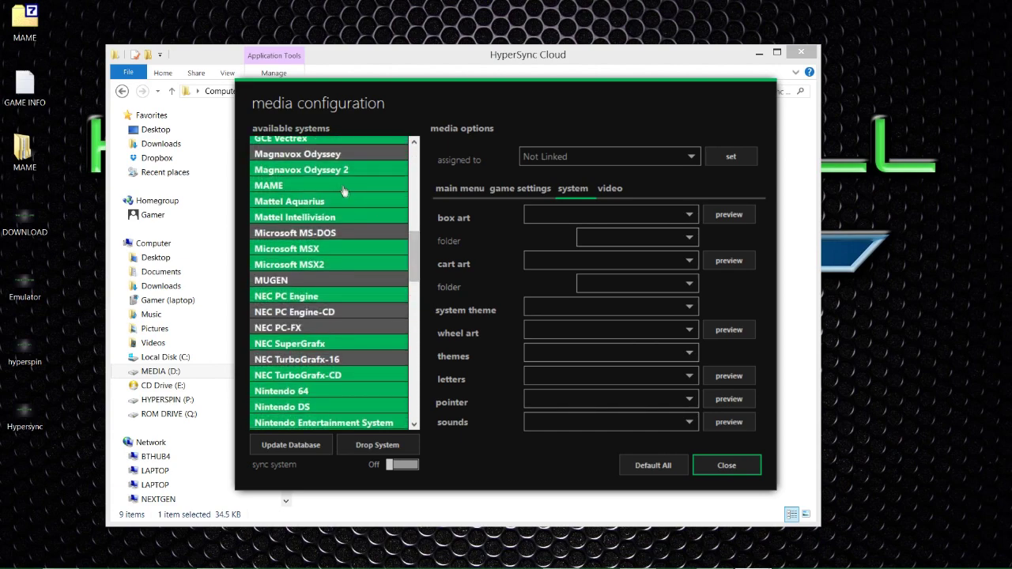
pyautogui.click(357, 188)
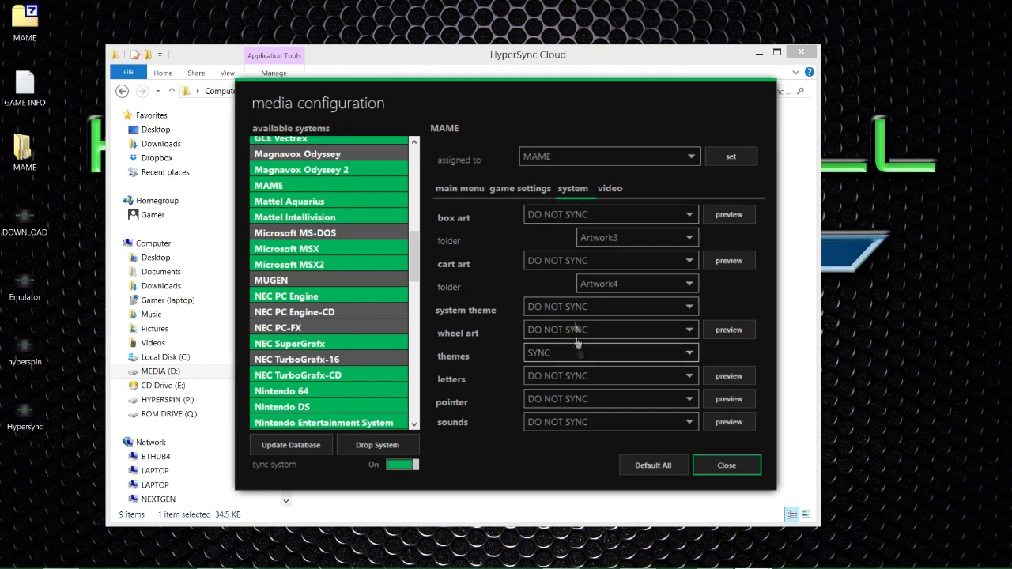
pyautogui.click(605, 188)
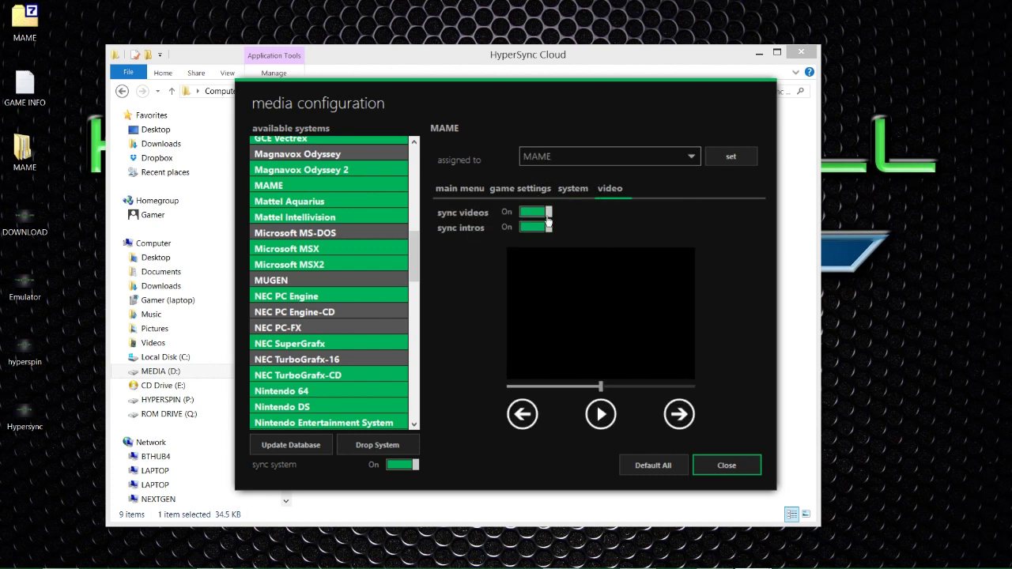
pyautogui.click(722, 468)
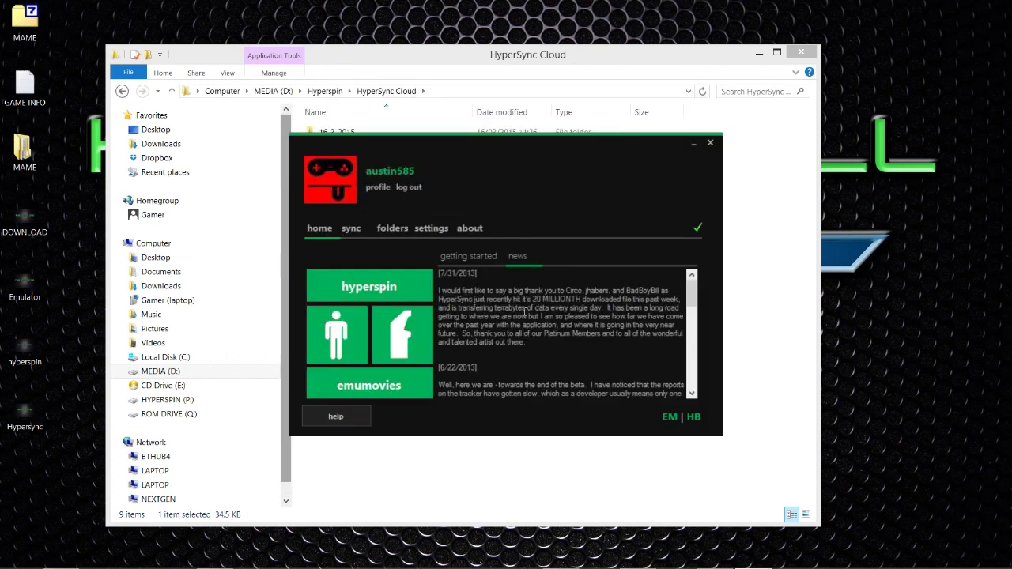
# Choose MAME as the system to sync, with All Media as the media type, and begin the sync
pyautogui.click(351, 228)
pyautogui.click(468, 269)
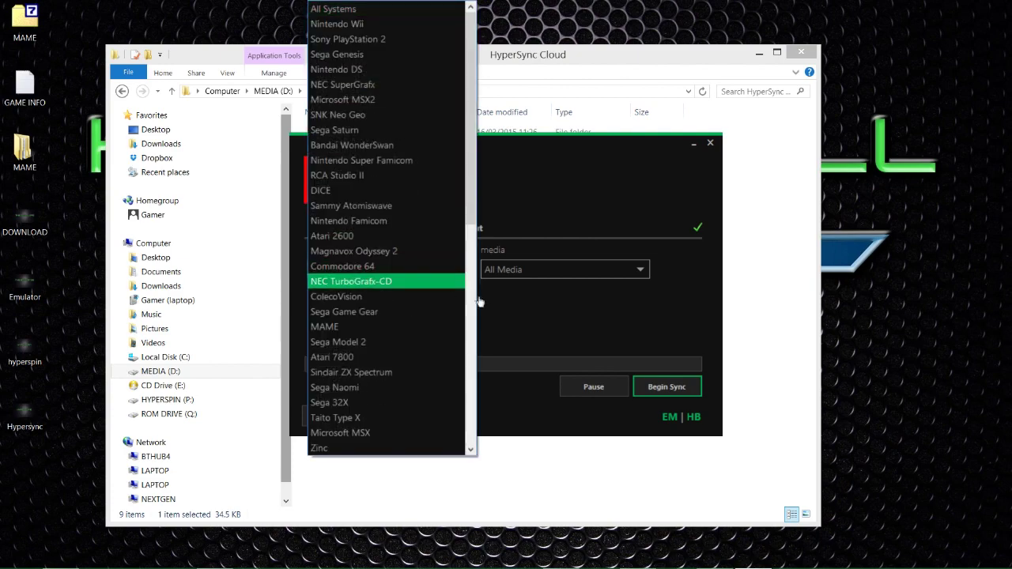
pyautogui.scroll(-8, 388, 388)
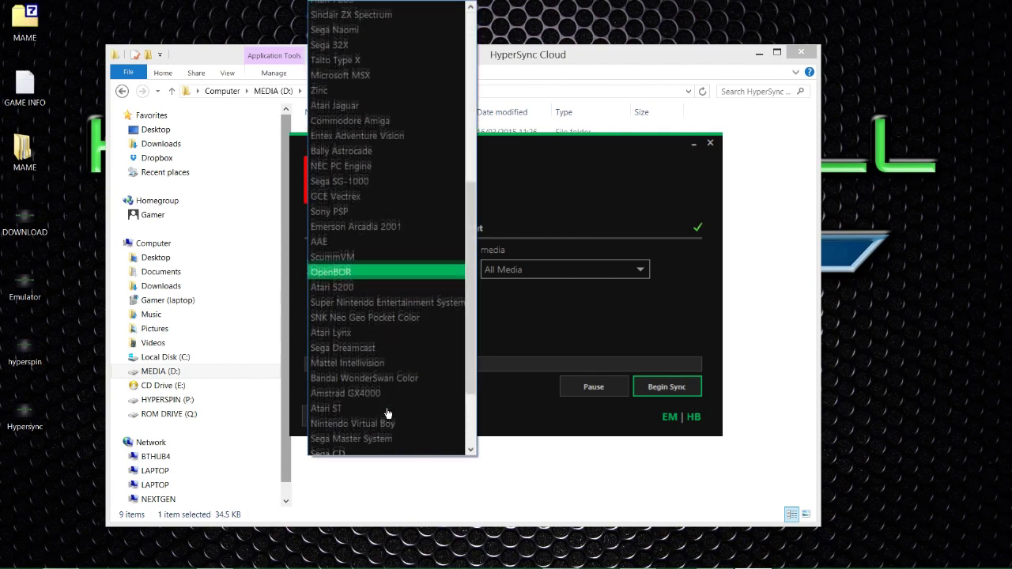
pyautogui.scroll(-4, 388, 395)
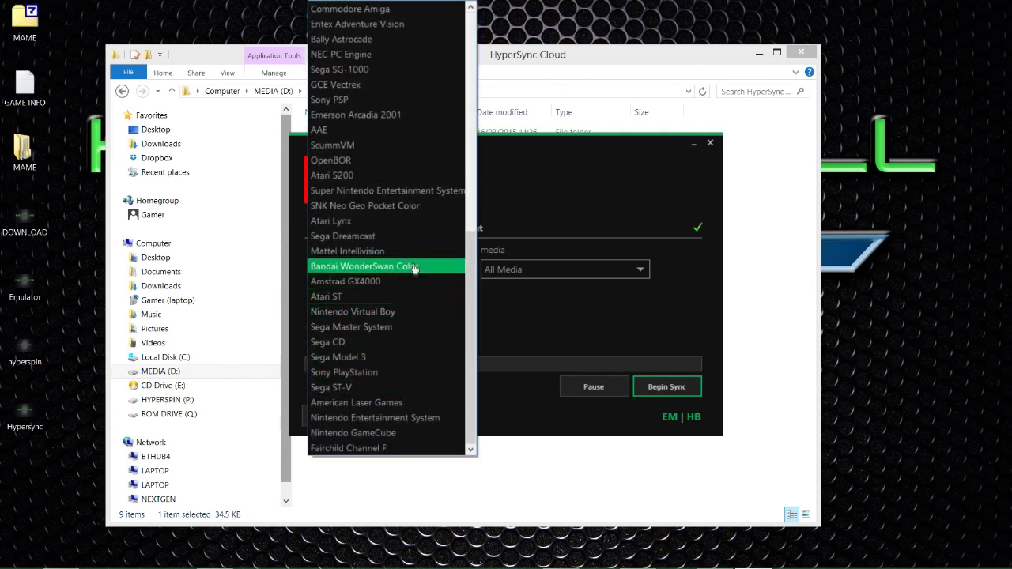
pyautogui.scroll(9, 399, 304)
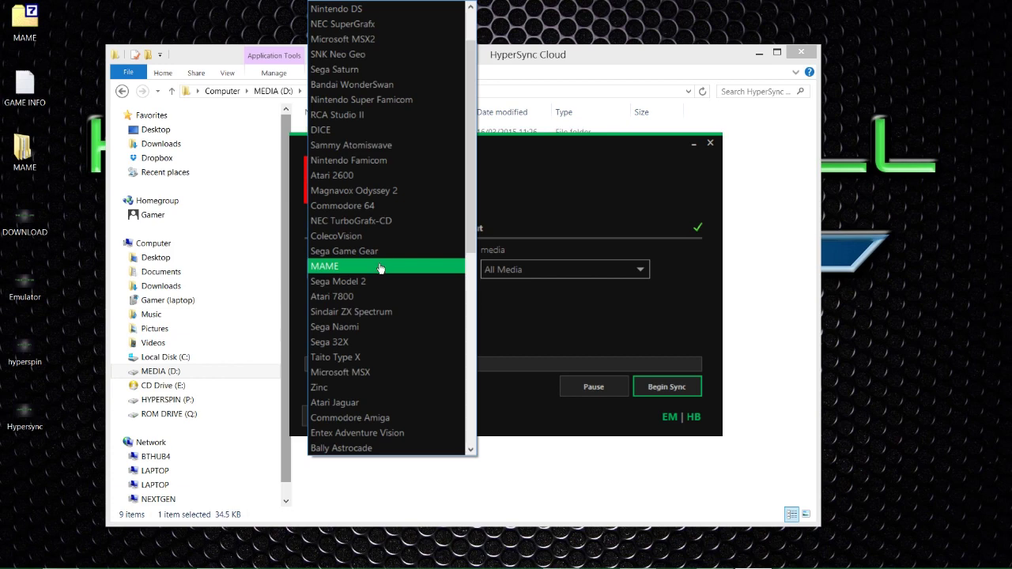
pyautogui.click(376, 267)
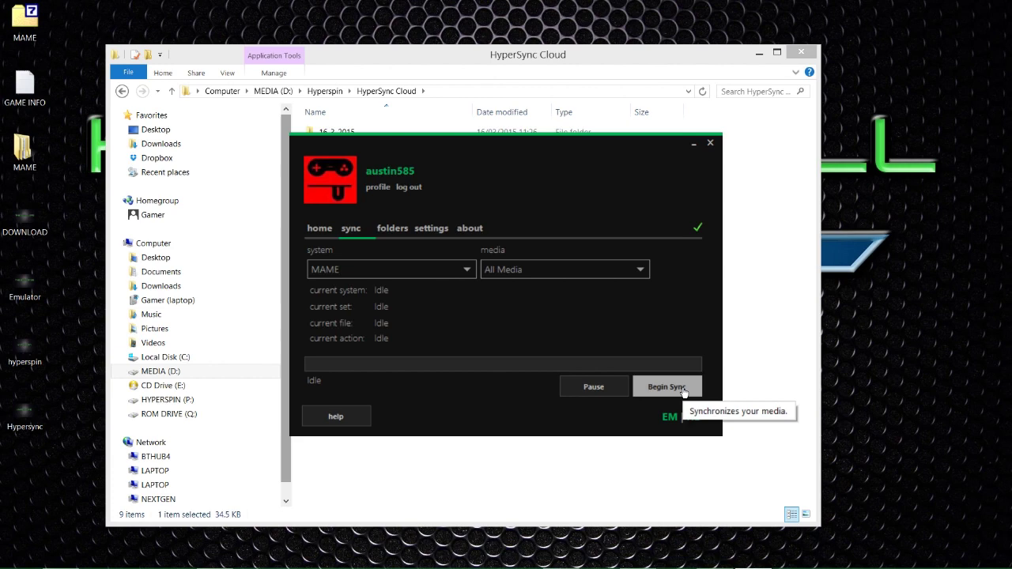
pyautogui.click(666, 387)
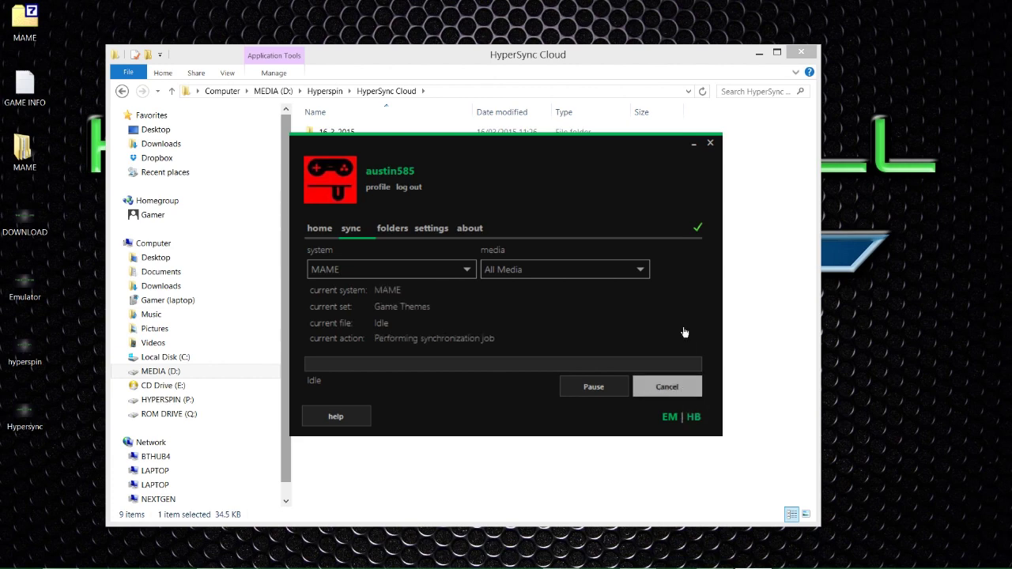
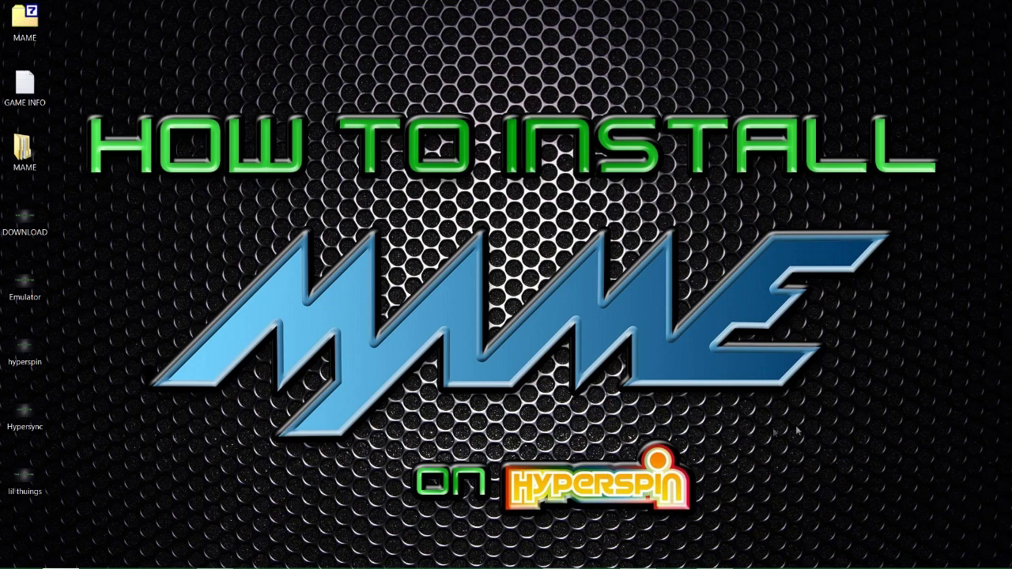
# Switch to HyperSpin and move to E-Swat - Cyber Police on the MAME game wheel
pyautogui.moveTo(141, 563)
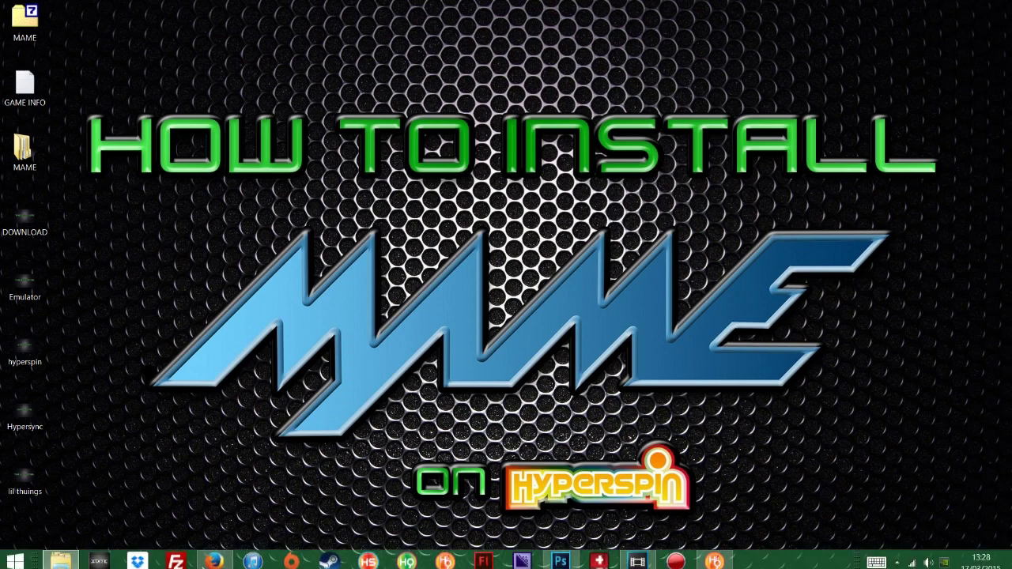
pyautogui.click(66, 561)
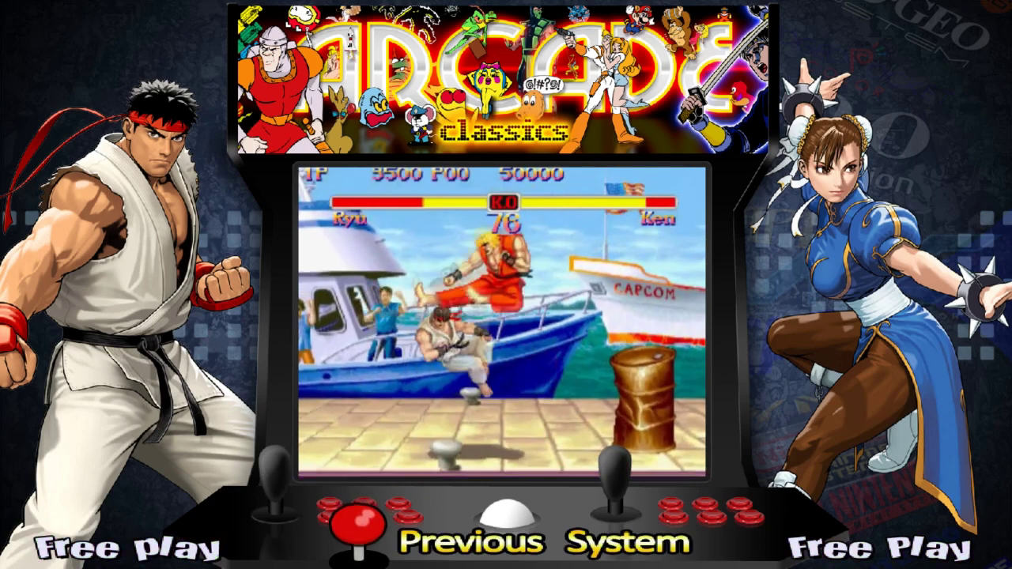
pyautogui.press('Down')
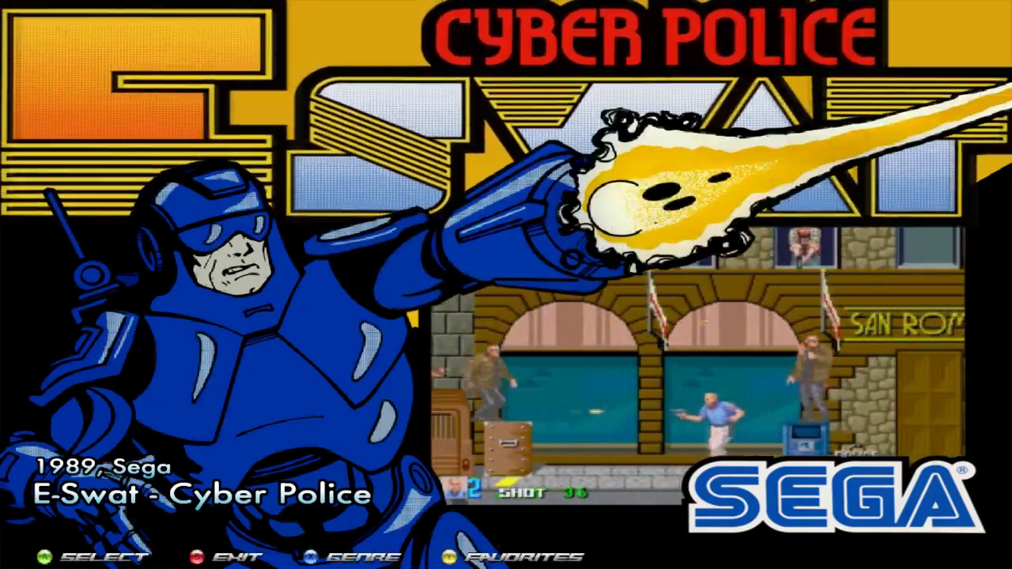
# Browse backwards through the MAME game wheel to Dungeons & Dragons: Shadow over Mystara, checking the themes and videos
pyautogui.press('Up')
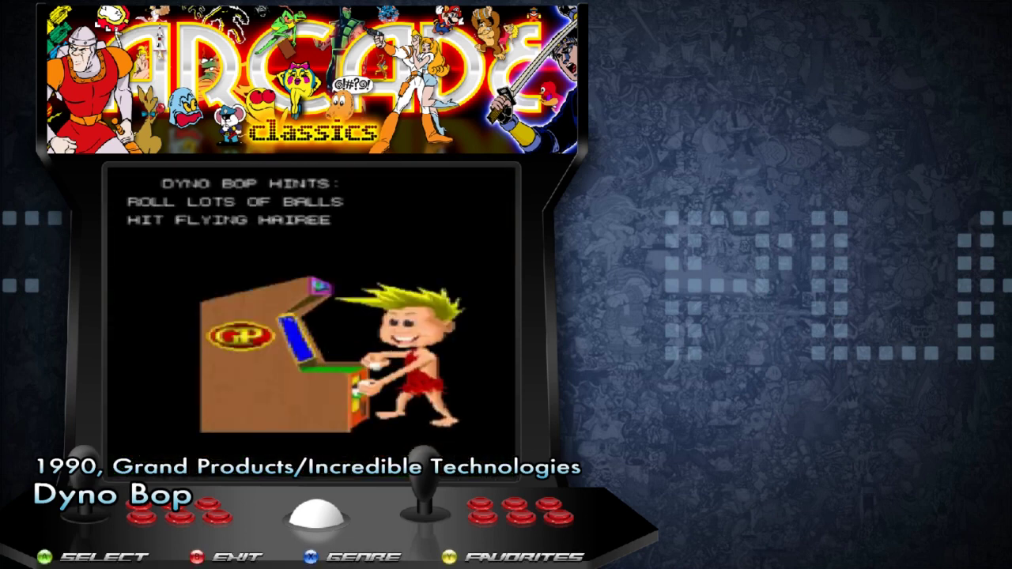
pyautogui.press('Up')
pyautogui.press('Up')
pyautogui.press('Up')
pyautogui.press('Up')
pyautogui.press('Up')
pyautogui.press('Up')
pyautogui.press('Up')
pyautogui.press('Up')
pyautogui.press('Up')
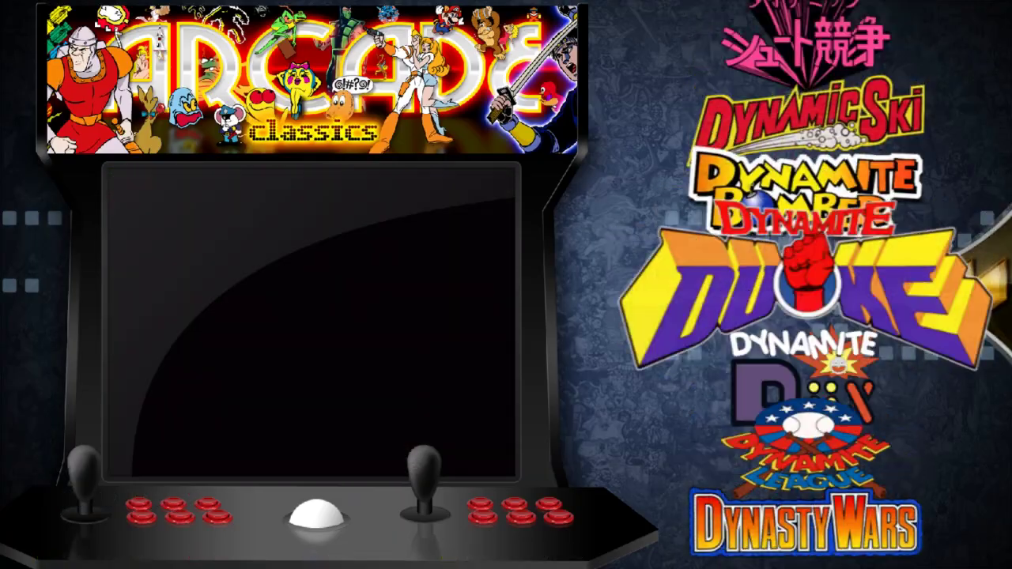
pyautogui.press('Up')
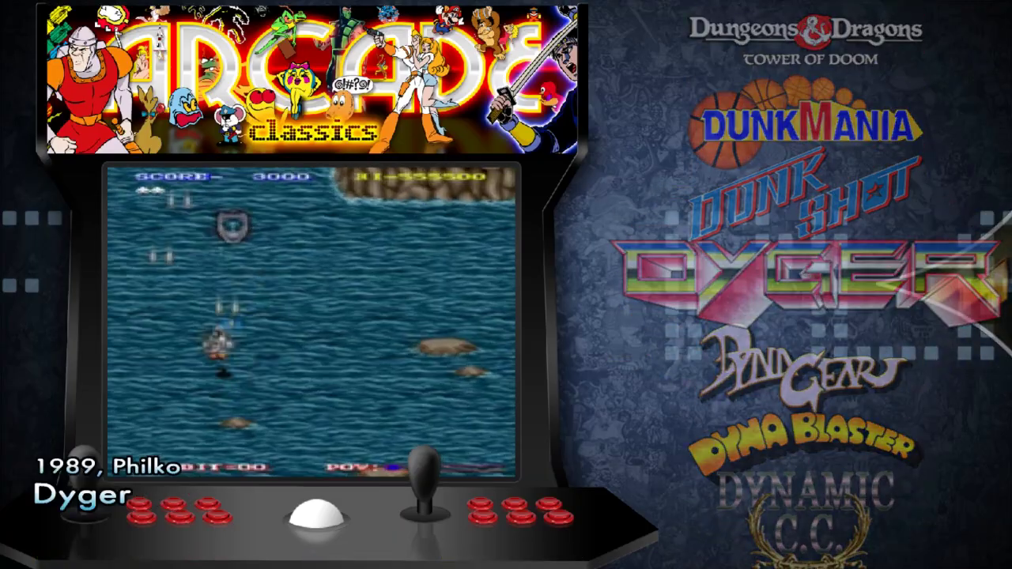
pyautogui.press('Up')
pyautogui.press('Up')
pyautogui.press('Up')
pyautogui.press('Up')
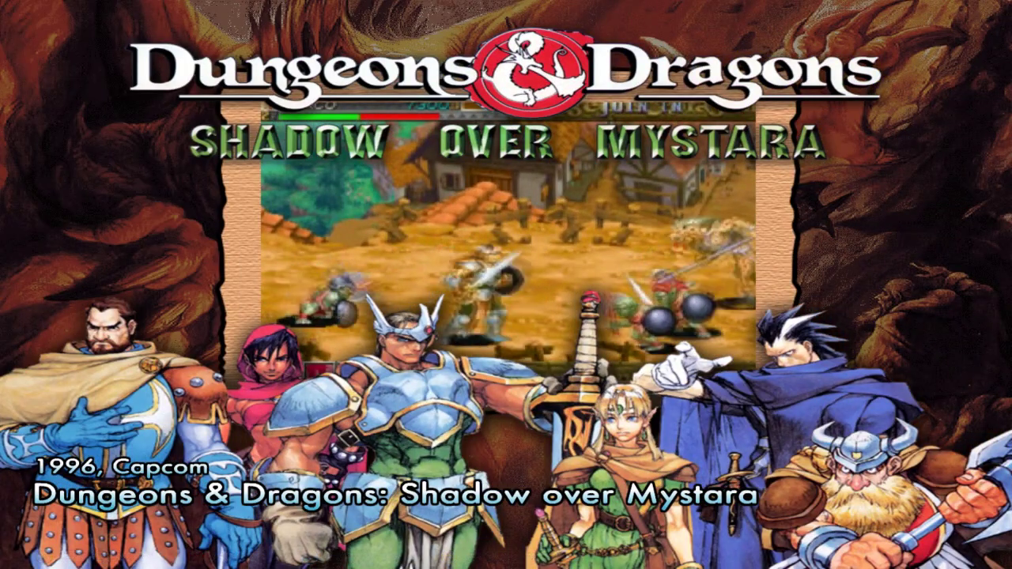
# Continue backwards through the MAME game wheel past A Question of Sport to 4 Fun in 1
pyautogui.press('Up')
pyautogui.press('Up')
pyautogui.press('Up')
pyautogui.press('Up')
pyautogui.press('Up')
pyautogui.press('Up')
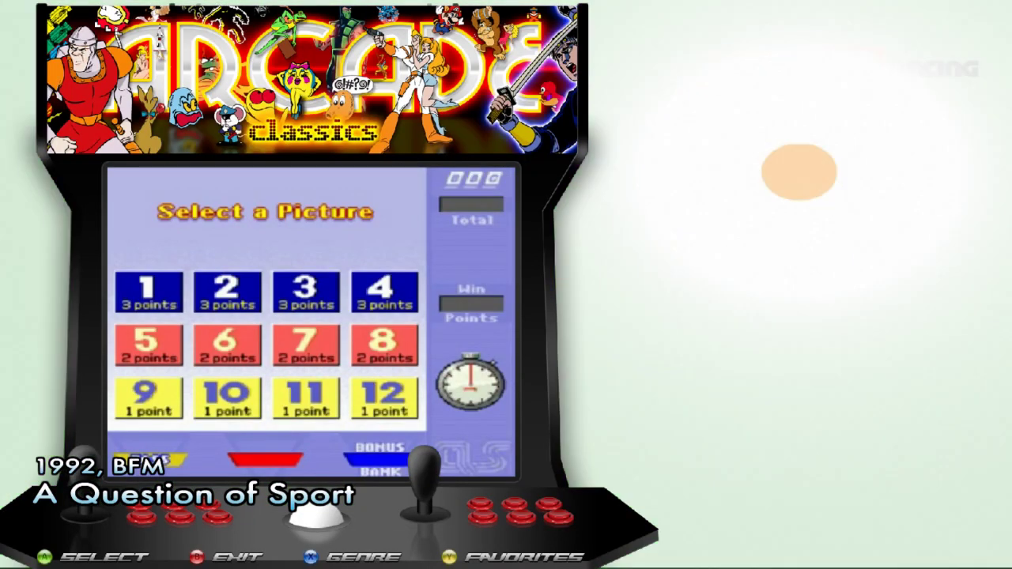
pyautogui.press('Up')
pyautogui.press('Up')
pyautogui.press('Up')
pyautogui.press('Up')
pyautogui.press('Up')
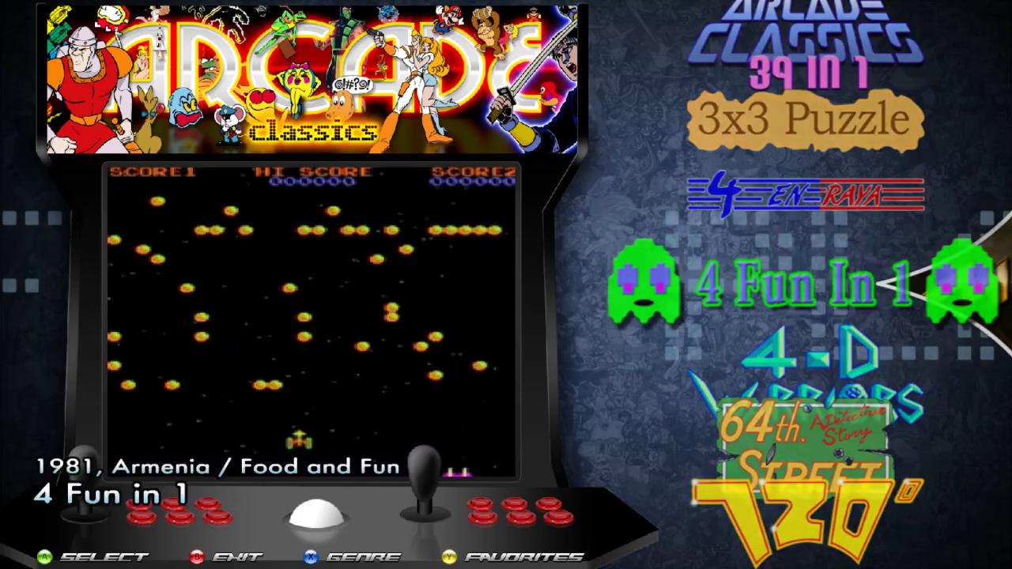
# Select 720 Degrees on the MAME game wheel and launch the game
pyautogui.press('Down')
pyautogui.press('Down')
pyautogui.press('Down')
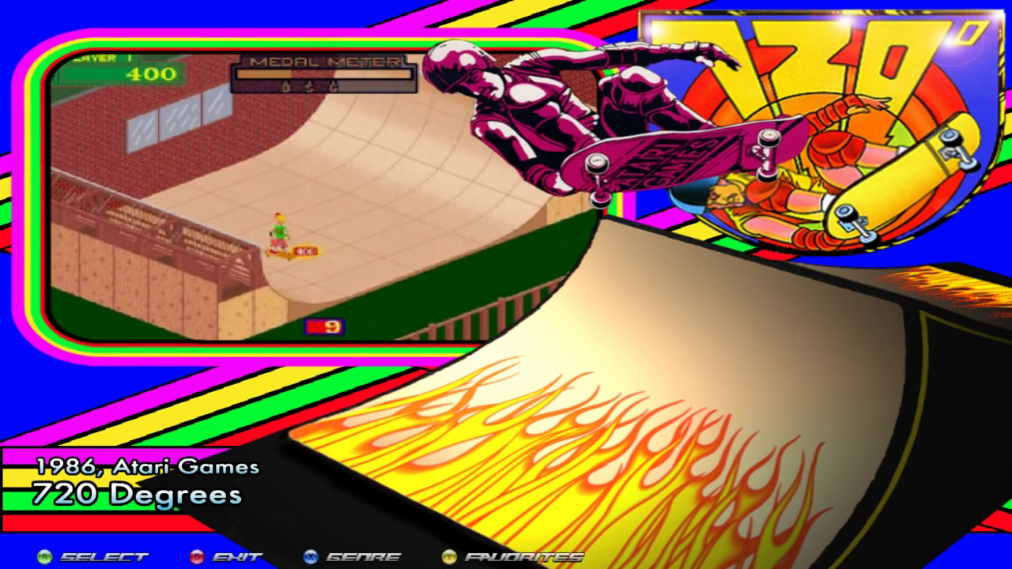
pyautogui.press('Return')
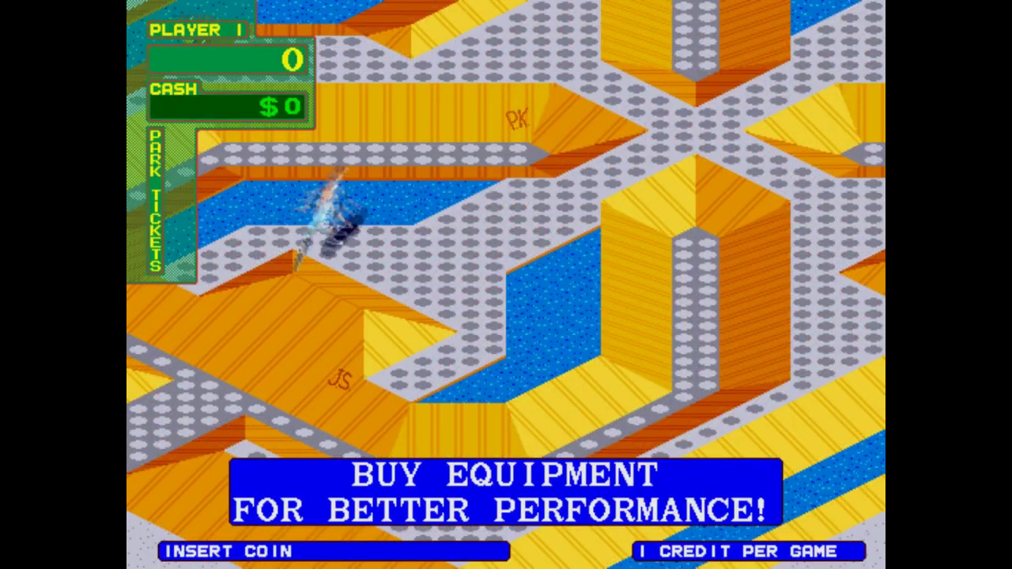
# Exit the 720 Degrees game, return to the main menu wheel and quit HyperSpin to the desktop
pyautogui.press('Escape')
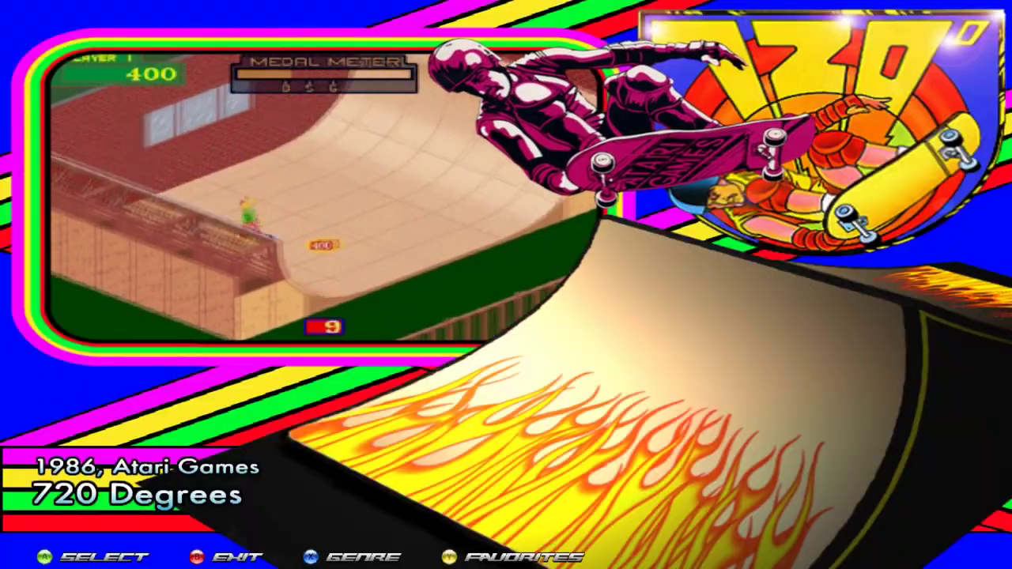
pyautogui.press('Escape')
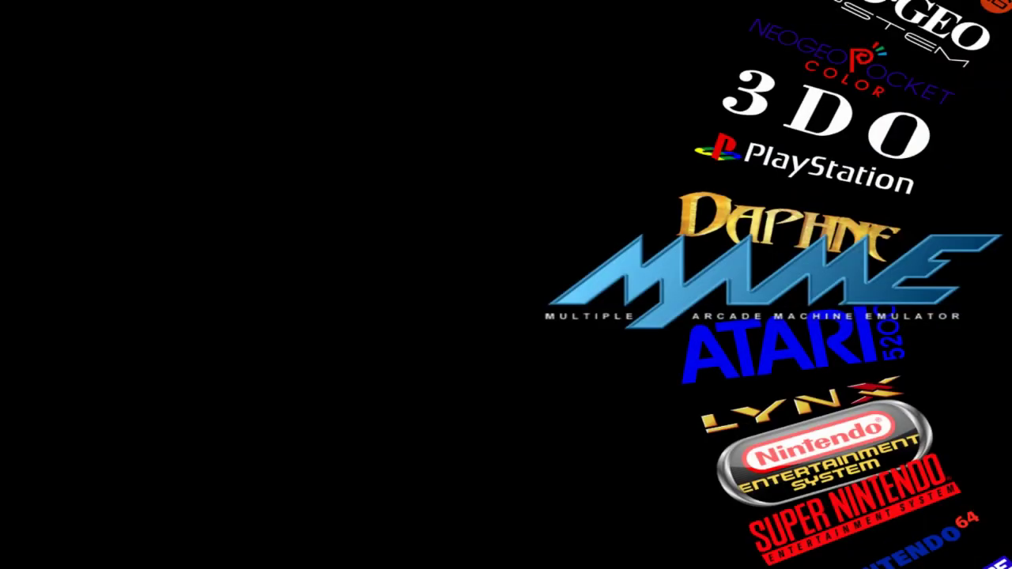
pyautogui.press('Escape')
pyautogui.press('Return')
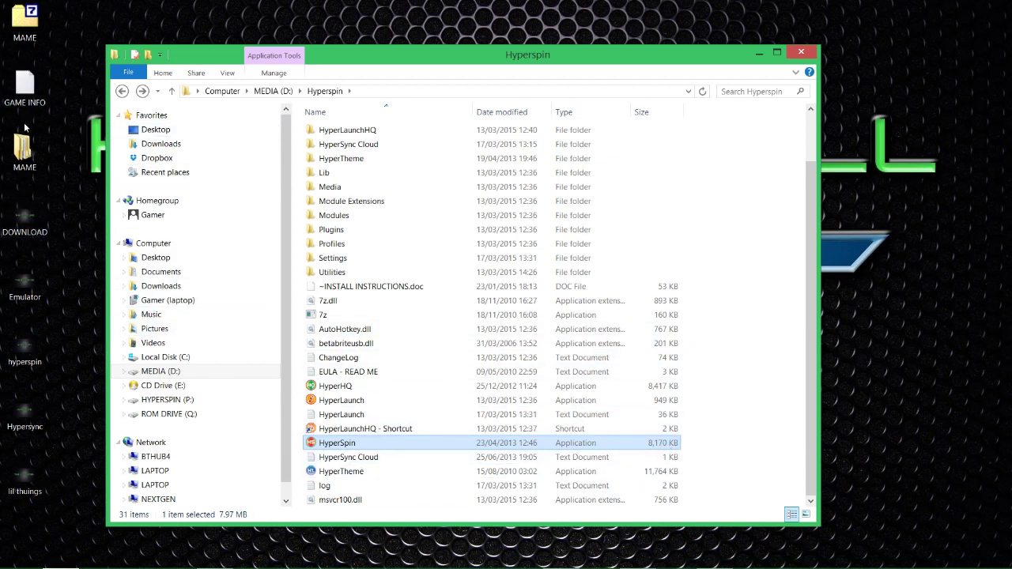
# Open the Normal artwork folder inside the desktop MAME folder's ARTWORK folder and look over its subfolders
pyautogui.doubleClick(21, 161)
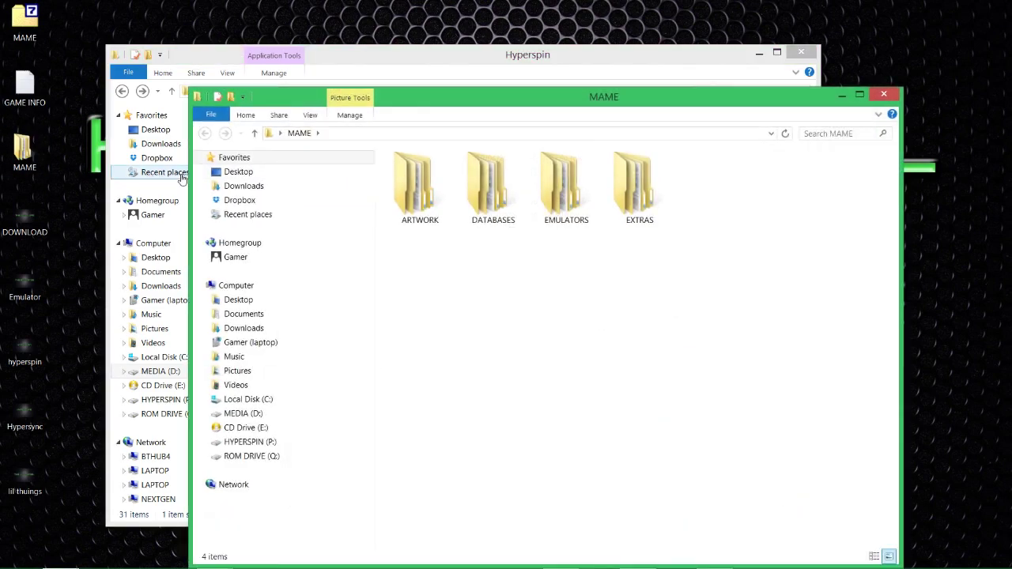
pyautogui.doubleClick(413, 203)
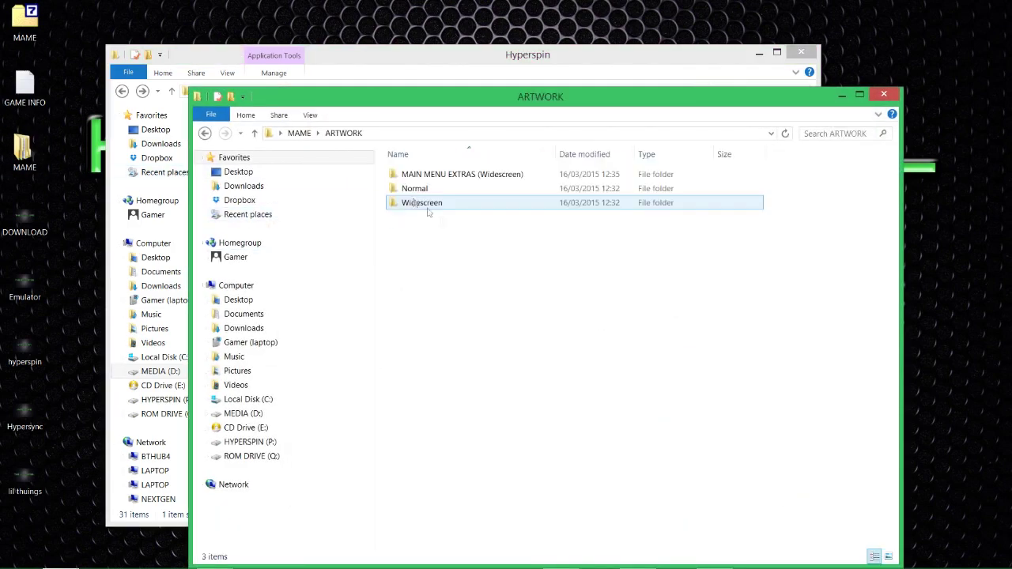
pyautogui.doubleClick(466, 193)
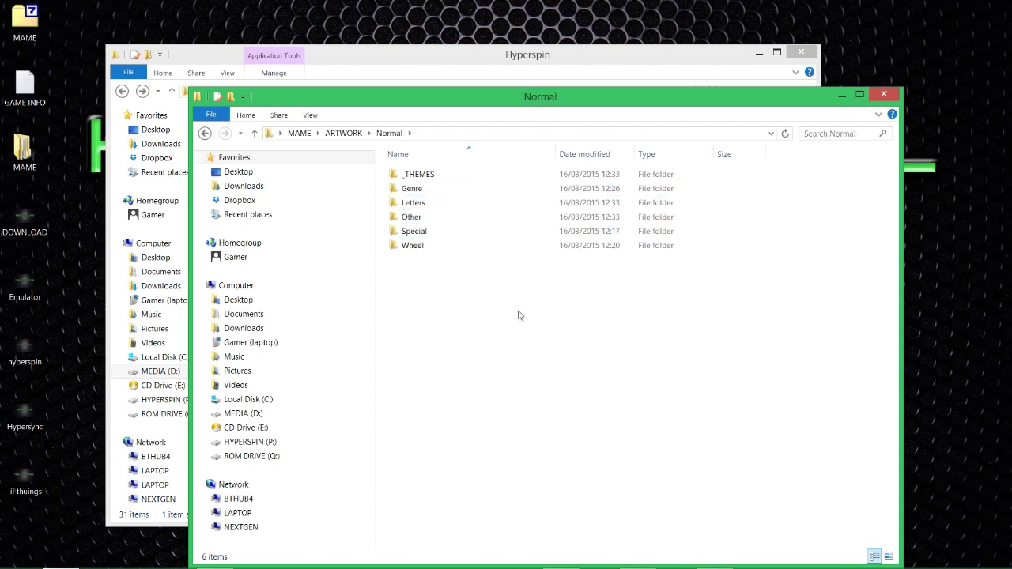
pyautogui.moveTo(417, 105); pyautogui.dragTo(721, 303)
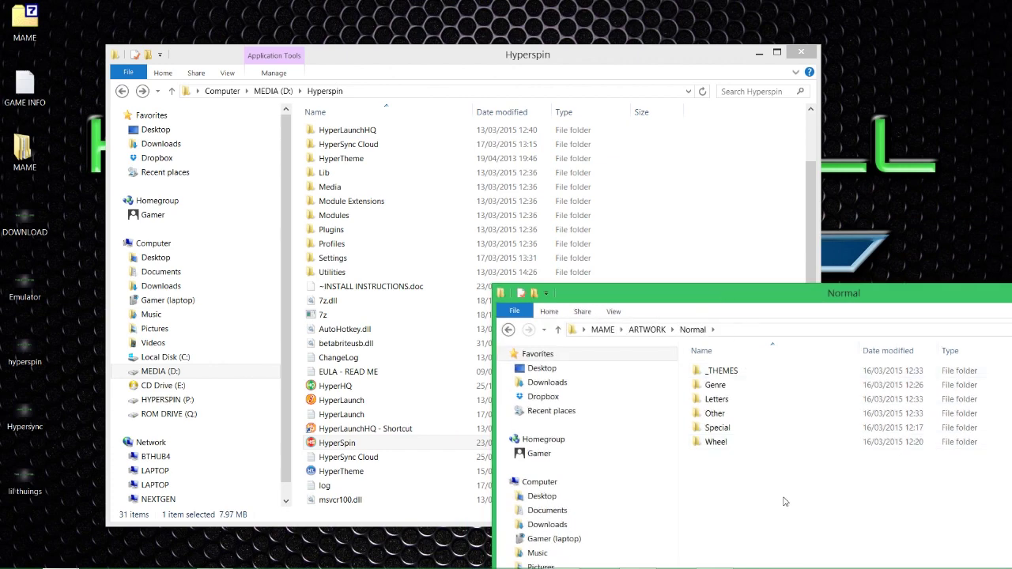
pyautogui.click(742, 389)
pyautogui.click(736, 372)
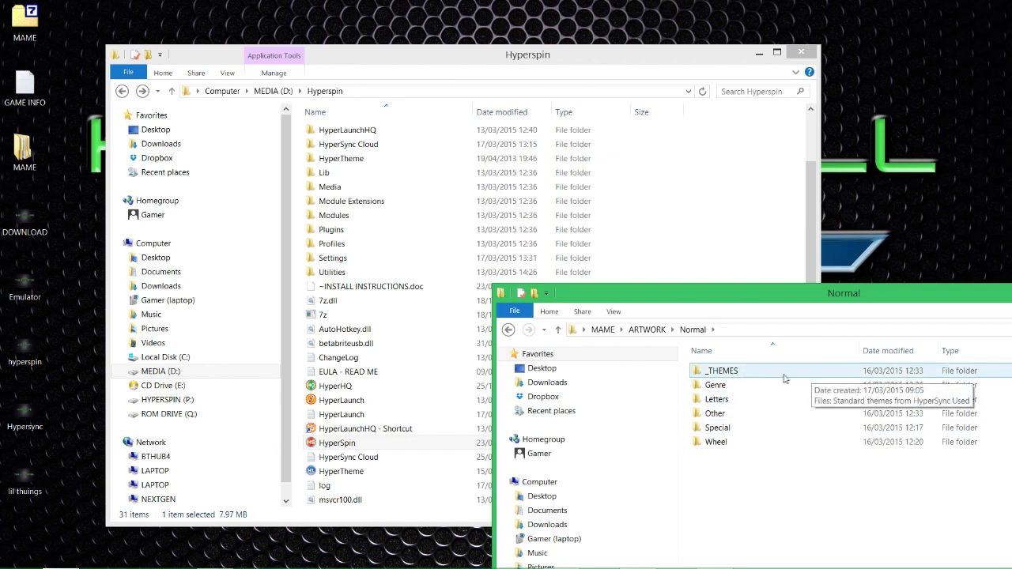
pyautogui.click(739, 445)
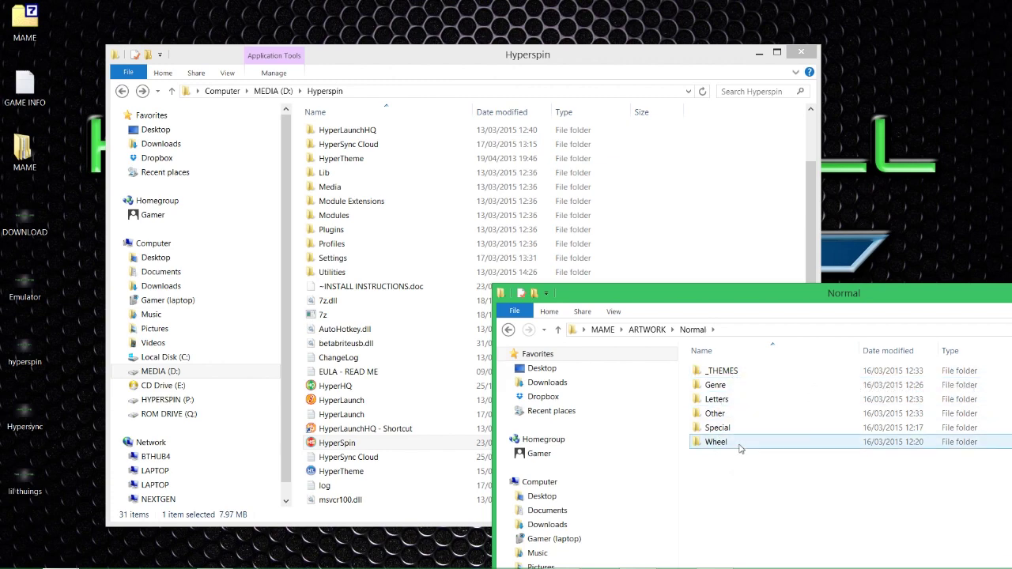
# Check the Widescreen artwork folder, and open the Wheel folder inside MAIN MENU EXTRAS (Widescreen)
pyautogui.press('BackSpace')
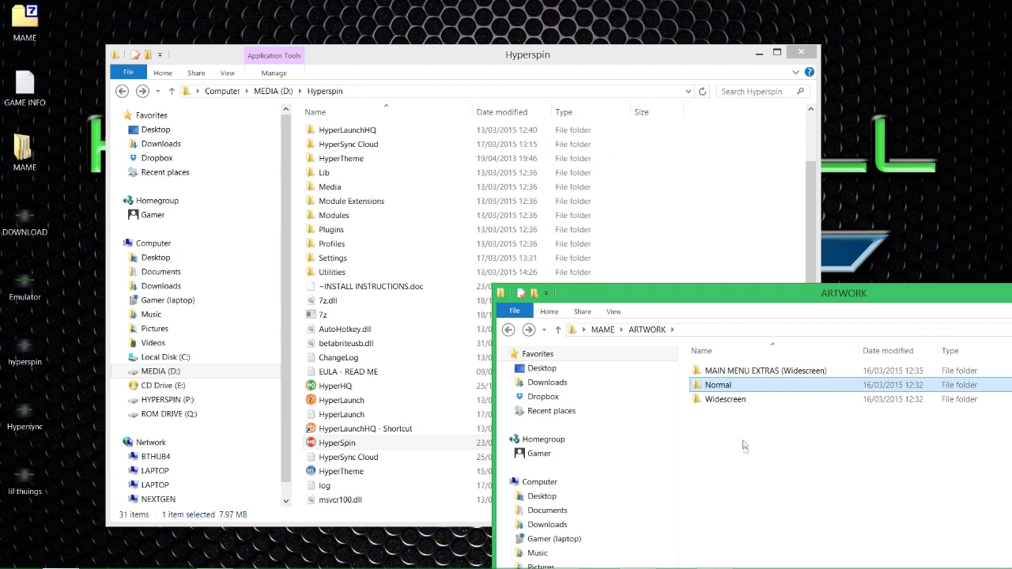
pyautogui.doubleClick(721, 401)
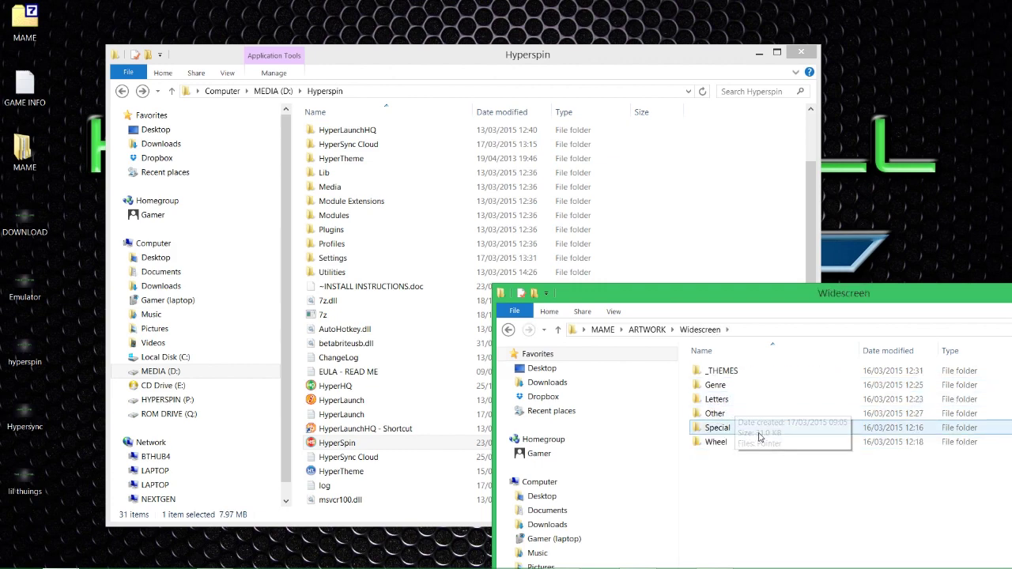
pyautogui.press('BackSpace')
pyautogui.doubleClick(743, 371)
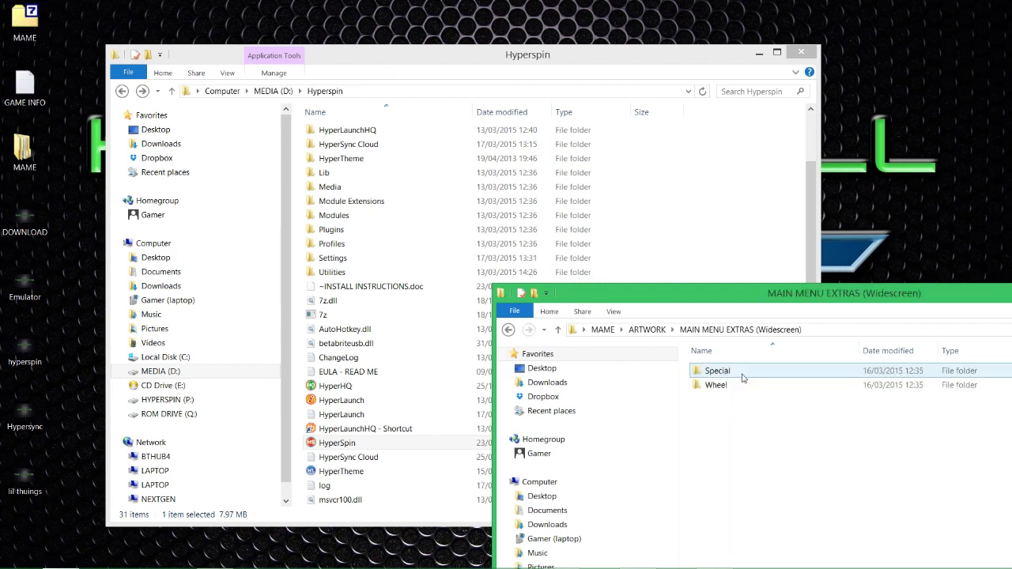
pyautogui.doubleClick(781, 385)
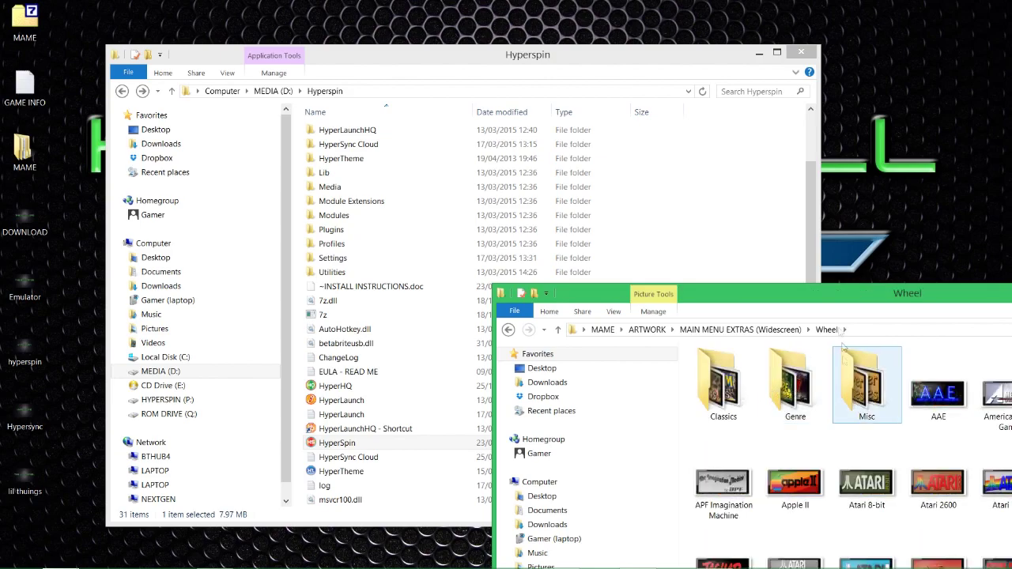
# Look through the system wheel images in the MAIN MENU EXTRAS (Widescreen) Wheel folder
pyautogui.moveTo(803, 287); pyautogui.dragTo(451, 198)
pyautogui.scroll(-15, 640, 348)
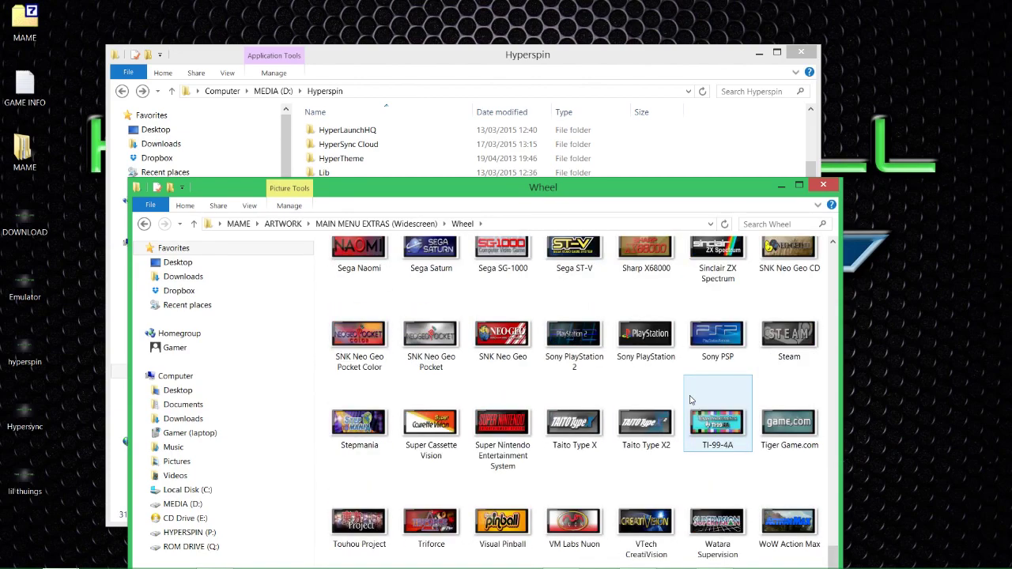
pyautogui.scroll(15, 689, 399)
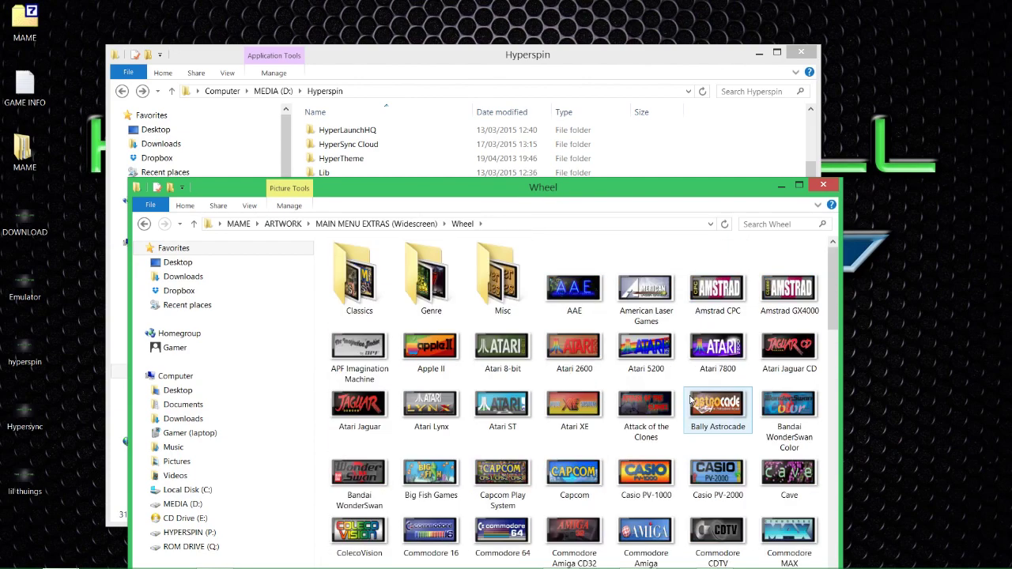
pyautogui.scroll(-15, 689, 399)
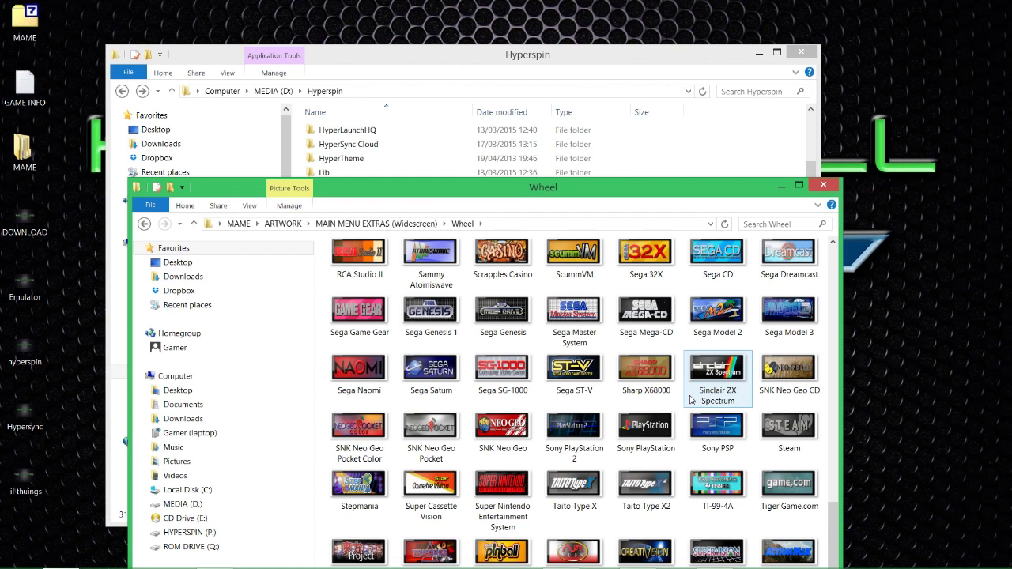
pyautogui.click(400, 55)
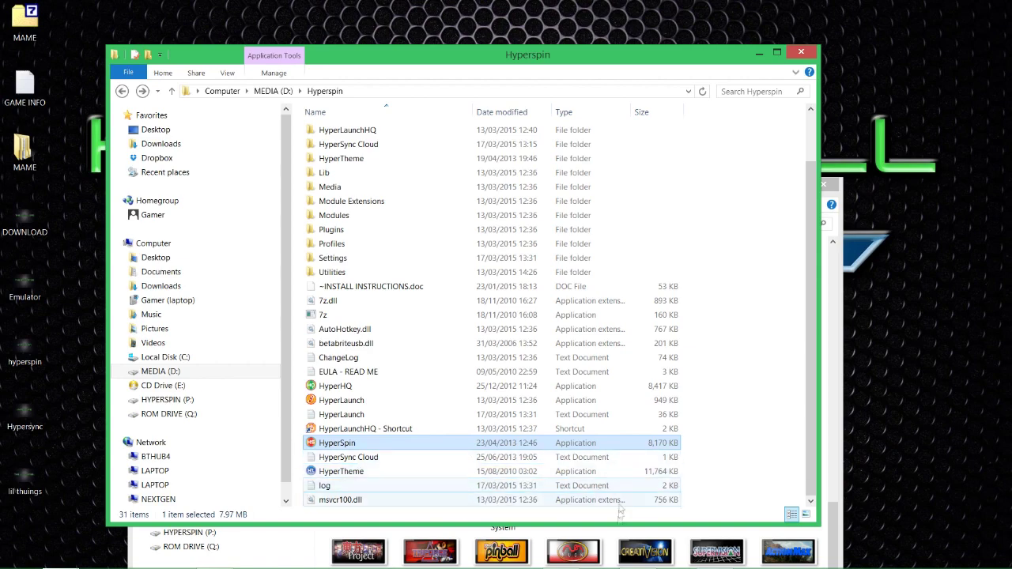
pyautogui.click(573, 553)
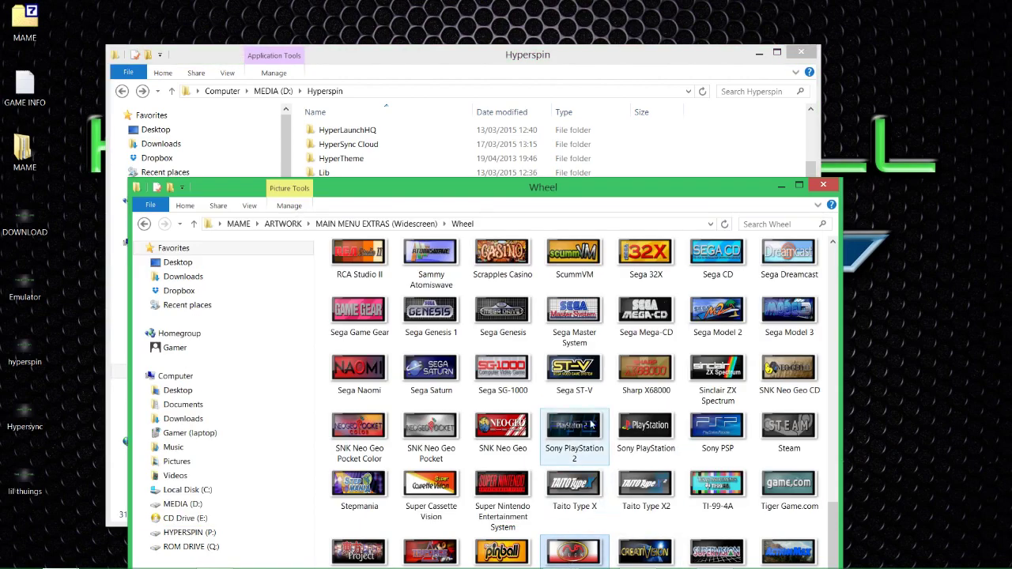
pyautogui.scroll(15, 591, 426)
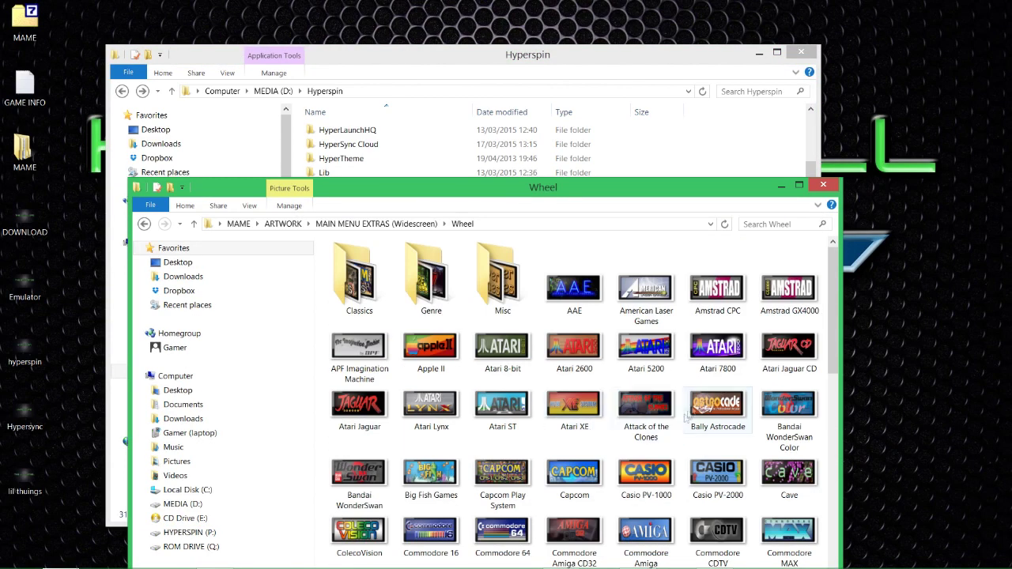
# In the Hyperspin folder window, open the Wheel images folder at Media > Main Menu > Images > Wheel
pyautogui.click(681, 155)
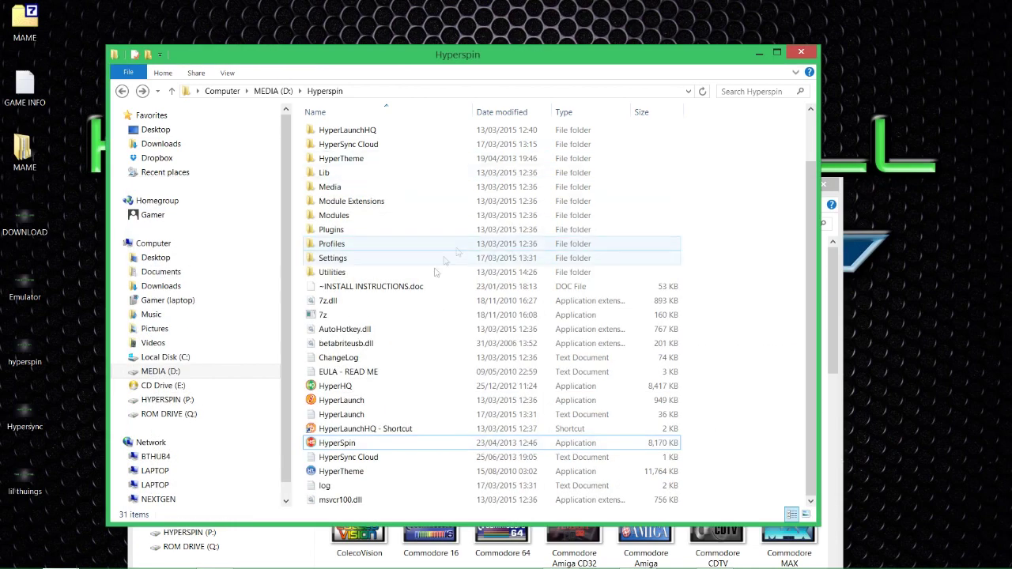
pyautogui.doubleClick(392, 187)
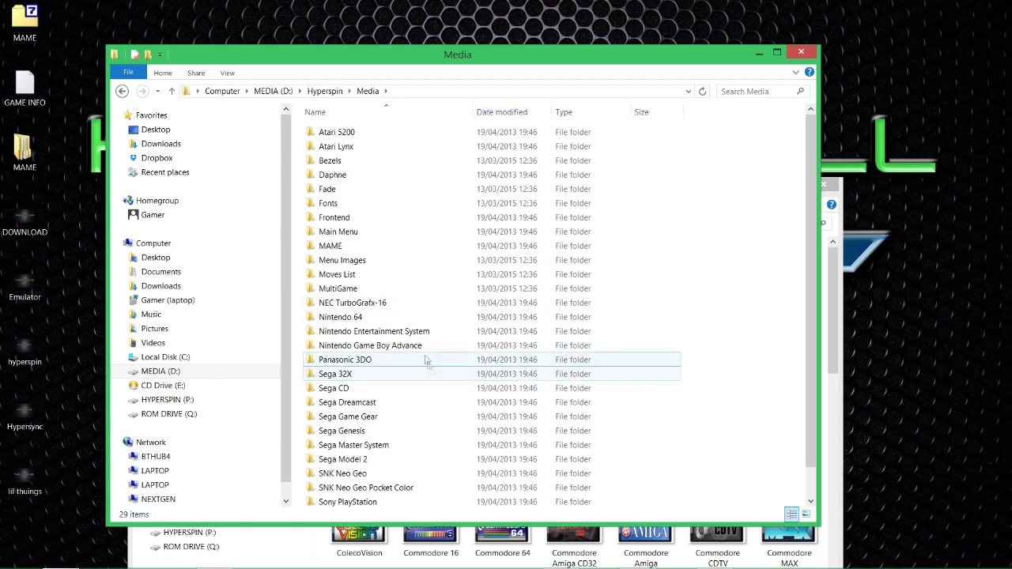
pyautogui.scroll(-1, 431, 374)
pyautogui.scroll(1, 410, 337)
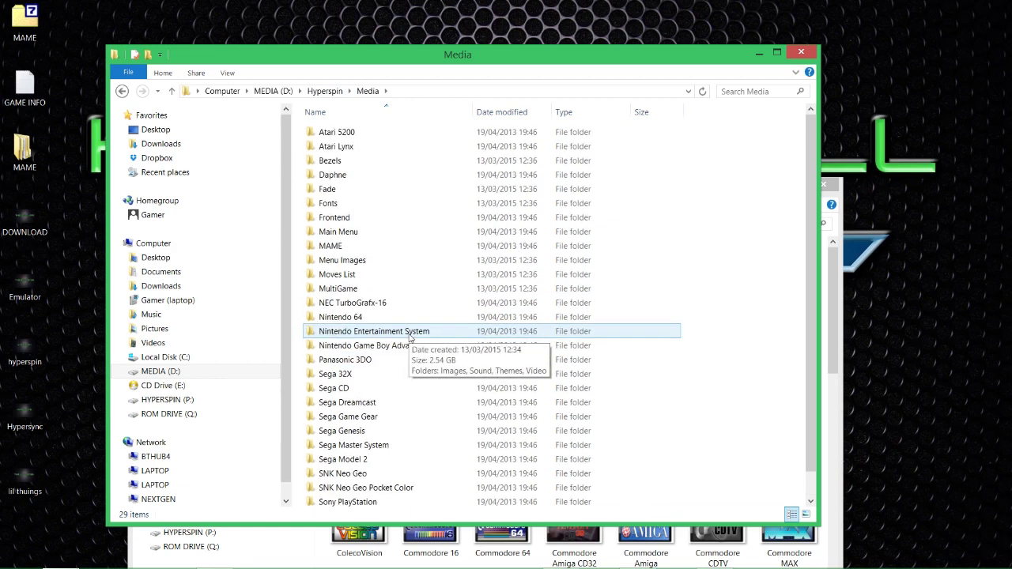
pyautogui.doubleClick(368, 231)
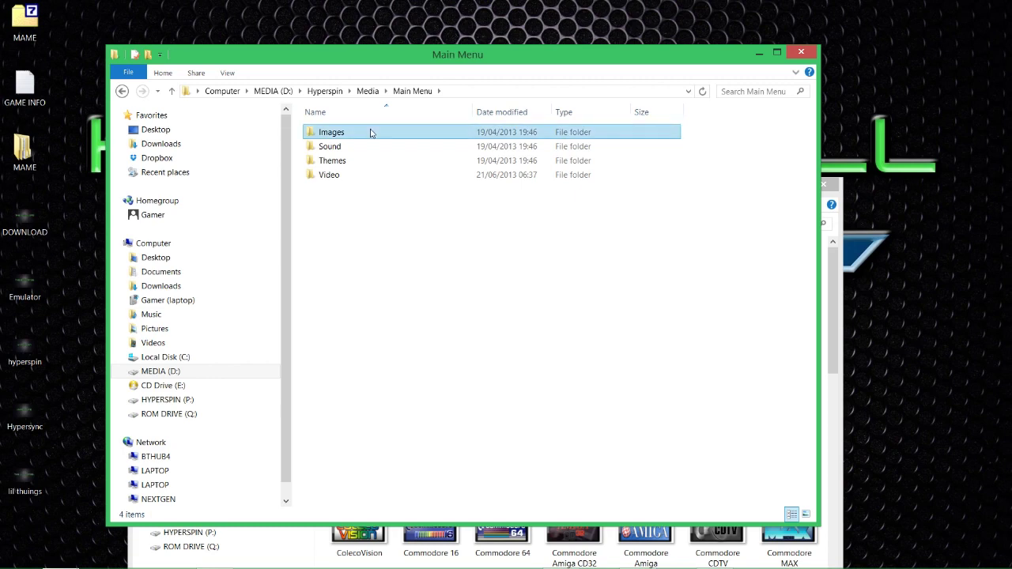
pyautogui.doubleClick(370, 132)
pyautogui.doubleClick(377, 207)
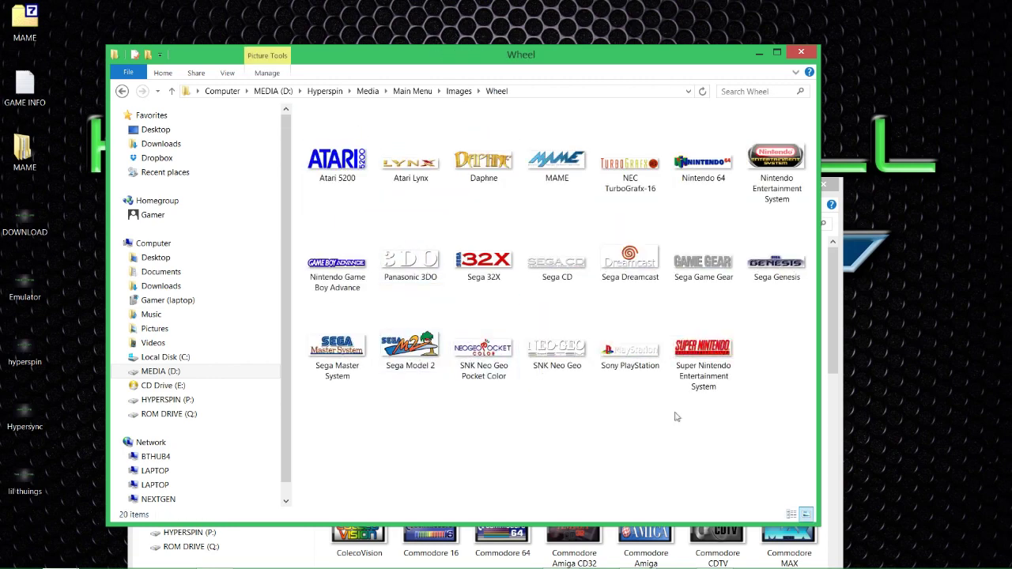
# Arrange the artwork window beside the HyperSpin one and copy everything in the MAIN MENU EXTRAS (Widescreen) Wheel folder
pyautogui.click(724, 545)
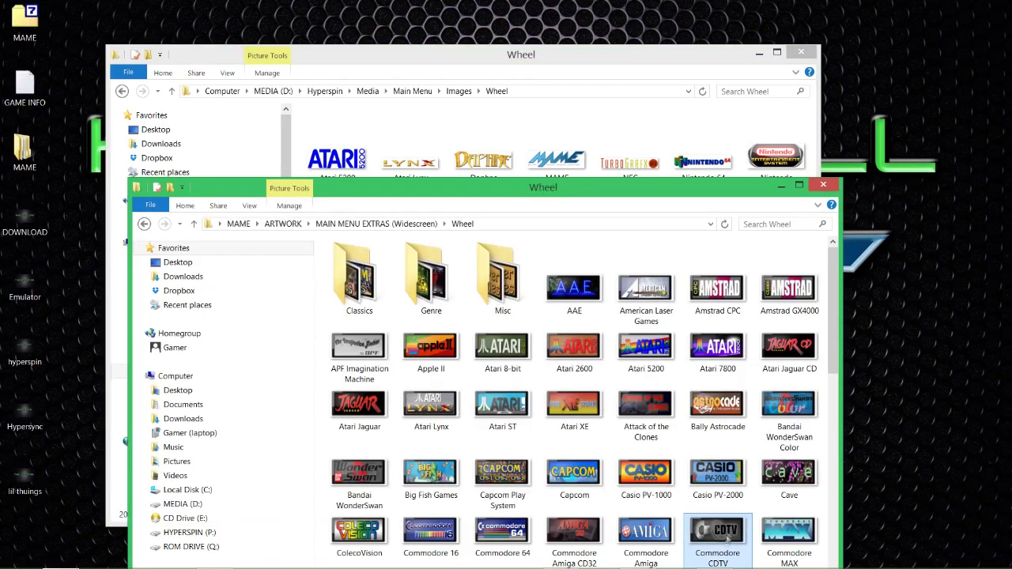
pyautogui.moveTo(485, 190); pyautogui.dragTo(594, 432)
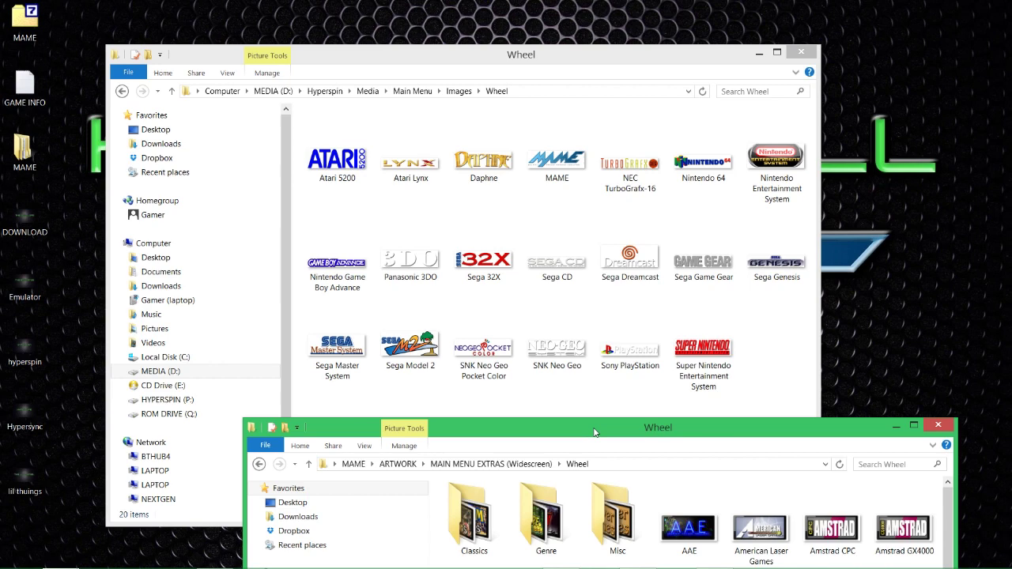
pyautogui.moveTo(594, 431); pyautogui.dragTo(657, 317)
pyautogui.click(751, 417)
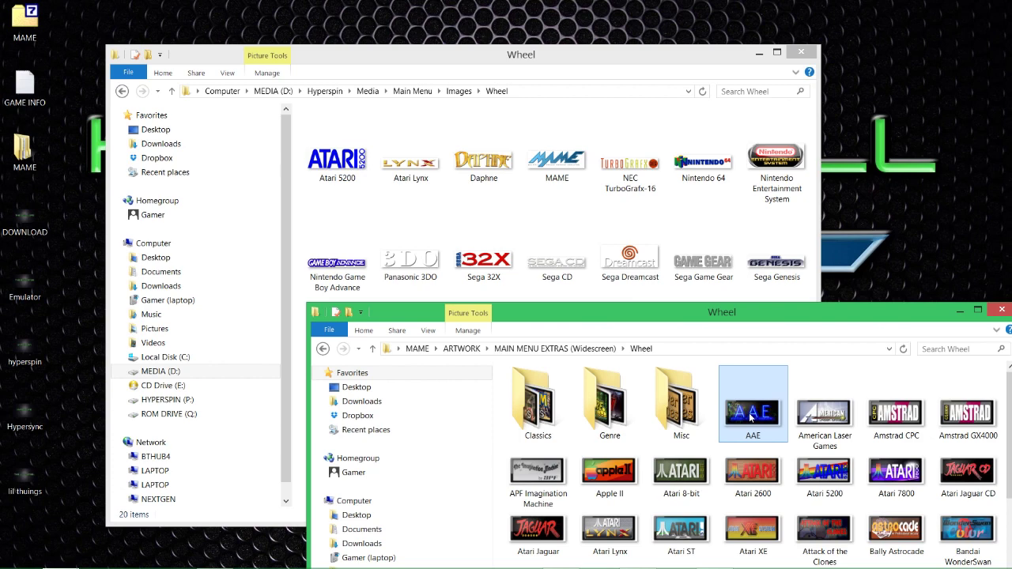
pyautogui.hotkey('ctrl', 'a')
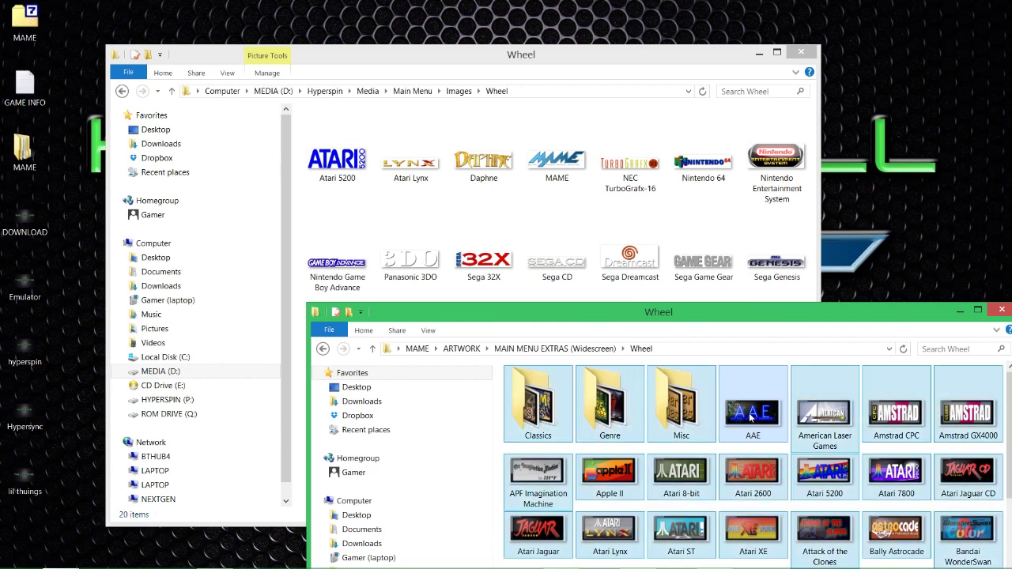
pyautogui.rightClick(752, 411)
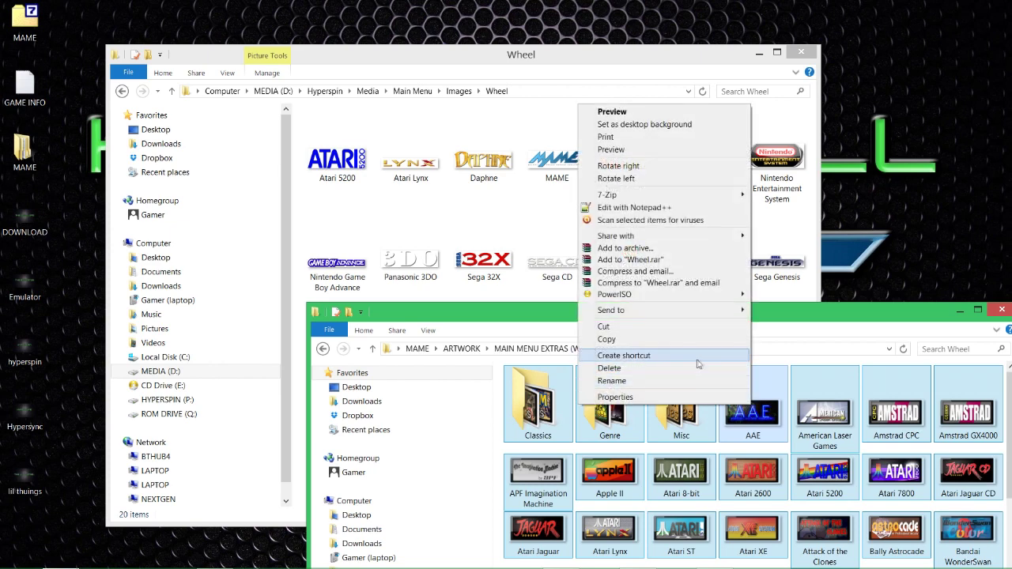
pyautogui.click(678, 340)
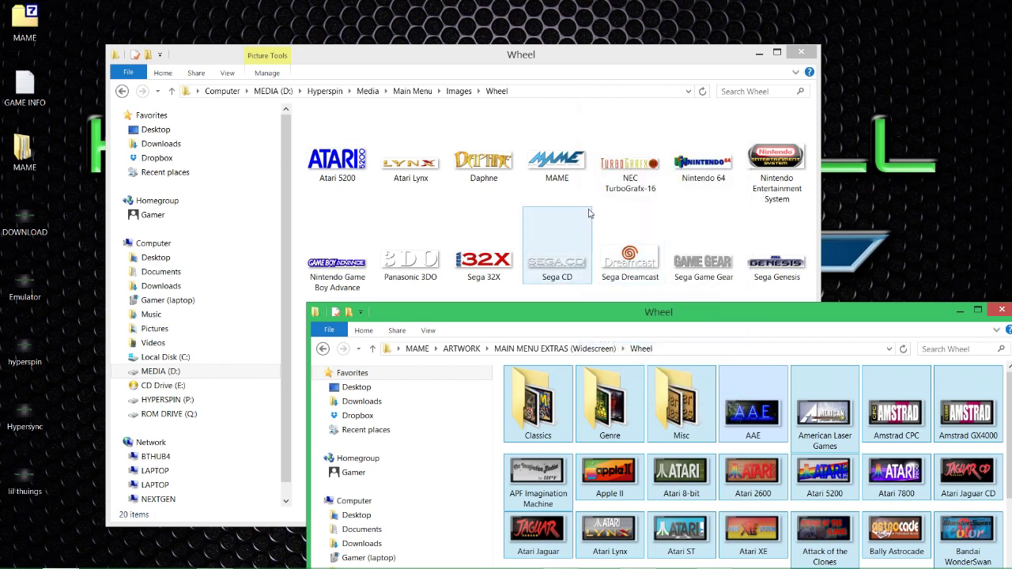
# Paste the copied wheel images into HyperSpin's Main Menu Wheel folder, replacing the files with the same names
pyautogui.click(521, 113)
pyautogui.hotkey('ctrl', 'v')
pyautogui.rightClick(521, 113)
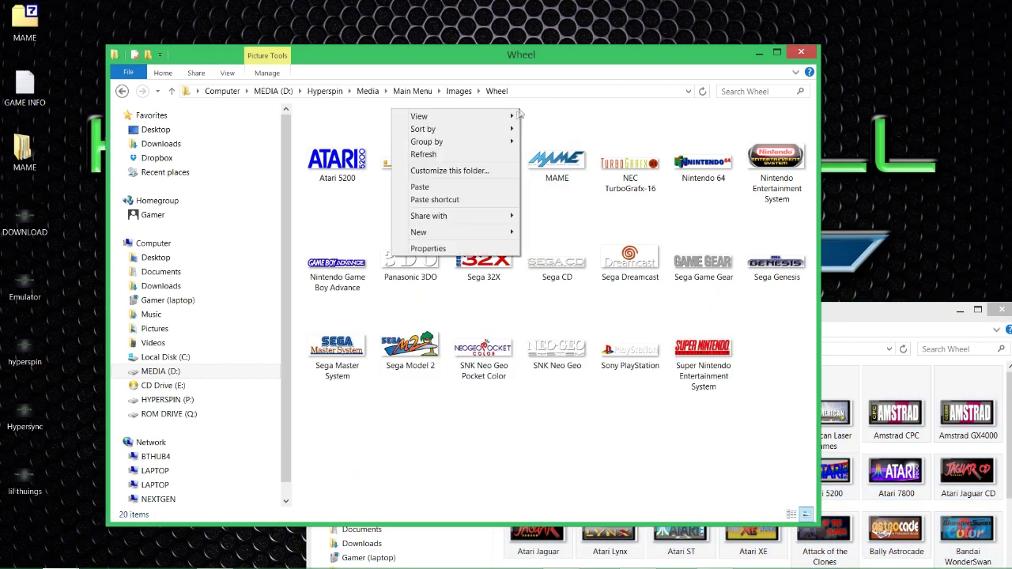
pyautogui.click(477, 189)
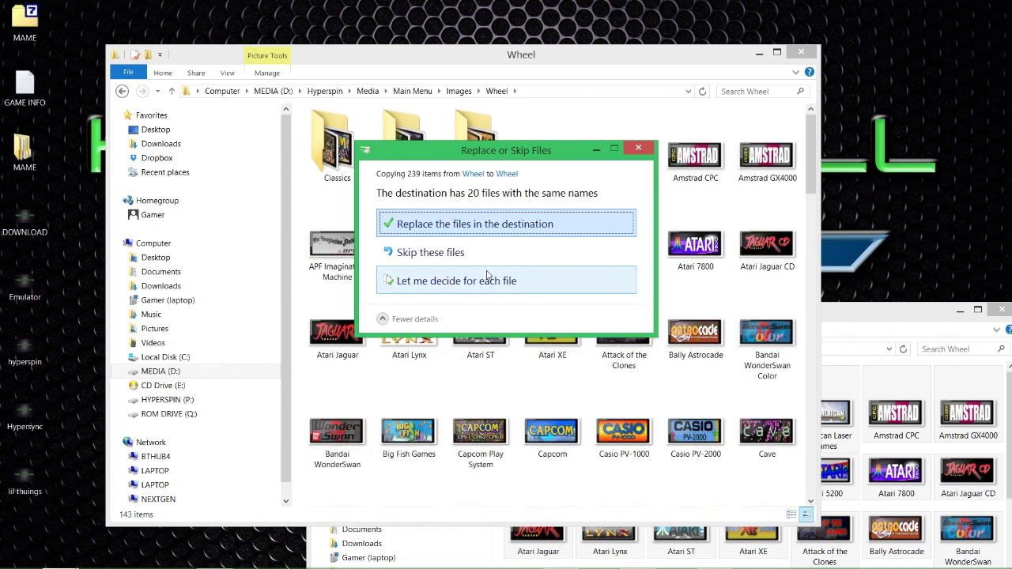
pyautogui.click(498, 226)
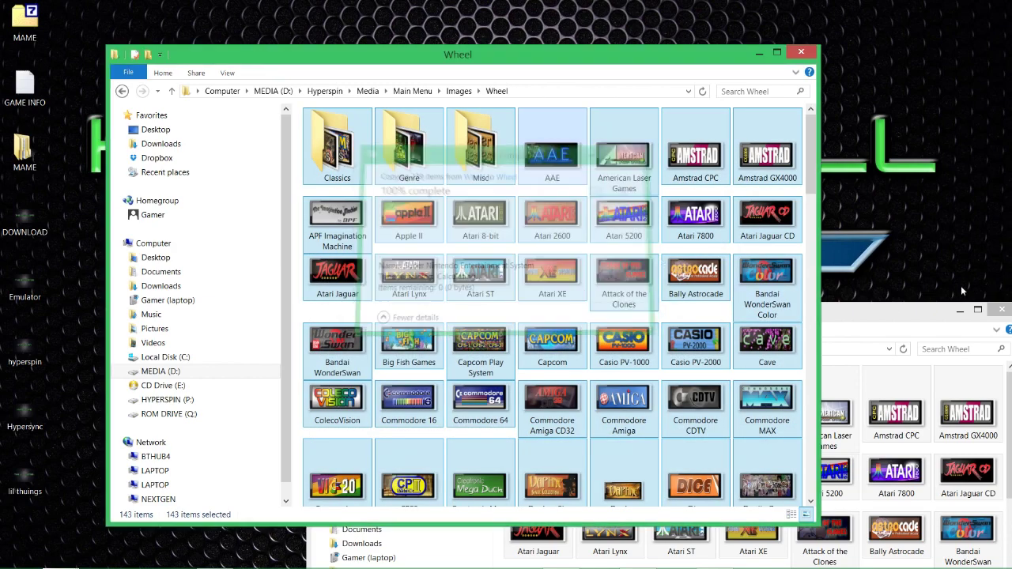
# Bring the artwork window forward and open the Special folder inside MAIN MENU EXTRAS (Widescreen)
pyautogui.click(937, 306)
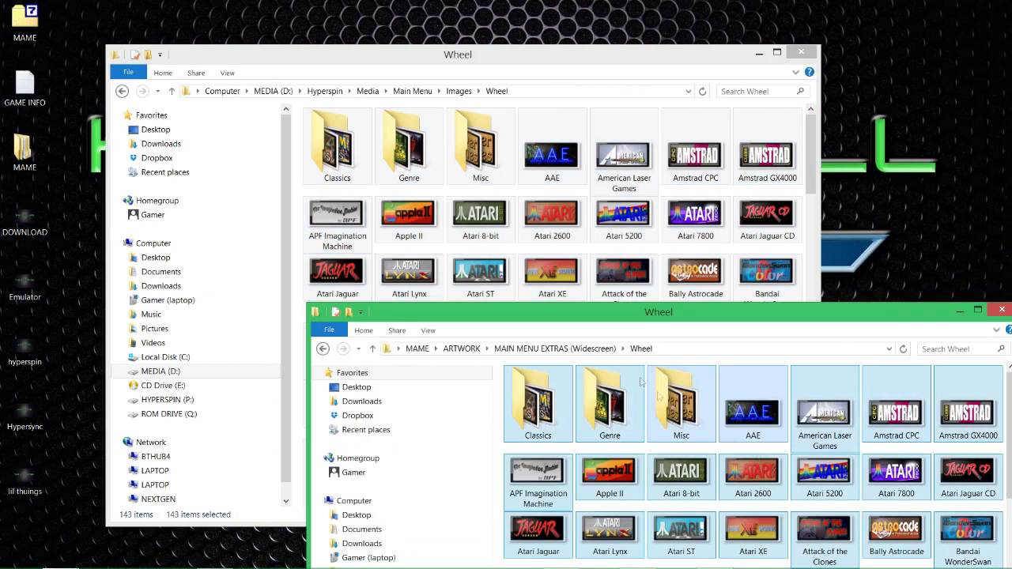
pyautogui.moveTo(582, 312); pyautogui.dragTo(558, 177)
pyautogui.hotkey('alt', 'Left')
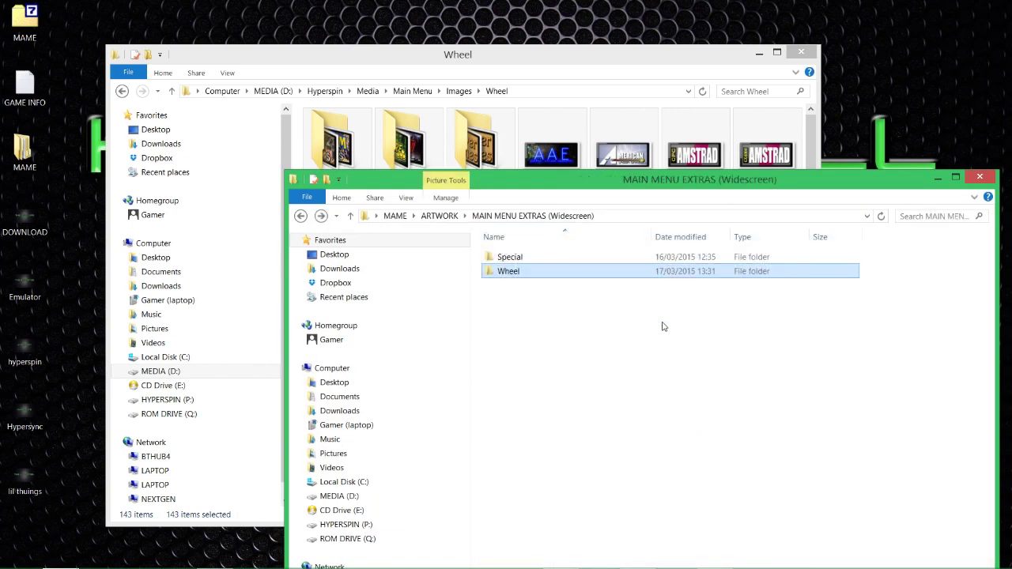
pyautogui.doubleClick(539, 260)
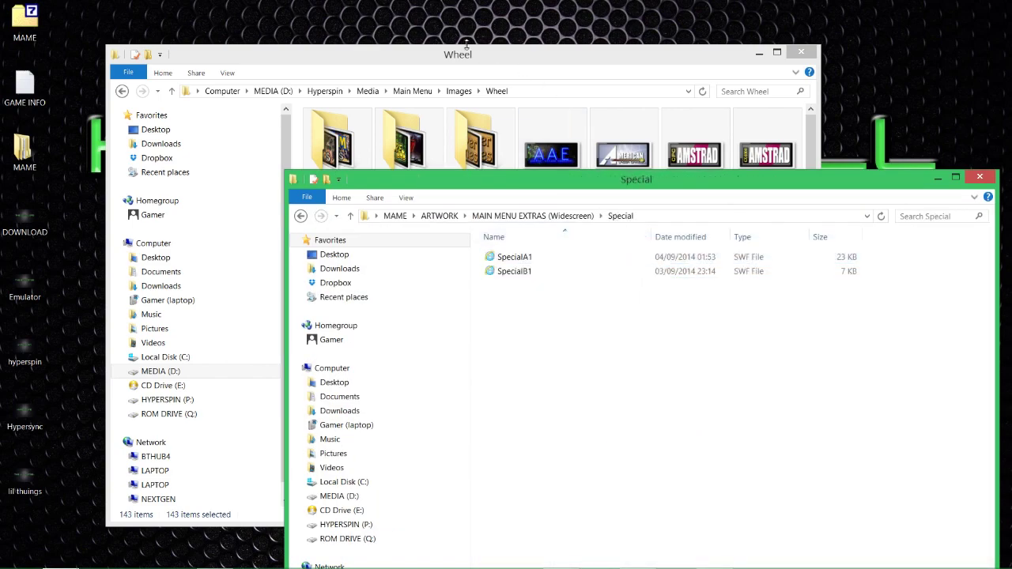
# In the Hyperspin folder window, look into Images > Special and return to the Main Menu folder
pyautogui.click(415, 69)
pyautogui.hotkey('alt', 'Left')
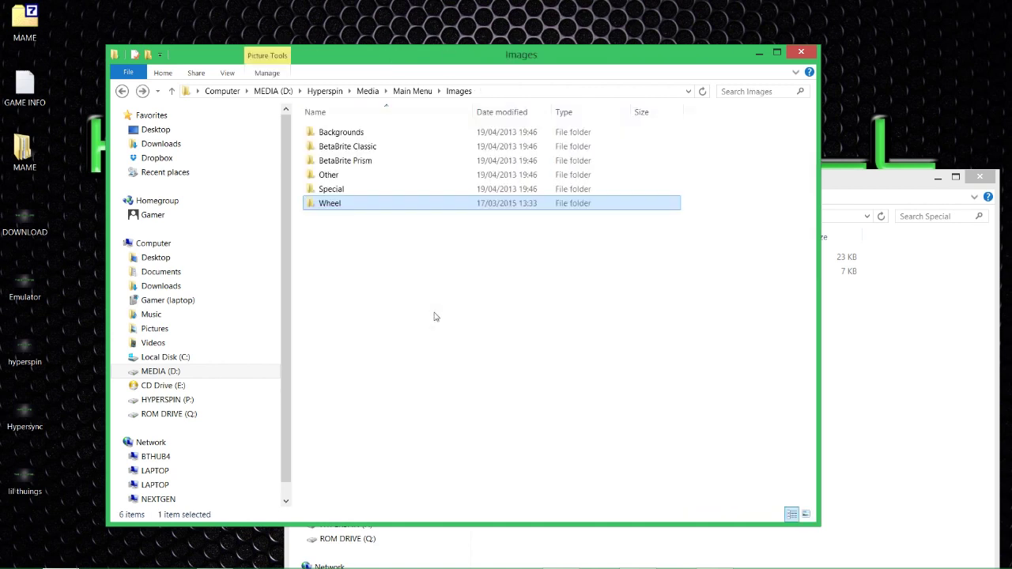
pyautogui.doubleClick(361, 190)
pyautogui.hotkey('alt', 'Left')
pyautogui.hotkey('alt', 'Up')
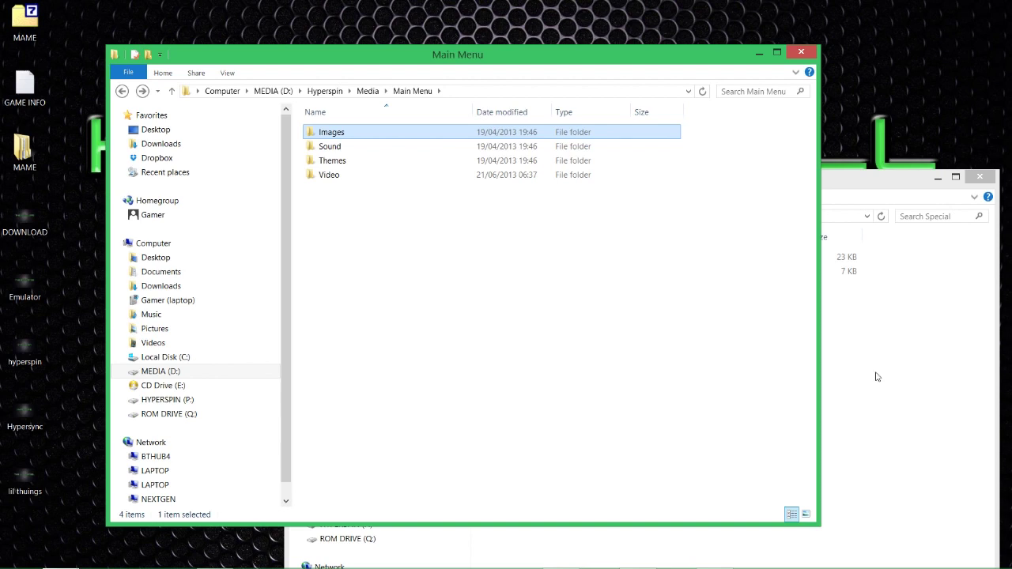
# Move the artwork window clear of the HyperSpin one and open Main Menu > Images > Special there
pyautogui.click(876, 377)
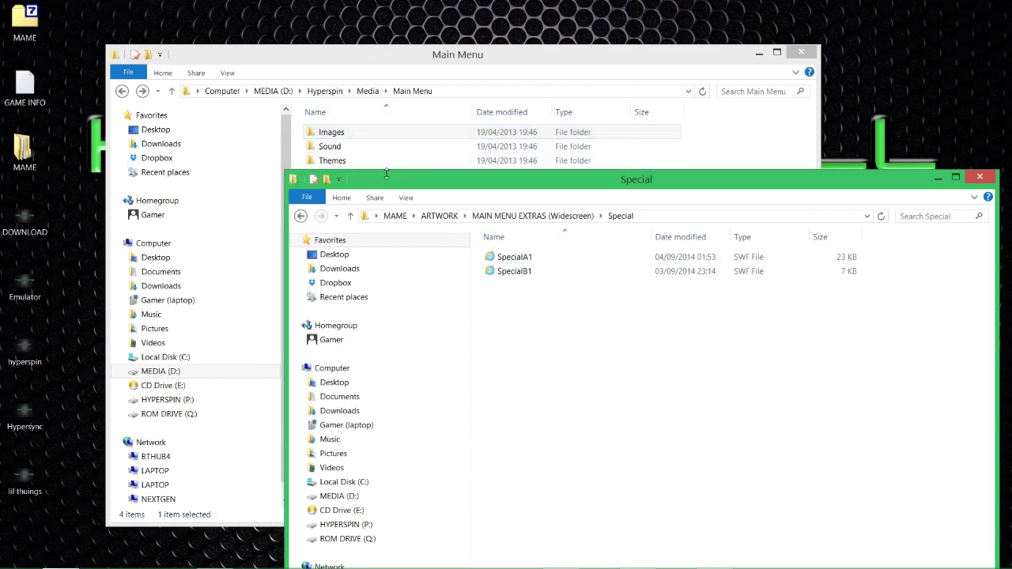
pyautogui.moveTo(388, 184); pyautogui.dragTo(479, 291)
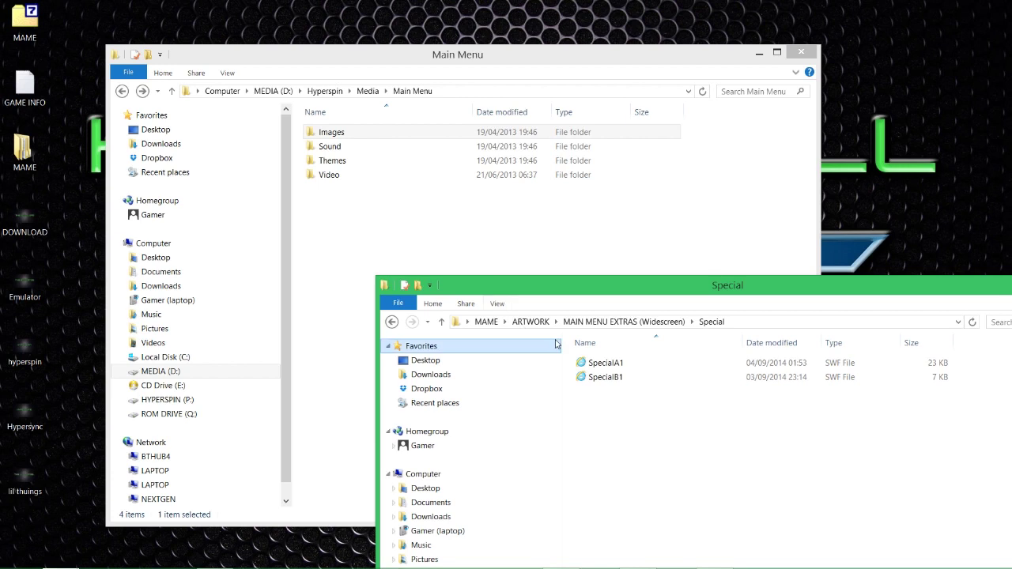
pyautogui.click(357, 135)
pyautogui.doubleClick(357, 135)
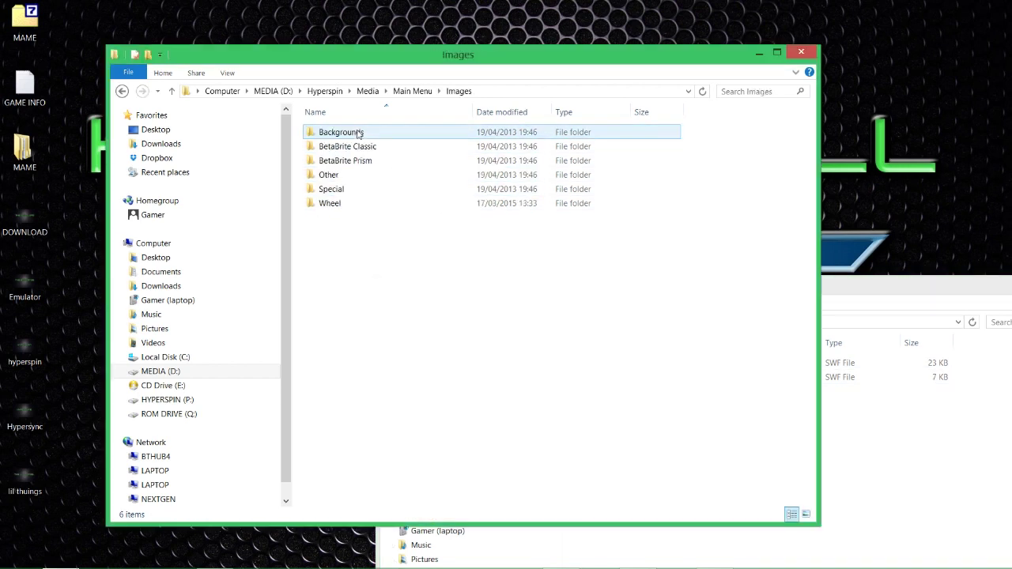
pyautogui.doubleClick(369, 195)
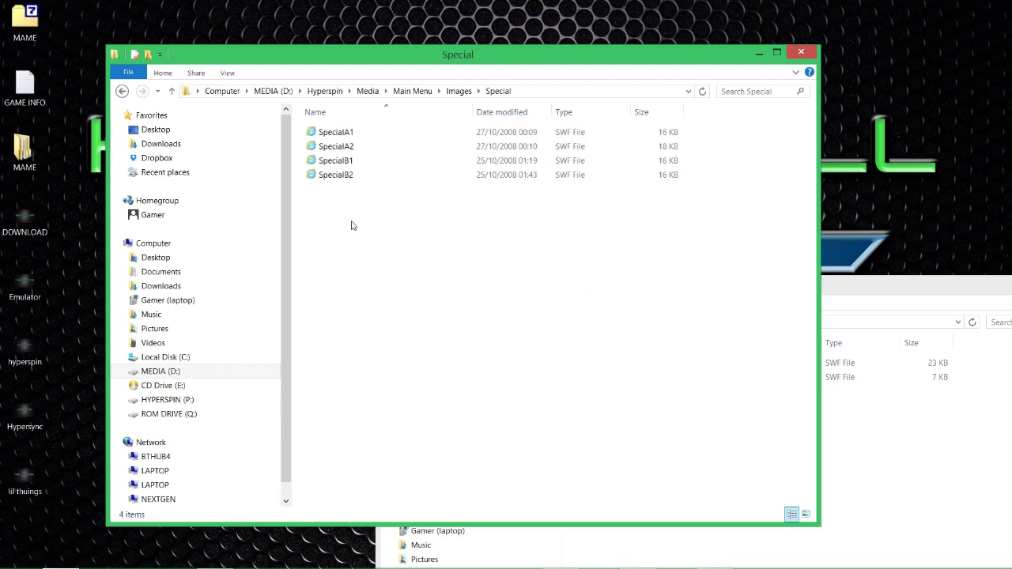
# Delete all four SWF files, SpecialA1 to SpecialB2, from HyperSpin's Main Menu Special folder
pyautogui.moveTo(353, 221); pyautogui.dragTo(311, 127)
pyautogui.rightClick(314, 129)
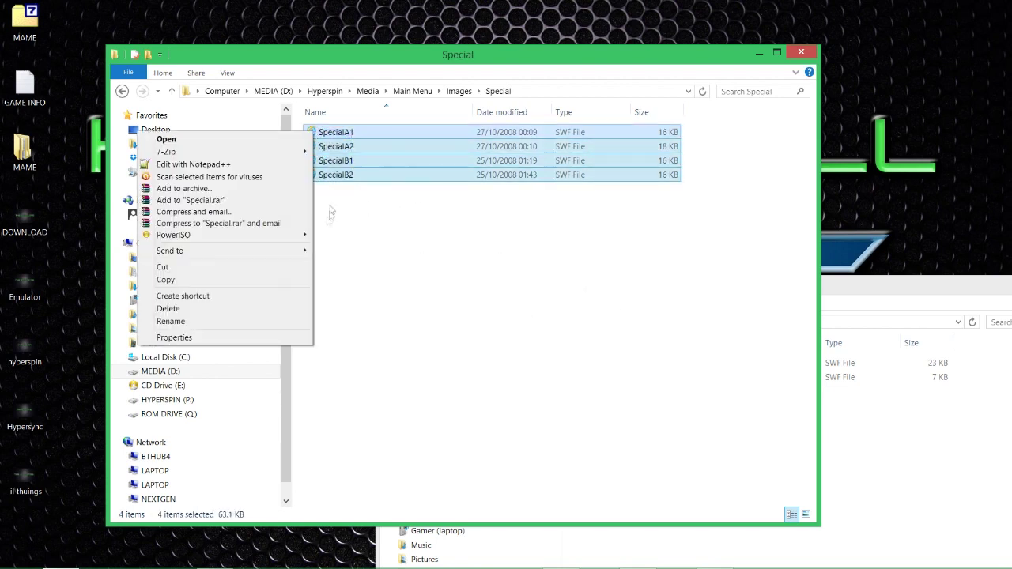
pyautogui.click(250, 309)
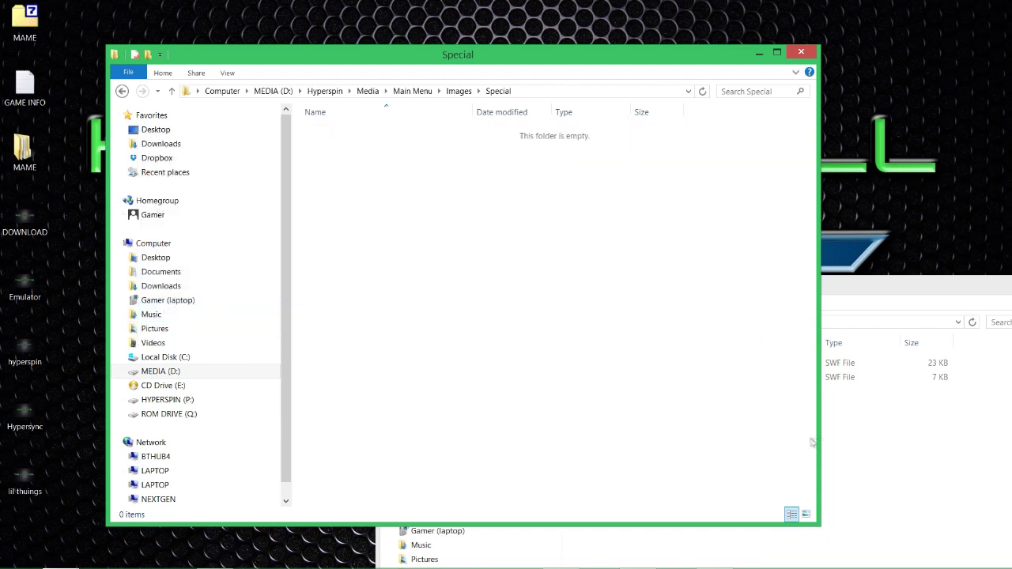
# Copy SpecialA1 and SpecialB1 from the artwork's Special folder into HyperSpin's Special folder, and put the artwork window away
pyautogui.click(876, 452)
pyautogui.moveTo(651, 430); pyautogui.dragTo(431, 200)
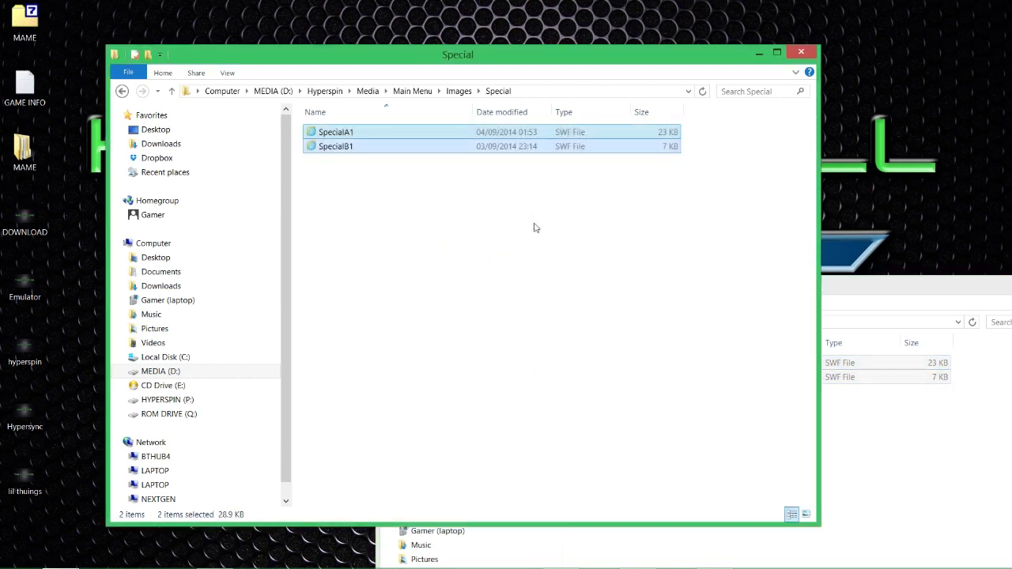
pyautogui.moveTo(861, 284); pyautogui.dragTo(617, 270)
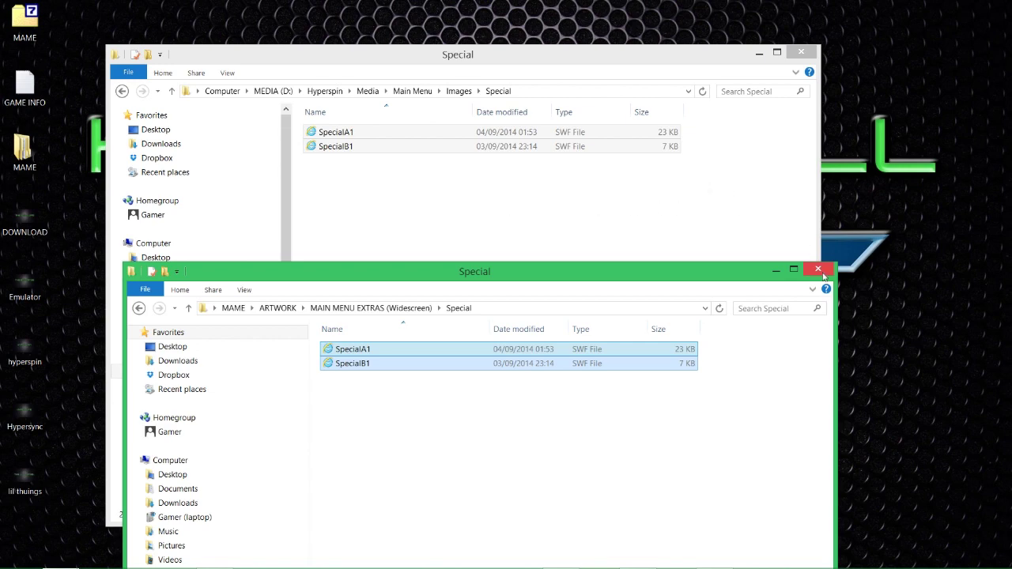
pyautogui.press('BackSpace')
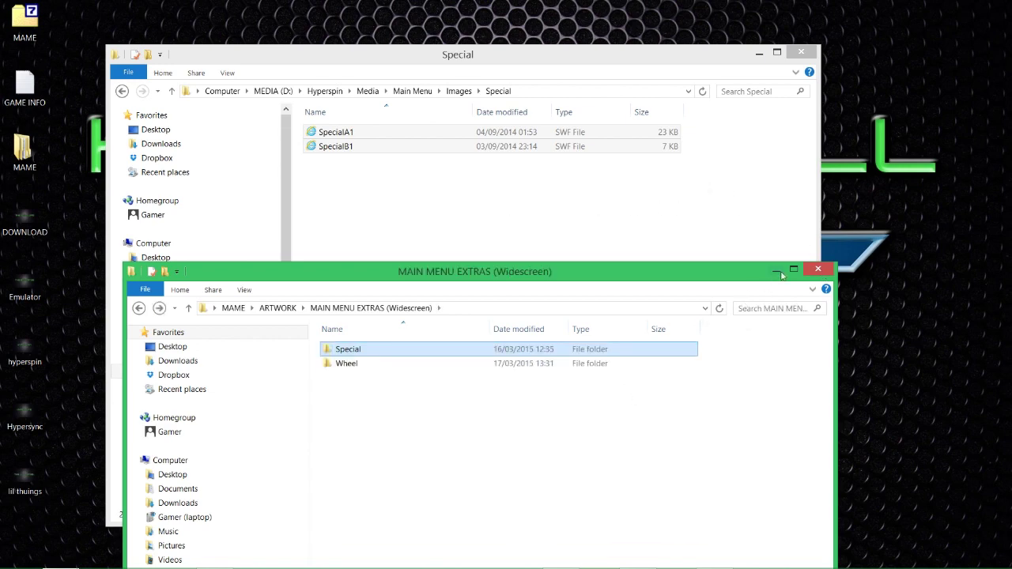
pyautogui.click(804, 275)
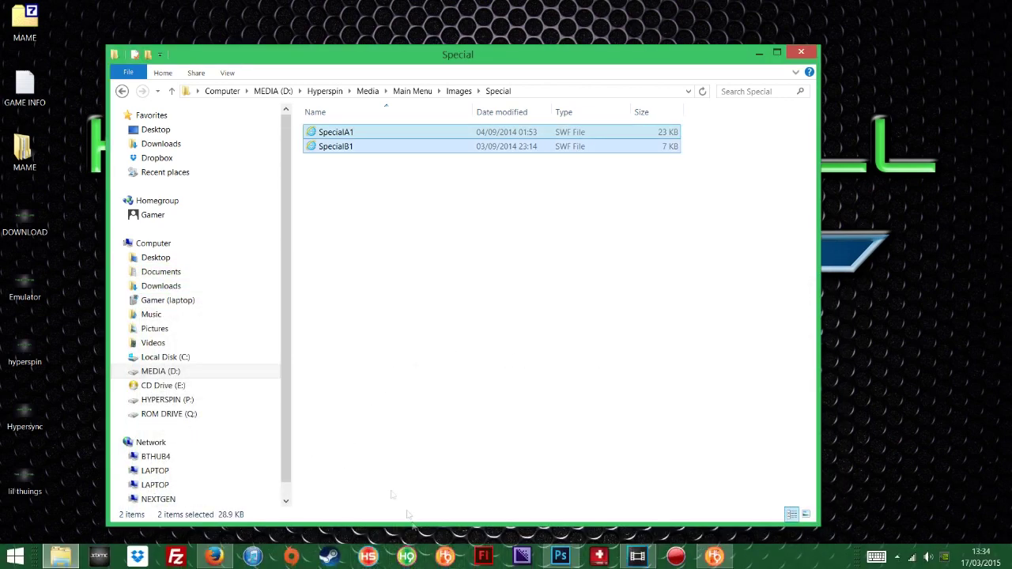
# Go back up to the main Hyperspin folder and launch HyperHQ
pyautogui.press('BackSpace')
pyautogui.press('BackSpace')
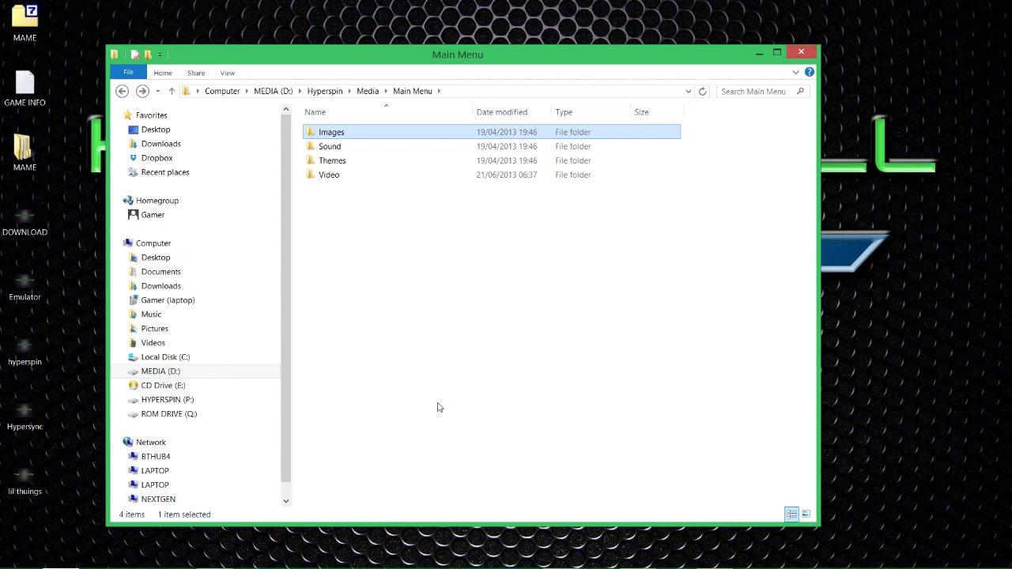
pyautogui.press('BackSpace')
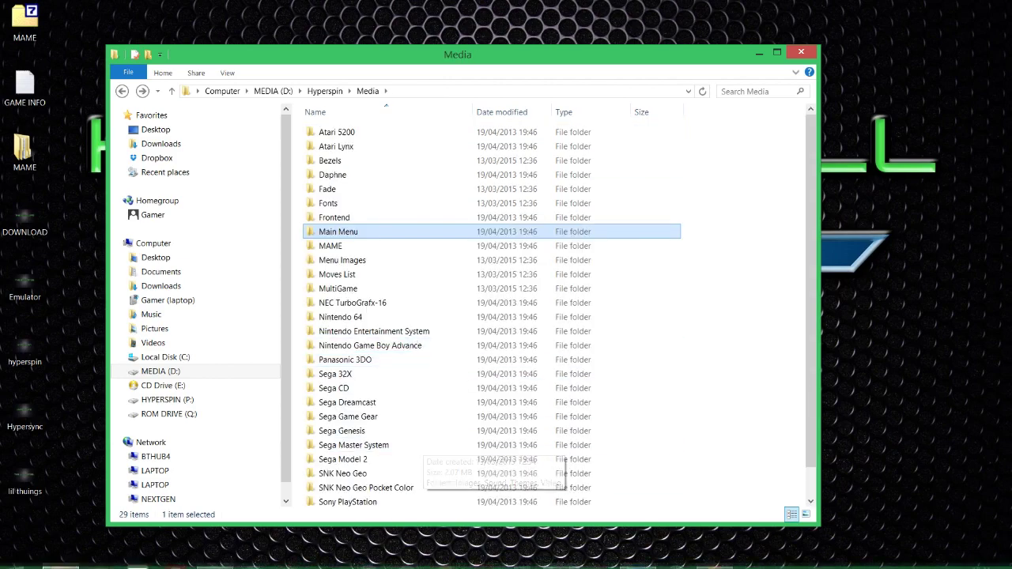
pyautogui.scroll(-1, 441, 470)
pyautogui.press('BackSpace')
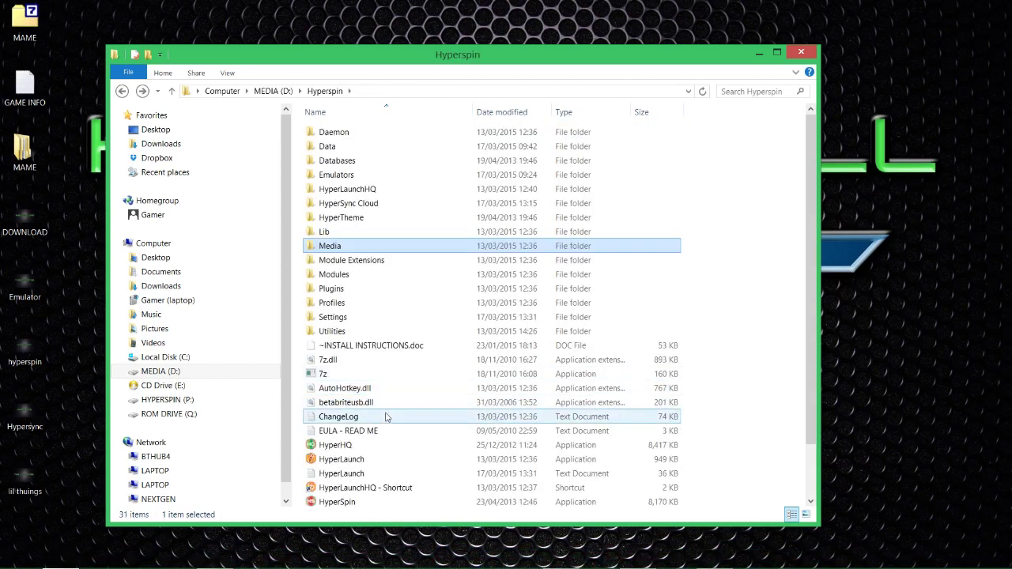
pyautogui.doubleClick(515, 387)
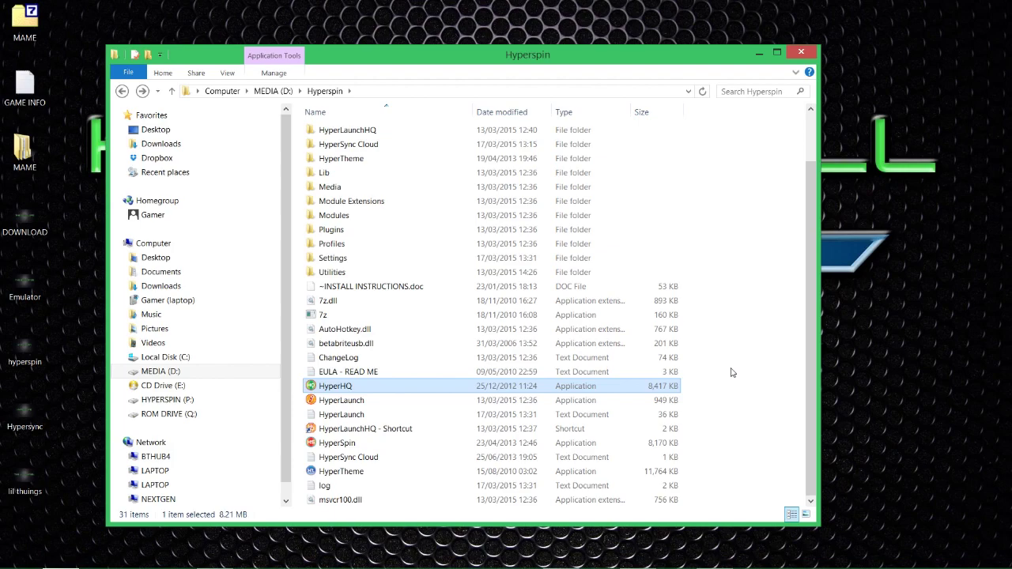
# Open Task Manager from the Windows security screen
pyautogui.hotkey('ctrl', 'alt', 'Delete')
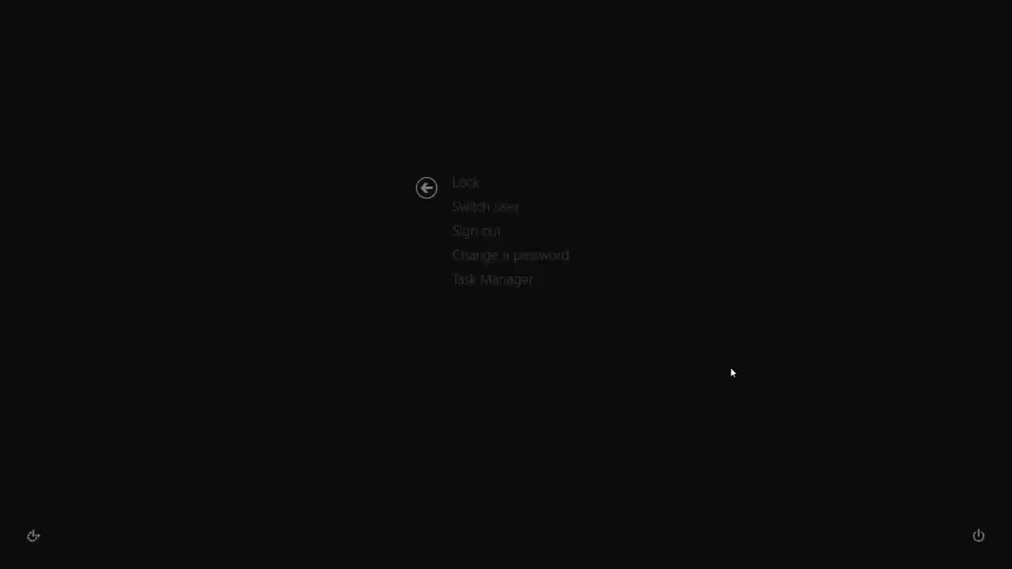
pyautogui.press('Down')
pyautogui.press('Down')
pyautogui.press('Down')
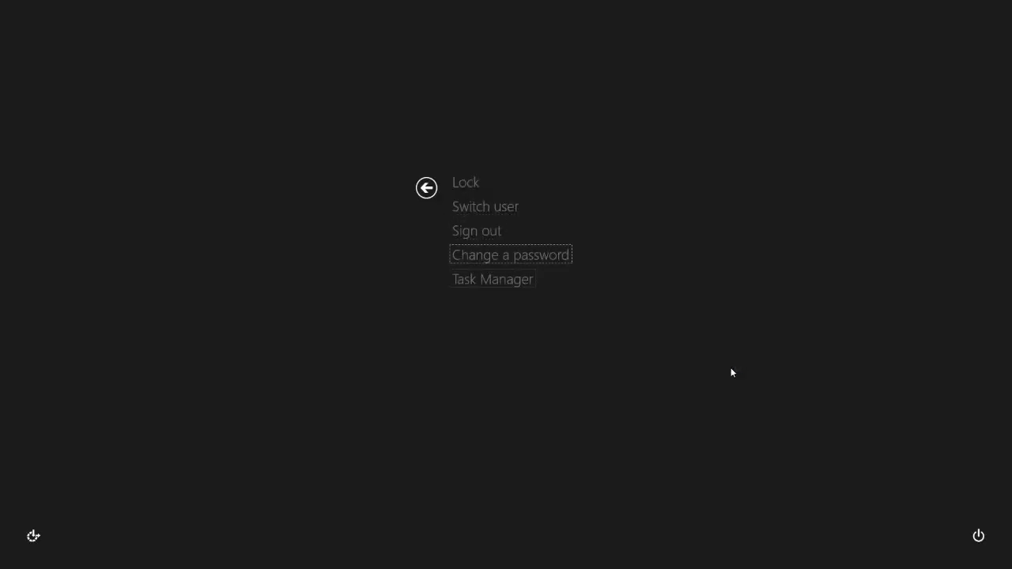
pyautogui.press('Down')
pyautogui.press('Return')
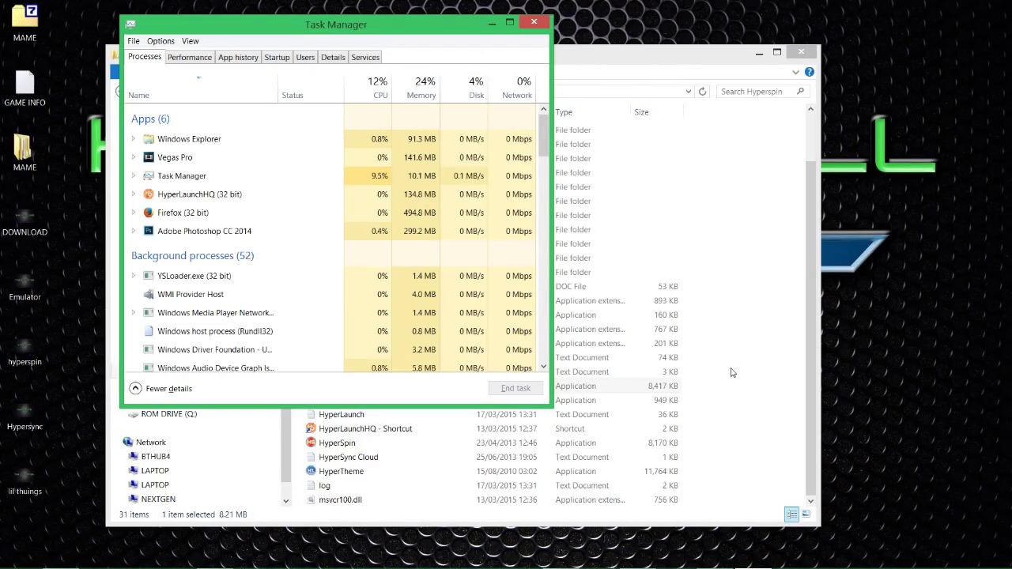
# Find the two HyperHQ background processes, end both, and close Task Manager
pyautogui.scroll(-2, 301, 275)
pyautogui.scroll(-4, 301, 275)
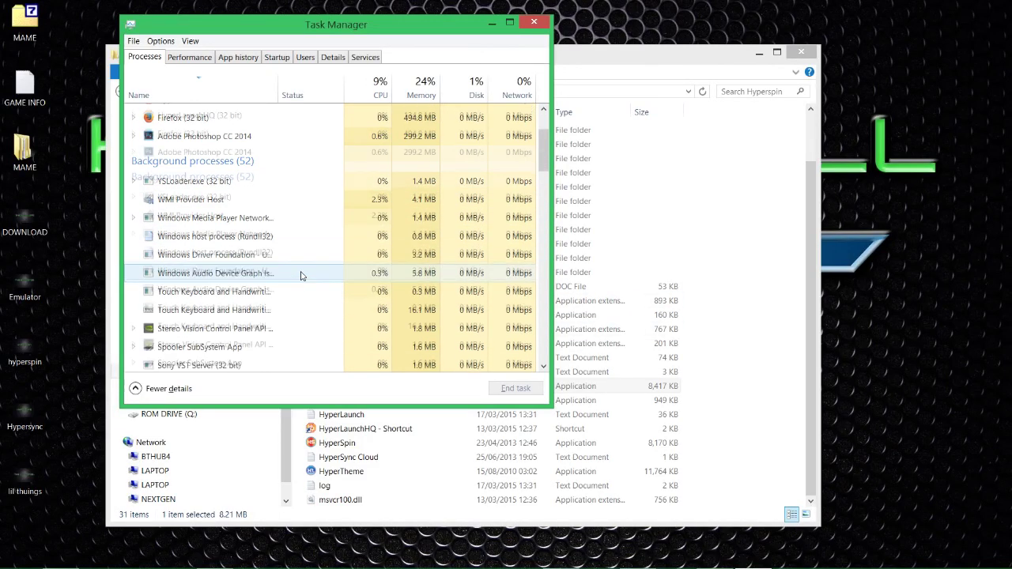
pyautogui.scroll(-5, 300, 275)
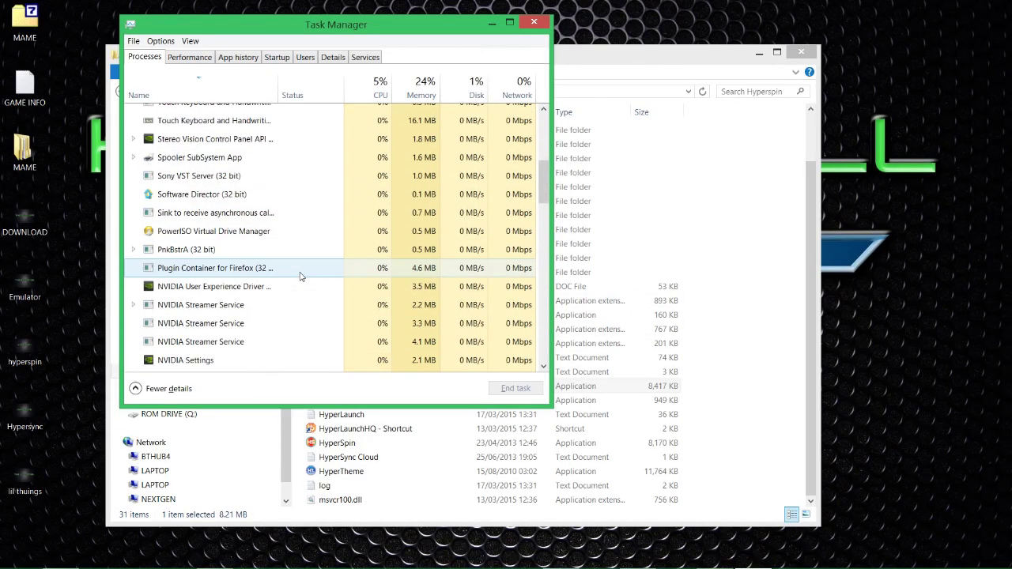
pyautogui.scroll(-2, 301, 277)
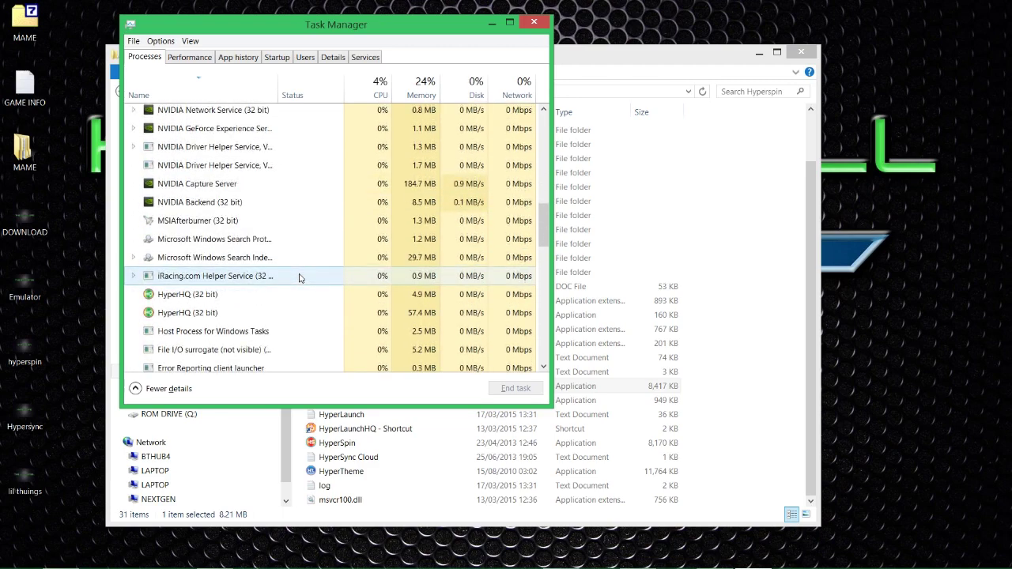
pyautogui.click(272, 267)
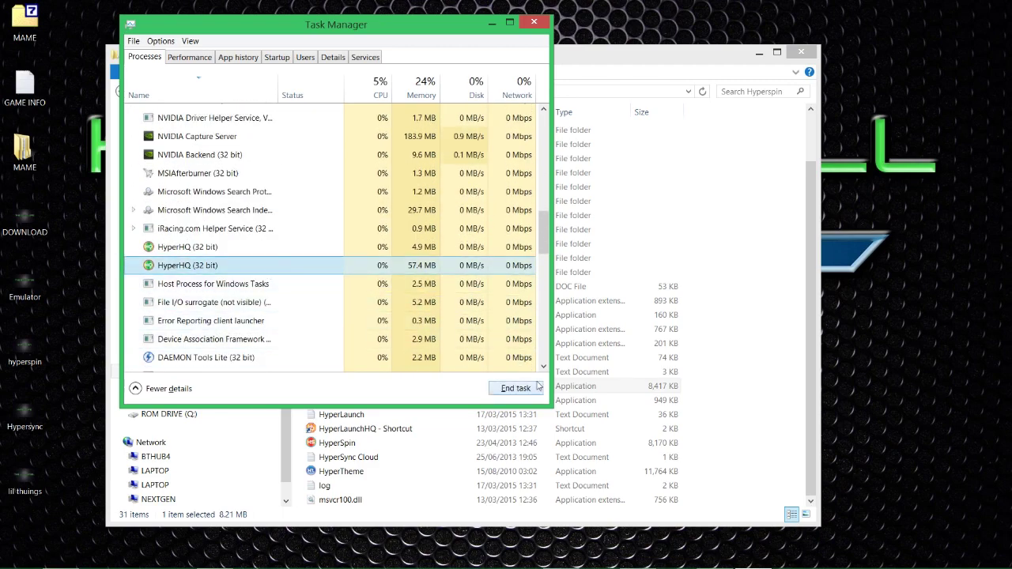
pyautogui.click(512, 388)
pyautogui.click(512, 388)
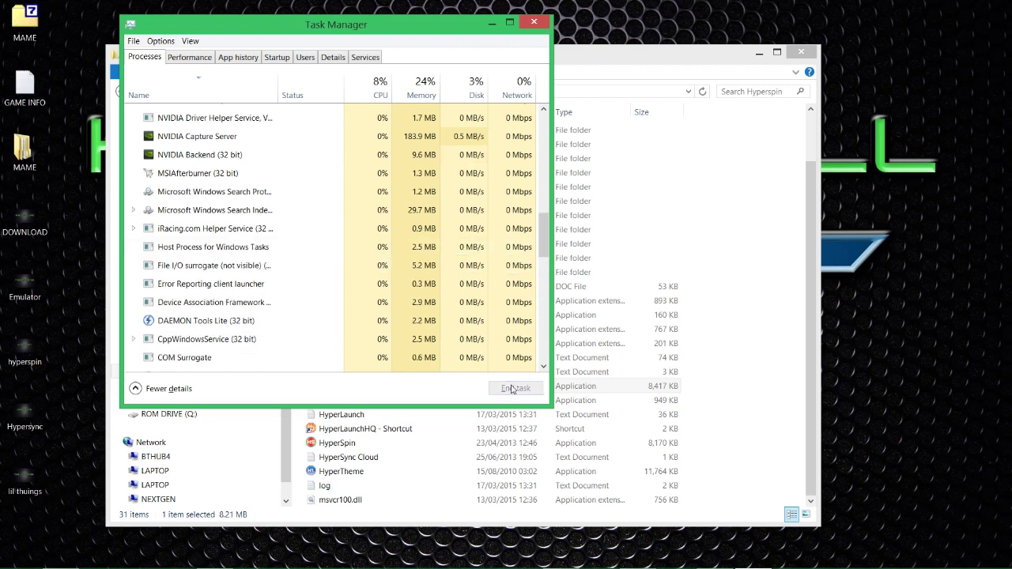
pyautogui.click(527, 22)
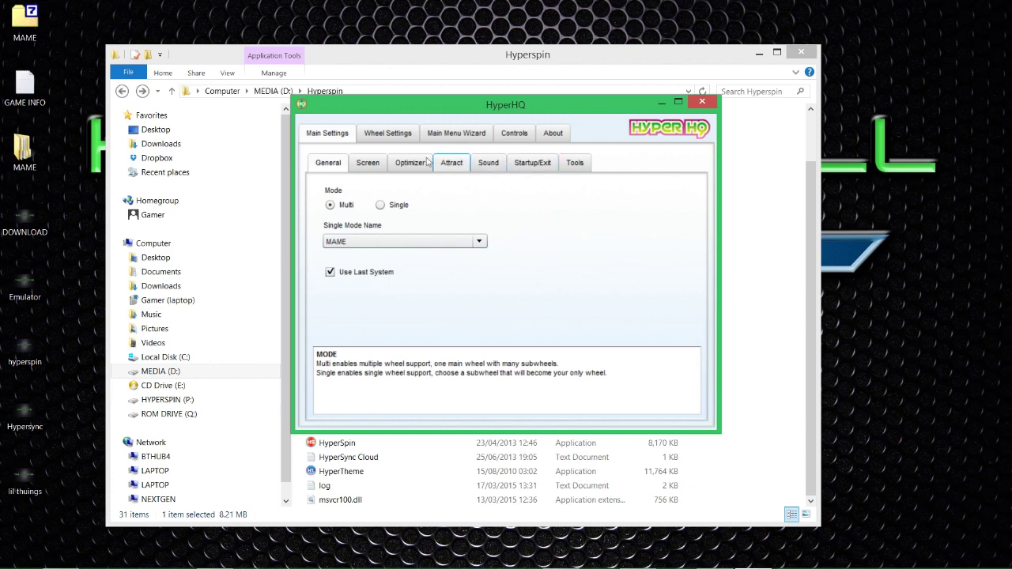
# In HyperHQ's wheel settings, choose the Main Menu wheel and open its Wheel options
pyautogui.click(373, 137)
pyautogui.click(348, 160)
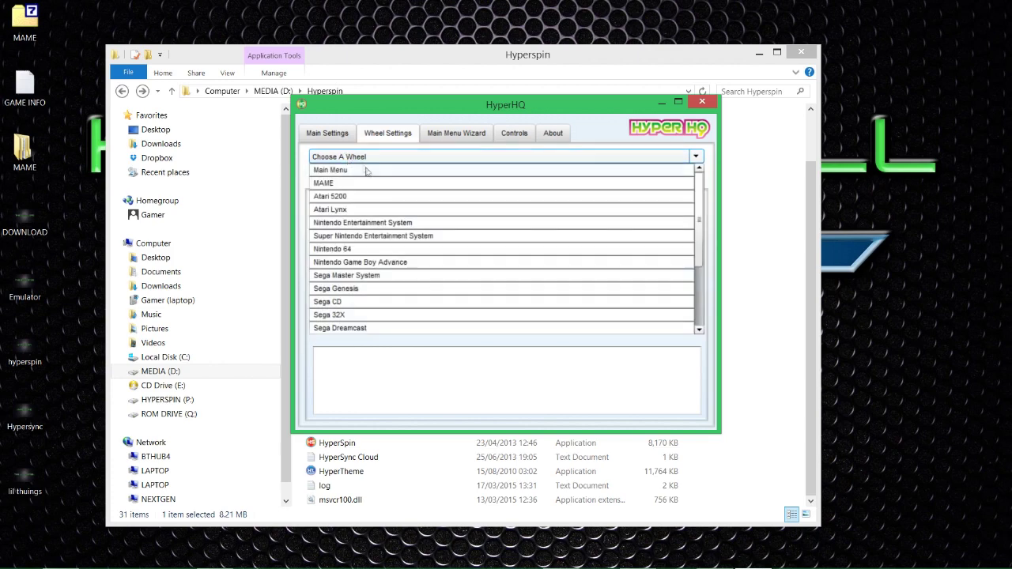
pyautogui.click(368, 169)
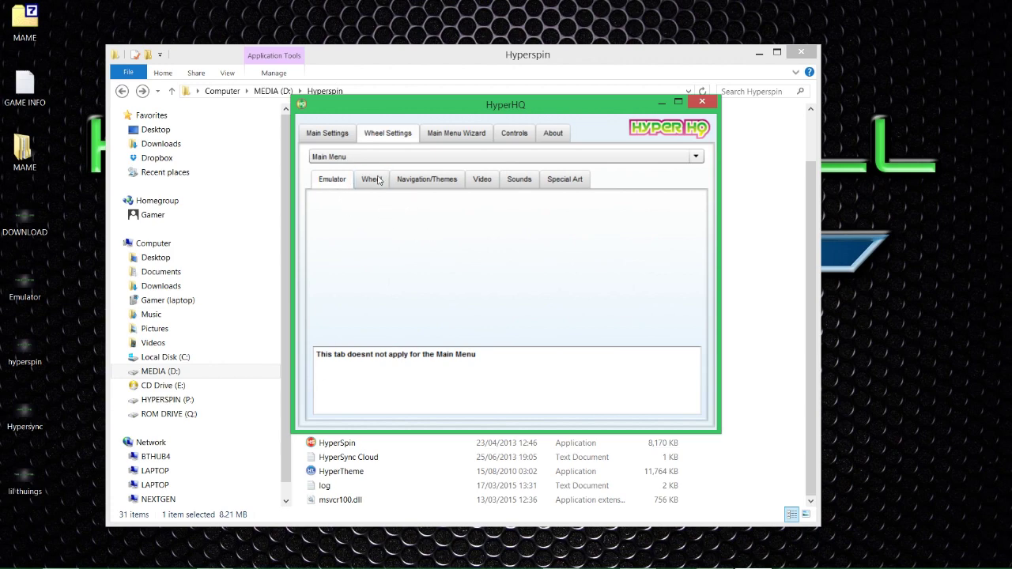
pyautogui.click(376, 181)
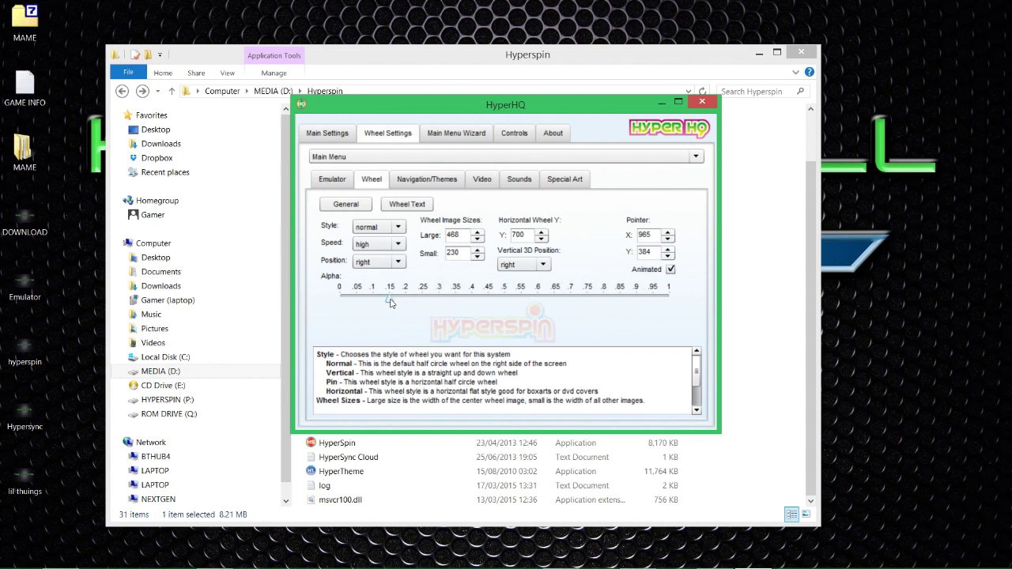
# Set the Main Menu wheel's alpha to 0, image sizes to 400 large and 240 small, and style to vertical
pyautogui.moveTo(390, 302); pyautogui.dragTo(322, 305)
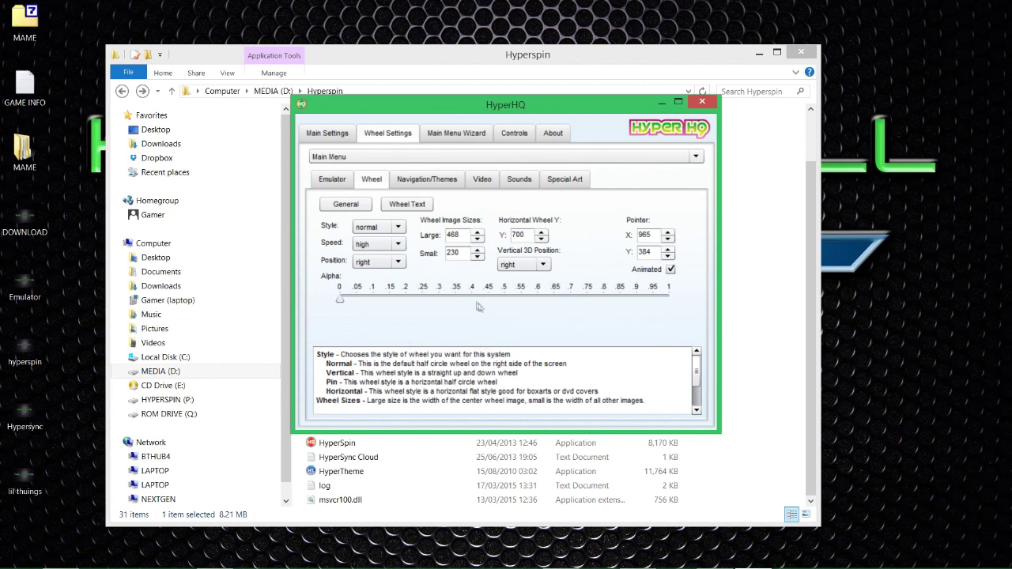
pyautogui.doubleClick(464, 236)
pyautogui.write('4')
pyautogui.click(381, 228)
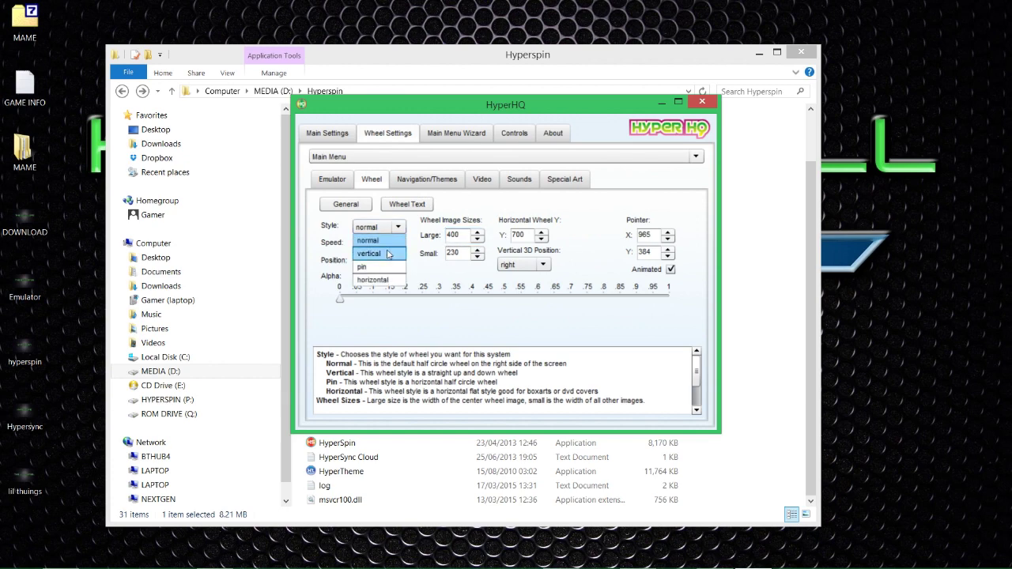
pyautogui.click(388, 253)
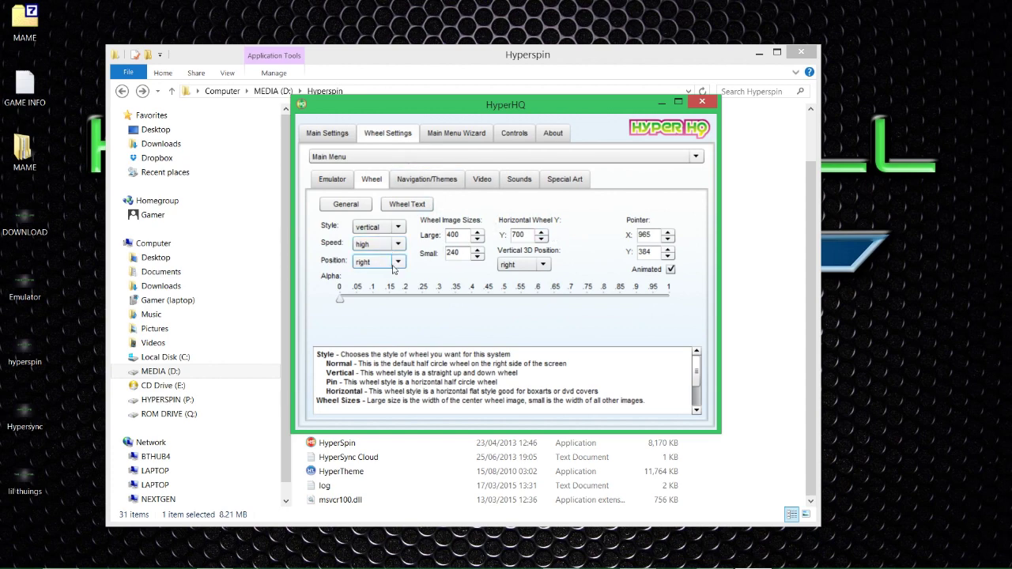
# Review the Main Menu wheel's navigation, video and sound settings, and turn off wheel game sounds
pyautogui.click(423, 185)
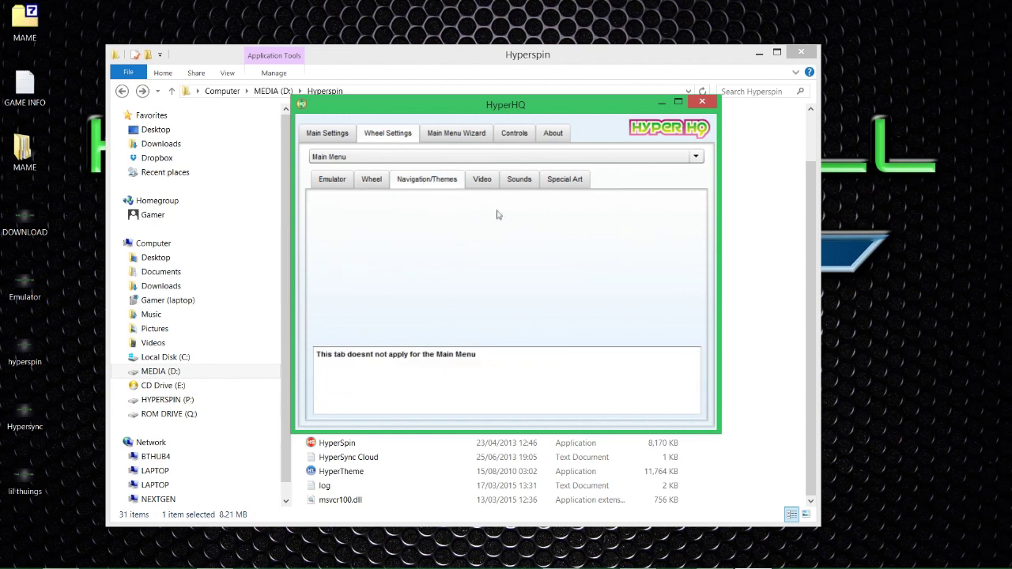
pyautogui.click(482, 180)
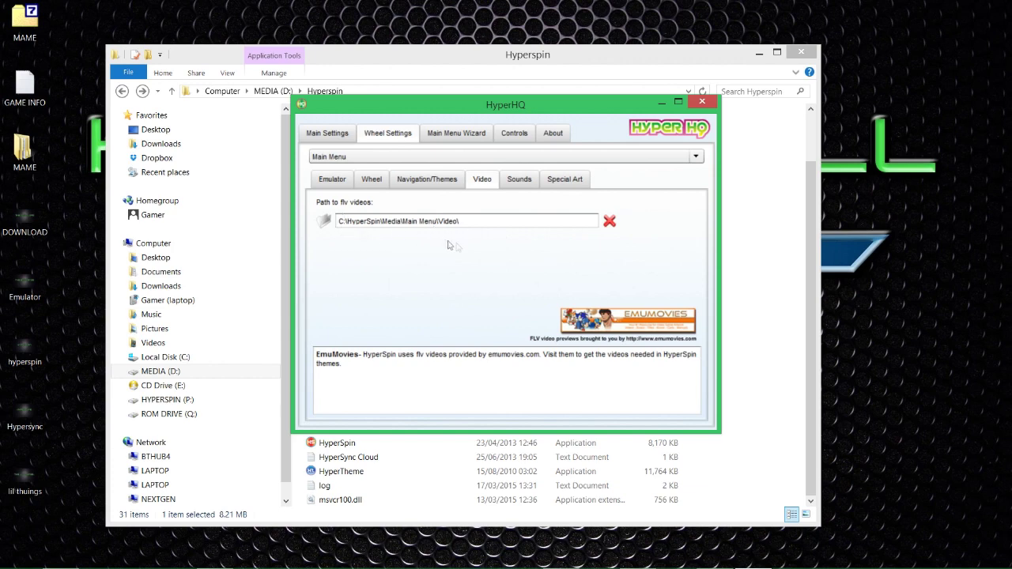
pyautogui.click(527, 185)
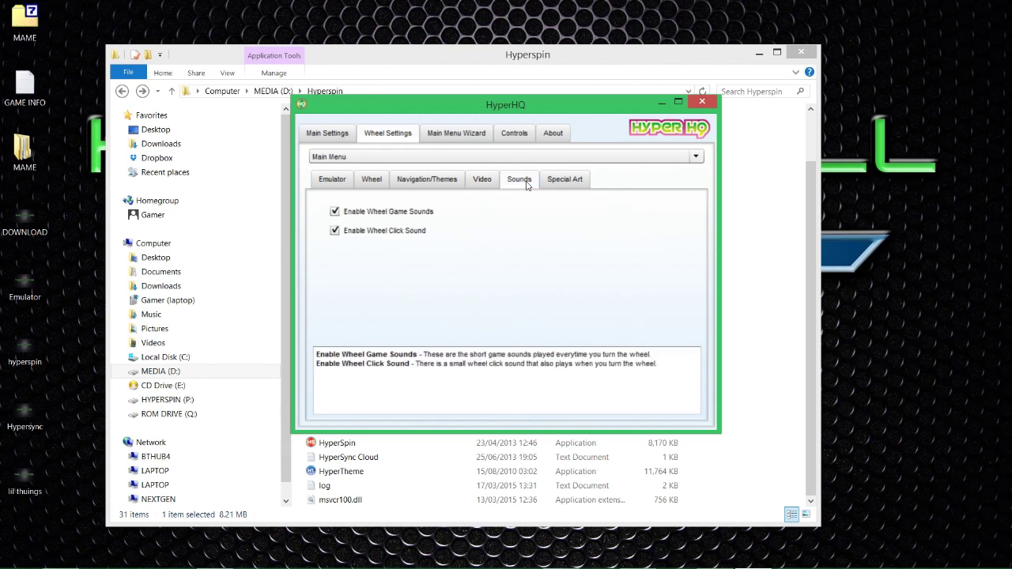
pyautogui.click(336, 212)
# In the Main Menu's special art settings, turn off the default option for Special Artwork A and disable that artwork
pyautogui.click(565, 180)
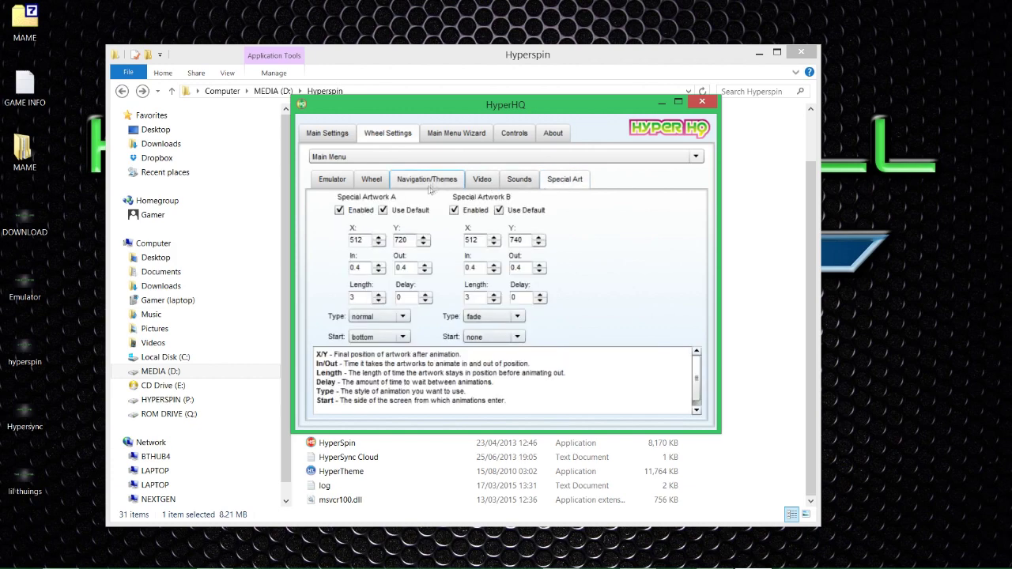
pyautogui.click(382, 210)
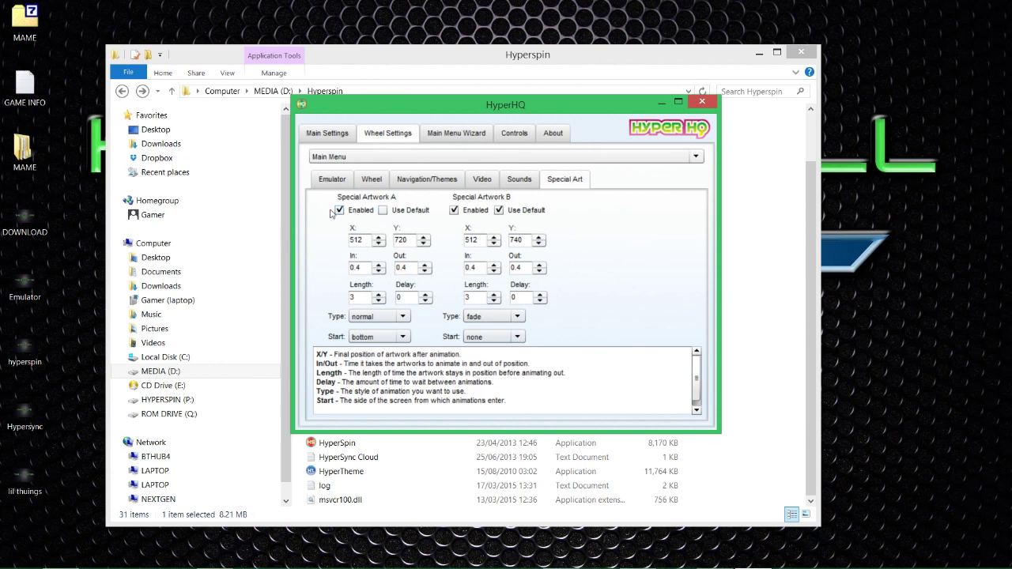
pyautogui.click(339, 210)
# Turn off the default option for Special Artwork B and set its position to X 650, Y 384
pyautogui.click(499, 210)
pyautogui.doubleClick(481, 240)
pyautogui.write('6')
pyautogui.doubleClick(522, 239)
pyautogui.doubleClick(525, 239)
pyautogui.write('3')
# Set Special Artwork B's in and out times to 1 and its length and delay to 3, keeping the fade type
pyautogui.moveTo(479, 269); pyautogui.dragTo(389, 269)
pyautogui.write('1')
pyautogui.press('Tab')
pyautogui.write('1')
pyautogui.click(477, 298)
pyautogui.click(522, 298)
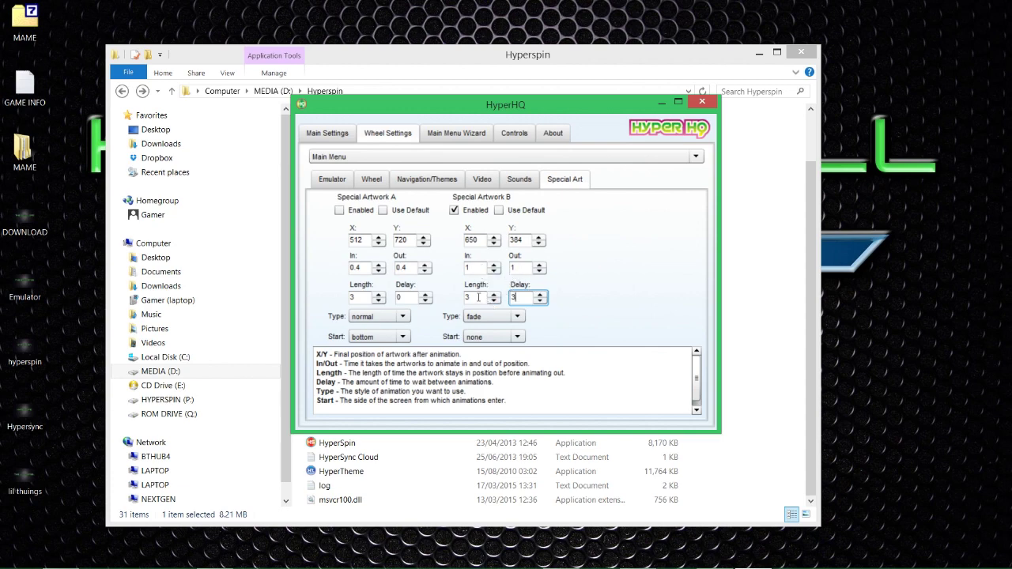
pyautogui.click(517, 316)
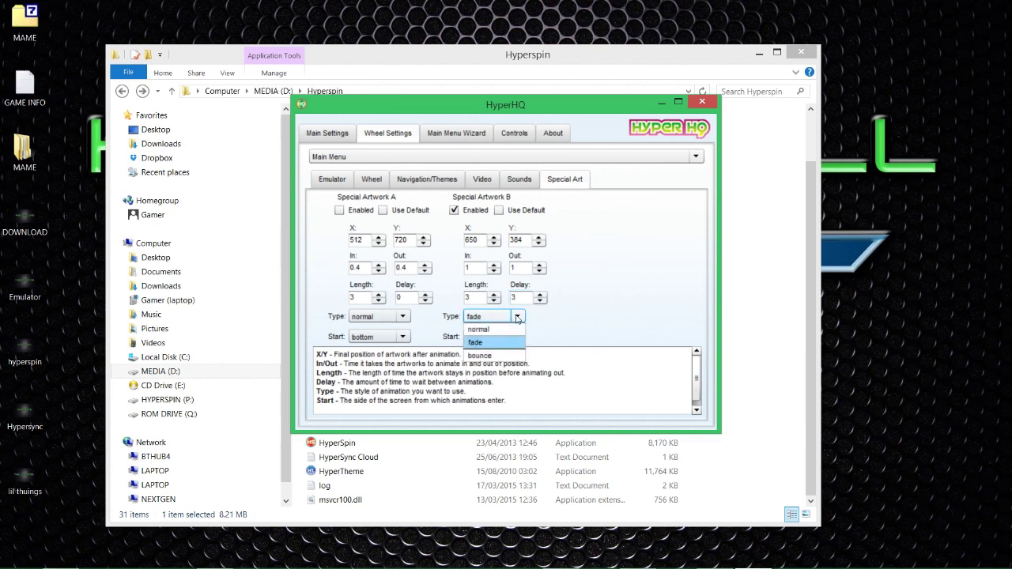
pyautogui.click(518, 318)
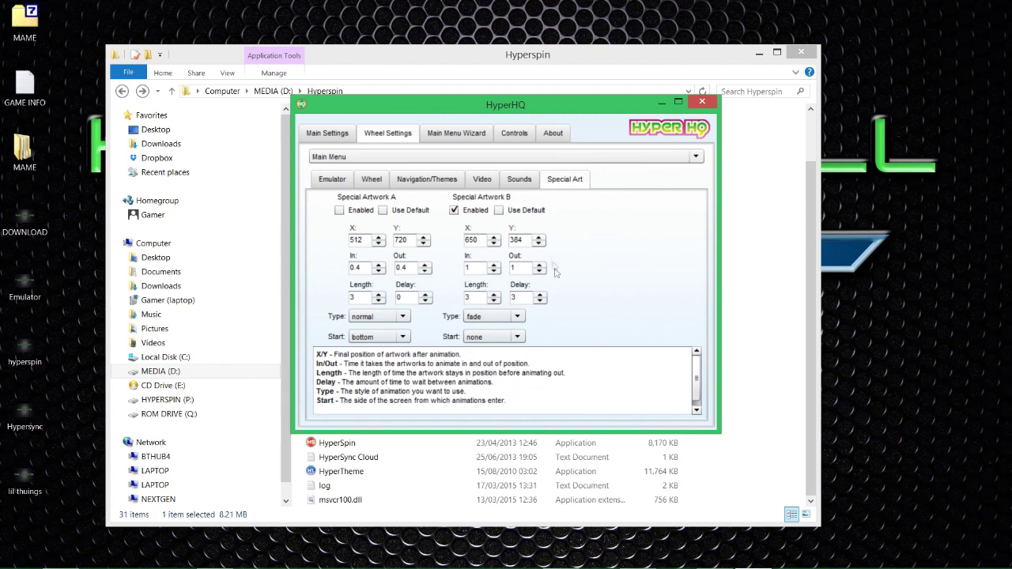
# Launch HyperSpin from the Hyperspin folder to check the special artwork's position on the main menu, and exit it
pyautogui.click(530, 51)
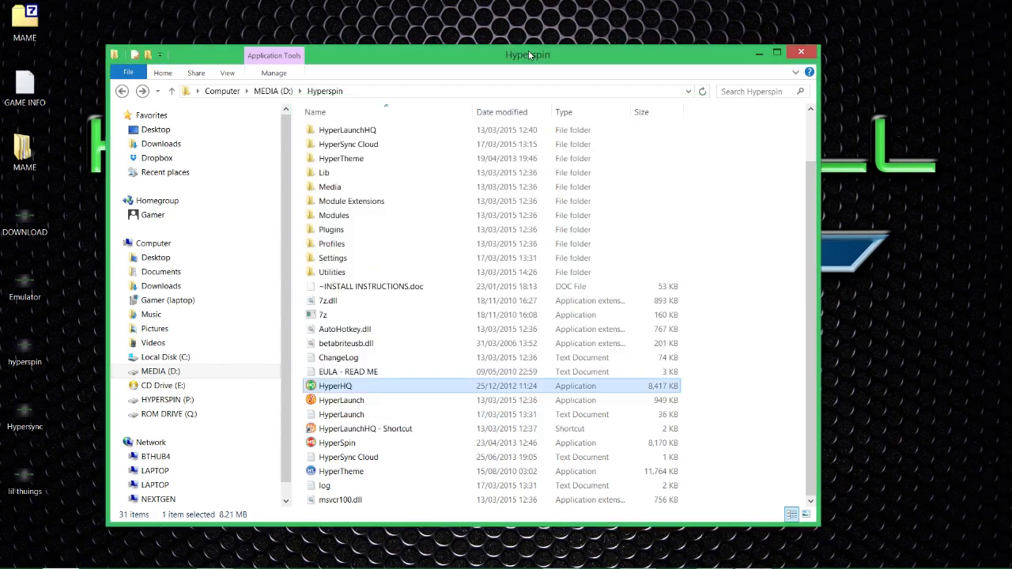
pyautogui.doubleClick(381, 448)
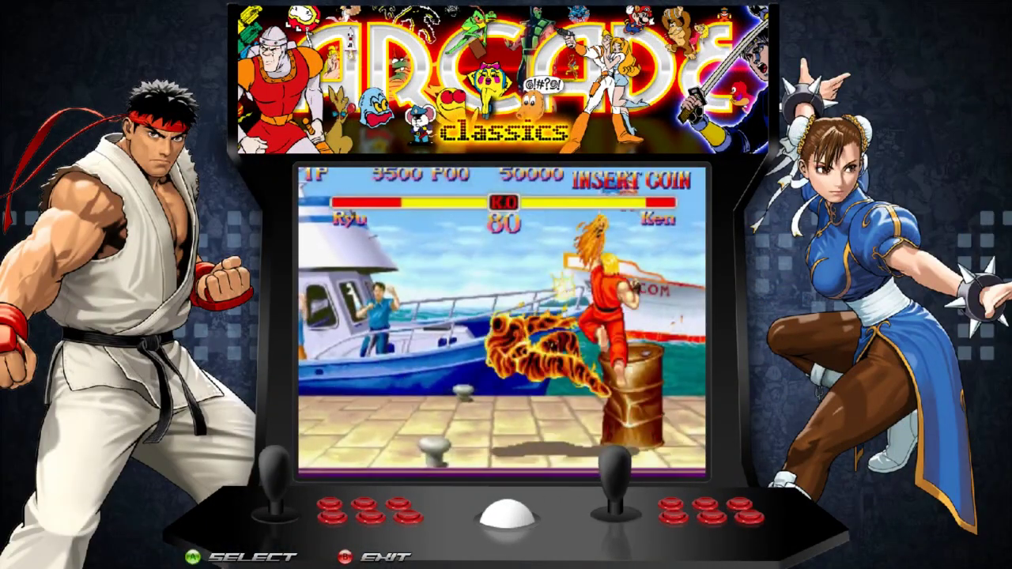
pyautogui.press('Escape')
pyautogui.press('Escape')
pyautogui.press('Escape')
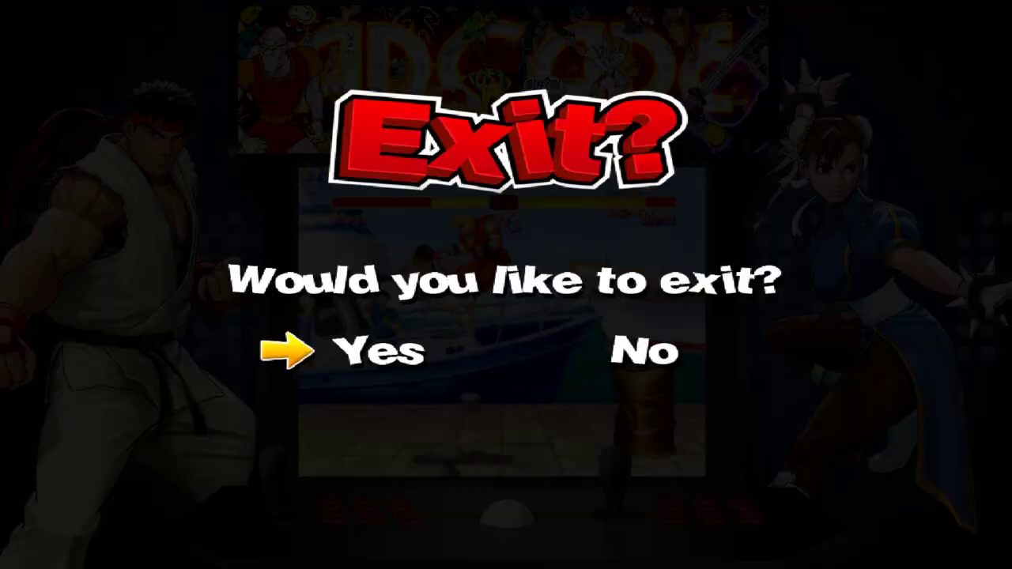
pyautogui.press('Return')
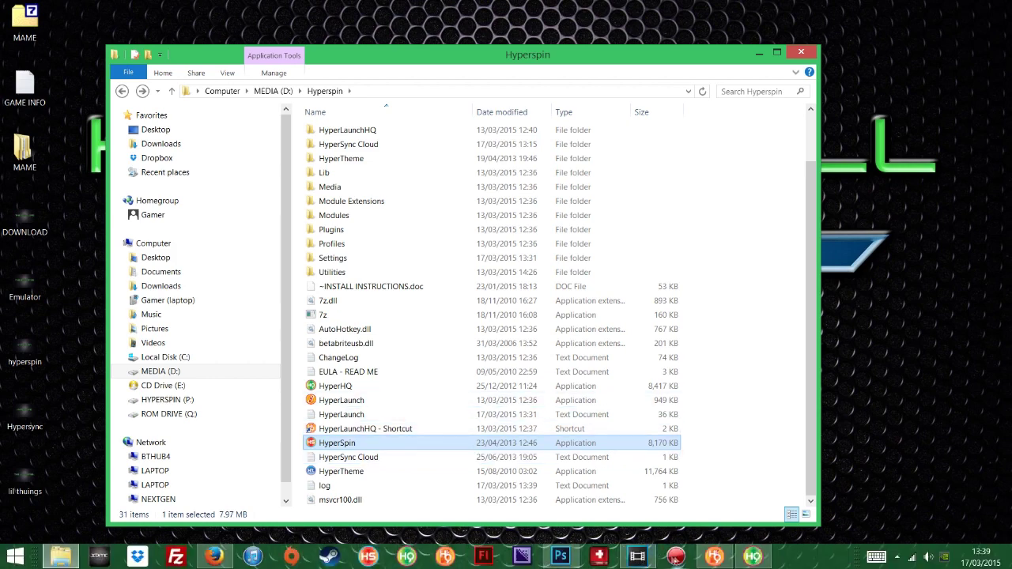
# Switch to HyperHQ, set Special Artwork B's X position to 800, and preview it in HyperSpin
pyautogui.click(752, 556)
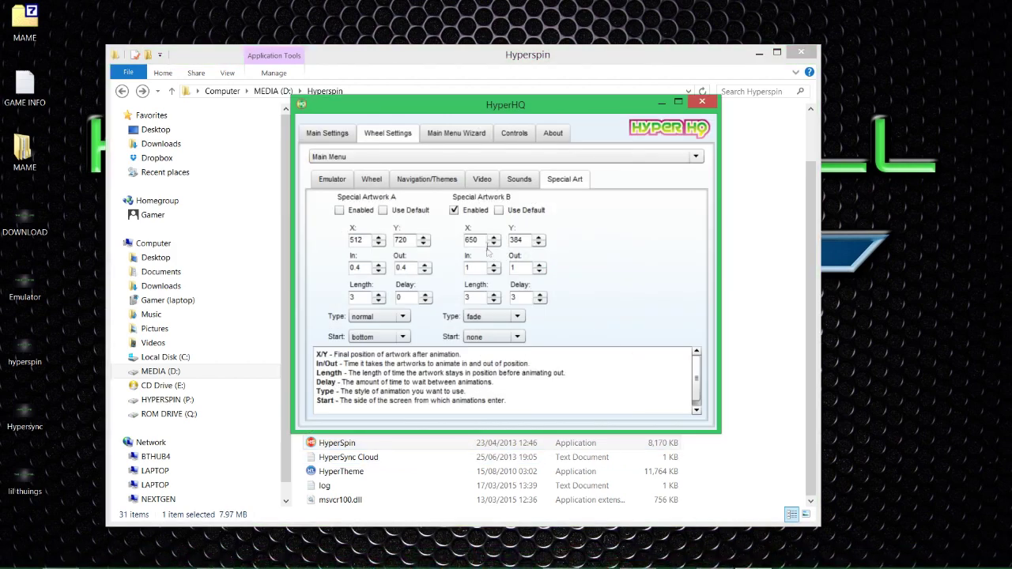
pyautogui.doubleClick(472, 240)
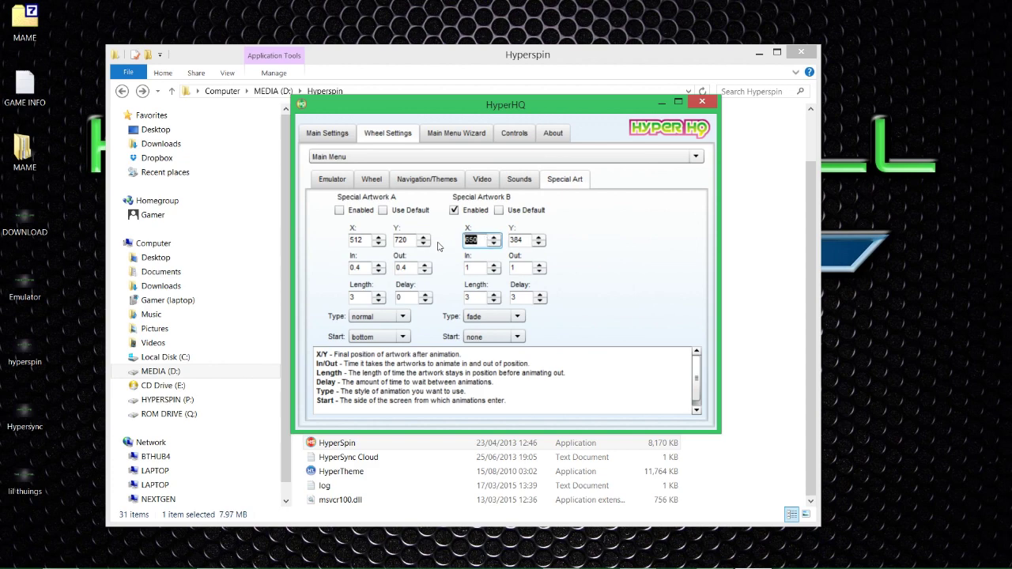
pyautogui.write('800')
pyautogui.click(752, 380)
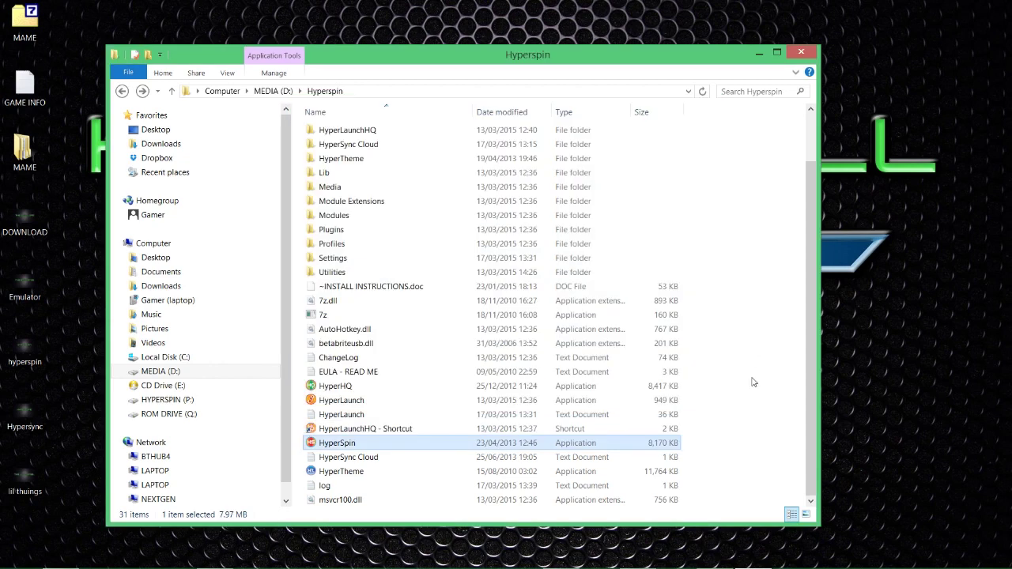
pyautogui.doubleClick(354, 443)
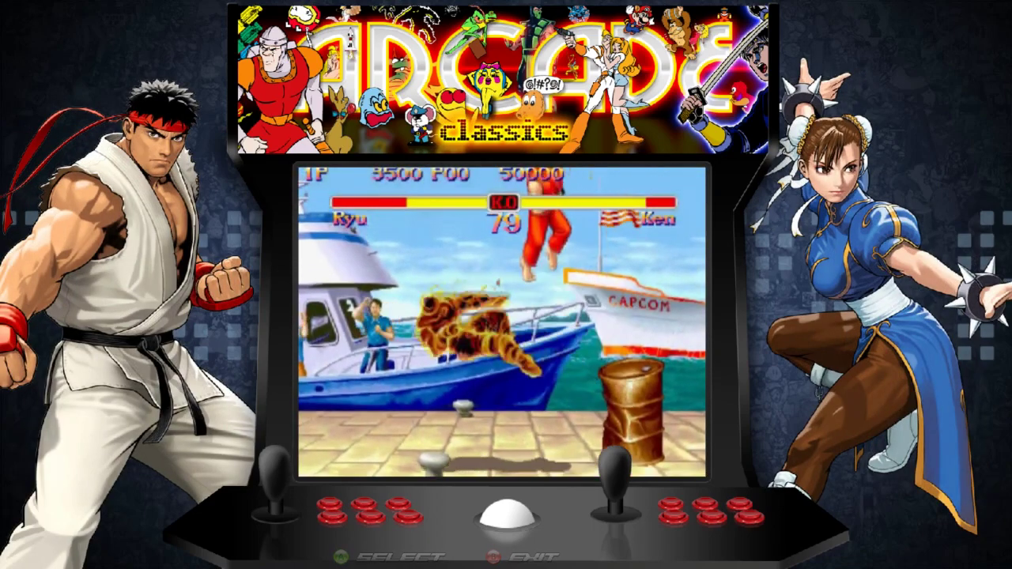
pyautogui.press('Escape')
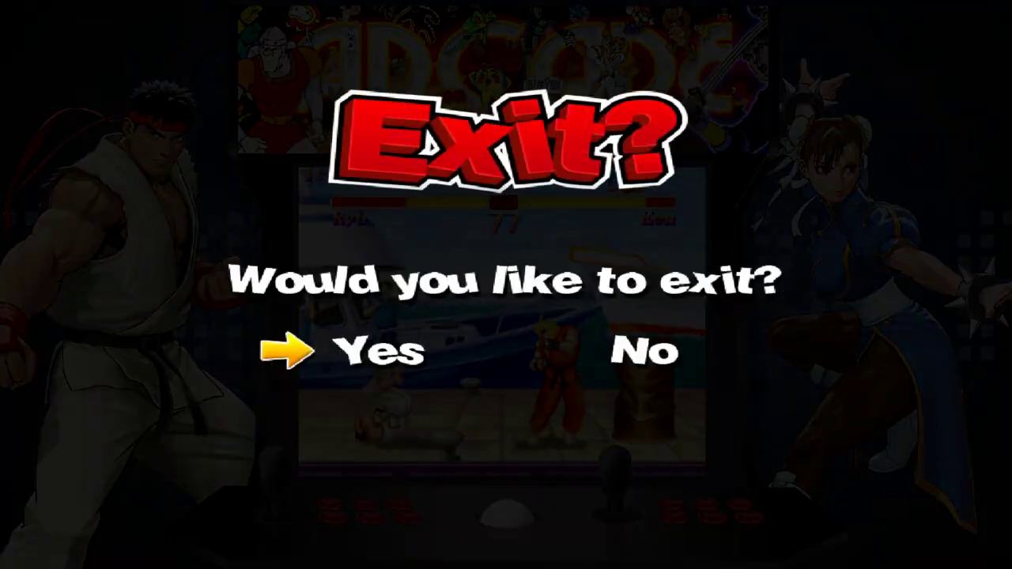
pyautogui.press('Return')
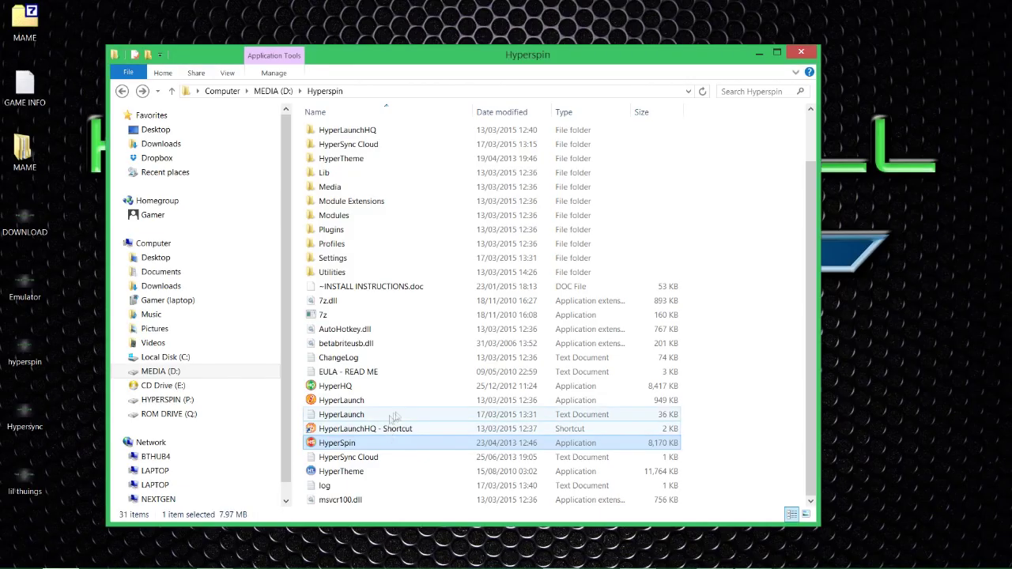
# Back in HyperHQ, set Special Artwork B's X position to 950 and preview it in HyperSpin
pyautogui.moveTo(472, 566)
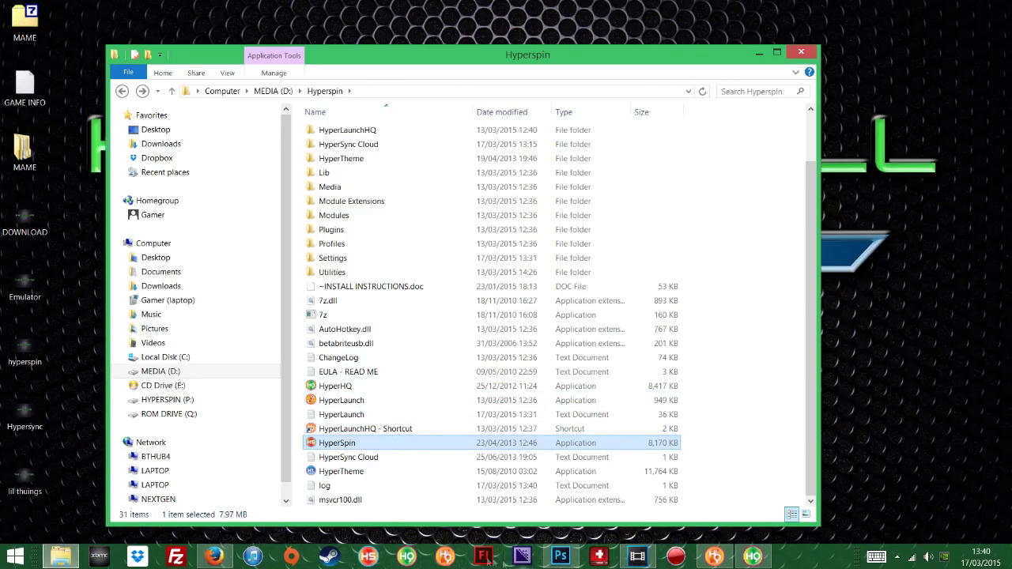
pyautogui.click(753, 557)
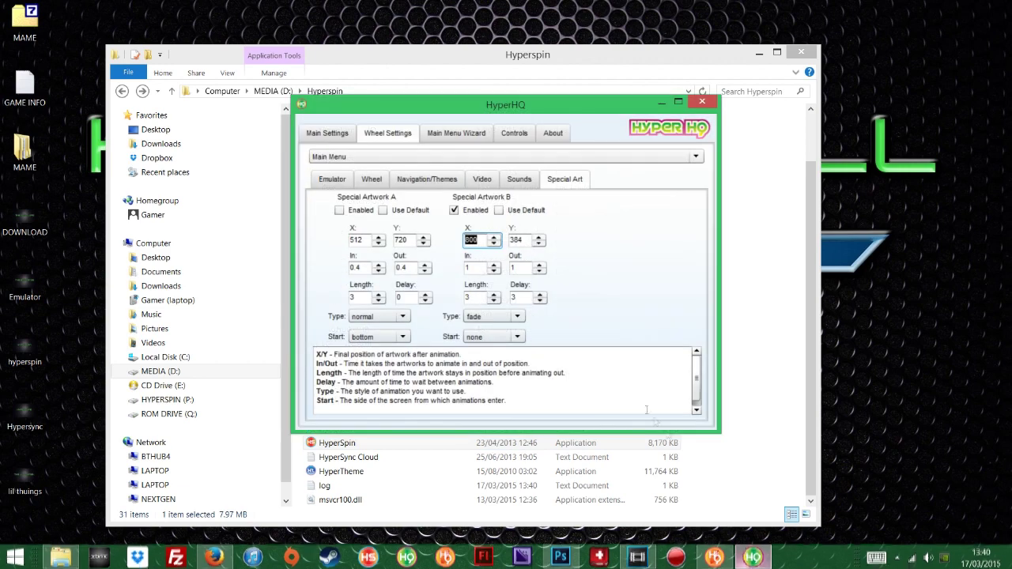
pyautogui.write('950')
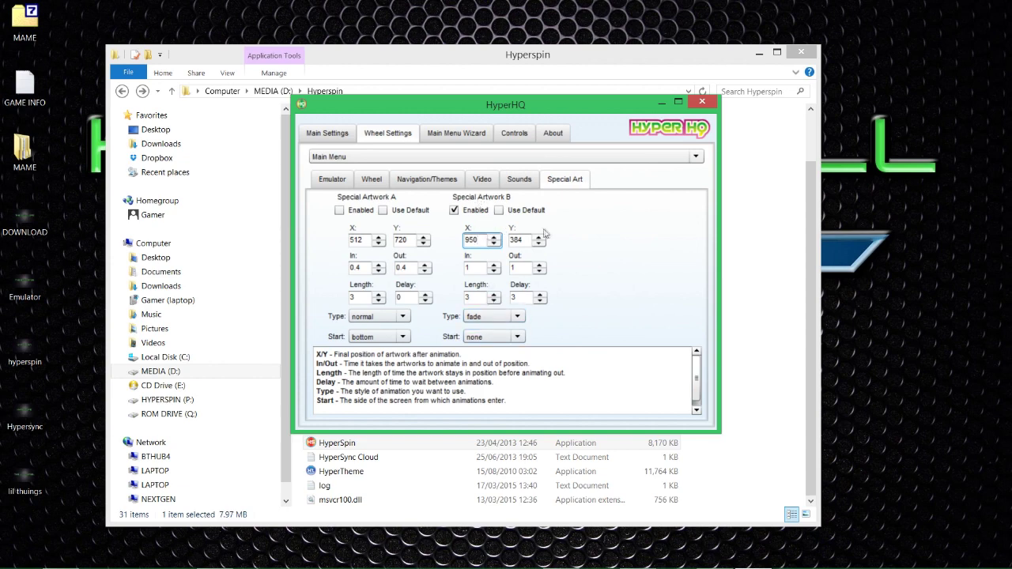
pyautogui.click(516, 239)
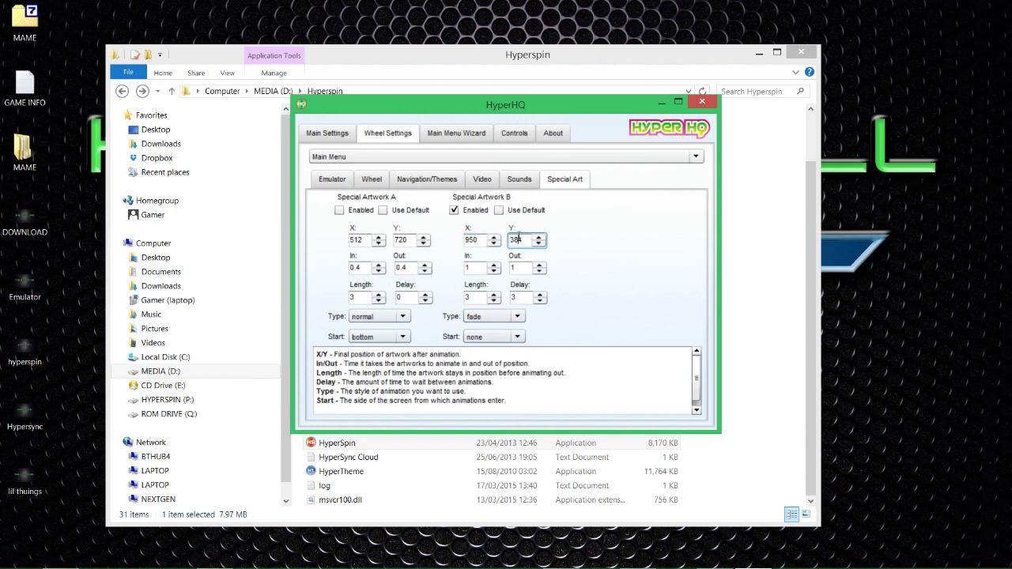
pyautogui.doubleClick(434, 443)
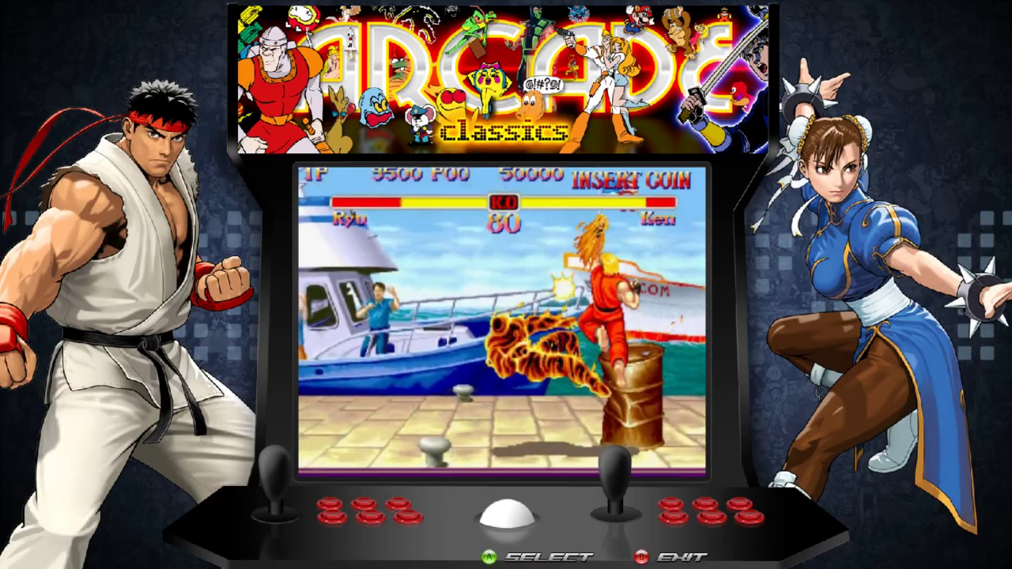
pyautogui.press('Escape')
pyautogui.press('Return')
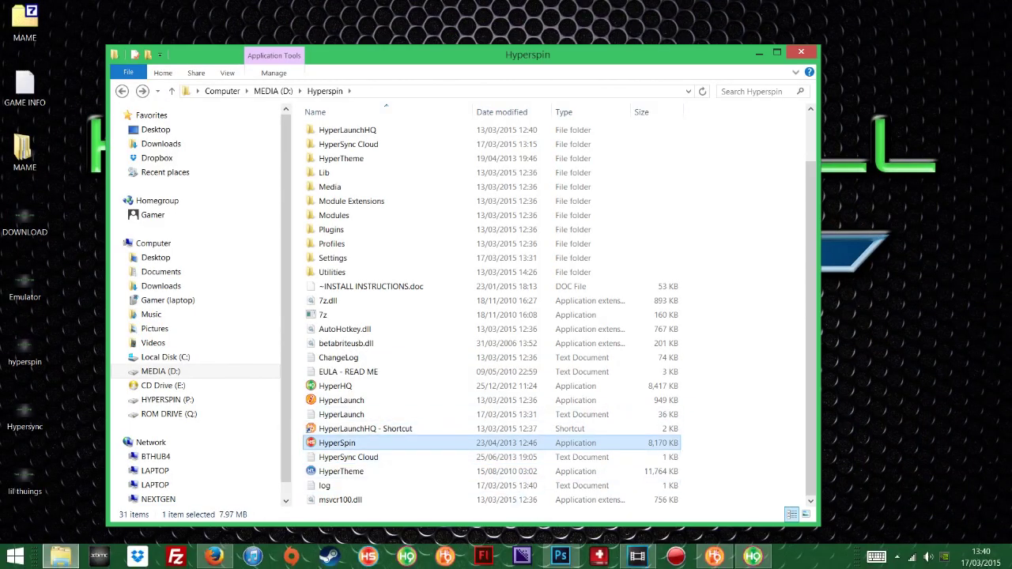
# Reduce Special Artwork B's X position to 900 in HyperHQ and preview it in HyperSpin
pyautogui.click(752, 557)
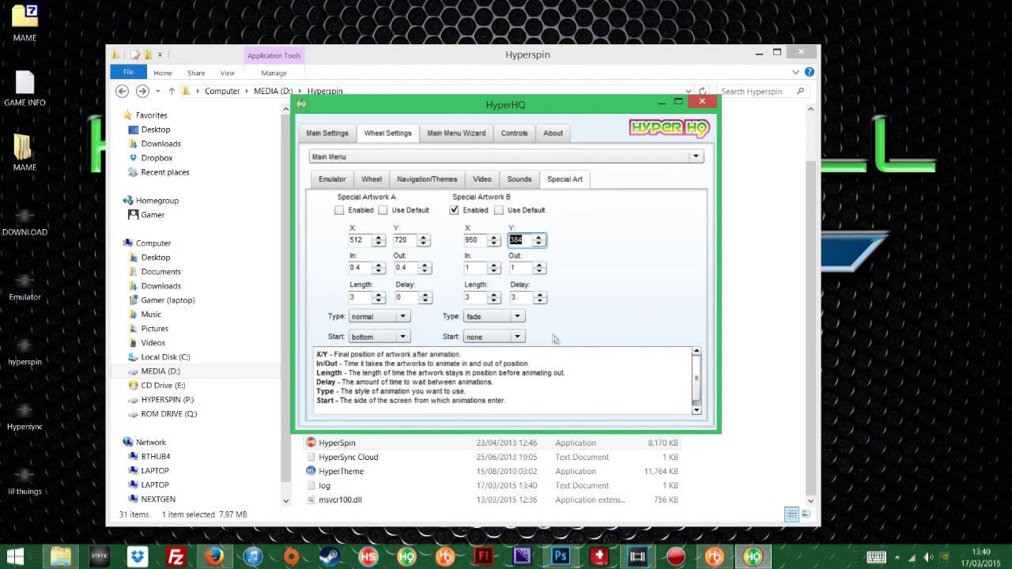
pyautogui.doubleClick(477, 239)
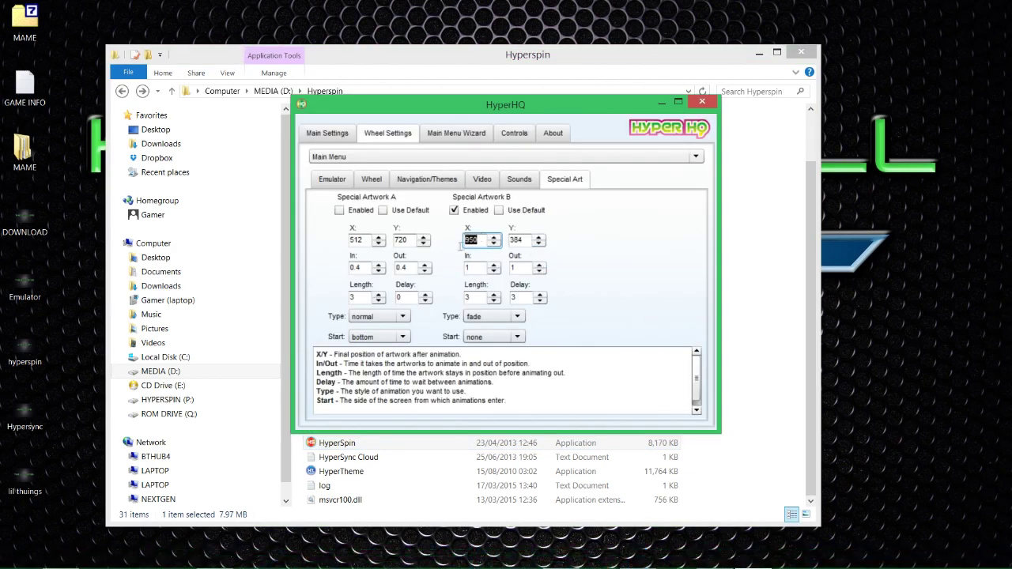
pyautogui.write('900')
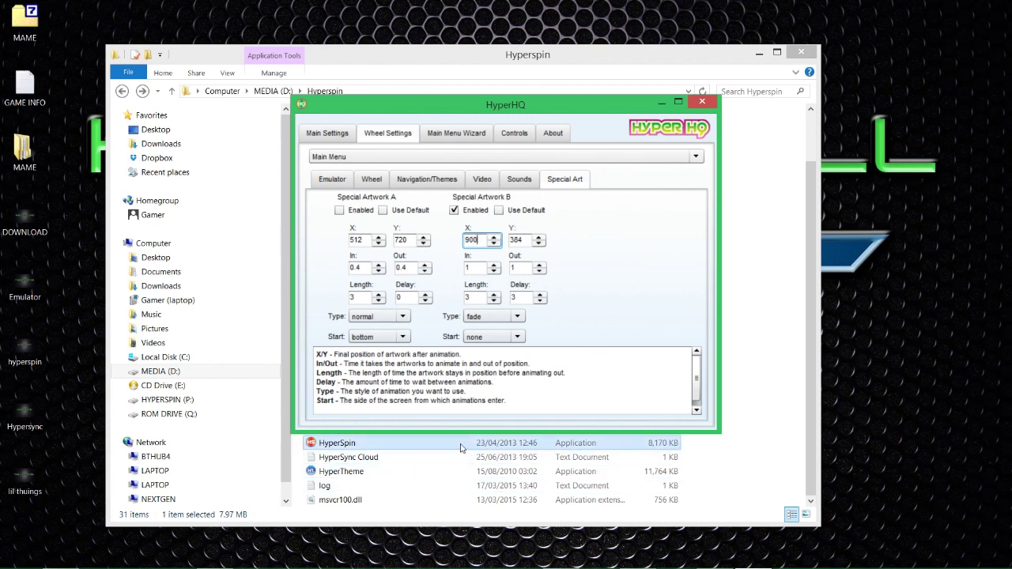
pyautogui.click(461, 446)
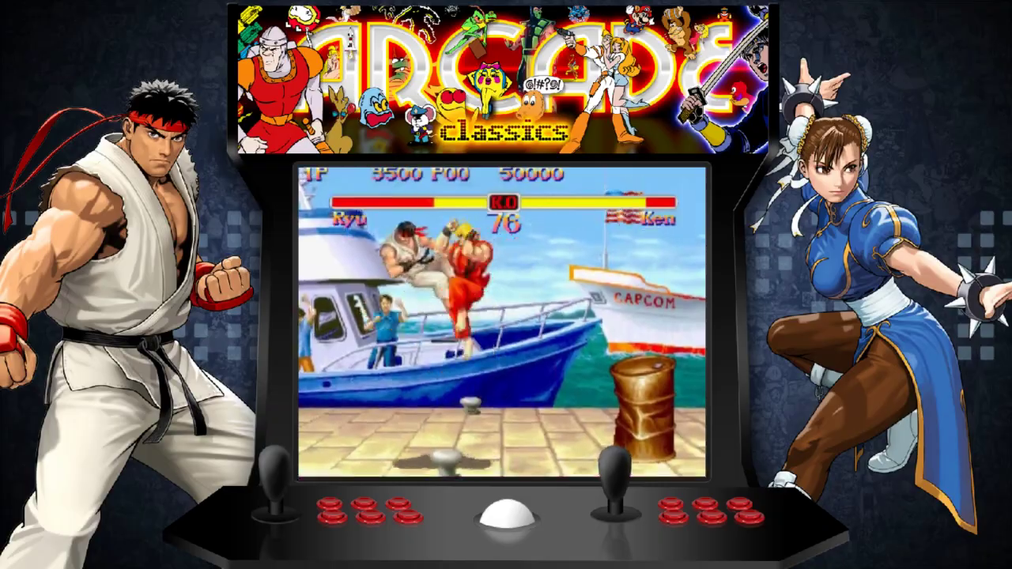
pyautogui.press('Escape')
pyautogui.press('Return')
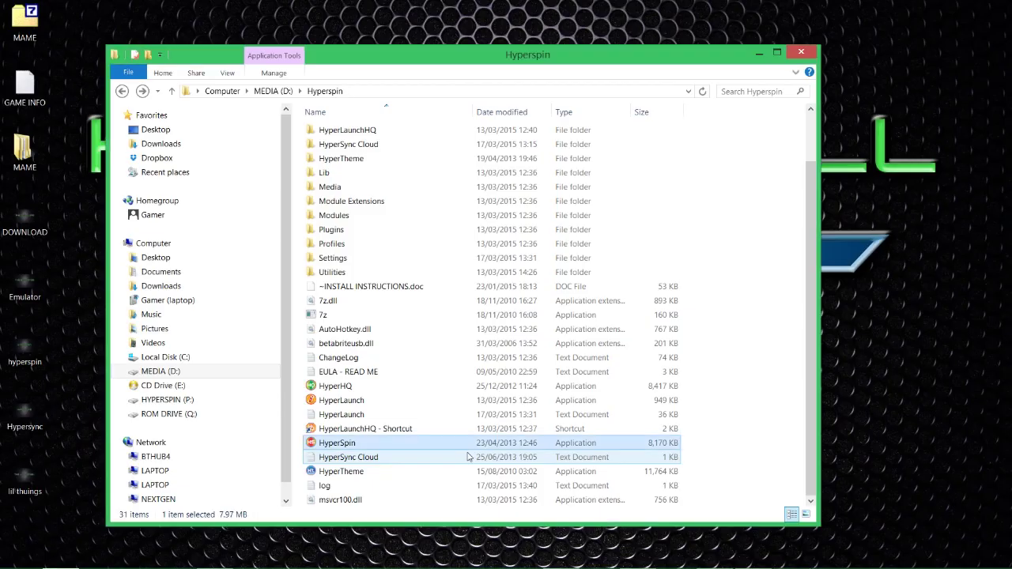
# Set Special Artwork B's X position to 870, close HyperHQ, and check the main menu in HyperSpin
pyautogui.moveTo(531, 567)
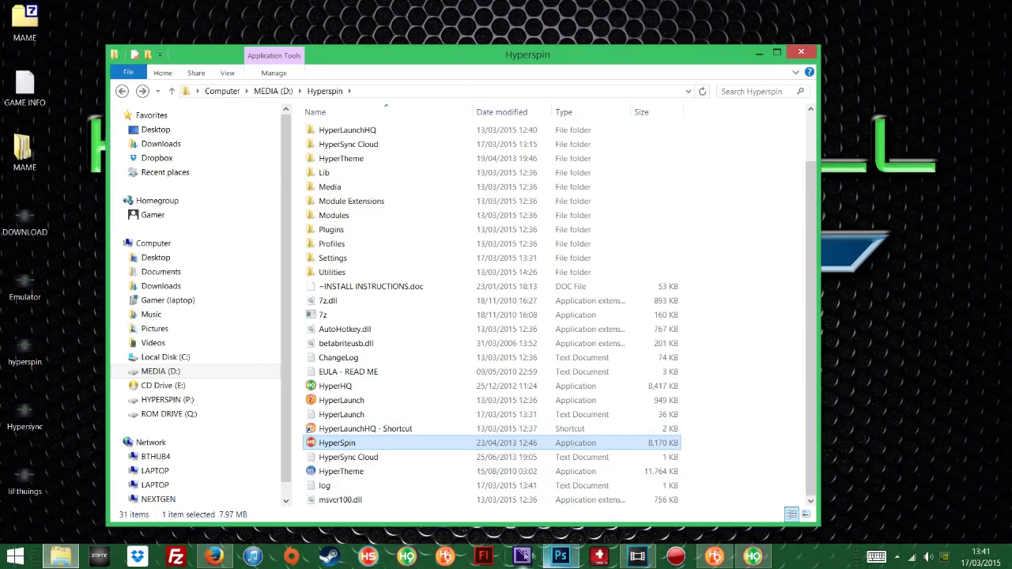
pyautogui.click(752, 558)
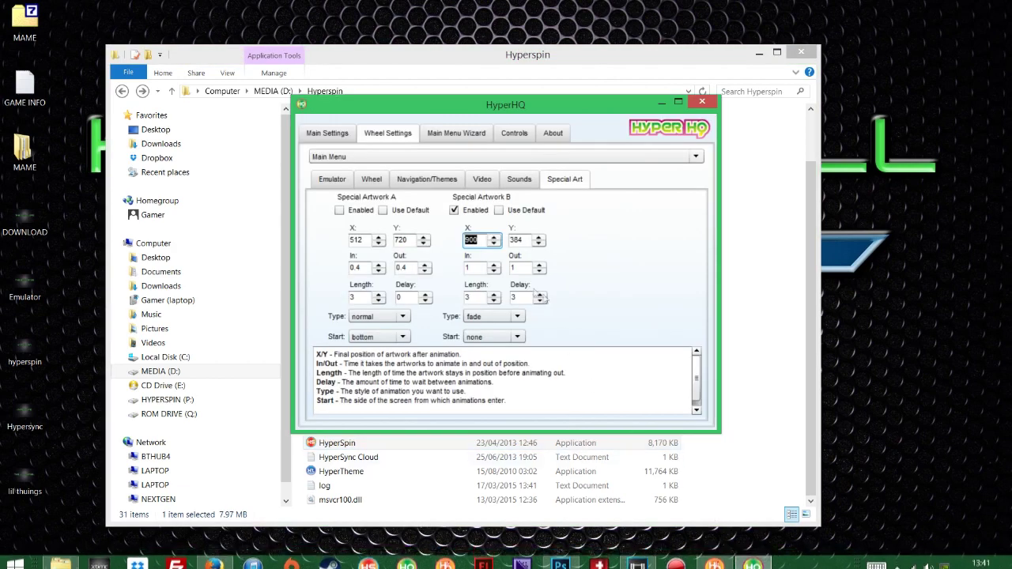
pyautogui.write('870')
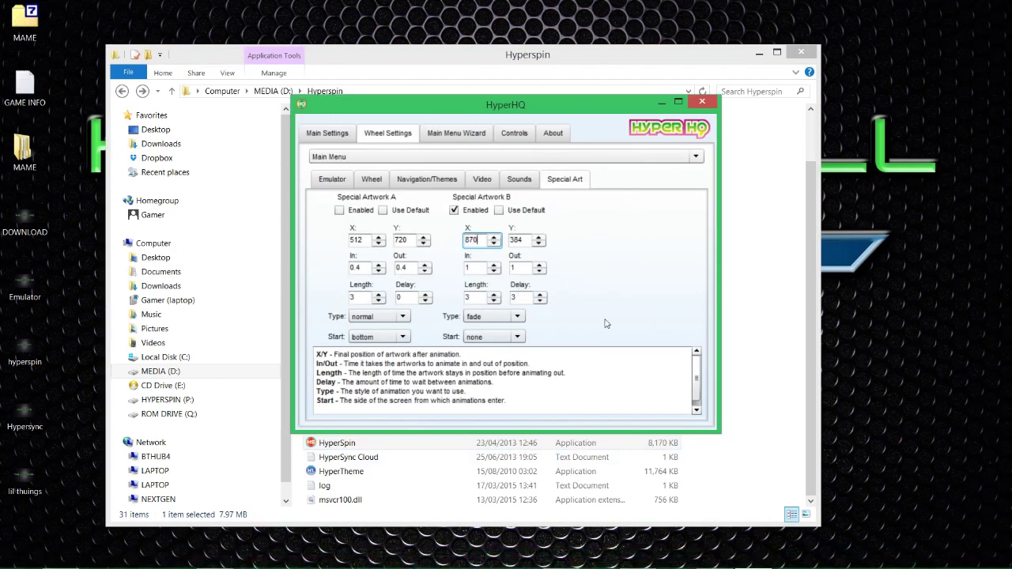
pyautogui.hotkey('alt', 'F4')
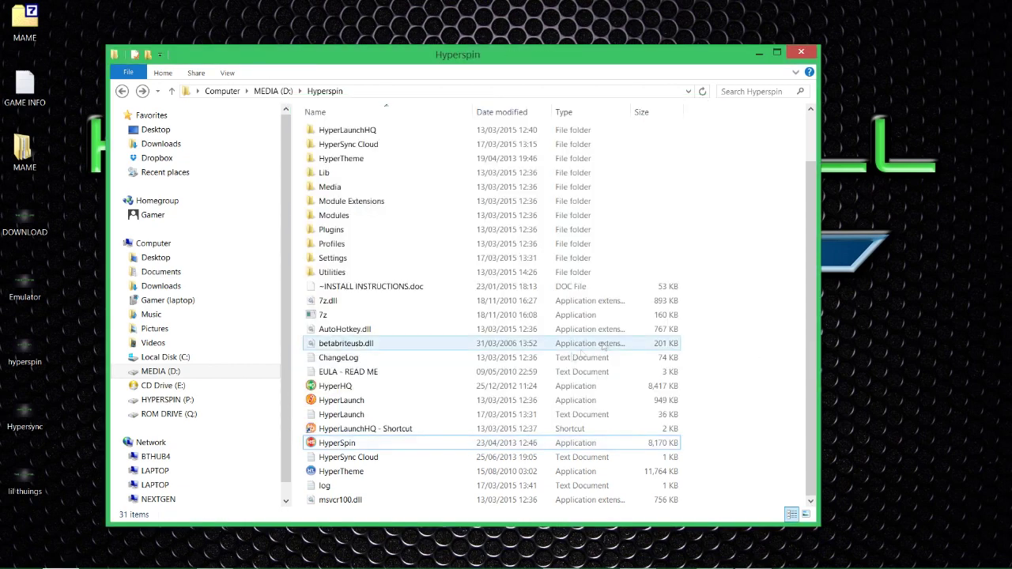
pyautogui.doubleClick(432, 444)
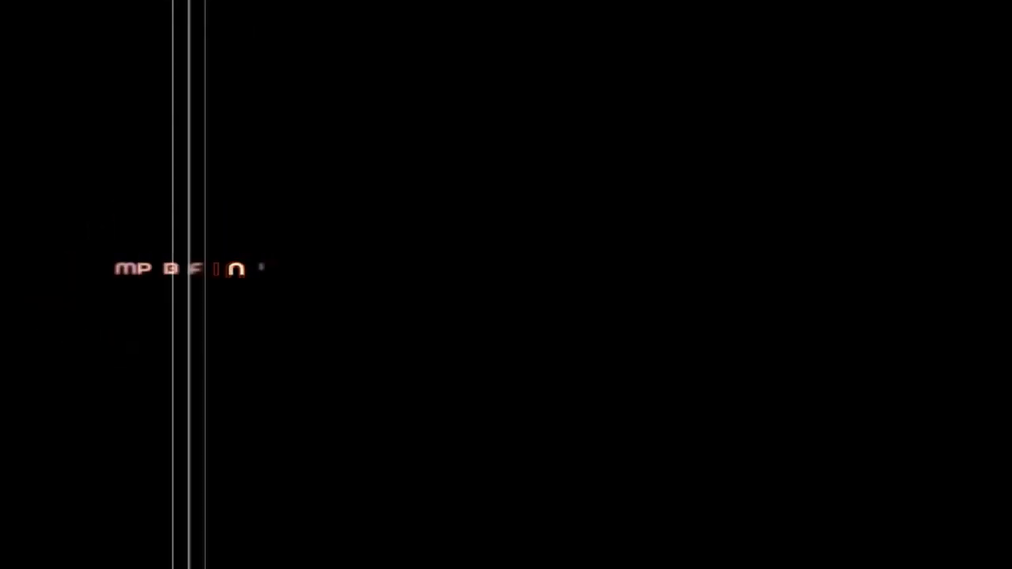
pyautogui.press('Return')
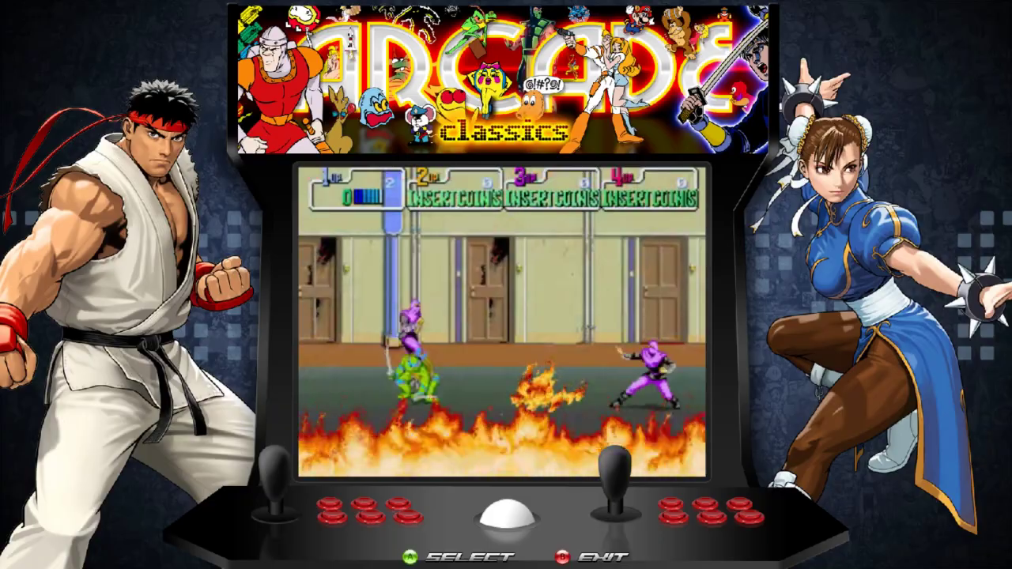
# Browse the main menu wheel through systems such as Daphne, Neo Geo Pocket Color and PlayStation, and exit HyperSpin
pyautogui.press('Up')
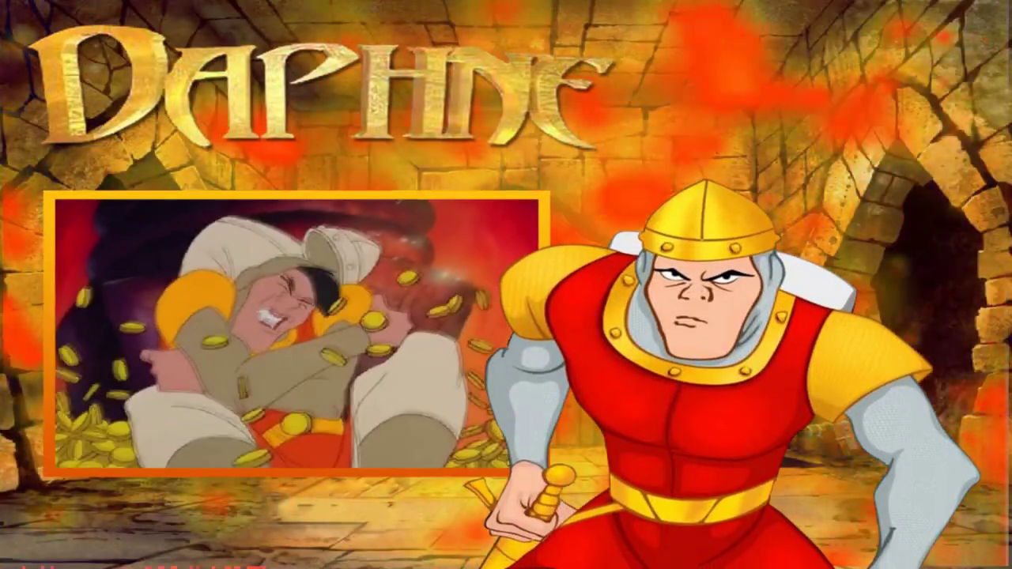
pyautogui.press('Up')
pyautogui.press('Up')
pyautogui.press('Up')
pyautogui.press('Up')
pyautogui.press('Up')
pyautogui.press('Down')
pyautogui.press('Down')
pyautogui.press('Down')
pyautogui.press('Down')
pyautogui.press('Down')
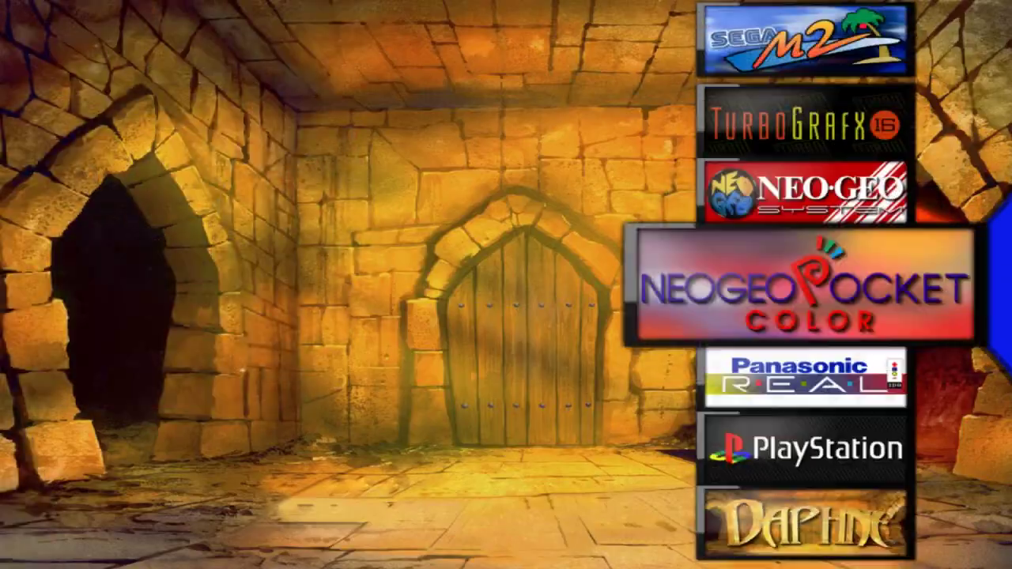
pyautogui.press('Up')
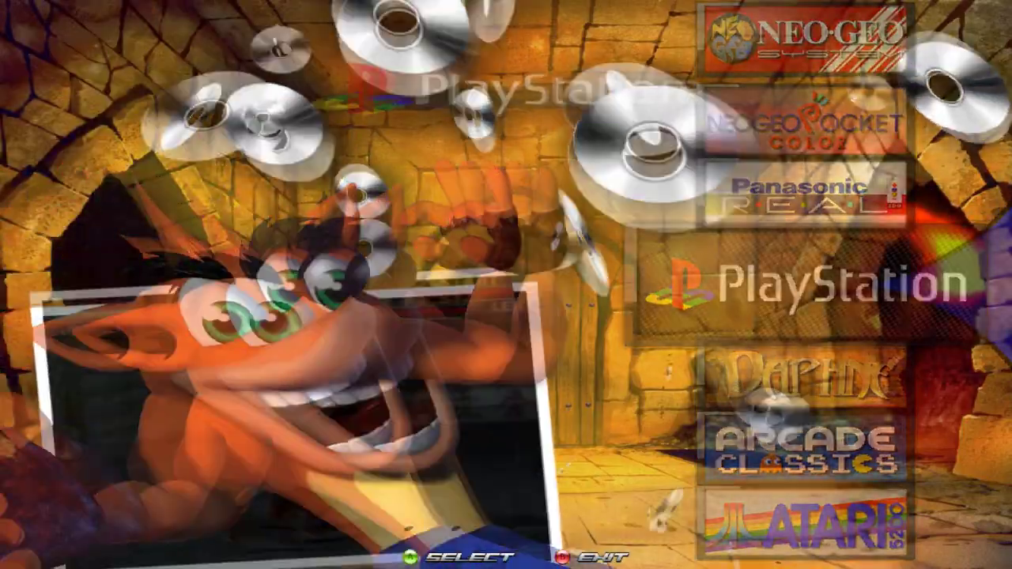
pyautogui.press('Escape')
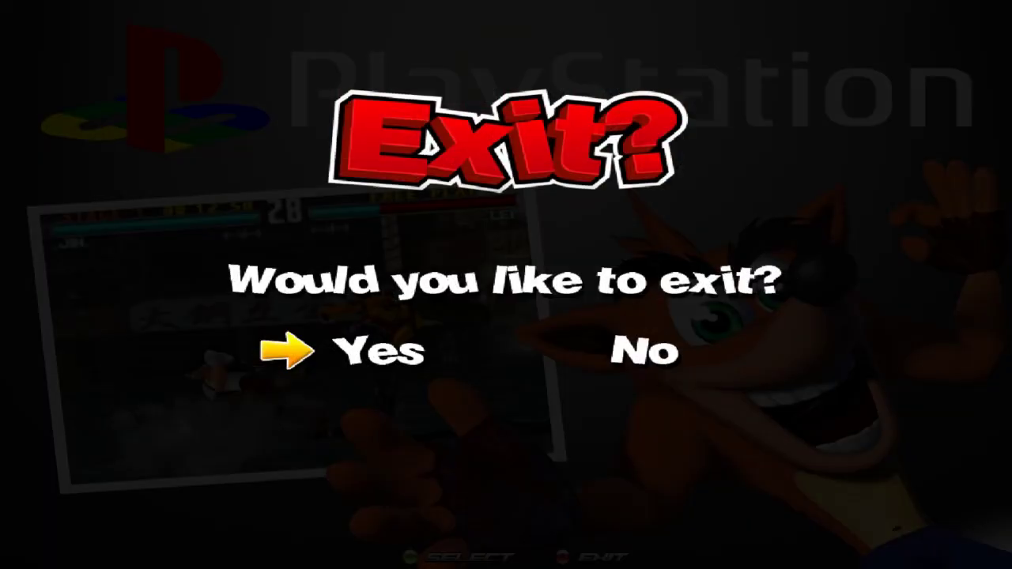
pyautogui.press('Return')
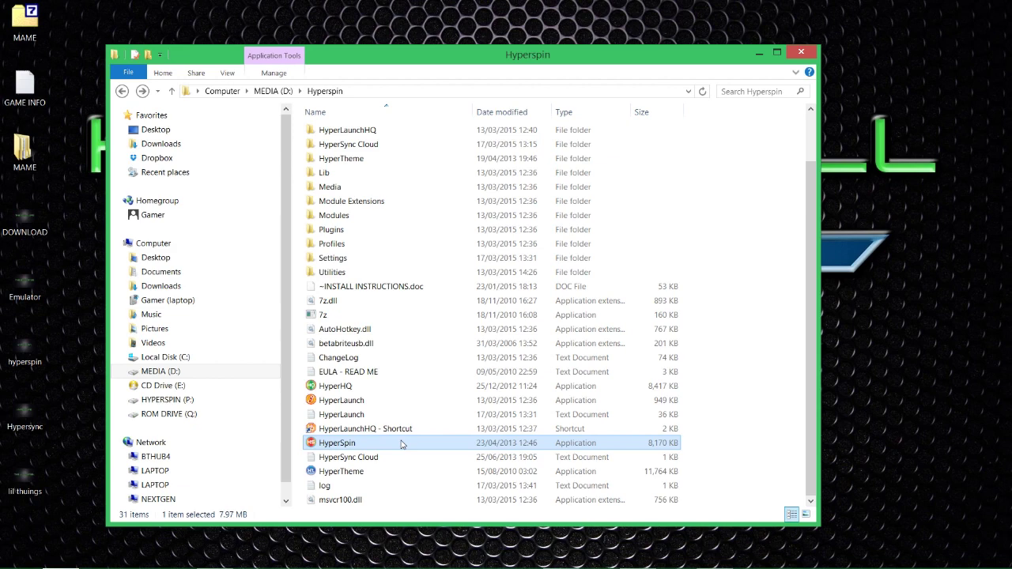
# Open the HyperLaunch application from the Hyperspin folder to view its test window, and close it again
pyautogui.click(381, 400)
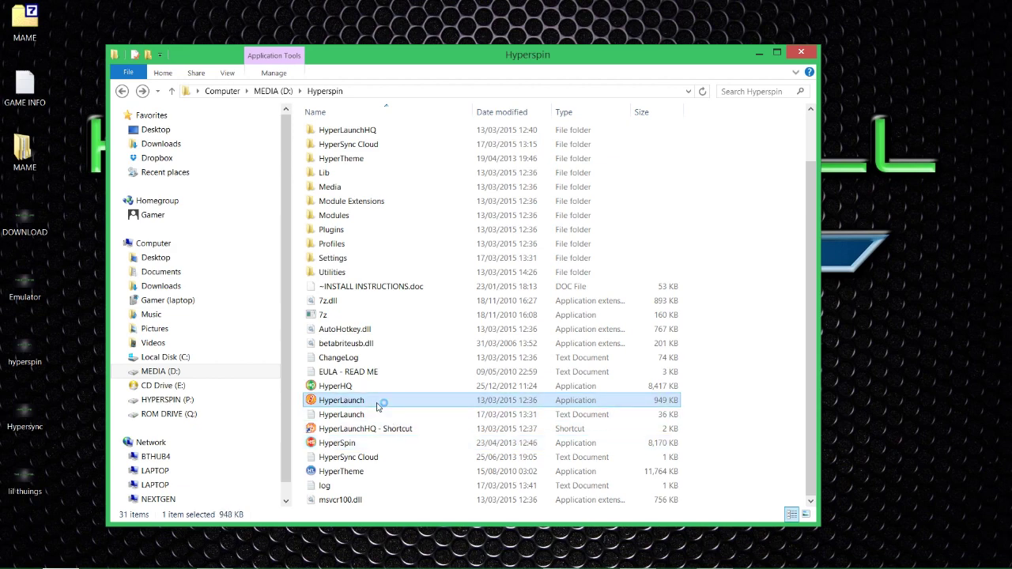
pyautogui.doubleClick(377, 406)
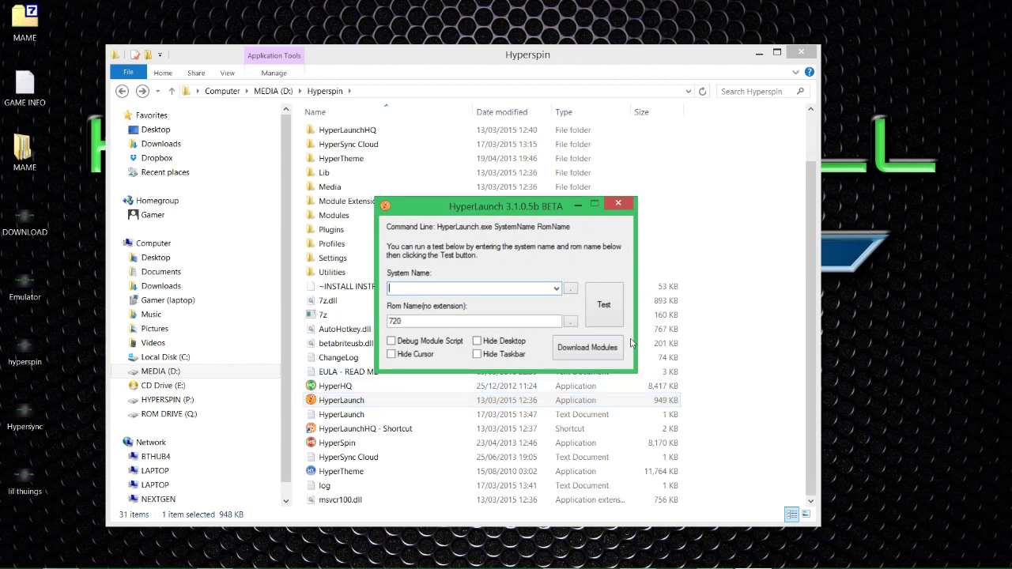
pyautogui.click(617, 204)
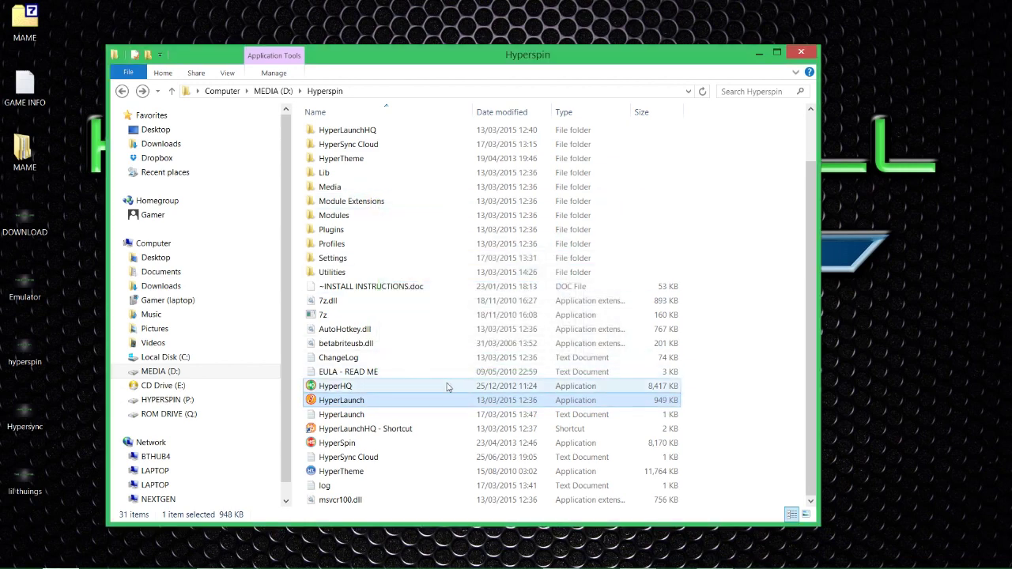
# Open HyperLaunchHQ from its shortcut, look through the general settings and MAME's settings, and show the main settings for GLOBAL
pyautogui.click(397, 435)
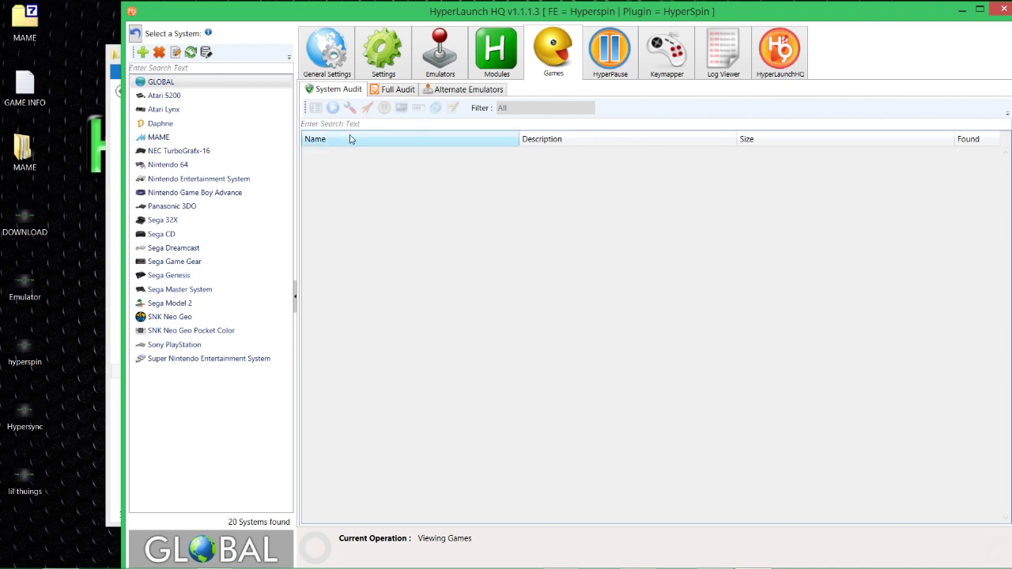
pyautogui.click(337, 68)
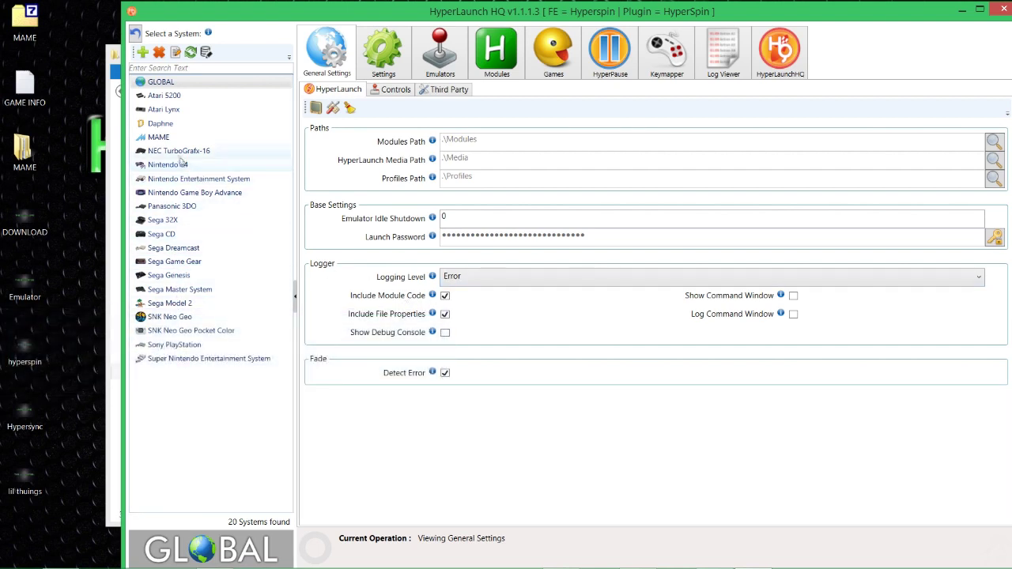
pyautogui.click(162, 137)
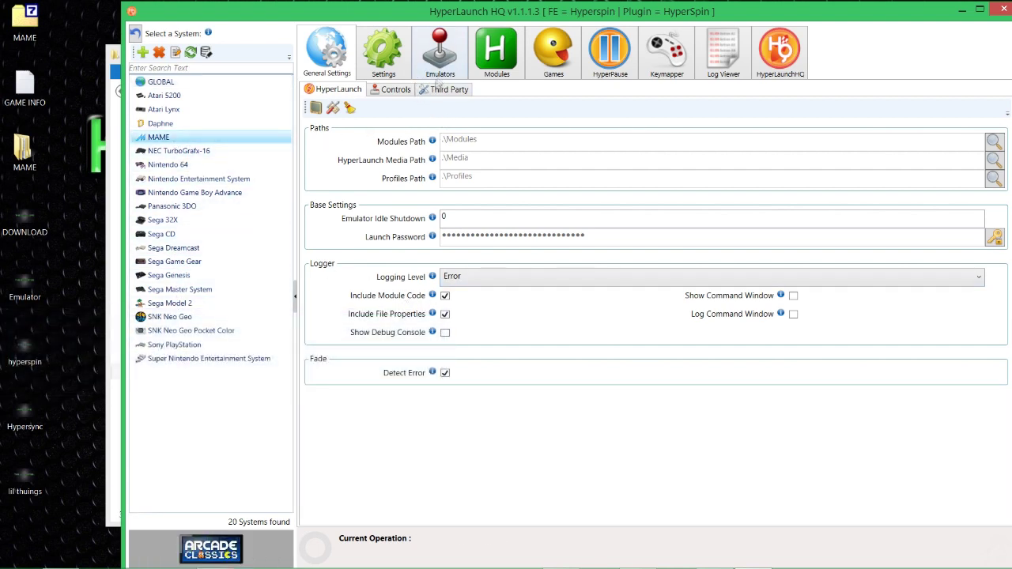
pyautogui.click(439, 76)
pyautogui.click(385, 73)
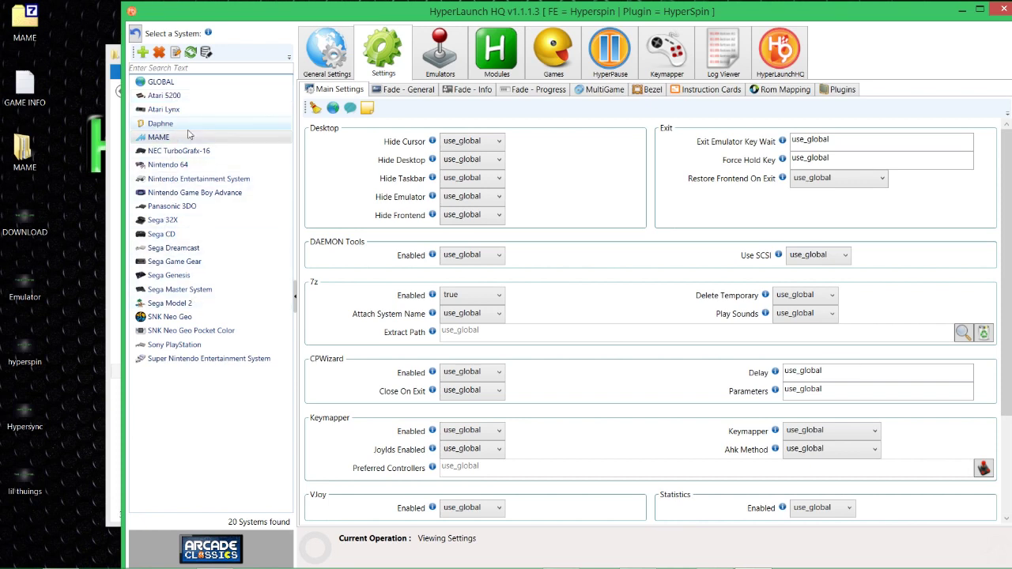
pyautogui.click(171, 83)
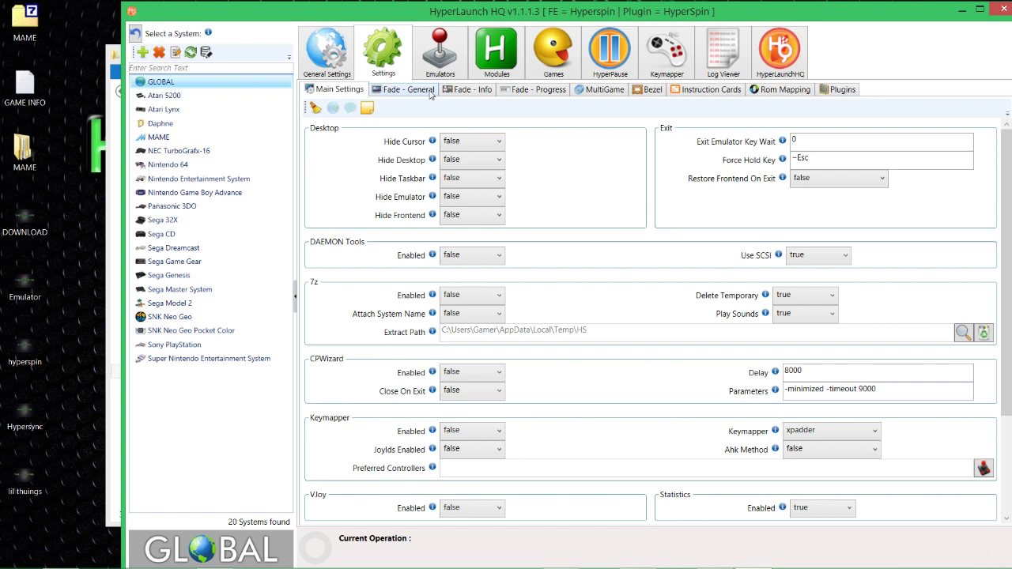
# Launch HyperSpin, enter the MAME game wheel to check a game such as WWF Superstars, and exit back to HyperLaunchHQ
pyautogui.moveTo(678, 568)
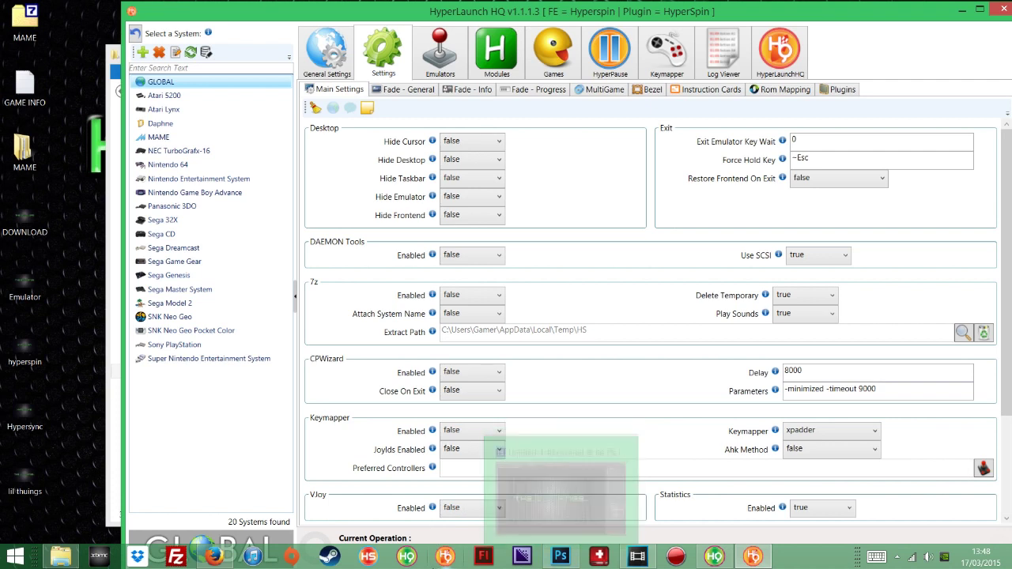
pyautogui.click(368, 558)
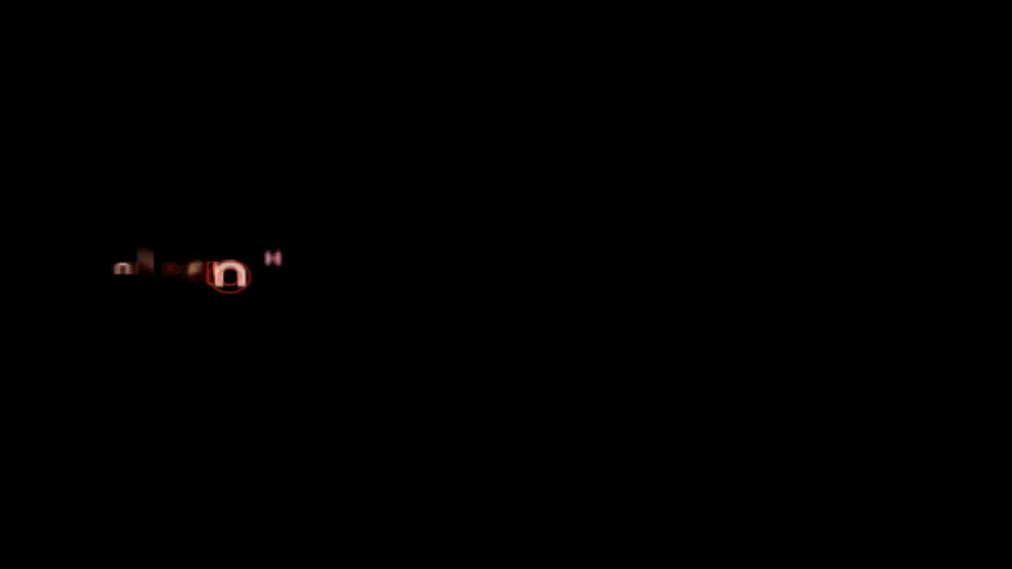
pyautogui.press('Return')
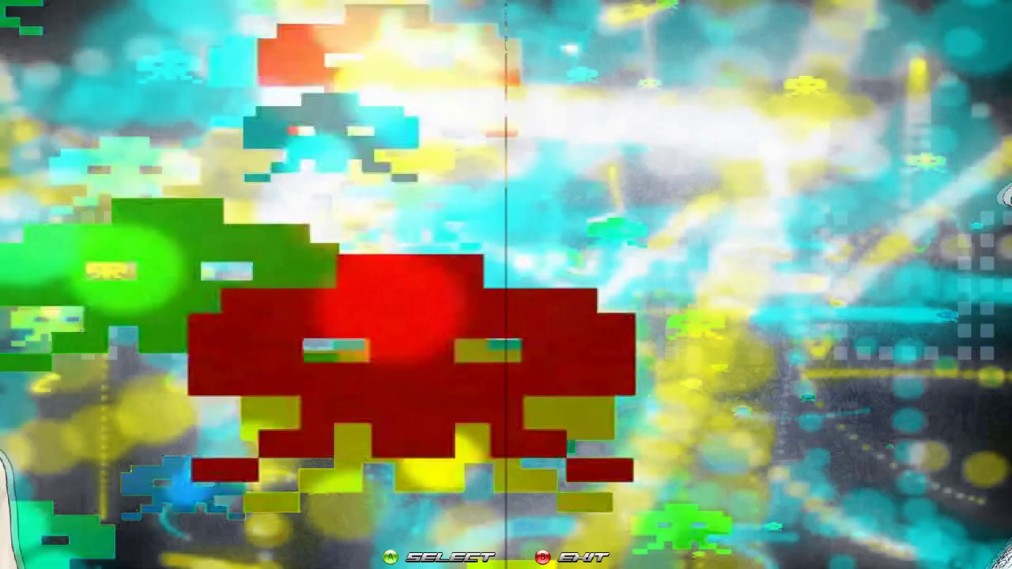
pyautogui.press('Escape')
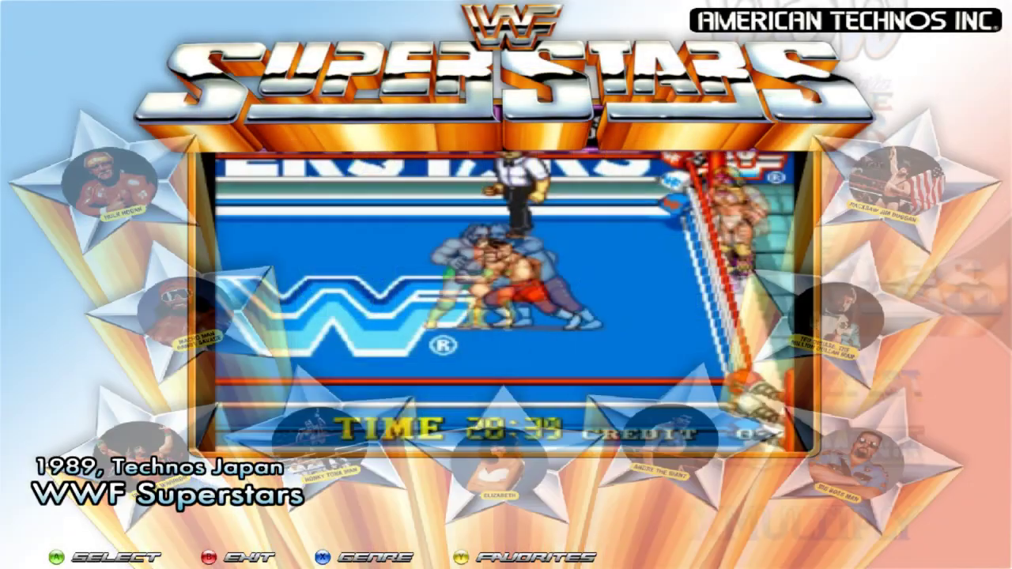
pyautogui.press('Escape')
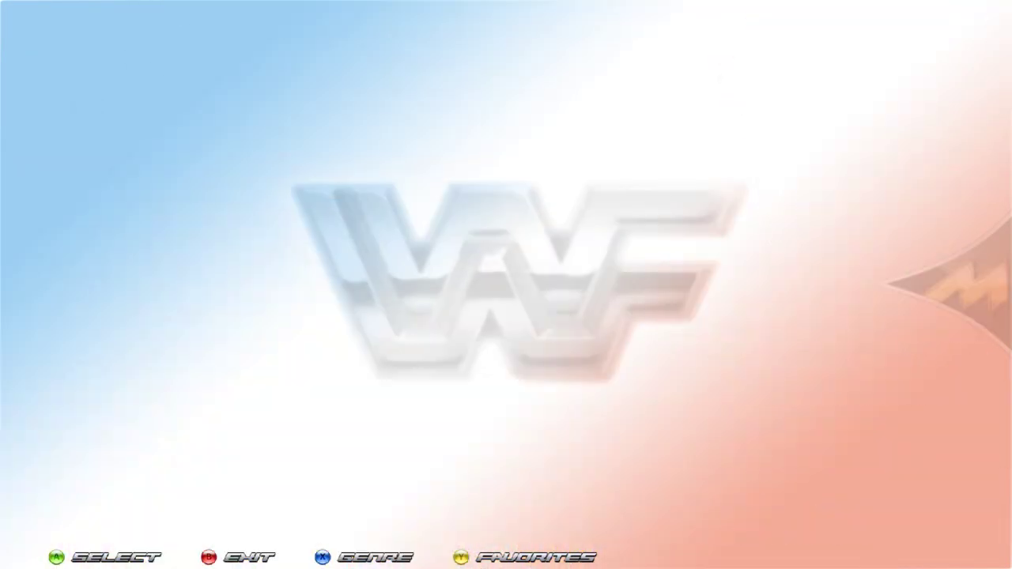
pyautogui.press('Escape')
pyautogui.press('Return')
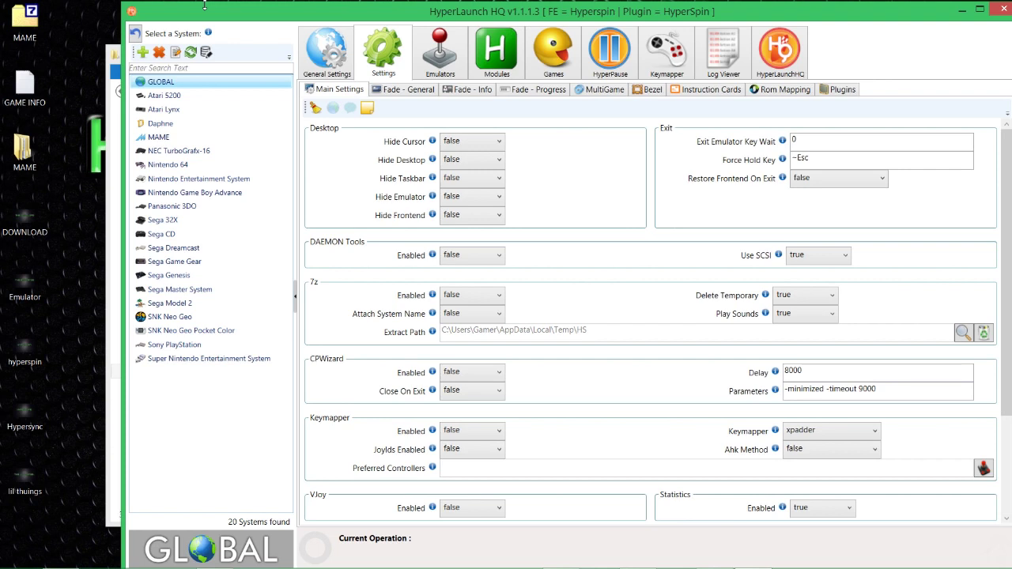
# Enable both Fade In and Fade Out in the general fade settings for GLOBAL by setting each to true
pyautogui.click(415, 91)
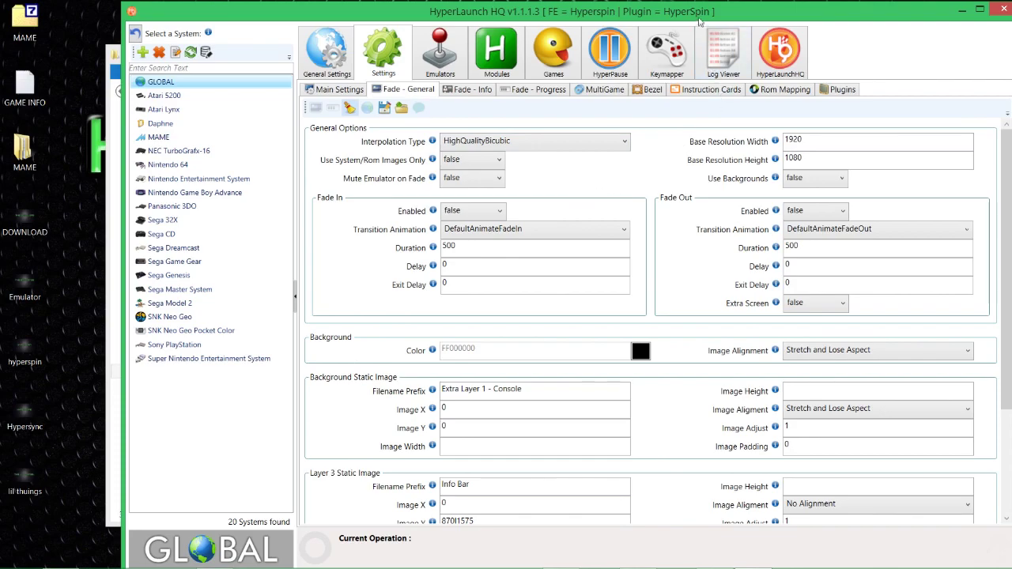
pyautogui.moveTo(699, 22); pyautogui.dragTo(617, 202)
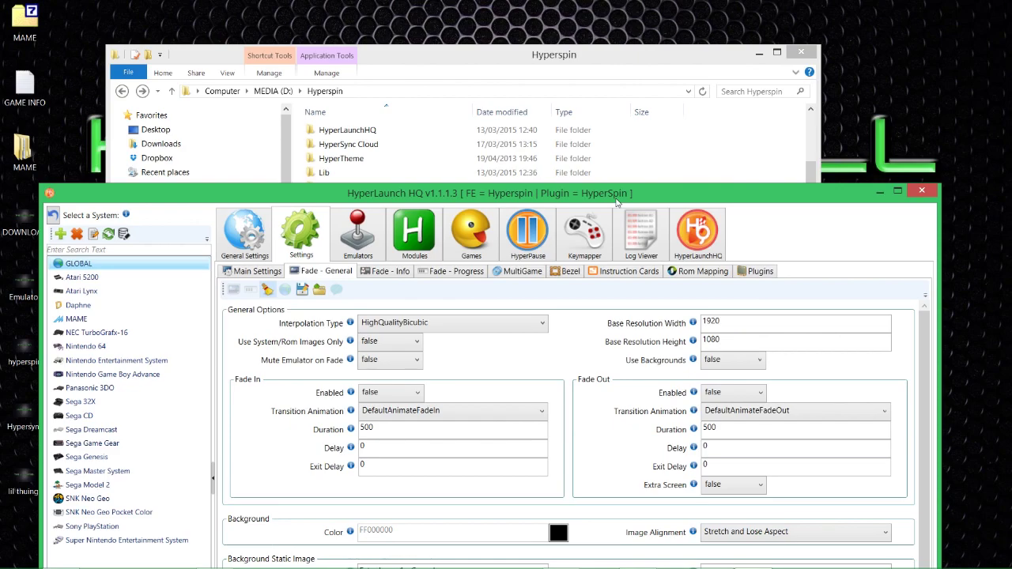
pyautogui.doubleClick(618, 202)
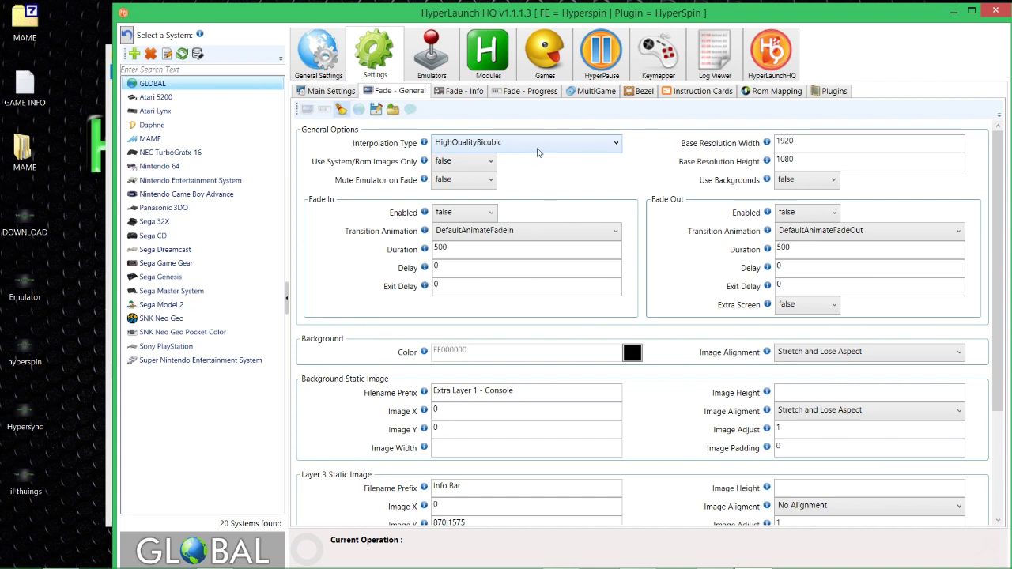
pyautogui.click(483, 215)
pyautogui.click(444, 230)
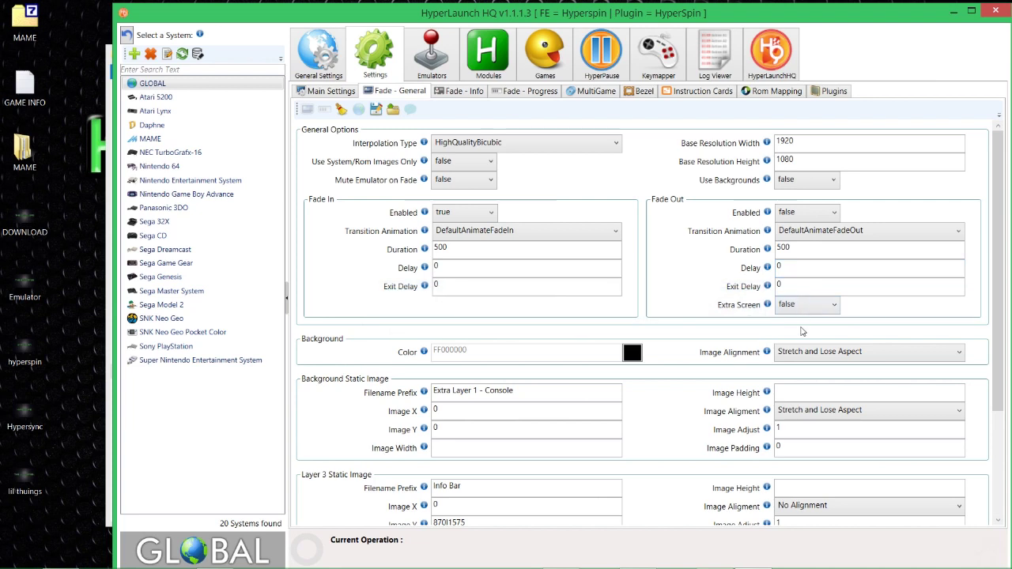
pyautogui.click(804, 211)
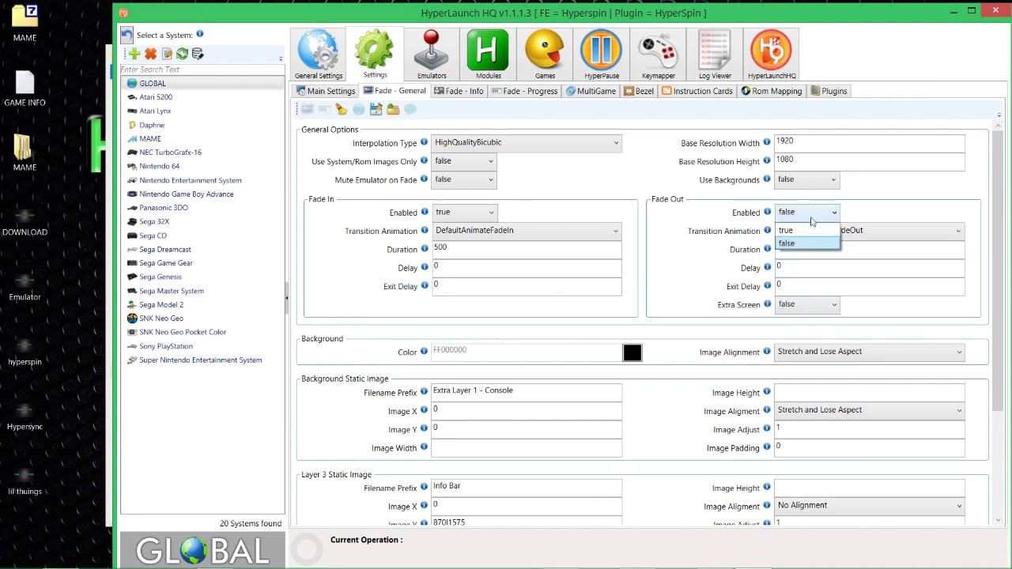
pyautogui.click(812, 223)
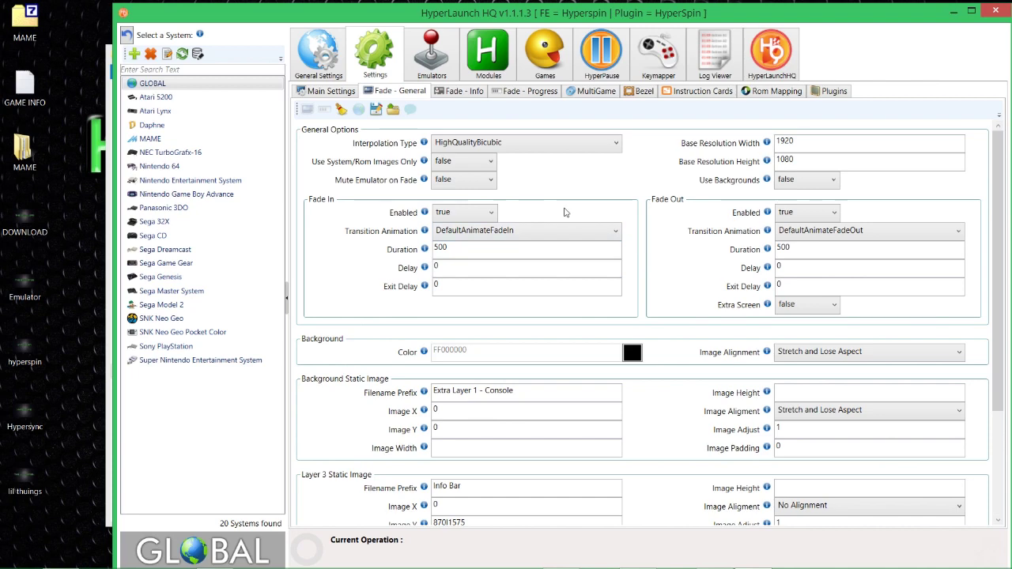
# Examine the remaining general fade options and read the explanations of Fade In's delay and duration
pyautogui.scroll(-2, 623, 252)
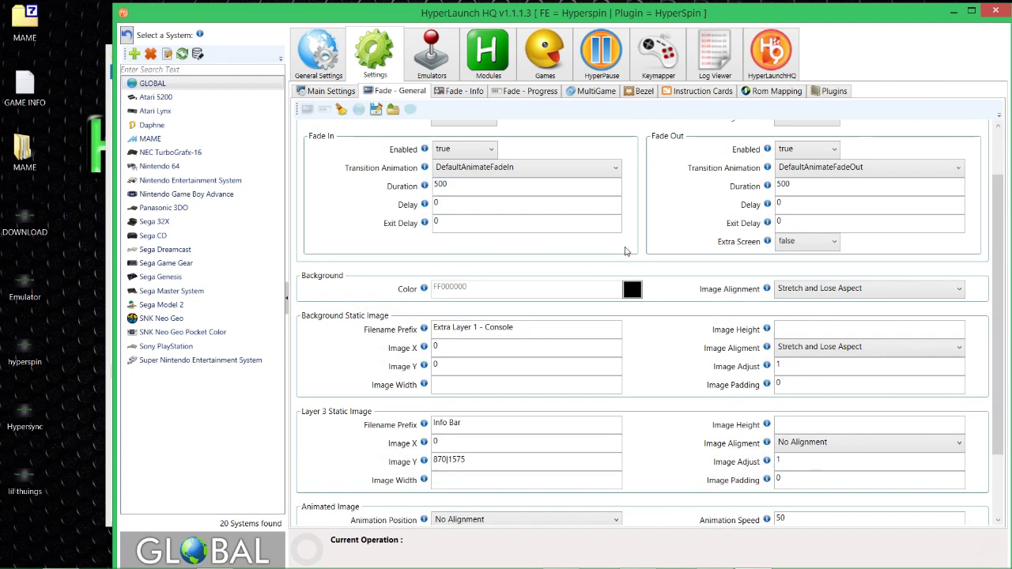
pyautogui.scroll(1, 626, 252)
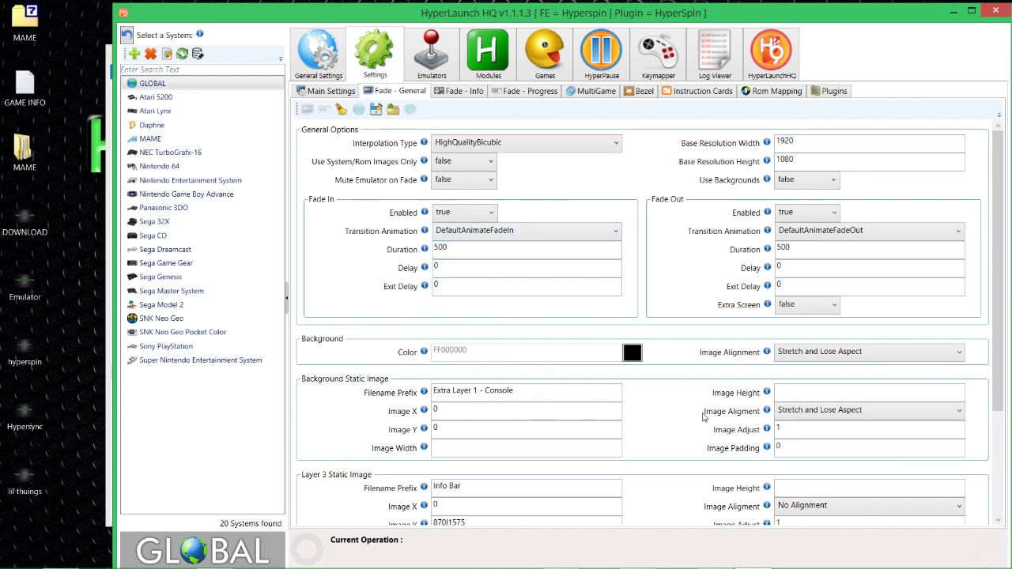
pyautogui.scroll(-1, 702, 416)
pyautogui.scroll(1, 700, 409)
pyautogui.moveTo(423, 270)
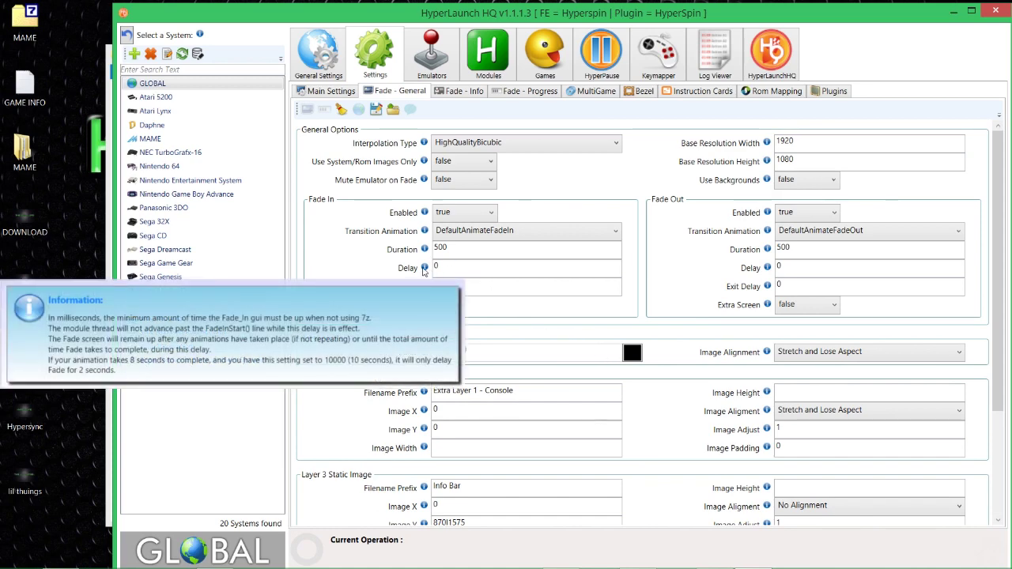
pyautogui.moveTo(424, 251)
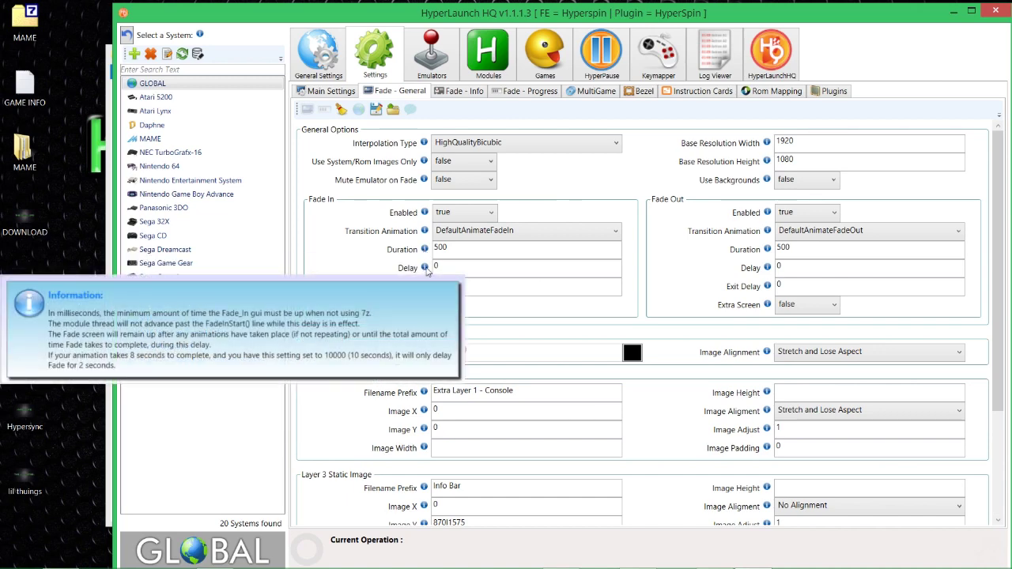
# Examine the global fade info settings, including the available fonts, the game info text and the statistics text options
pyautogui.click(460, 92)
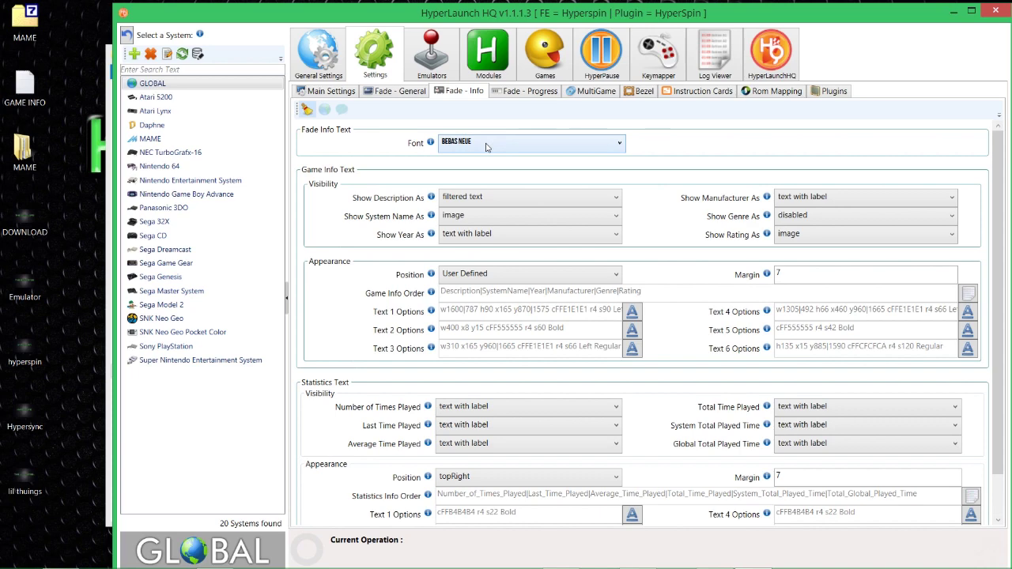
pyautogui.click(619, 146)
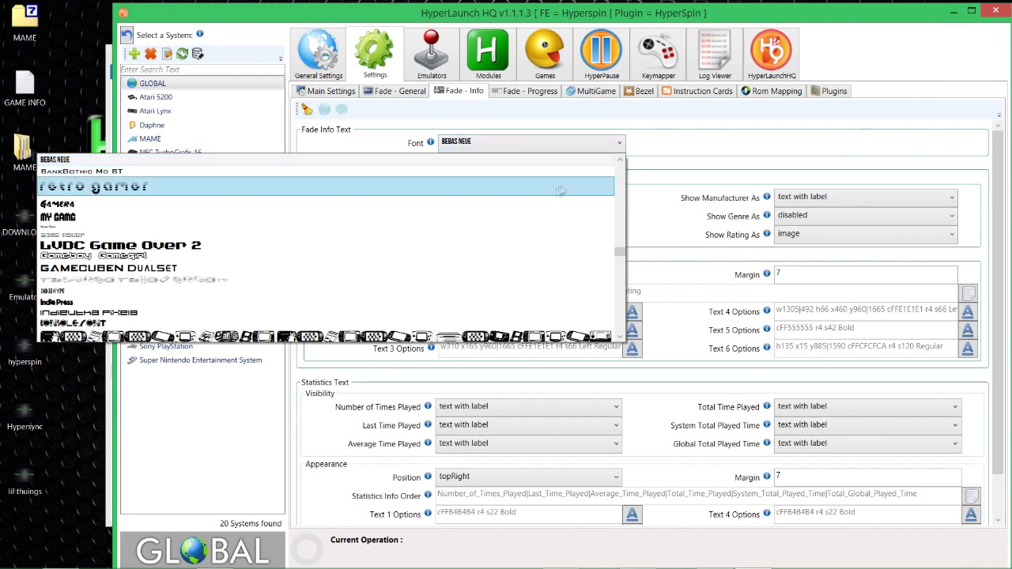
pyautogui.click(585, 158)
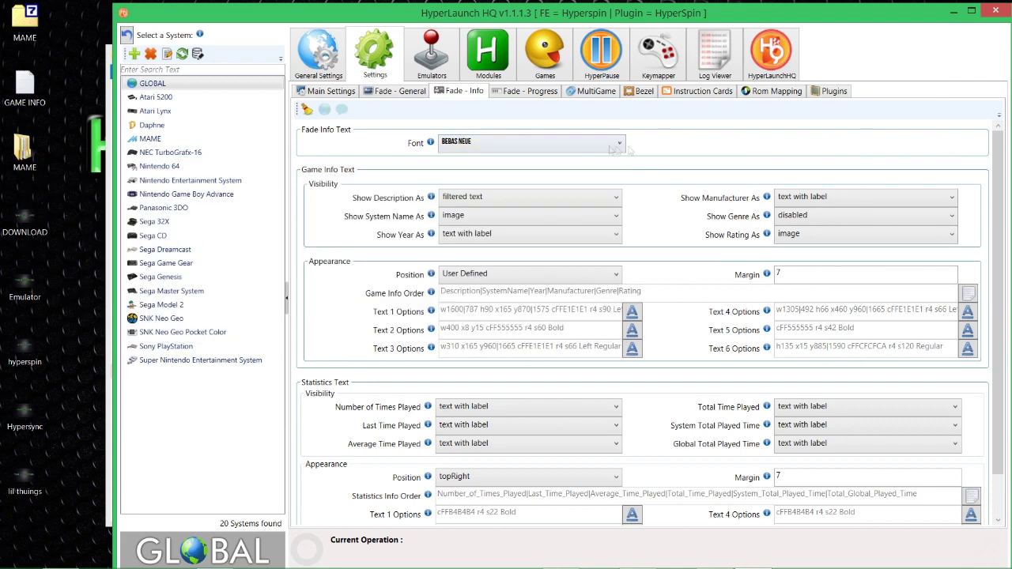
pyautogui.click(585, 144)
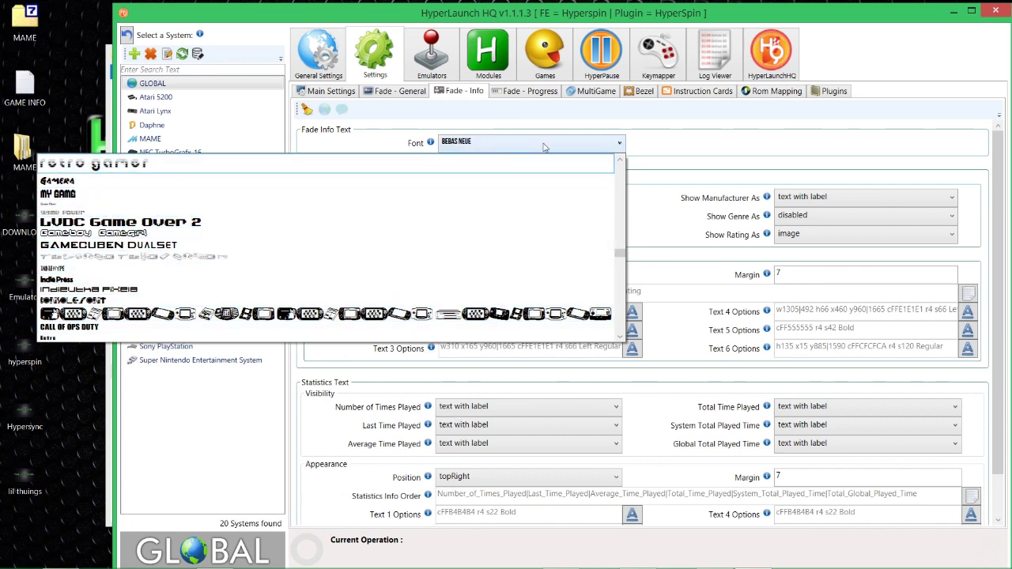
pyautogui.click(667, 151)
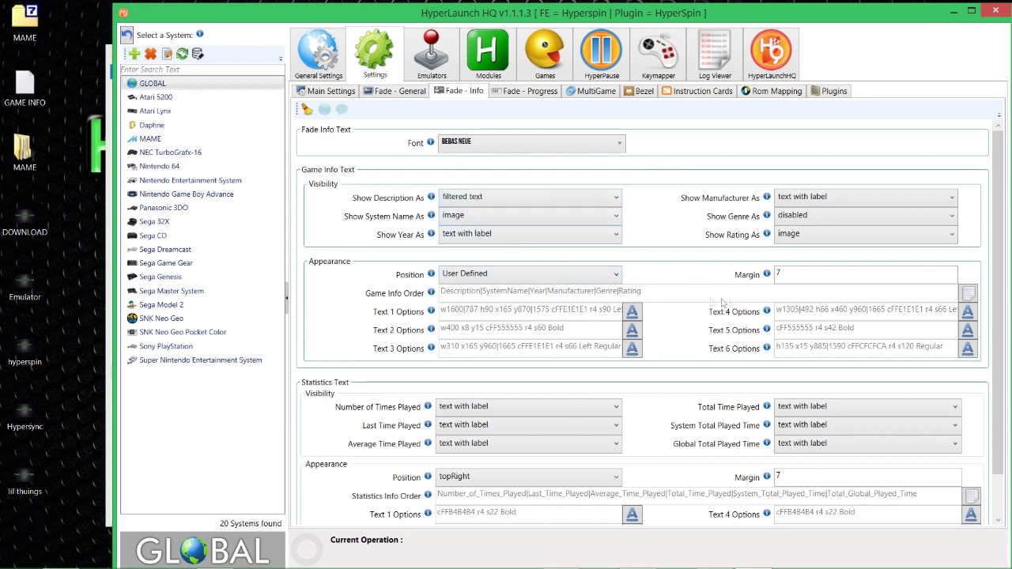
pyautogui.scroll(-2, 639, 419)
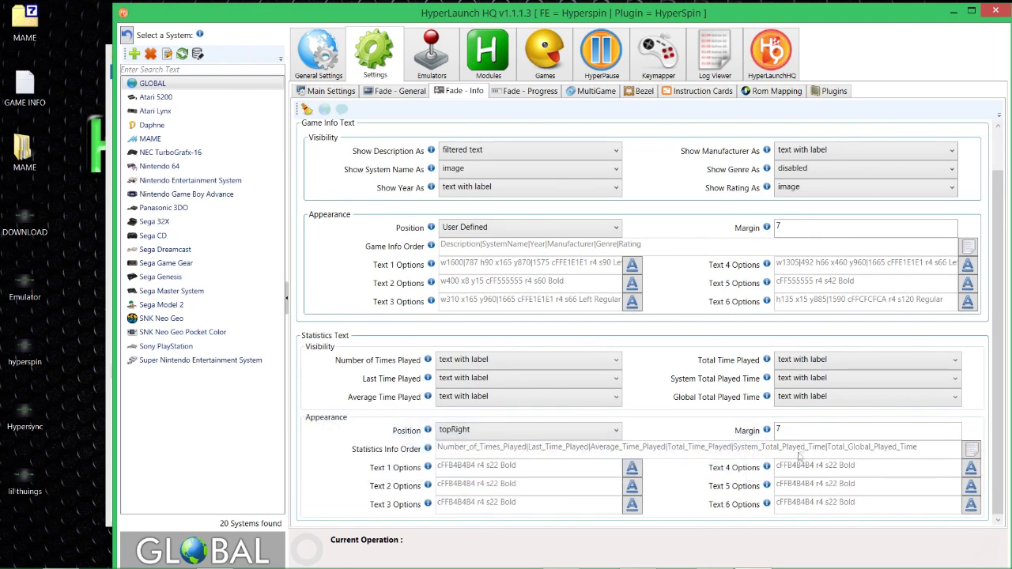
# Examine the global fade progress settings, including the progress animation, progress bar and extraction progress text, and revisit the fade info settings
pyautogui.scroll(2, 681, 275)
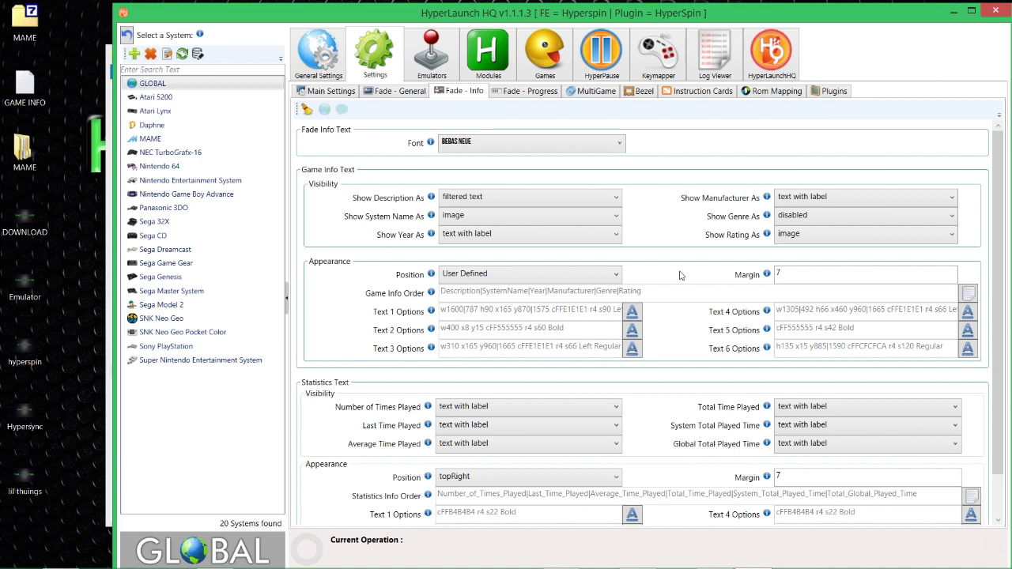
pyautogui.click(394, 93)
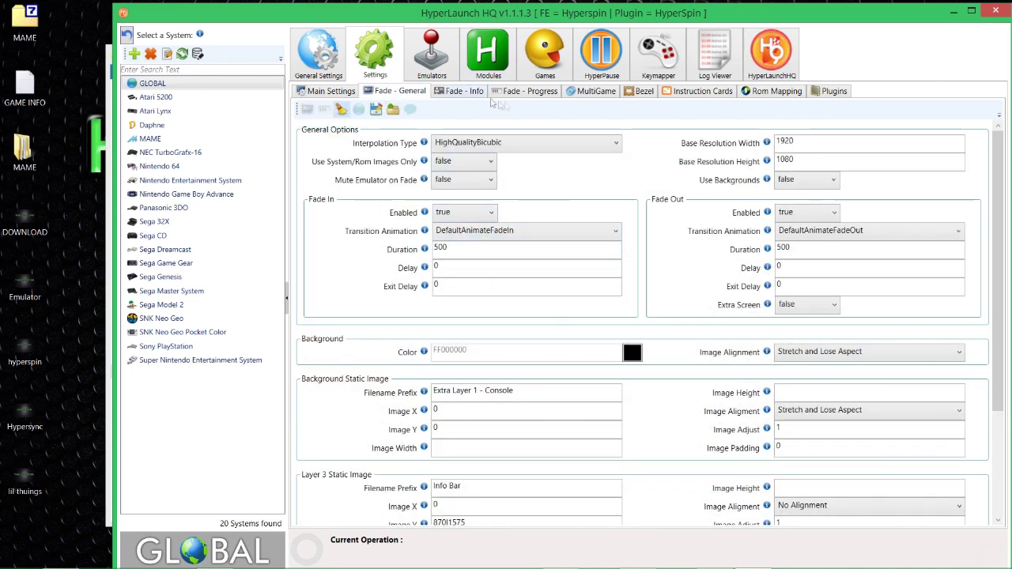
pyautogui.click(516, 94)
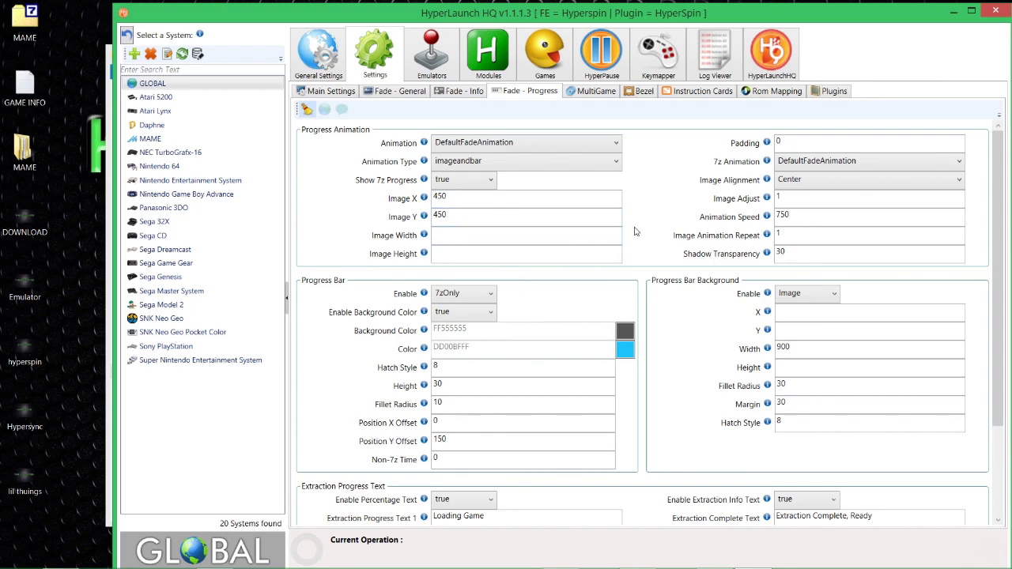
pyautogui.doubleClick(515, 13)
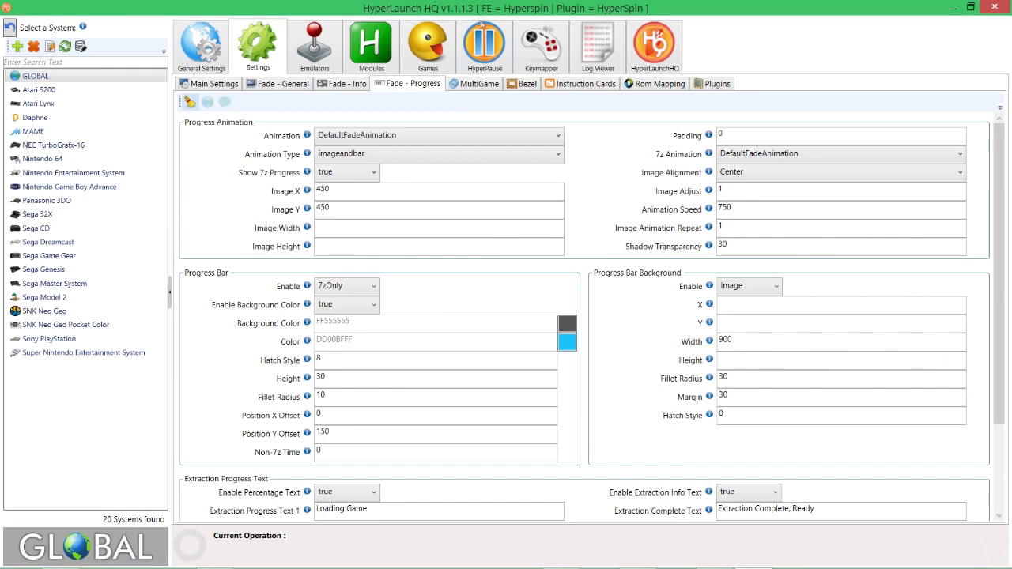
pyautogui.scroll(-3, 535, 158)
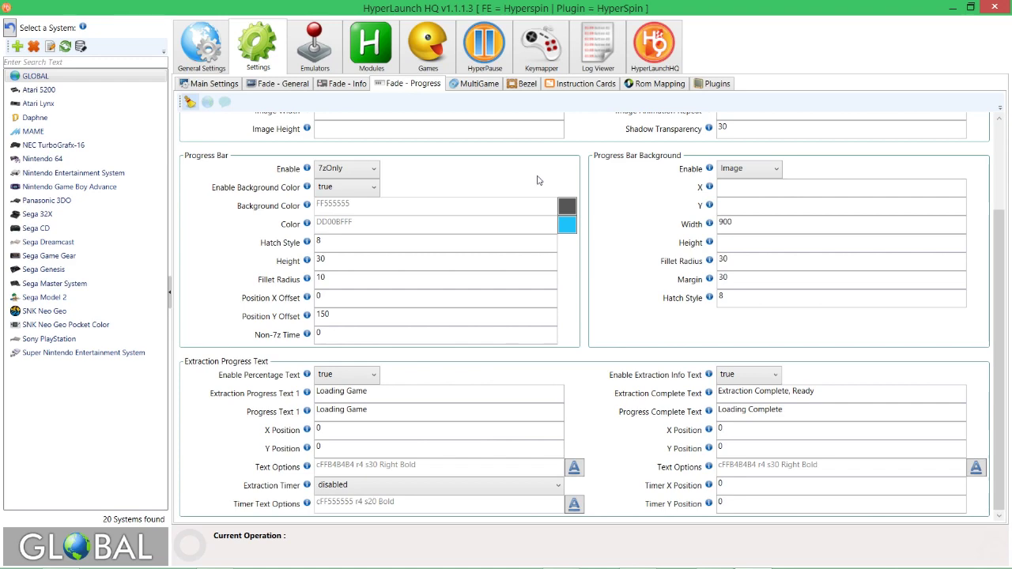
pyautogui.scroll(3, 537, 180)
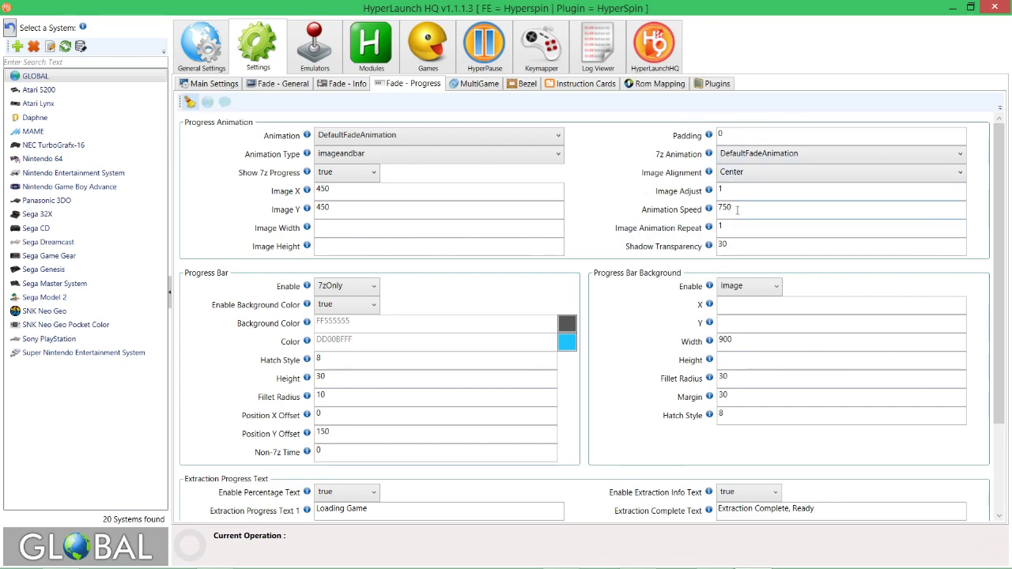
pyautogui.scroll(-3, 451, 338)
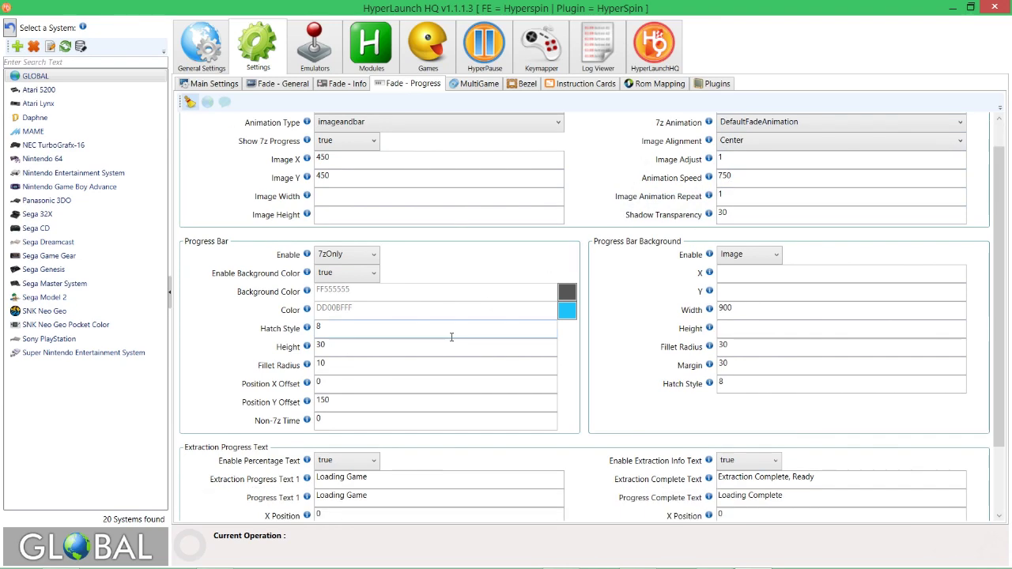
pyautogui.scroll(-1, 452, 338)
pyautogui.scroll(4, 451, 338)
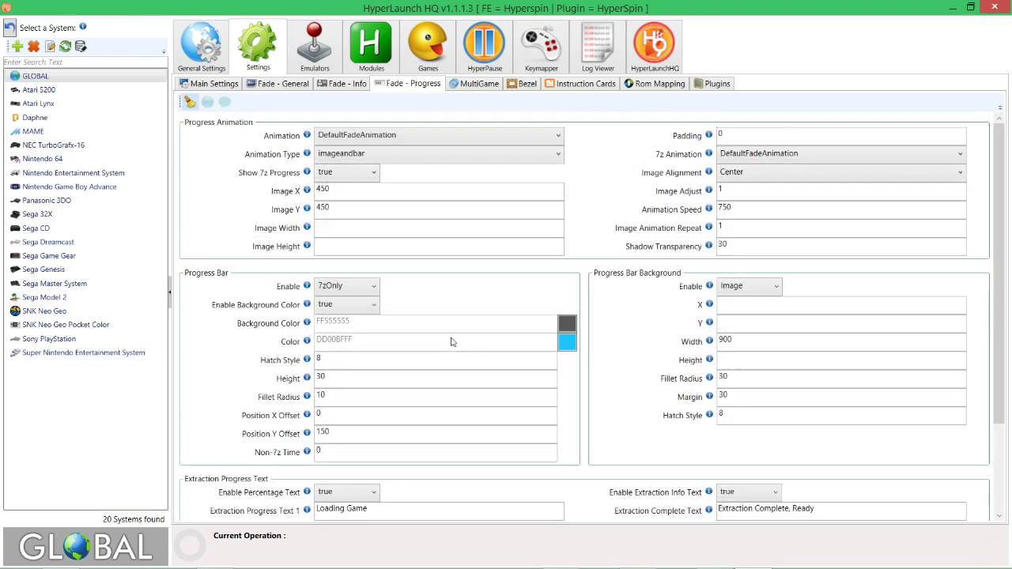
pyautogui.click(353, 85)
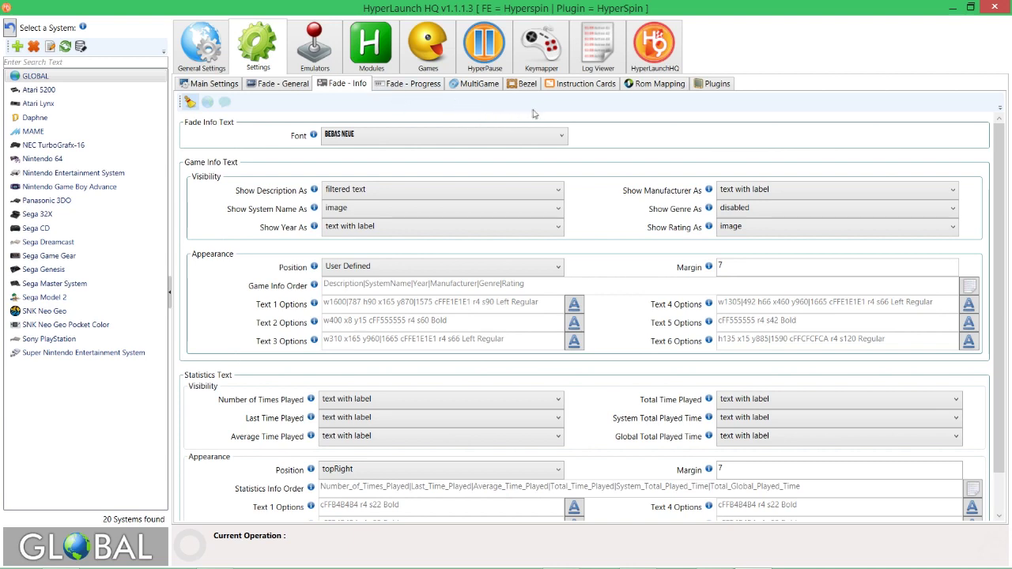
# Enable bezels in the GLOBAL bezel settings by setting Enabled to true
pyautogui.click(527, 85)
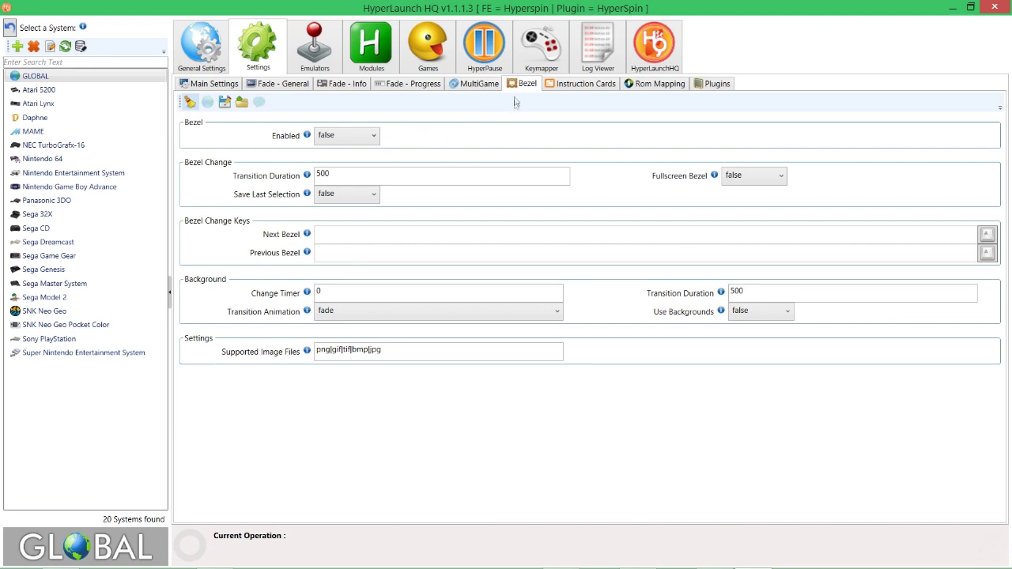
pyautogui.click(369, 137)
pyautogui.click(370, 163)
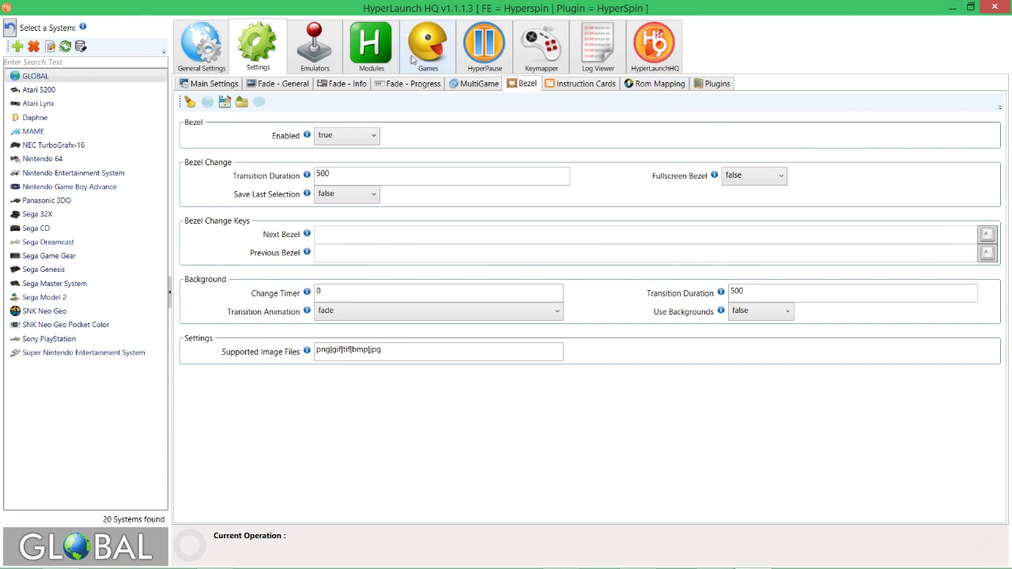
# Minimize HyperLaunchHQ and inspect the default fade images in the Hyperspin folder under Media\Fade\_Default
pyautogui.click(954, 8)
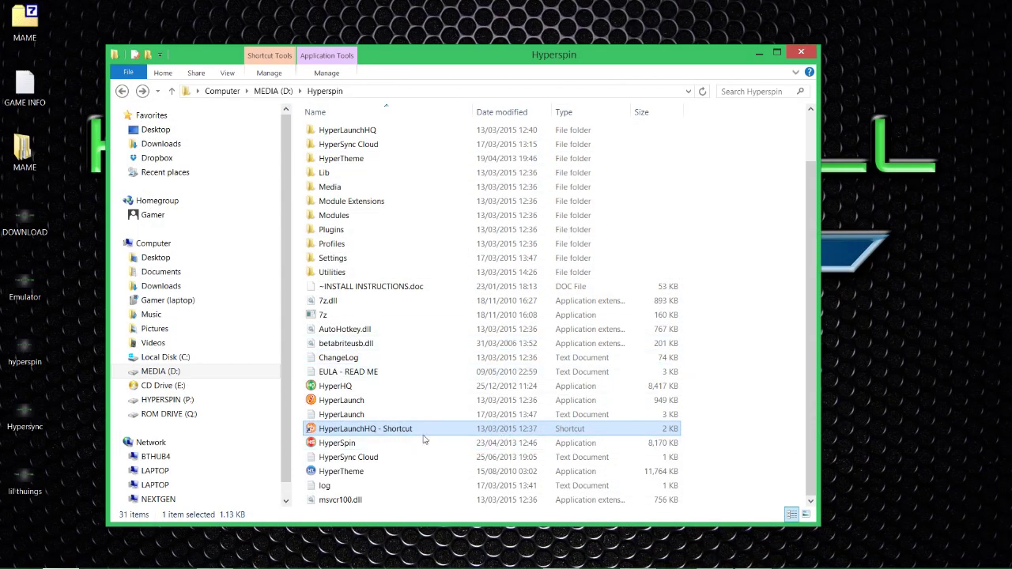
pyautogui.scroll(2, 430, 202)
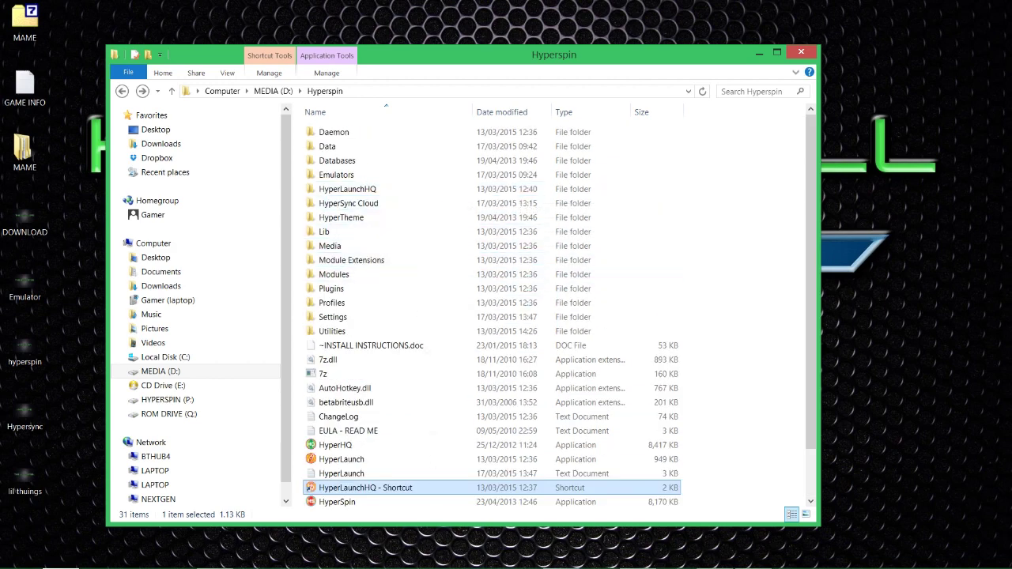
pyautogui.moveTo(360, 565)
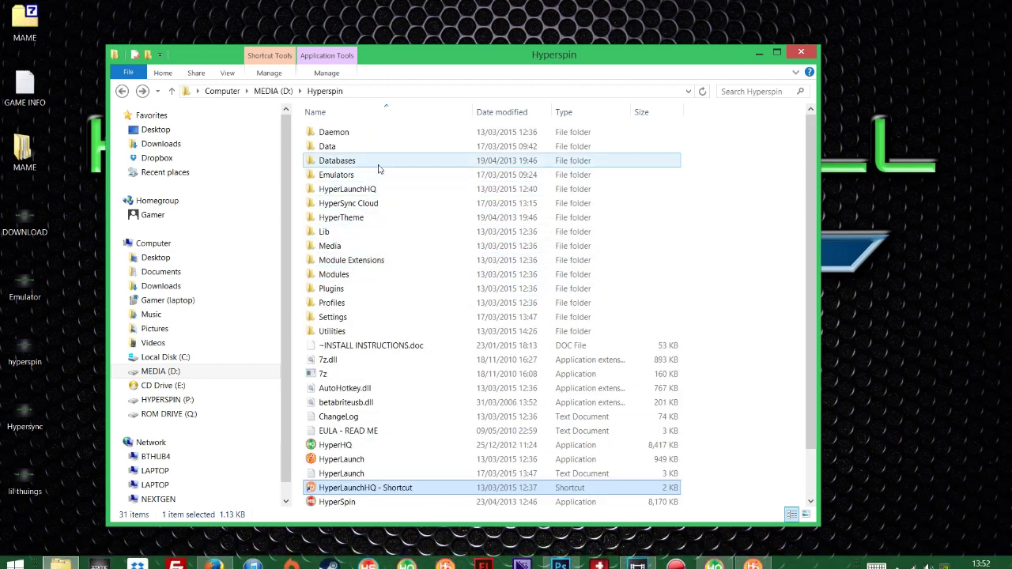
pyautogui.click(392, 204)
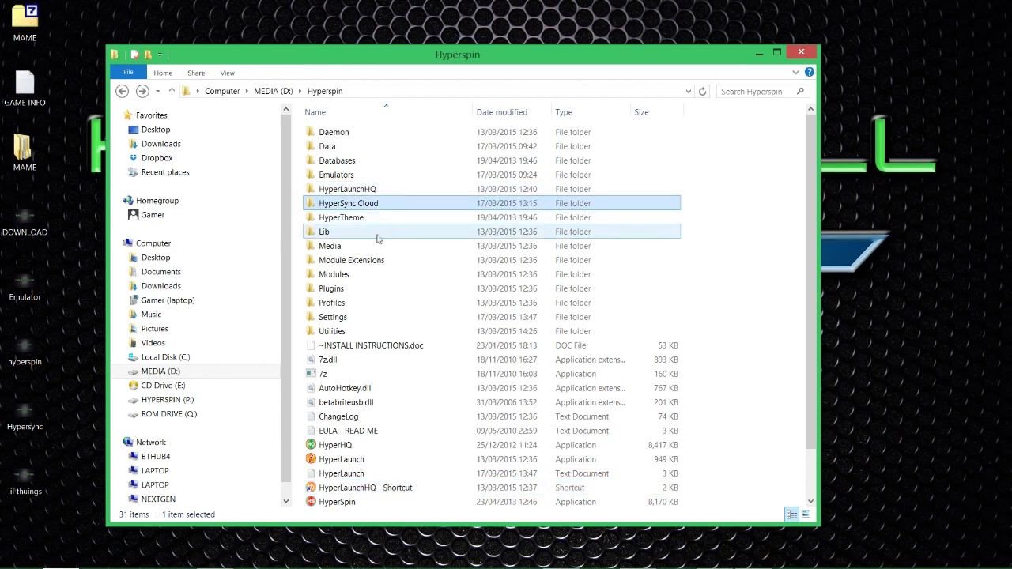
pyautogui.doubleClick(371, 246)
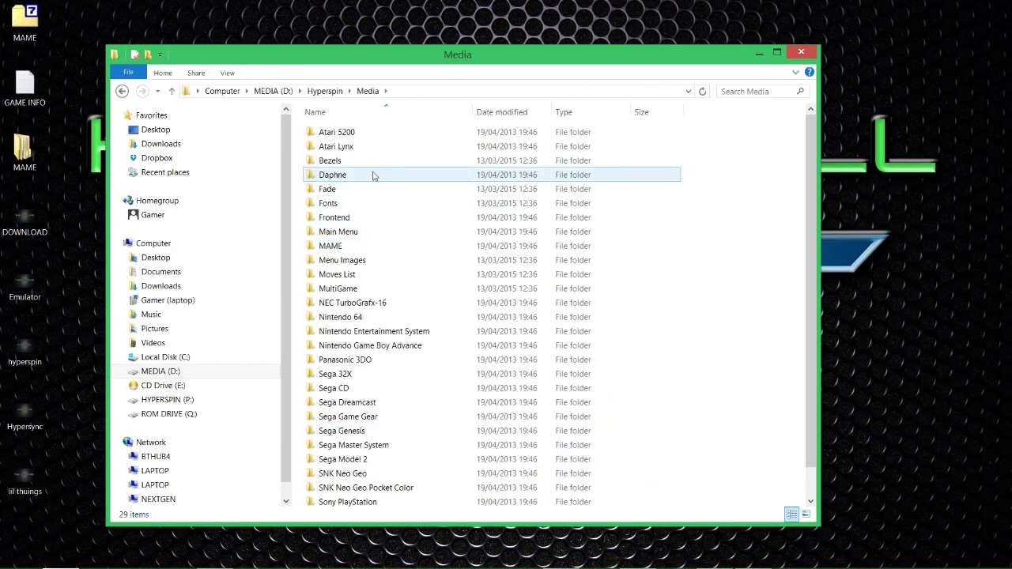
pyautogui.hotkey('alt', 'Left')
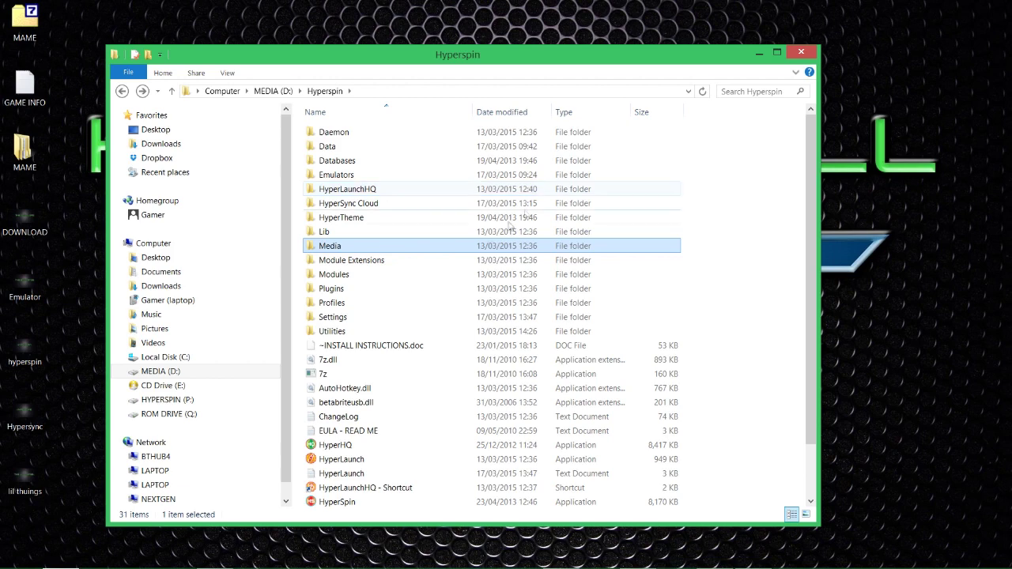
pyautogui.scroll(-1, 433, 268)
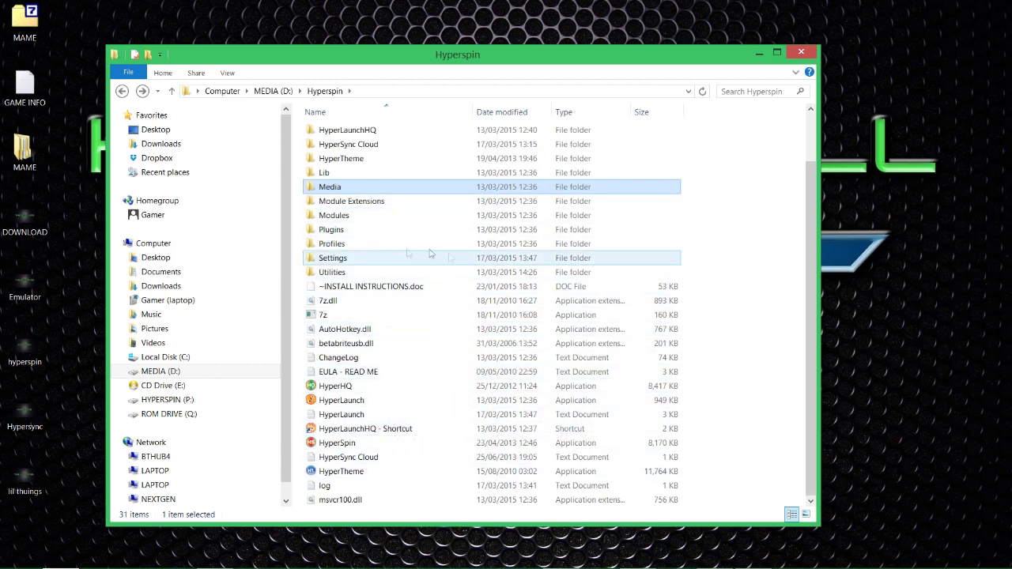
pyautogui.doubleClick(332, 192)
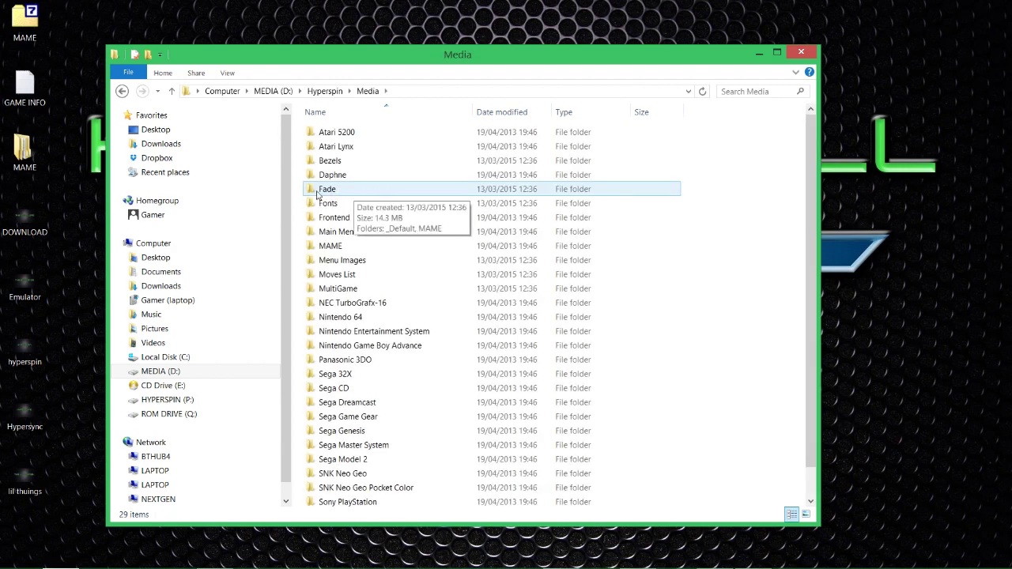
pyautogui.doubleClick(365, 190)
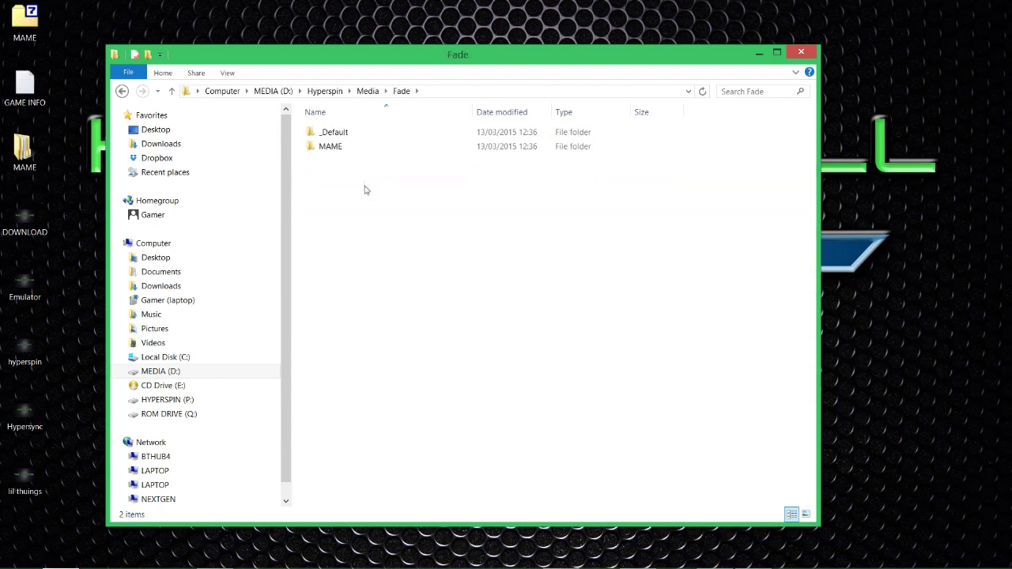
pyautogui.doubleClick(351, 134)
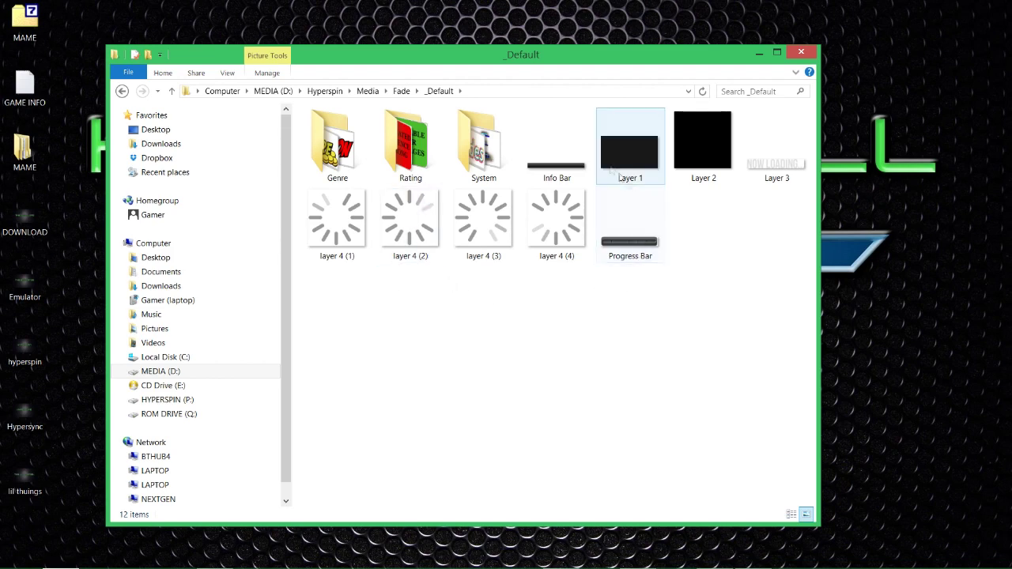
# Open EXTRAS\MEDIA in the desktop MAME folder in a second window and check its Fade and Bezel subfolders
pyautogui.click(24, 166)
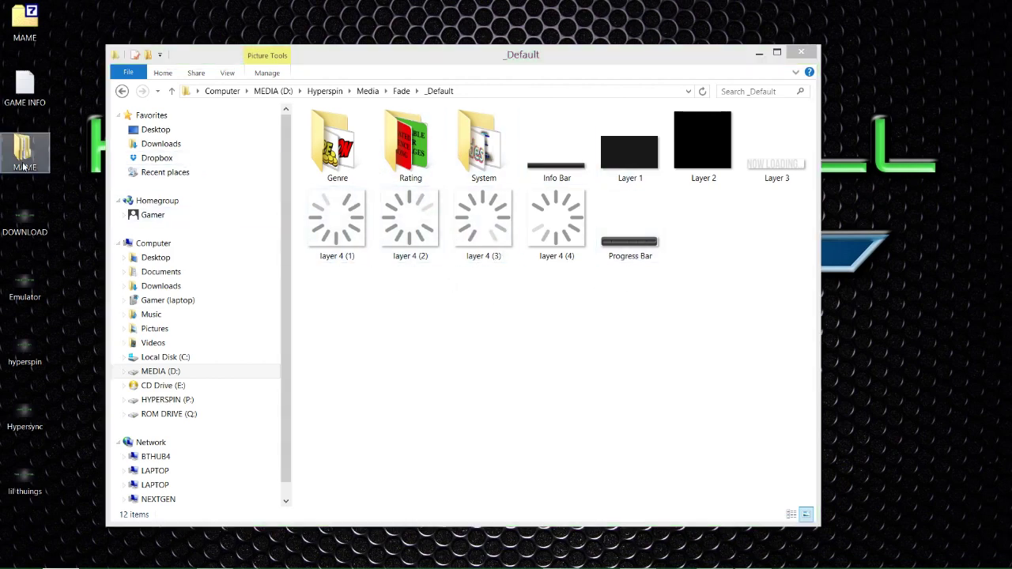
pyautogui.doubleClick(24, 166)
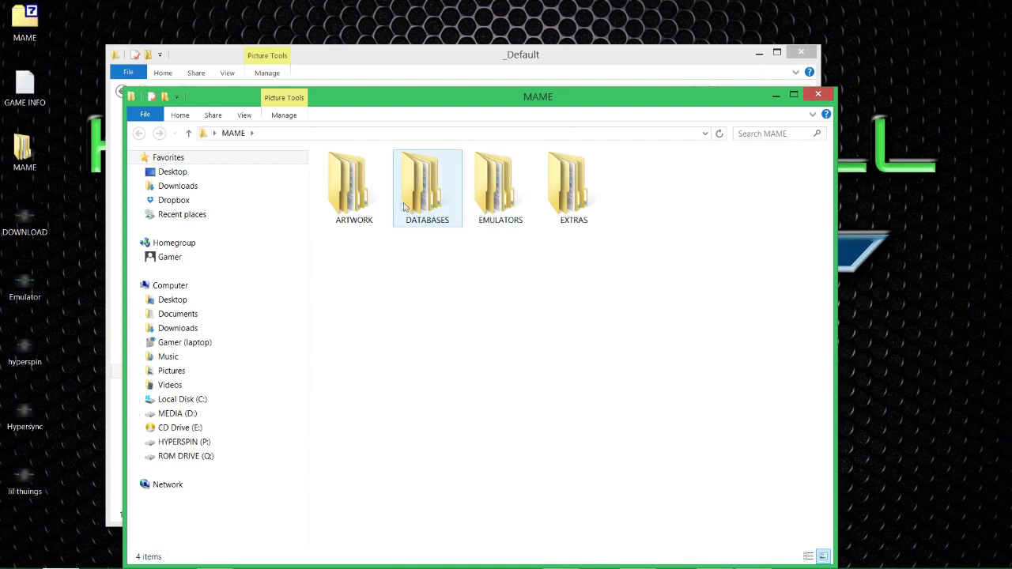
pyautogui.doubleClick(571, 202)
pyautogui.doubleClick(356, 175)
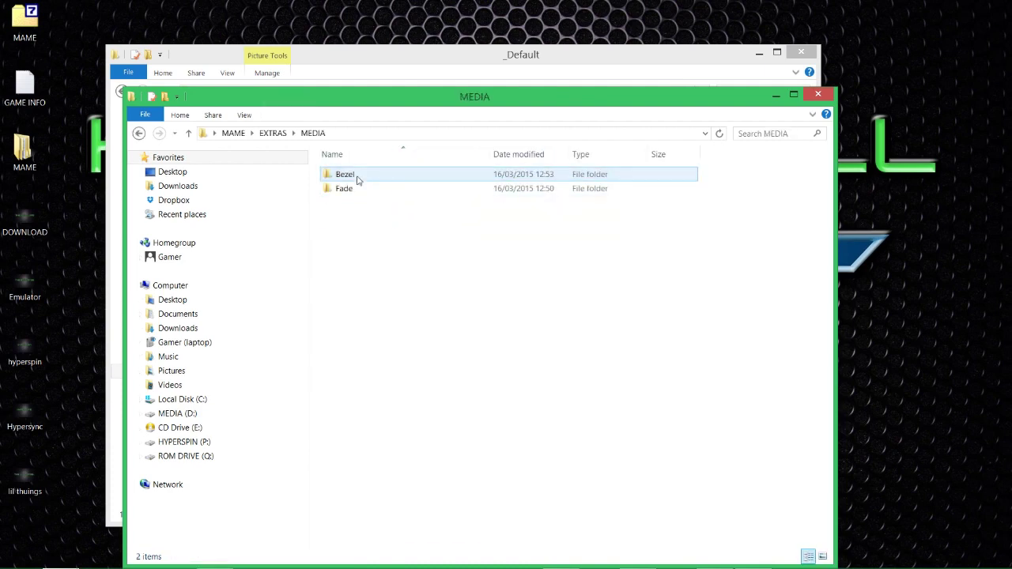
pyautogui.moveTo(329, 97); pyautogui.dragTo(479, 235)
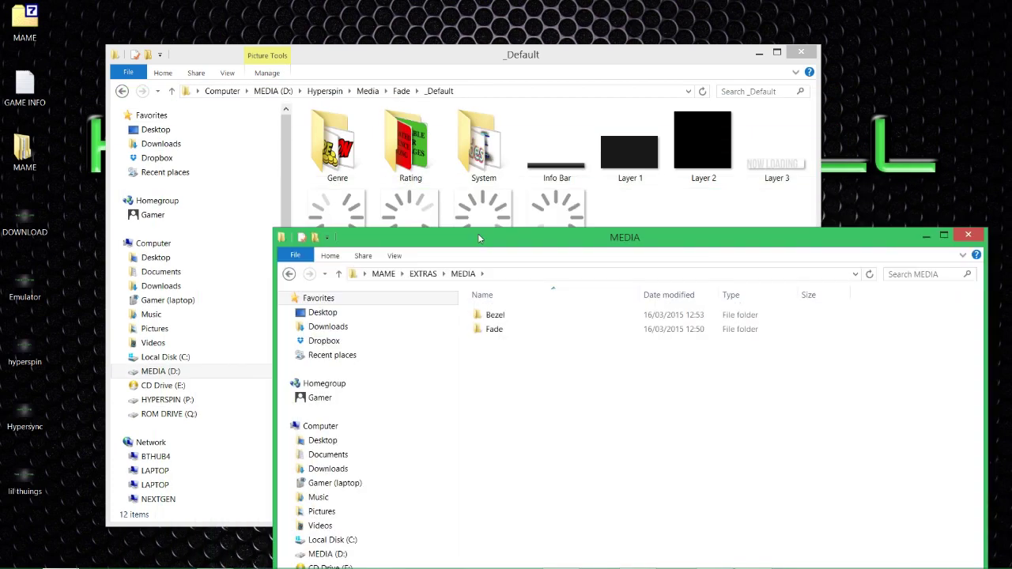
pyautogui.doubleClick(492, 329)
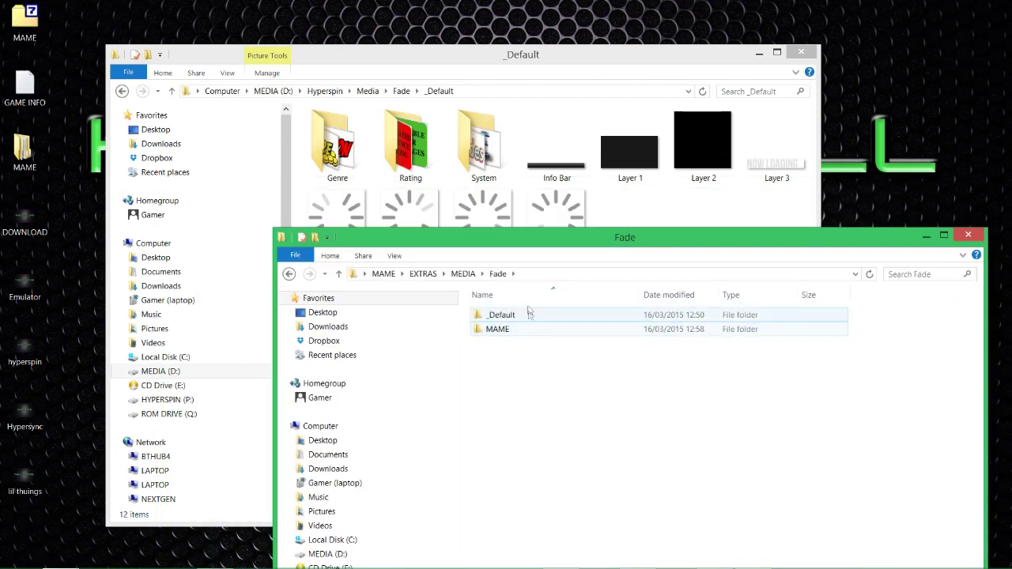
pyautogui.press('BackSpace')
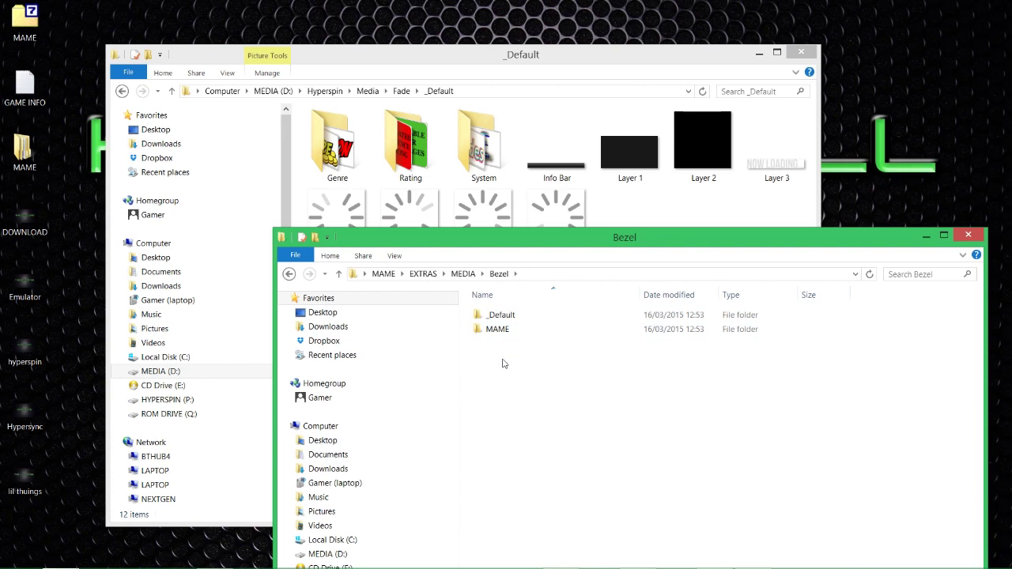
pyautogui.press('BackSpace')
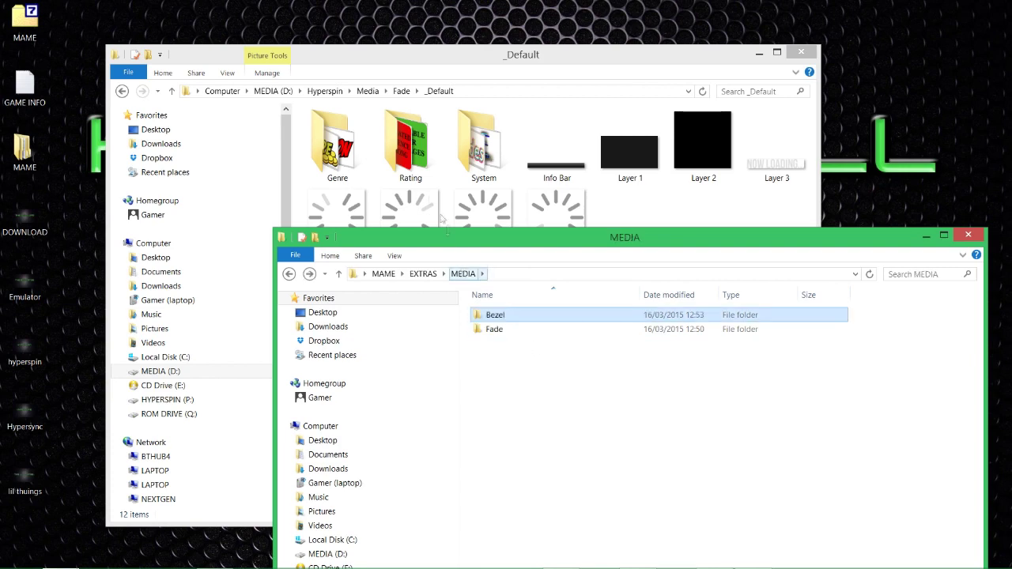
# Copy the Bezel and Fade folders from EXTRAS\MEDIA into Hyperspin's Media folder, replacing the files in the destination
pyautogui.click(172, 91)
pyautogui.click(172, 92)
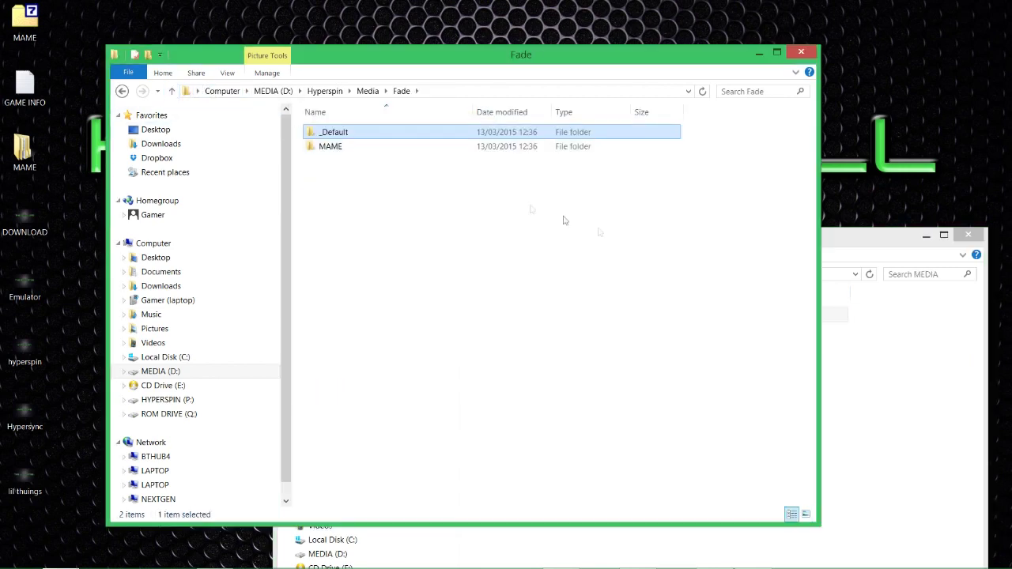
pyautogui.click(173, 91)
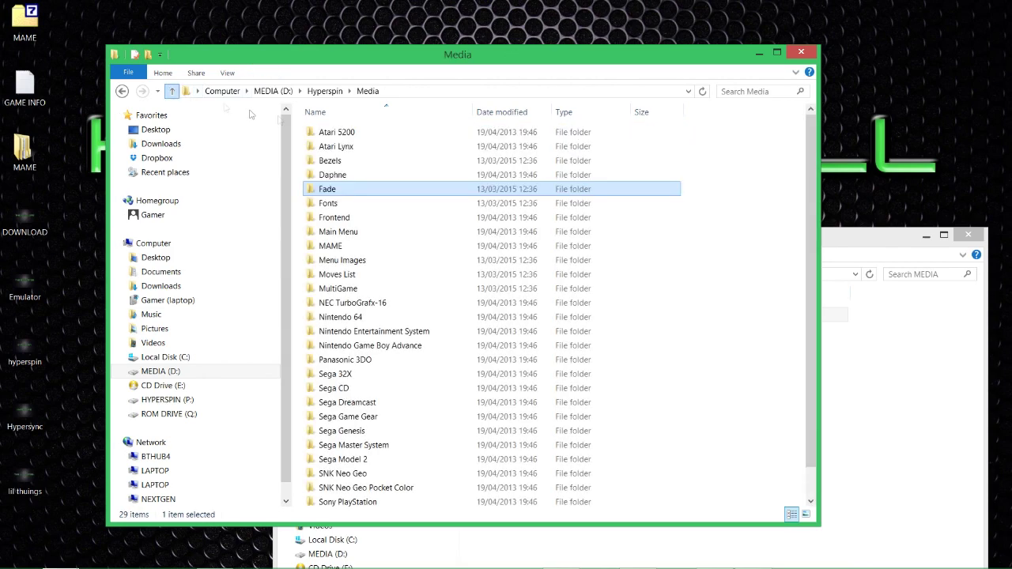
pyautogui.click(875, 246)
pyautogui.moveTo(585, 357); pyautogui.dragTo(745, 251)
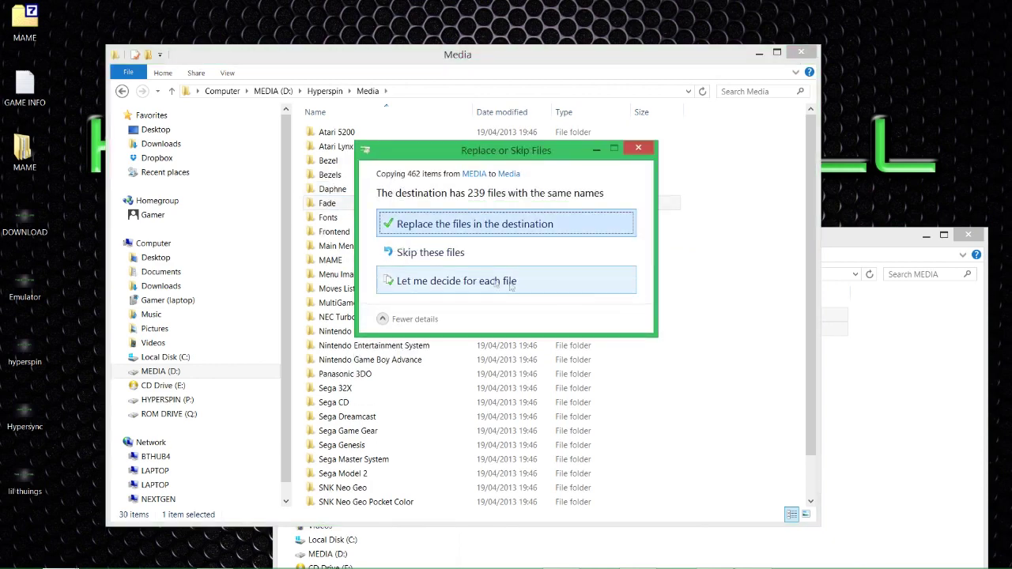
pyautogui.click(518, 226)
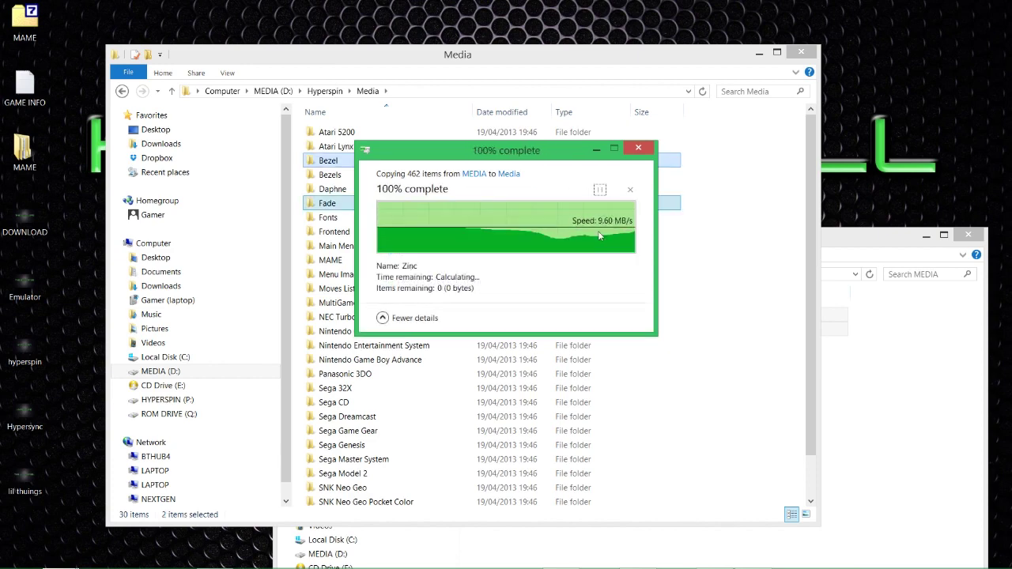
# Close the EXTRAS\MEDIA window and switch back to HyperLaunchHQ
pyautogui.click(846, 239)
pyautogui.click(967, 236)
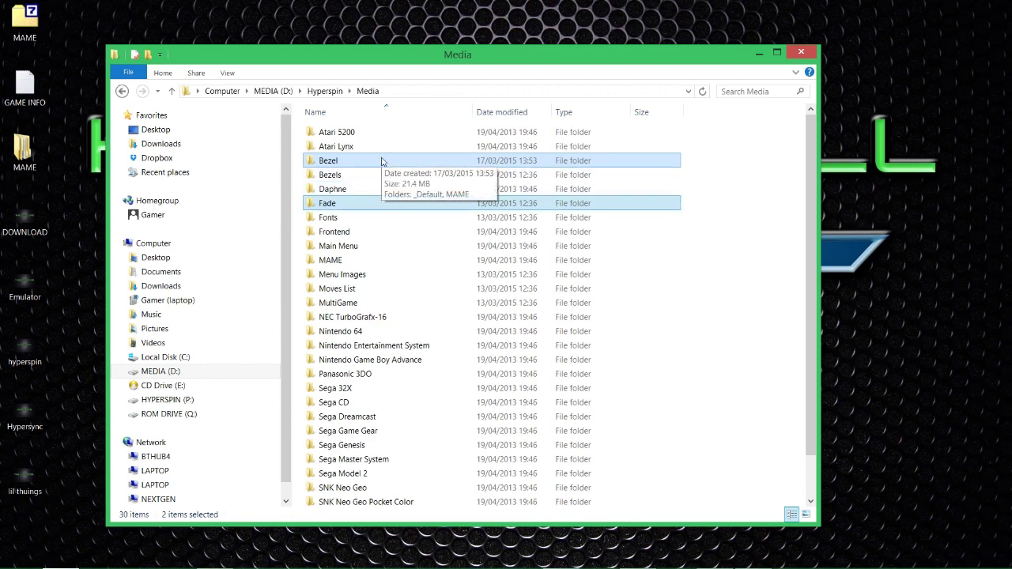
pyautogui.moveTo(425, 567)
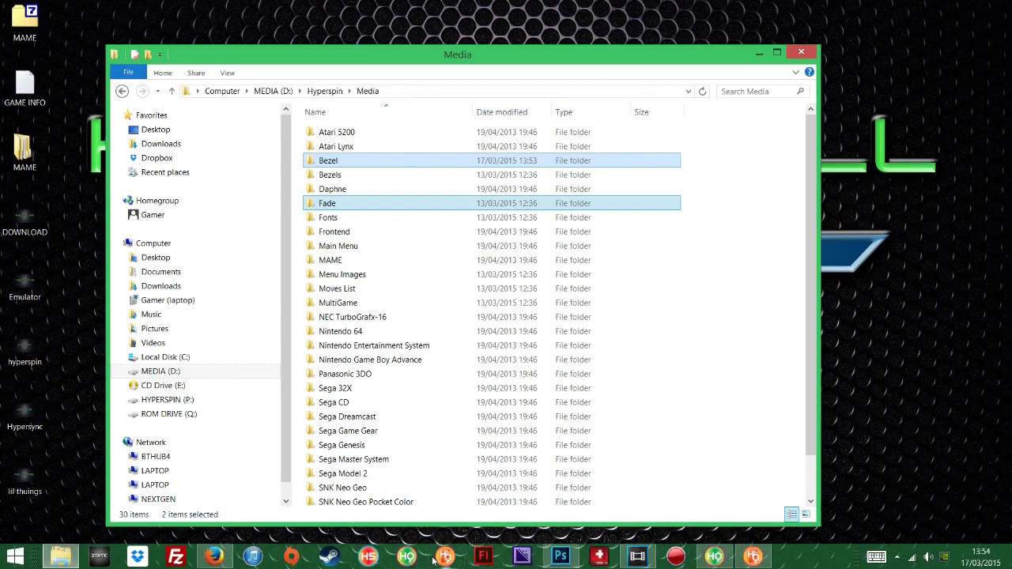
pyautogui.click(753, 558)
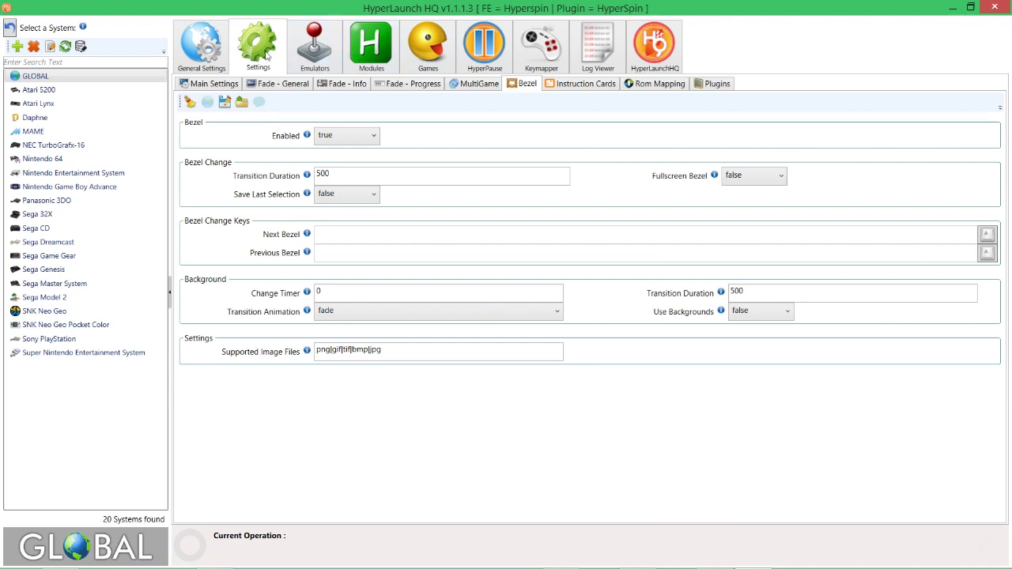
# Select the MAME system and run a system audit of its games
pyautogui.click(320, 55)
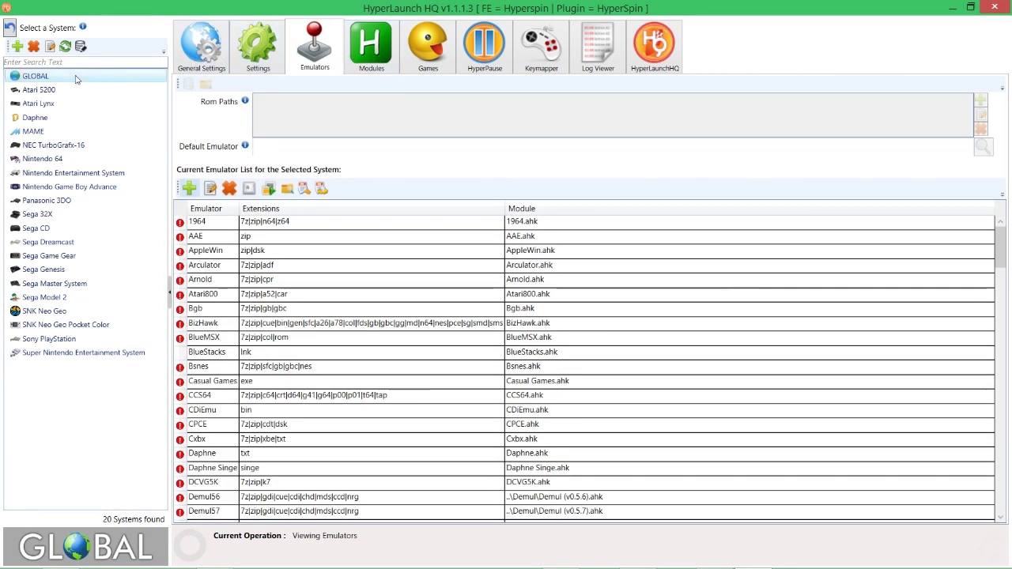
pyautogui.click(55, 131)
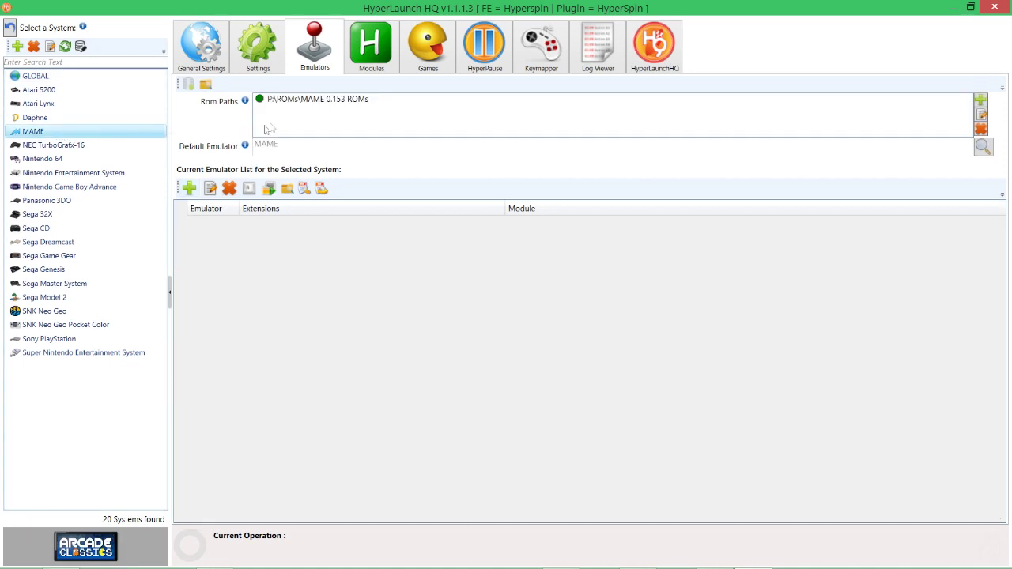
pyautogui.click(370, 60)
pyautogui.click(440, 70)
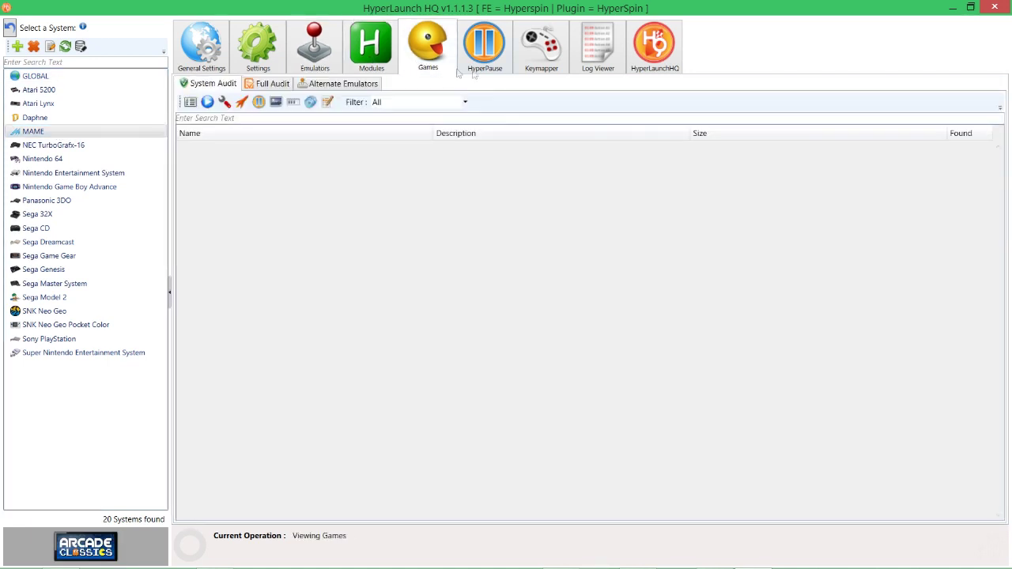
pyautogui.click(208, 102)
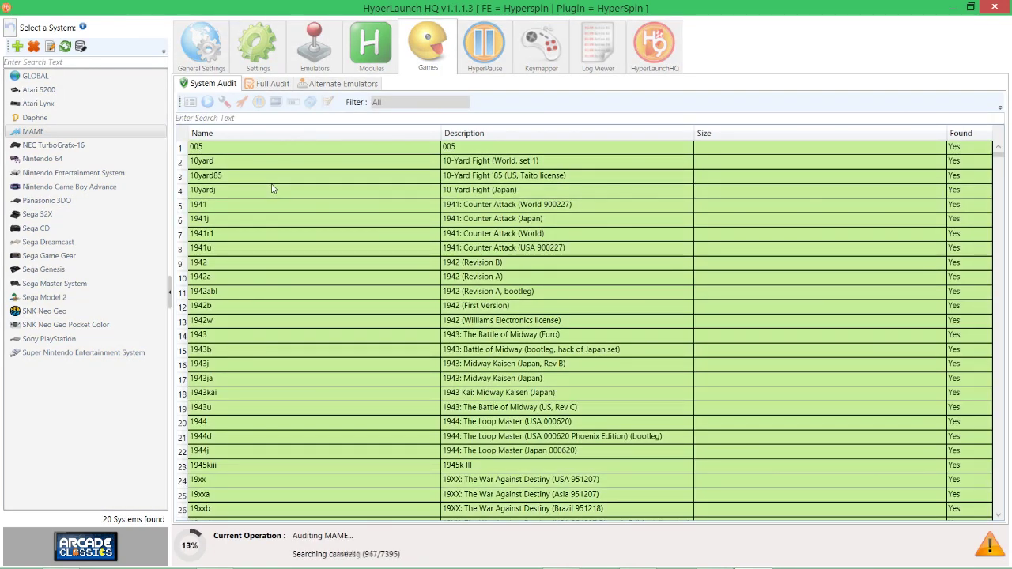
pyautogui.click(265, 354)
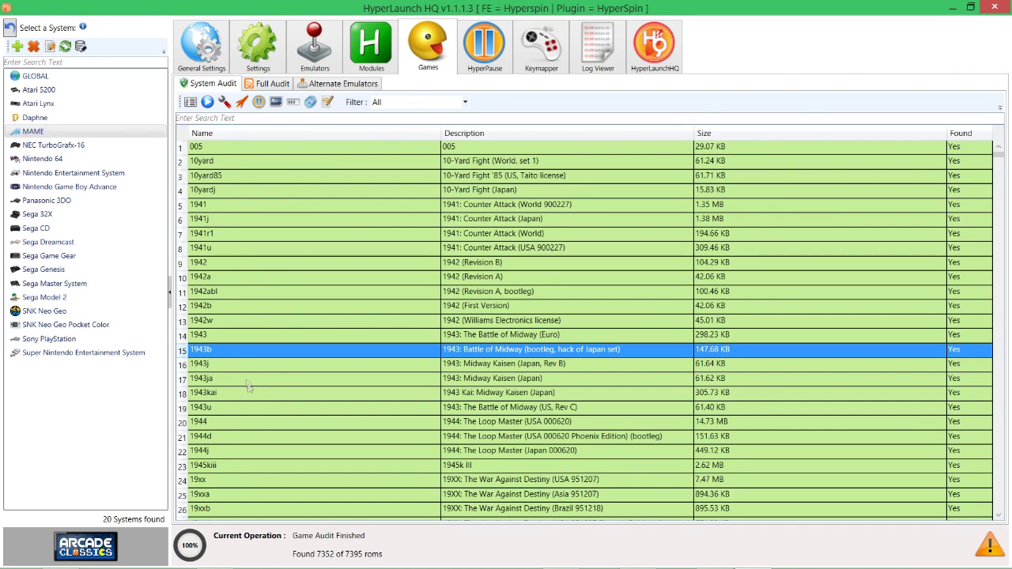
# Find a USA version of Street Fighter II: The World Warrior in the audited list and launch it as a test
pyautogui.scroll(-13, 267, 323)
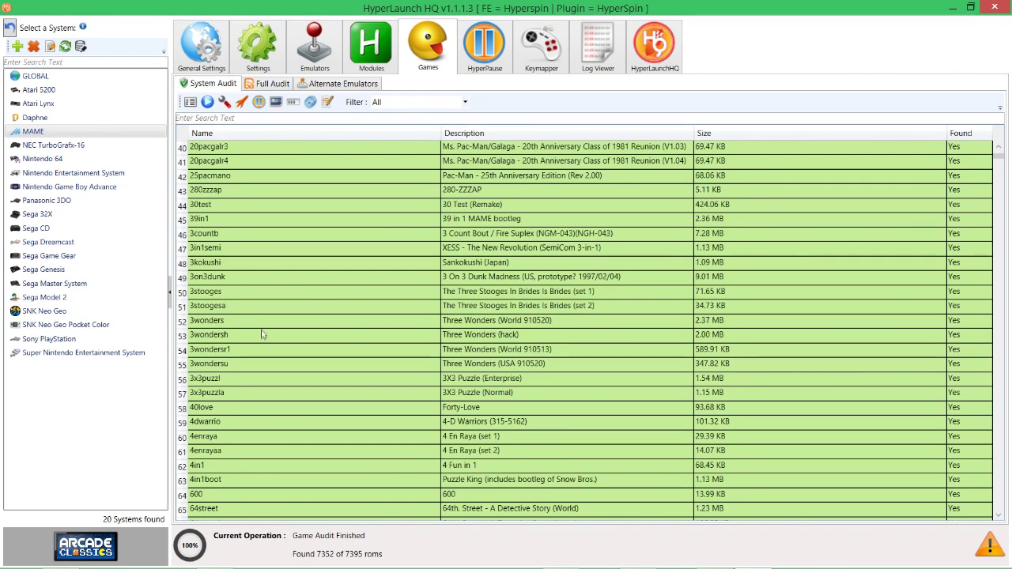
pyautogui.scroll(-20, 286, 379)
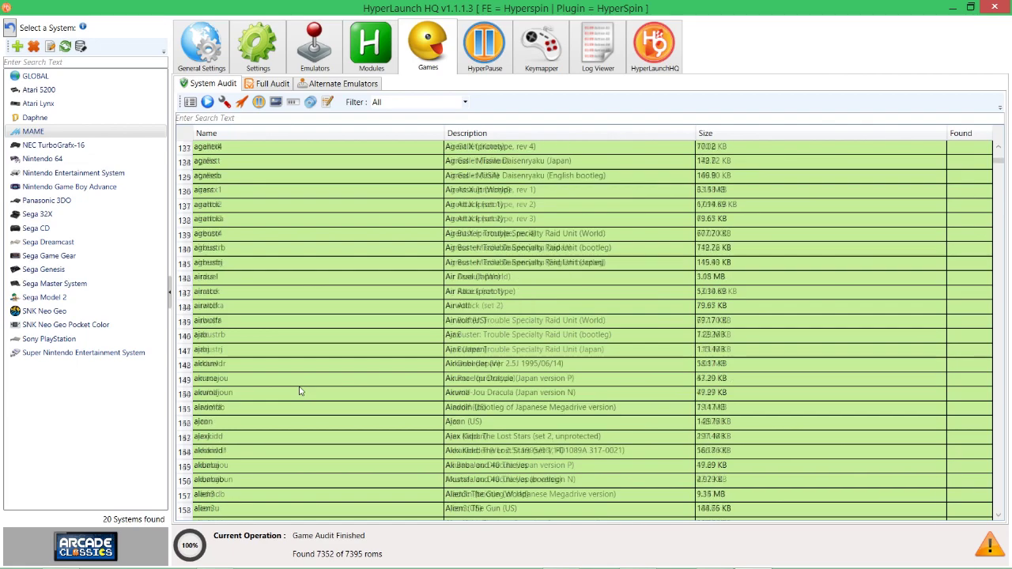
pyautogui.scroll(-20, 312, 395)
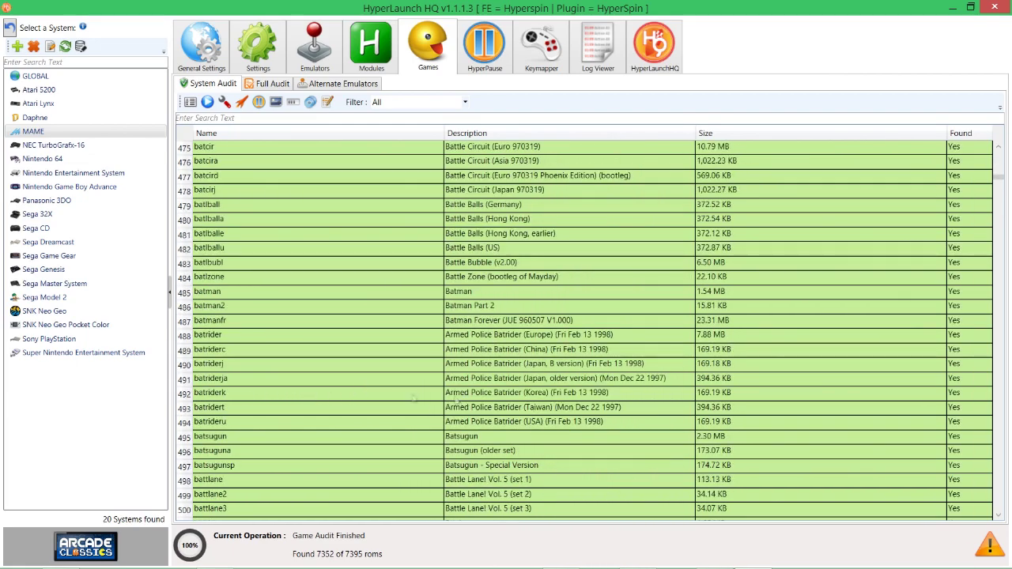
pyautogui.moveTo(998, 181); pyautogui.dragTo(1009, 419)
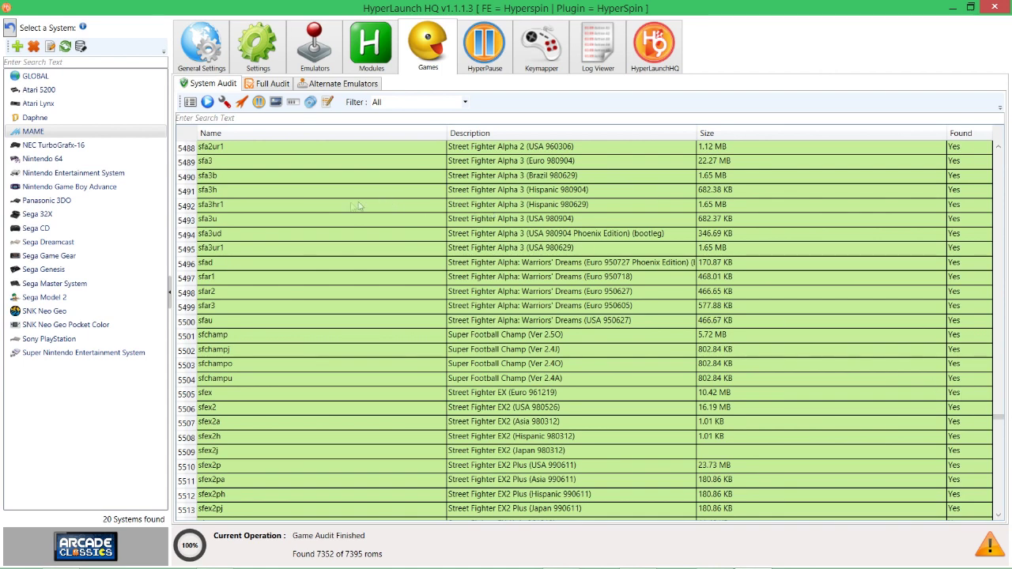
pyautogui.scroll(3, 322, 208)
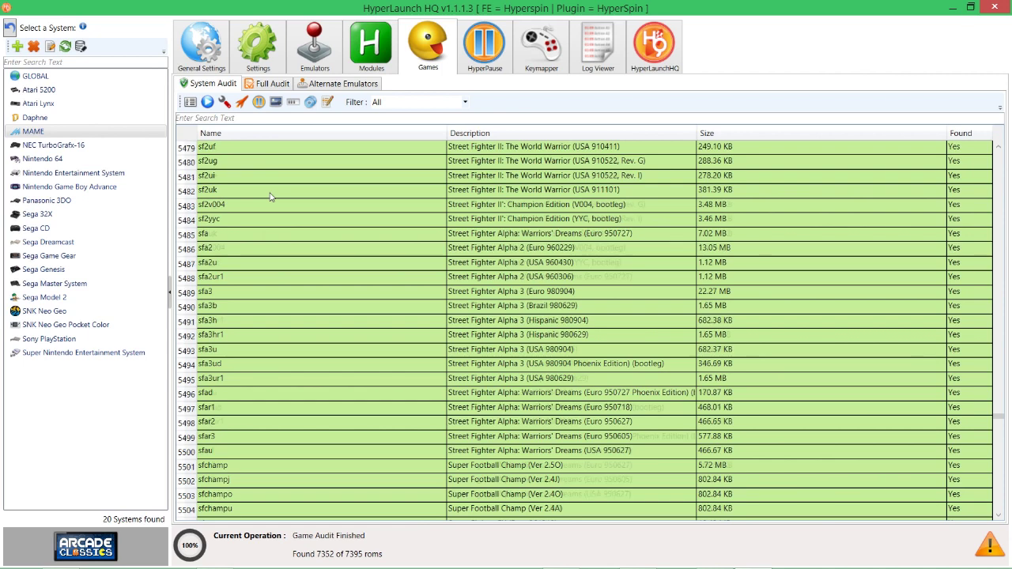
pyautogui.scroll(2, 270, 197)
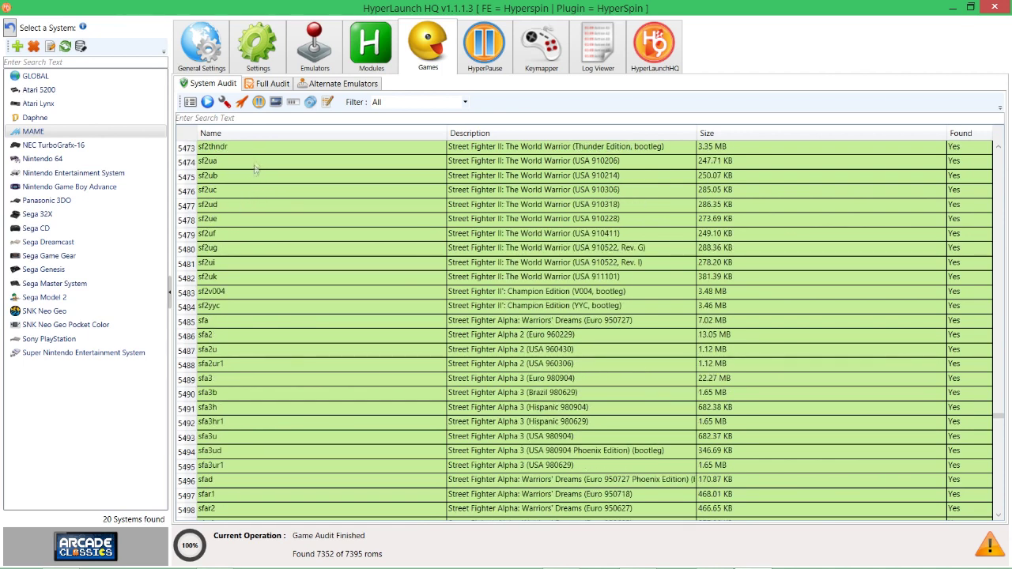
pyautogui.click(268, 248)
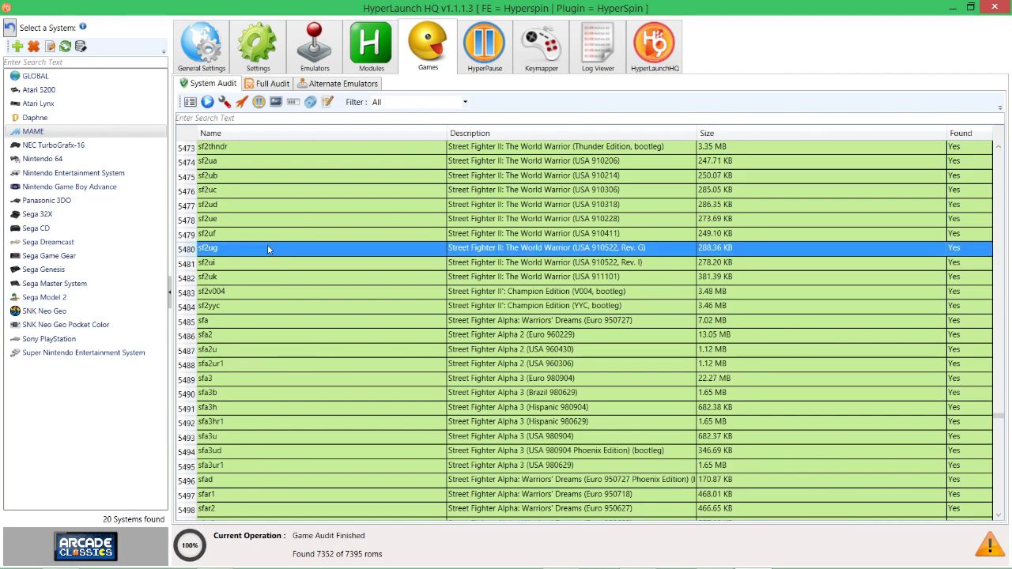
pyautogui.click(242, 102)
pyautogui.click(231, 268)
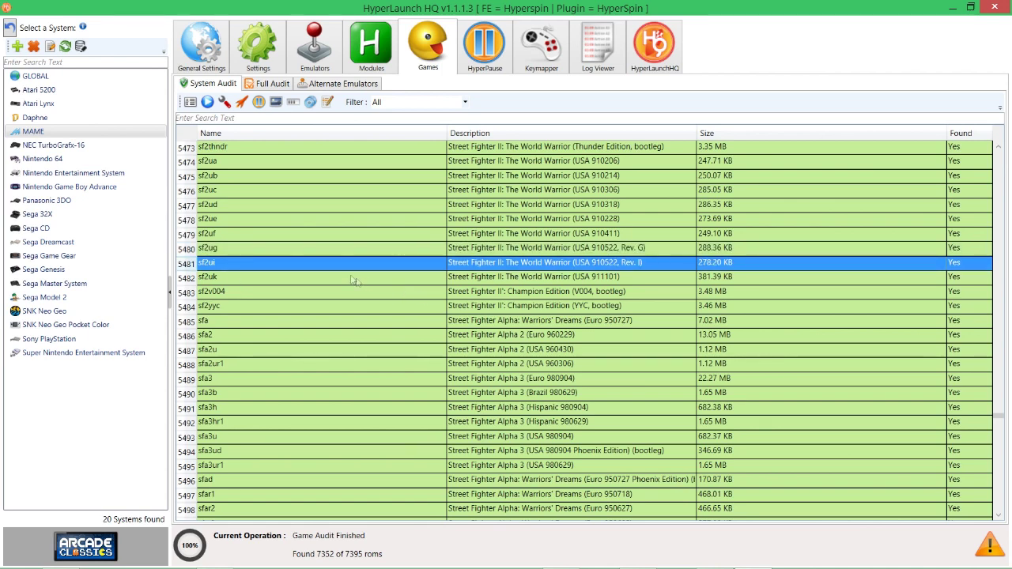
# In the GLOBAL general fade settings, set both the Fade In and Fade Out delays to 5000
pyautogui.click(327, 63)
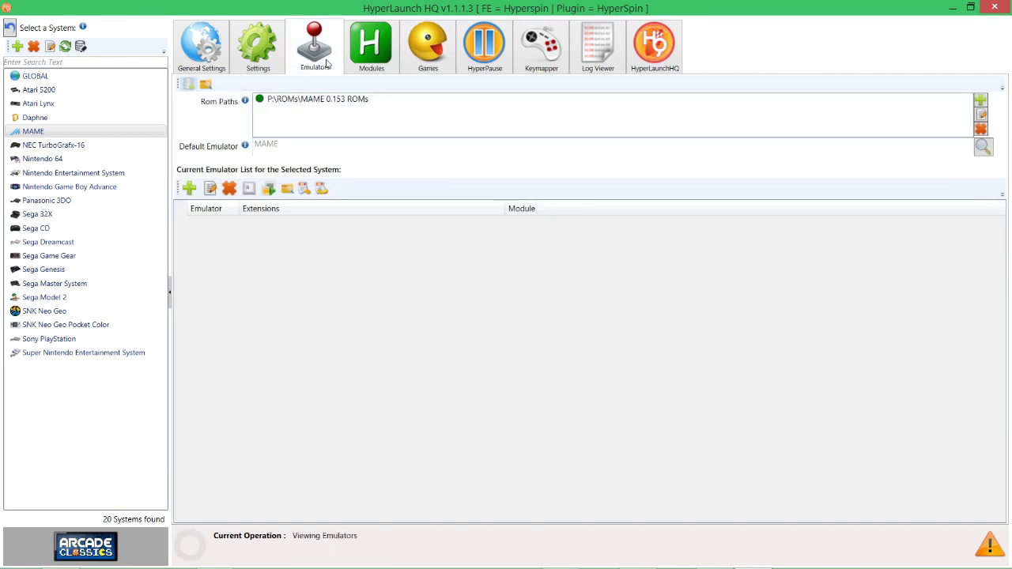
pyautogui.click(248, 49)
pyautogui.click(292, 85)
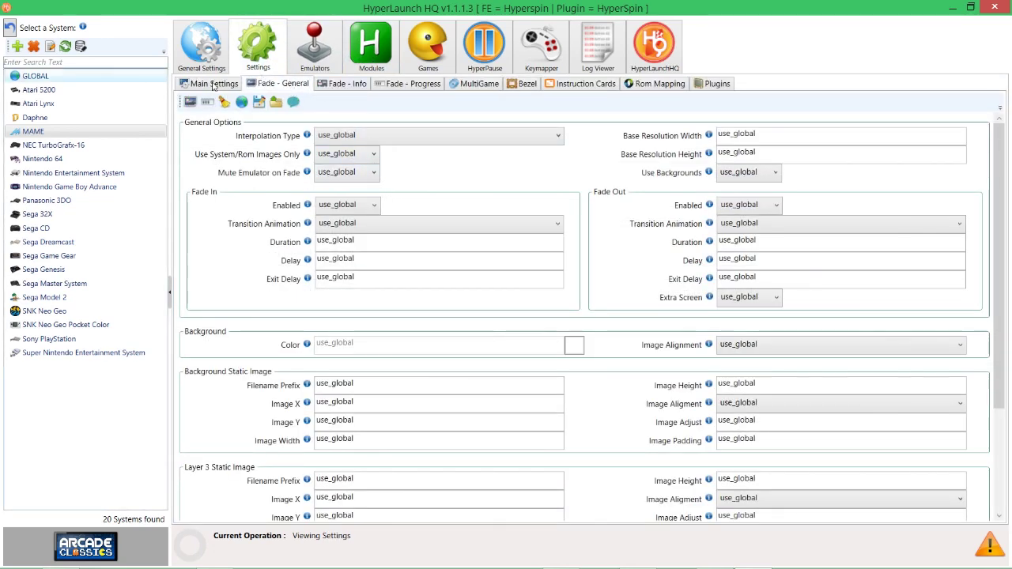
pyautogui.click(103, 76)
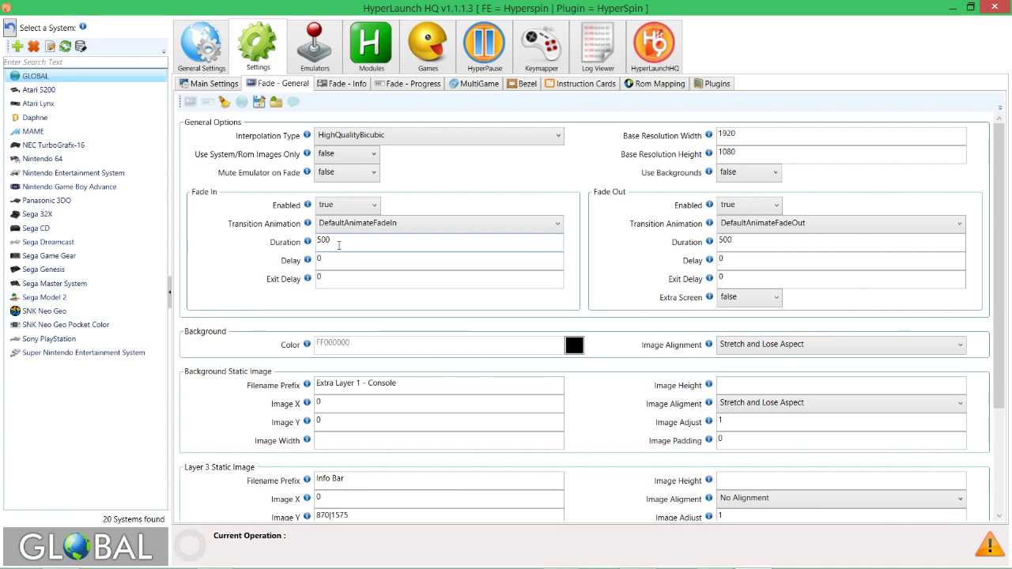
pyautogui.moveTo(331, 241); pyautogui.dragTo(313, 248)
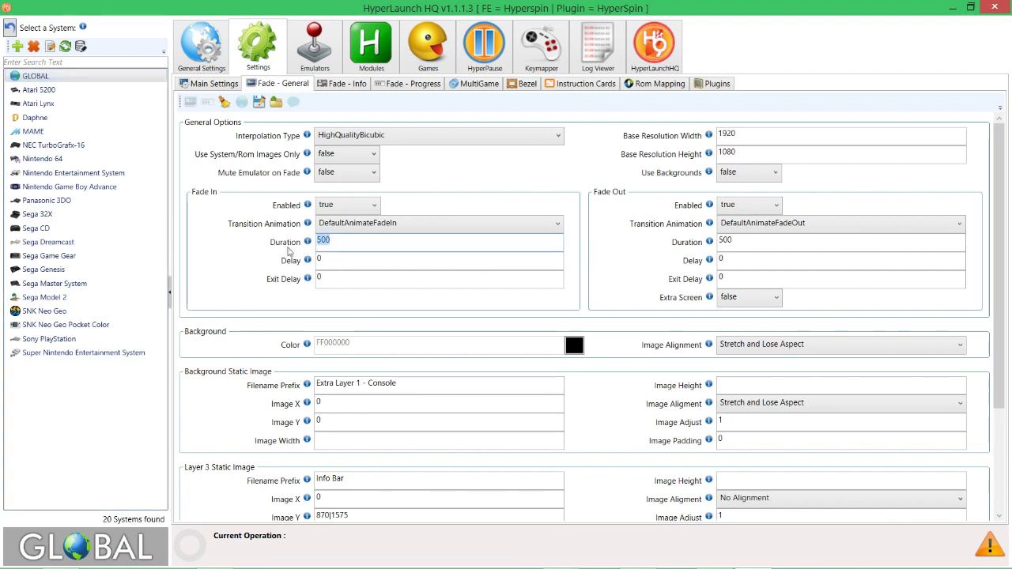
pyautogui.moveTo(313, 247)
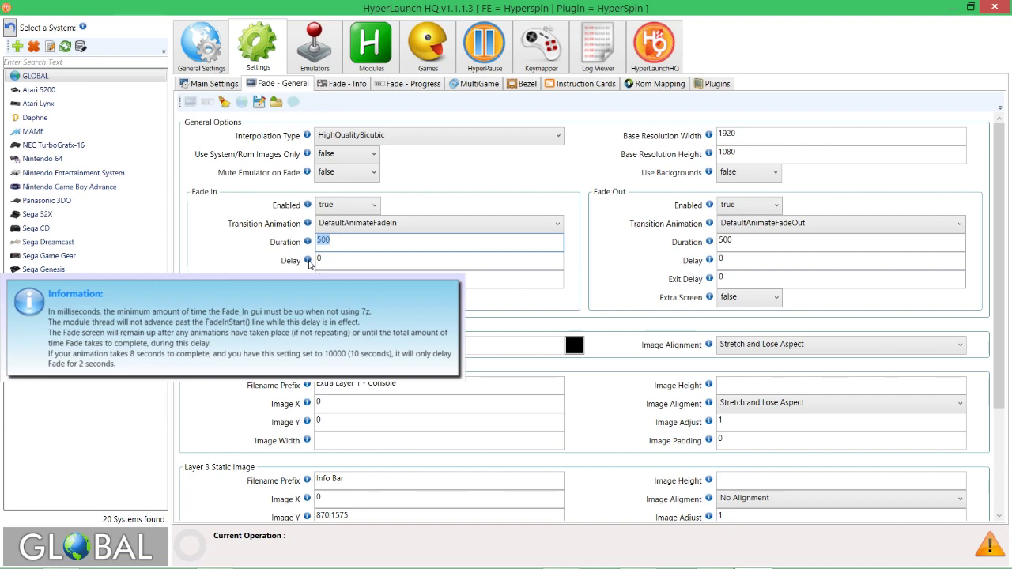
pyautogui.press('Tab')
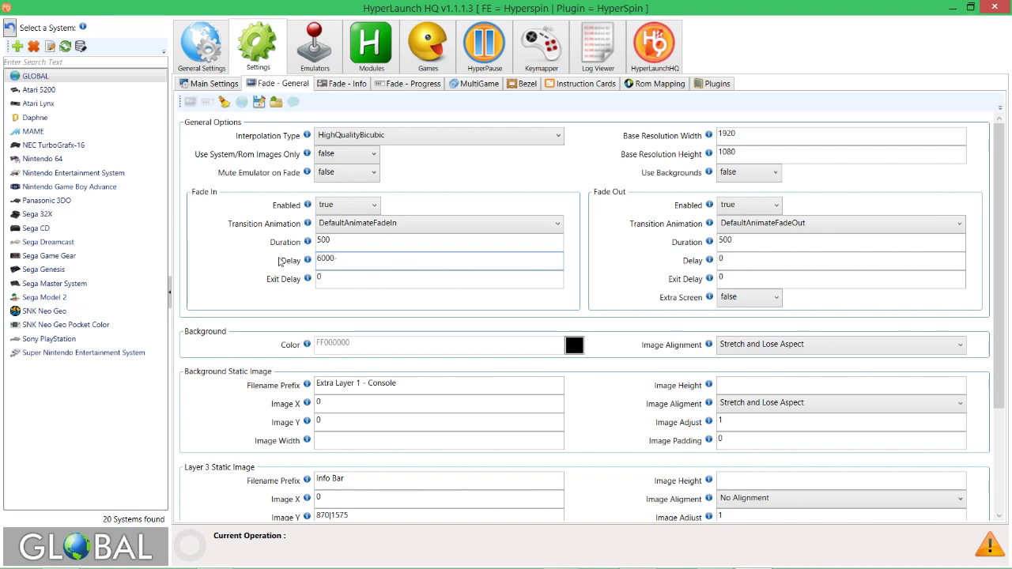
pyautogui.press('BackSpace')
pyautogui.press('BackSpace')
pyautogui.press('BackSpace')
pyautogui.write('5000')
pyautogui.moveTo(751, 261); pyautogui.dragTo(708, 269)
pyautogui.write('500')
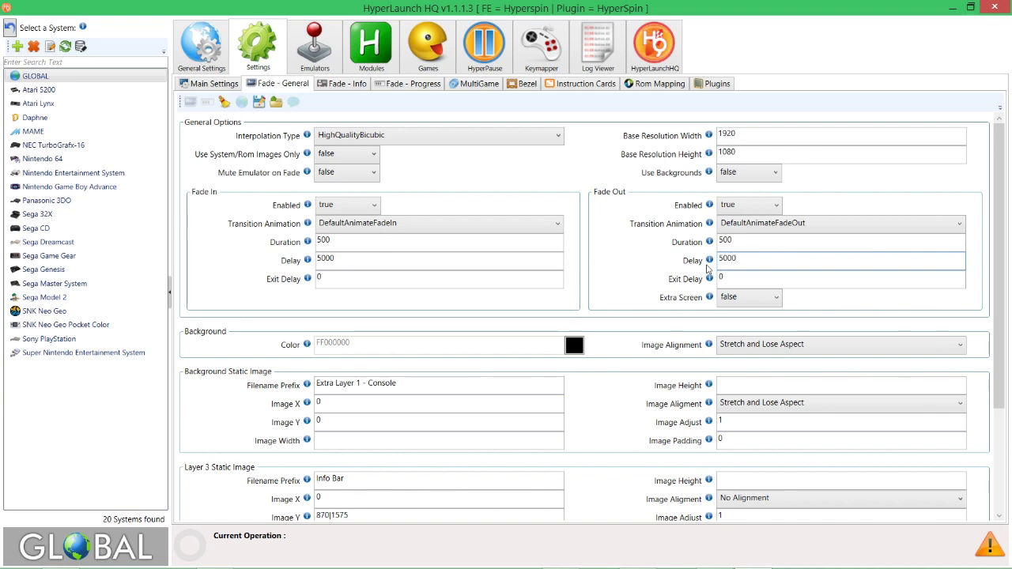
# Return to the MAME system and rerun the audit of its game list
pyautogui.click(33, 131)
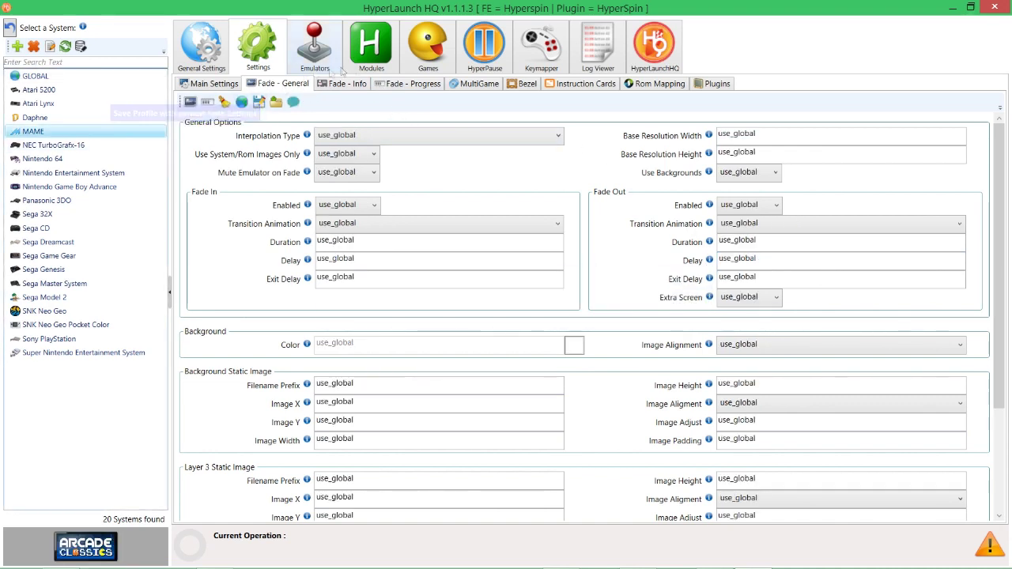
pyautogui.click(419, 62)
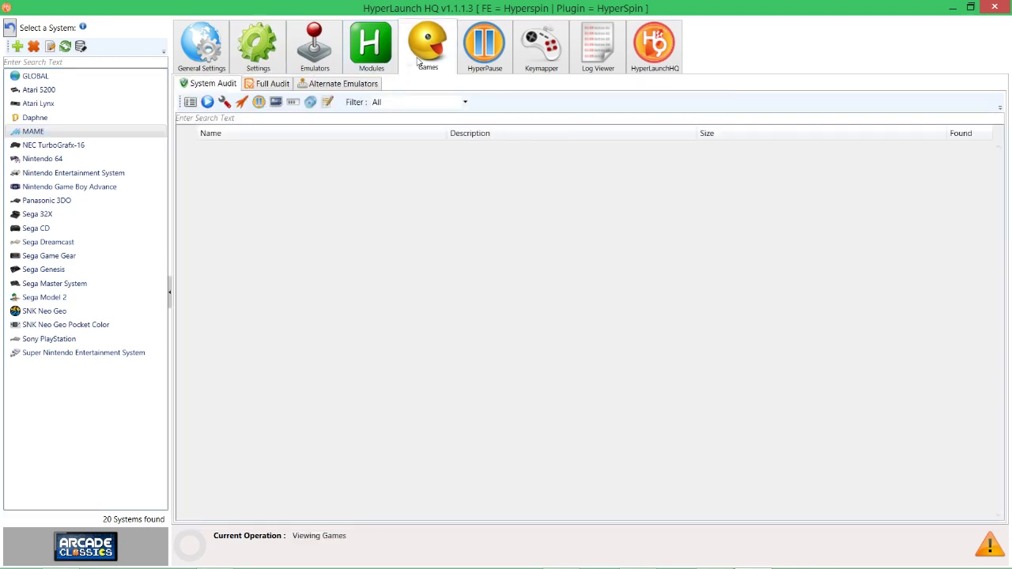
pyautogui.click(207, 102)
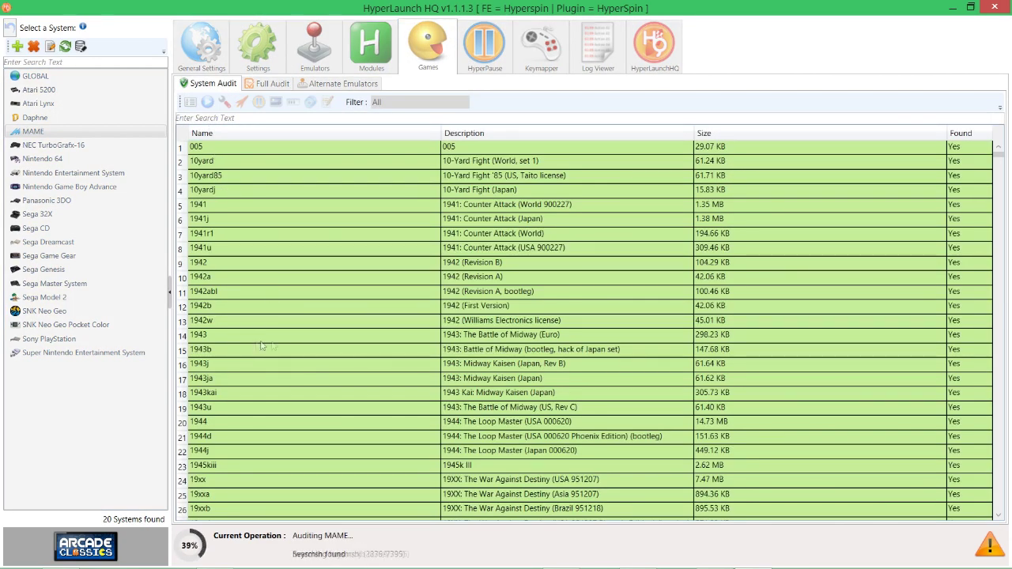
# Find Amigo in the audited MAME list and launch it to test the fade screens
pyautogui.scroll(-13, 409, 423)
pyautogui.scroll(-20, 410, 423)
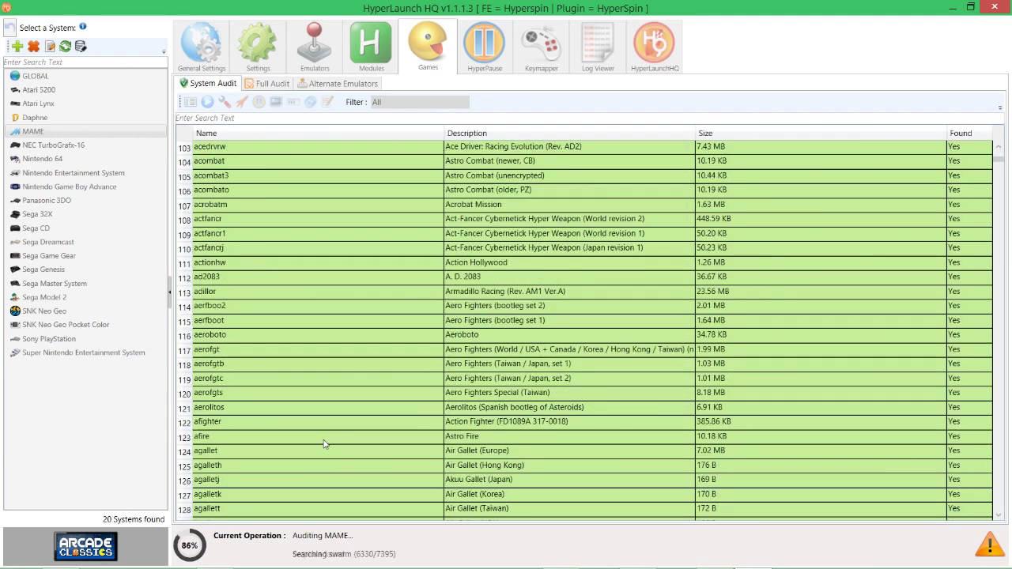
pyautogui.scroll(-20, 344, 425)
pyautogui.scroll(6, 344, 426)
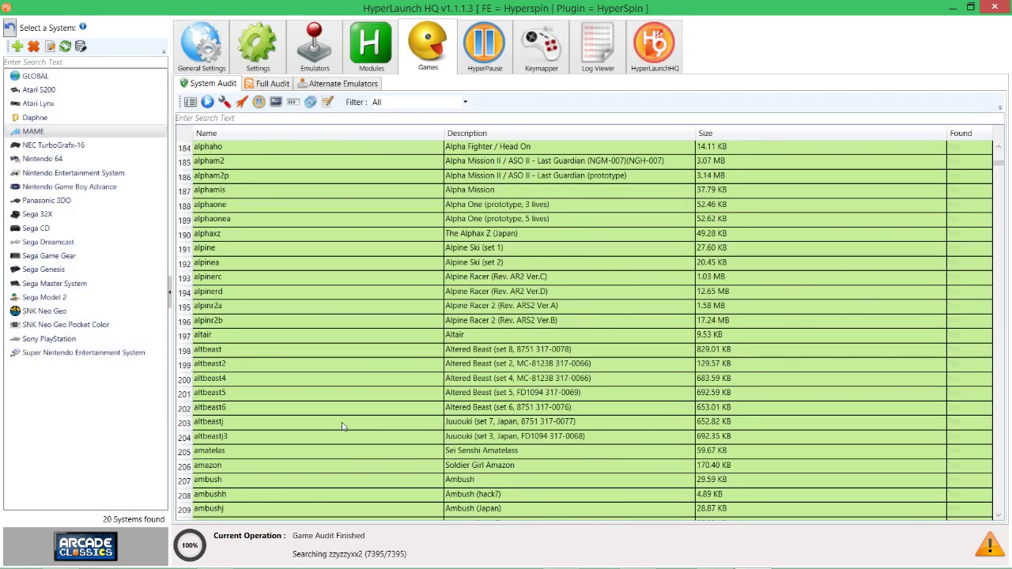
pyautogui.click(288, 310)
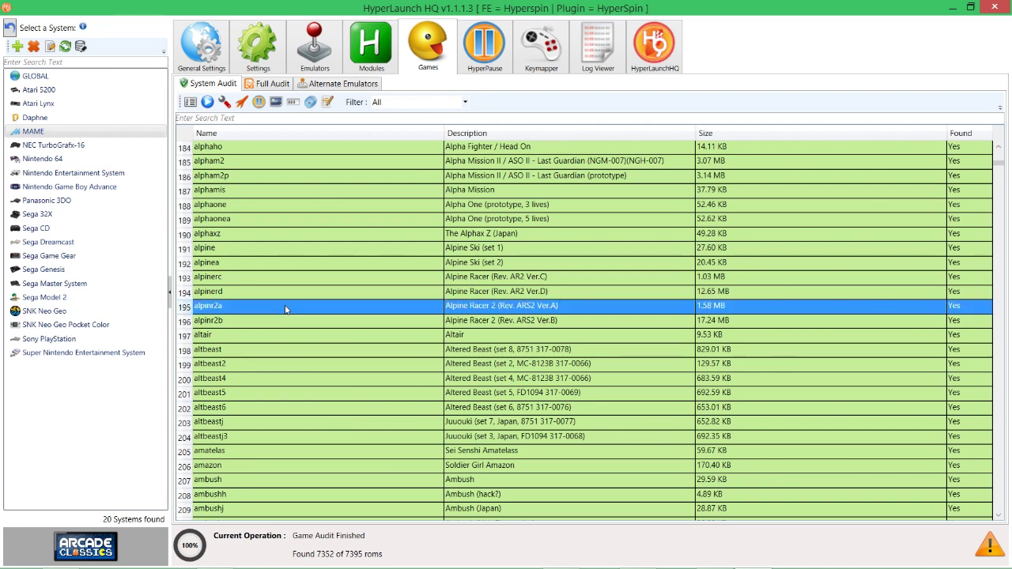
pyautogui.scroll(-8, 284, 346)
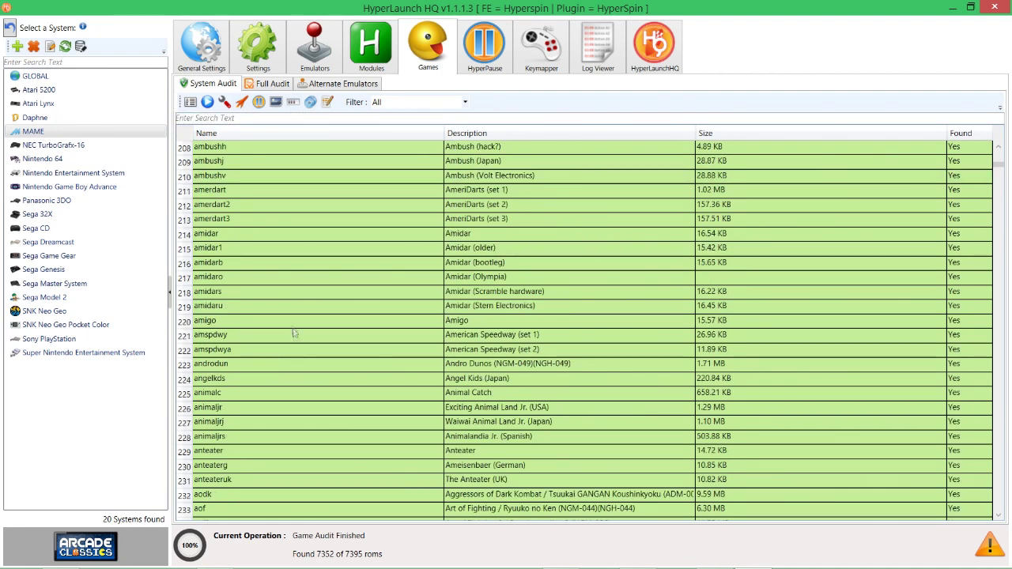
pyautogui.click(270, 308)
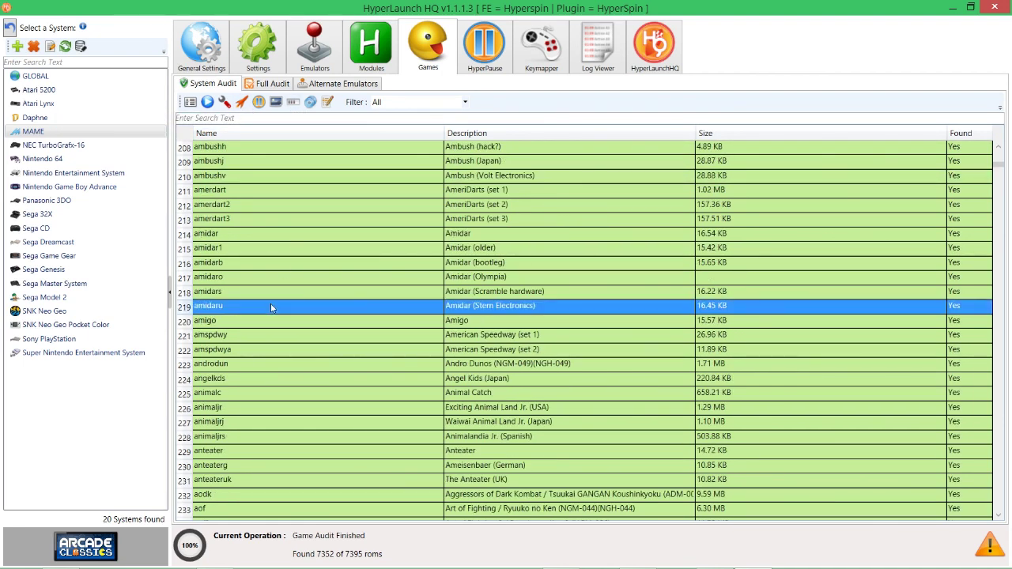
pyautogui.click(269, 319)
pyautogui.click(241, 102)
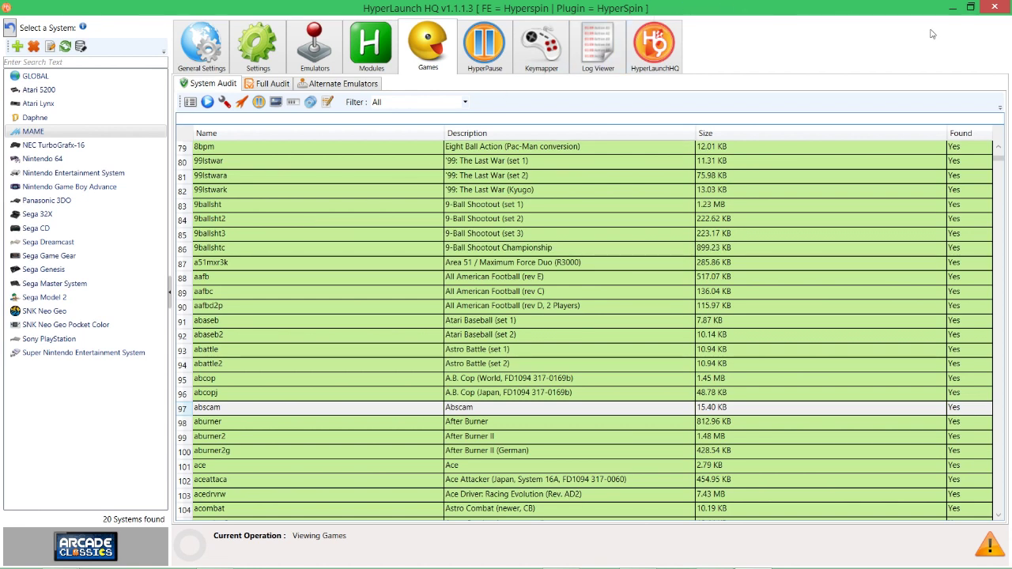
# Close HyperLaunchHQ and the Desktop folder window, and start HyperSpin
pyautogui.click(995, 8)
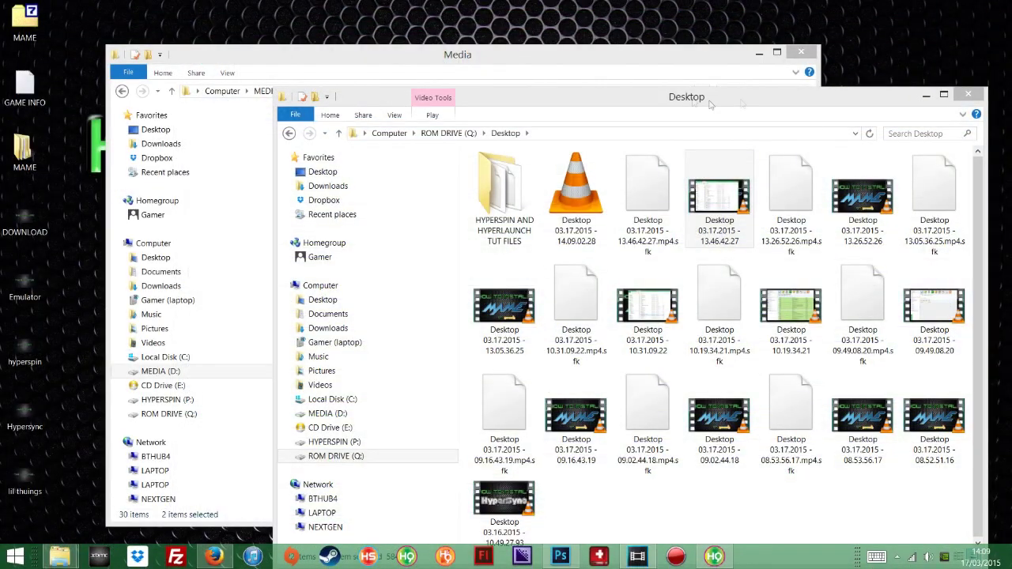
pyautogui.click(967, 94)
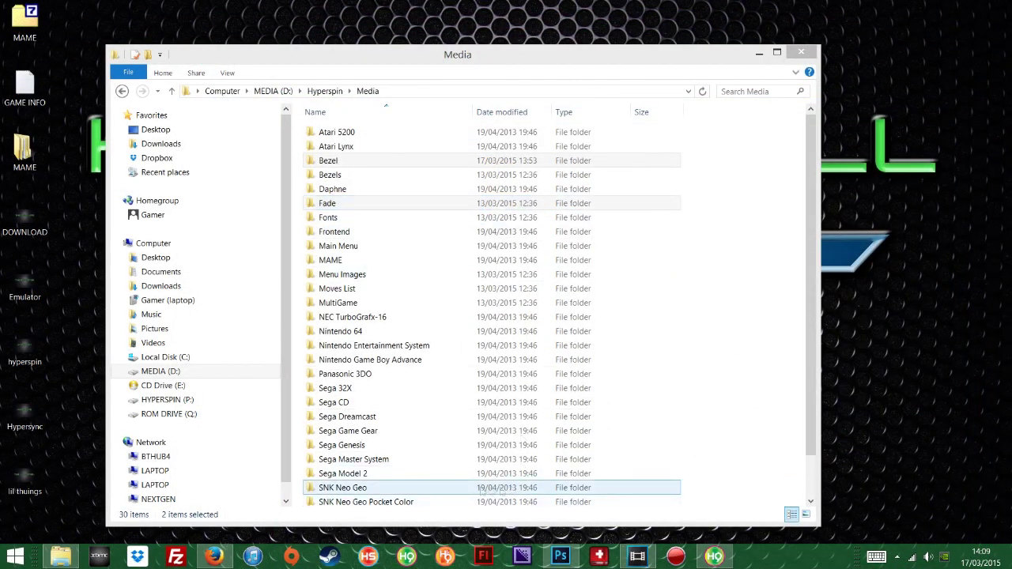
pyautogui.click(373, 559)
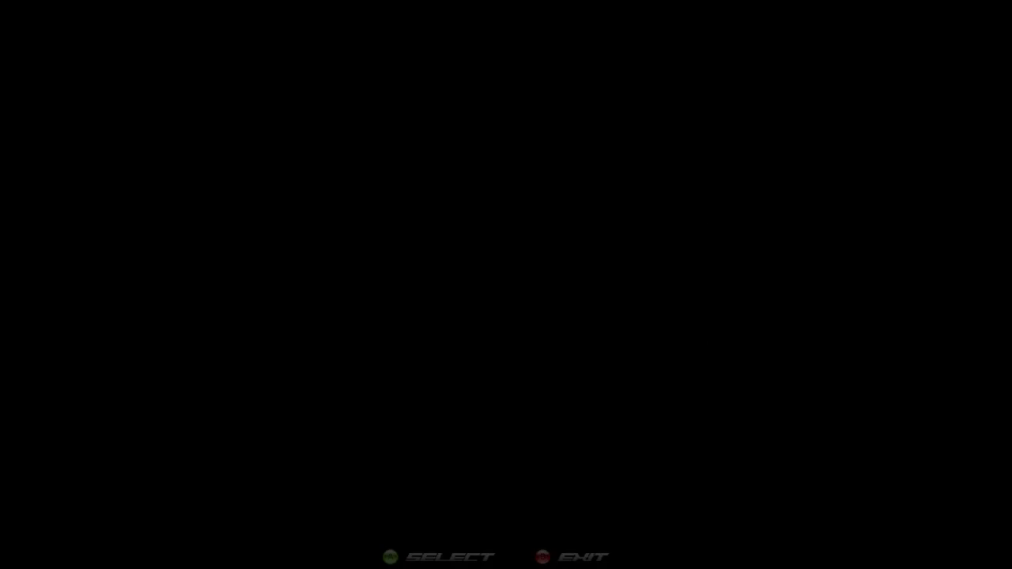
# Browse HyperSpin's MAME game wheel to X-Men and launch the game
pyautogui.press('Down')
pyautogui.press('Down')
pyautogui.press('Down')
pyautogui.press('Down')
pyautogui.press('Down')
pyautogui.press('Down')
pyautogui.press('Down')
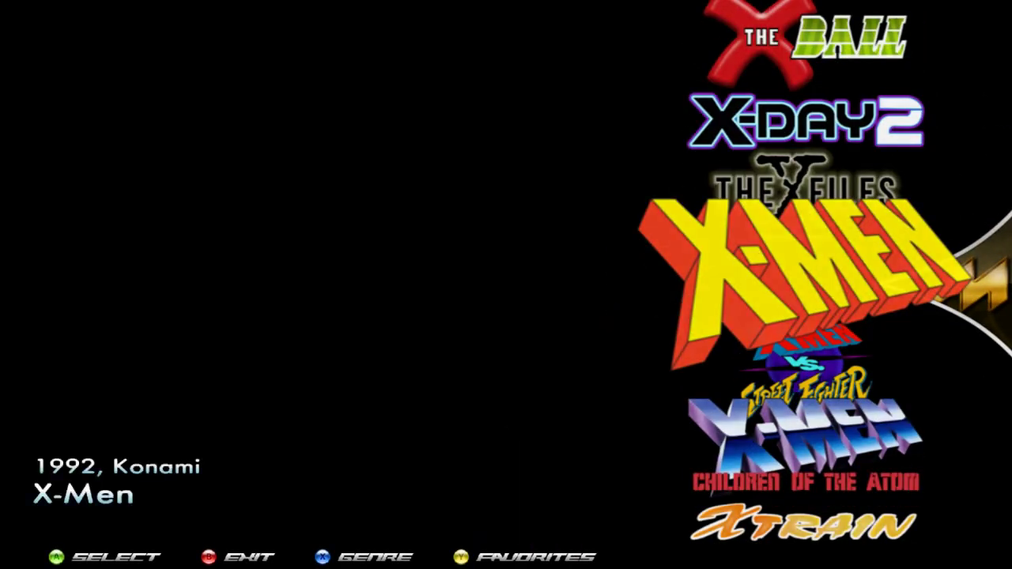
pyautogui.press('Return')
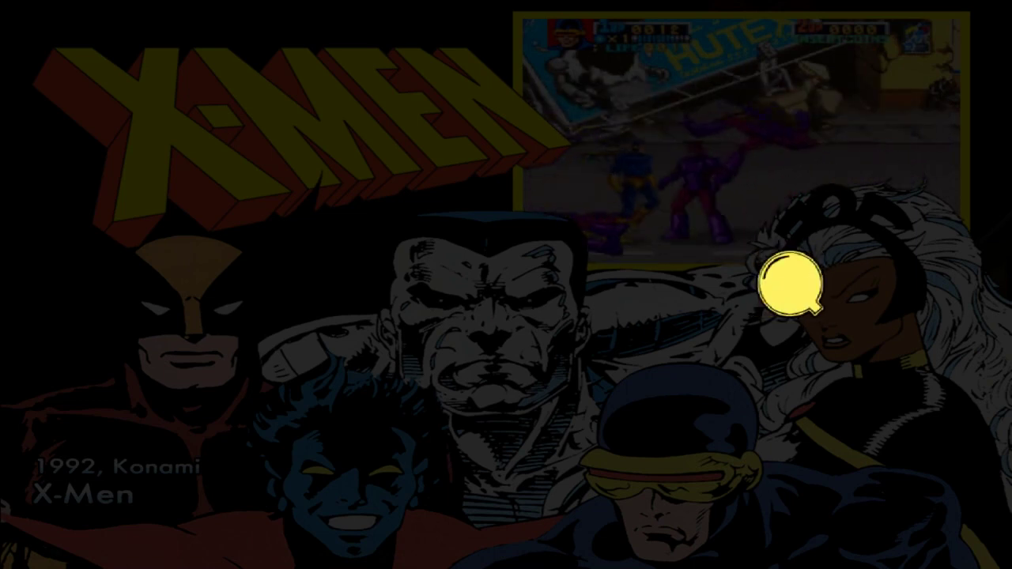
pyautogui.press('Up')
pyautogui.press('Return')
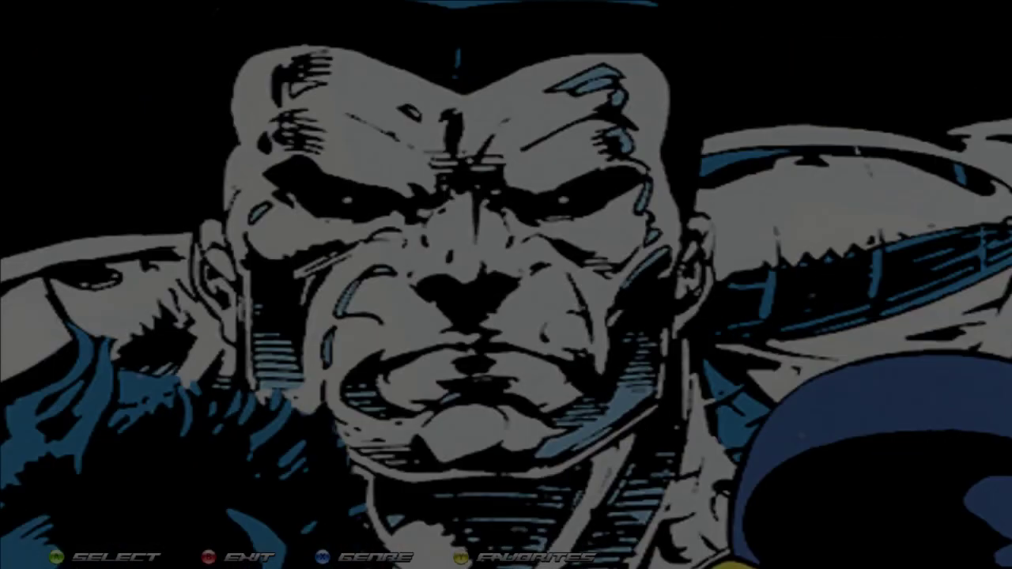
# Browse HyperSpin's MAME game wheel to Street Fighter Alpha 3 and launch the game
pyautogui.press('Down')
pyautogui.press('Down')
pyautogui.press('Down')
pyautogui.press('Down')
pyautogui.press('Down')
pyautogui.press('Down')
pyautogui.press('Down')
pyautogui.press('Down')
pyautogui.press('Down')
pyautogui.press('Down')
pyautogui.press('Down')
pyautogui.press('Down')
pyautogui.press('Down')
pyautogui.press('Down')
pyautogui.press('Down')
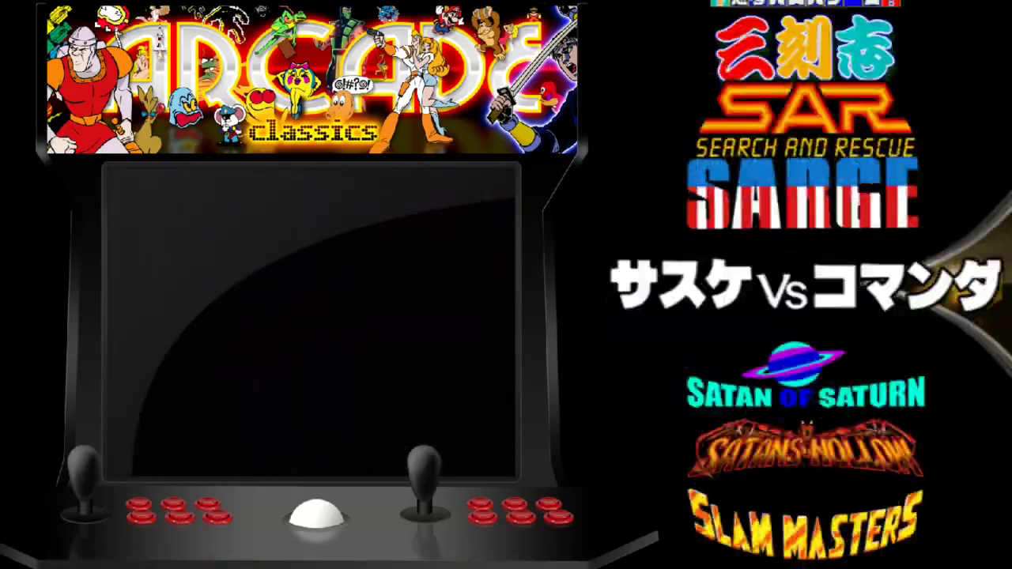
pyautogui.press('Down')
pyautogui.press('Down')
pyautogui.press('Down')
pyautogui.press('Down')
pyautogui.press('Down')
pyautogui.press('Down')
pyautogui.press('Down')
pyautogui.press('Down')
pyautogui.press('Down')
pyautogui.press('Down')
pyautogui.press('Down')
pyautogui.press('Down')
pyautogui.press('Down')
pyautogui.press('Down')
pyautogui.press('Down')
pyautogui.press('Down')
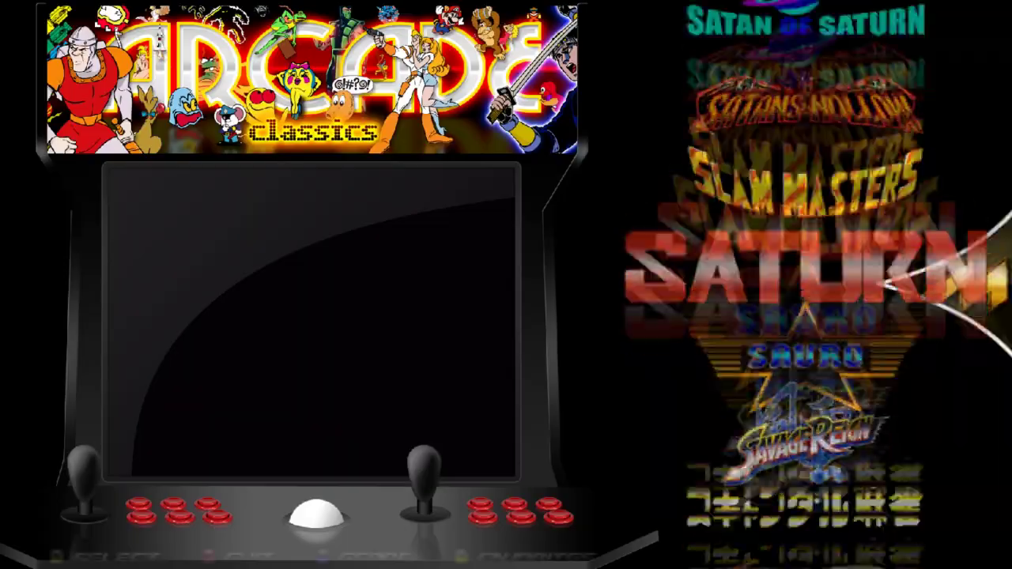
pyautogui.press('Down')
pyautogui.press('Down')
pyautogui.press('Down')
pyautogui.press('Down')
pyautogui.press('Down')
pyautogui.press('Down')
pyautogui.press('Down')
pyautogui.press('Down')
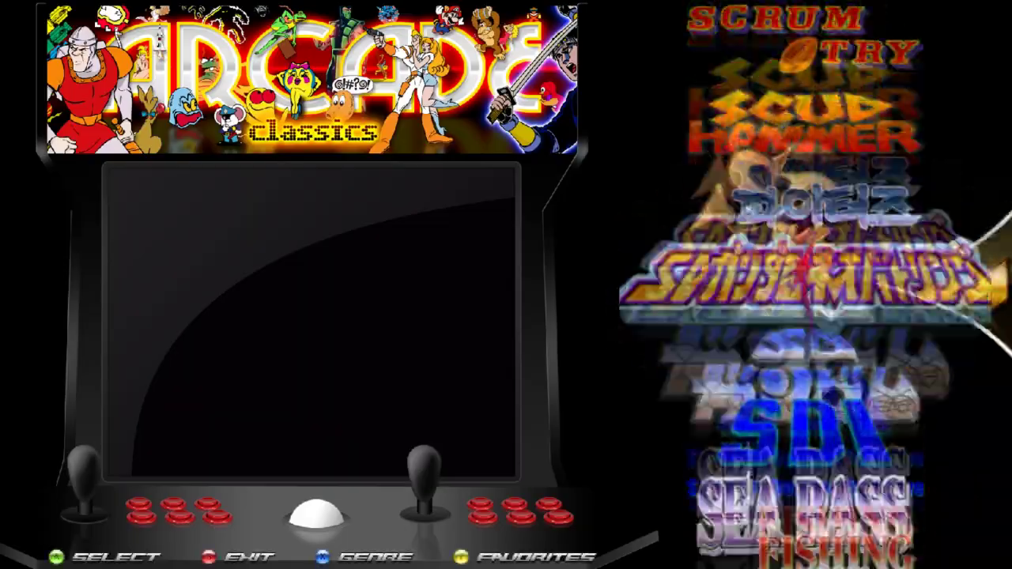
pyautogui.press('Down')
pyautogui.press('Down')
pyautogui.press('Down')
pyautogui.press('Down')
pyautogui.press('Down')
pyautogui.press('Down')
pyautogui.press('Down')
pyautogui.press('Down')
pyautogui.press('Down')
pyautogui.press('Down')
pyautogui.press('Down')
pyautogui.press('Down')
pyautogui.press('Down')
pyautogui.press('Down')
pyautogui.press('Down')
pyautogui.press('Down')
pyautogui.press('Down')
pyautogui.press('Down')
pyautogui.press('Down')
pyautogui.press('Down')
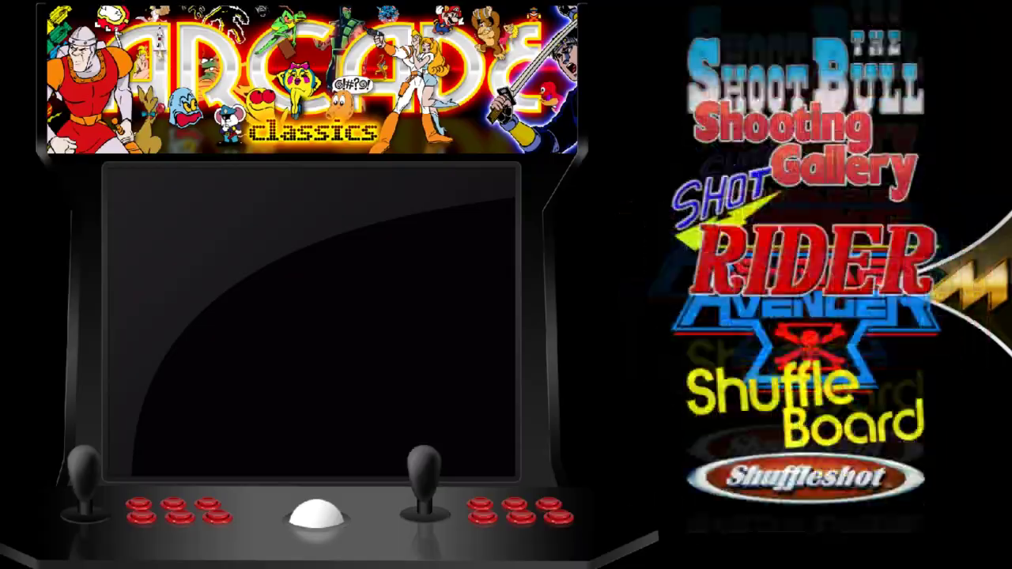
pyautogui.press('Down')
pyautogui.press('Down')
pyautogui.press('Down')
pyautogui.press('Down')
pyautogui.press('Down')
pyautogui.press('Down')
pyautogui.press('Down')
pyautogui.press('Down')
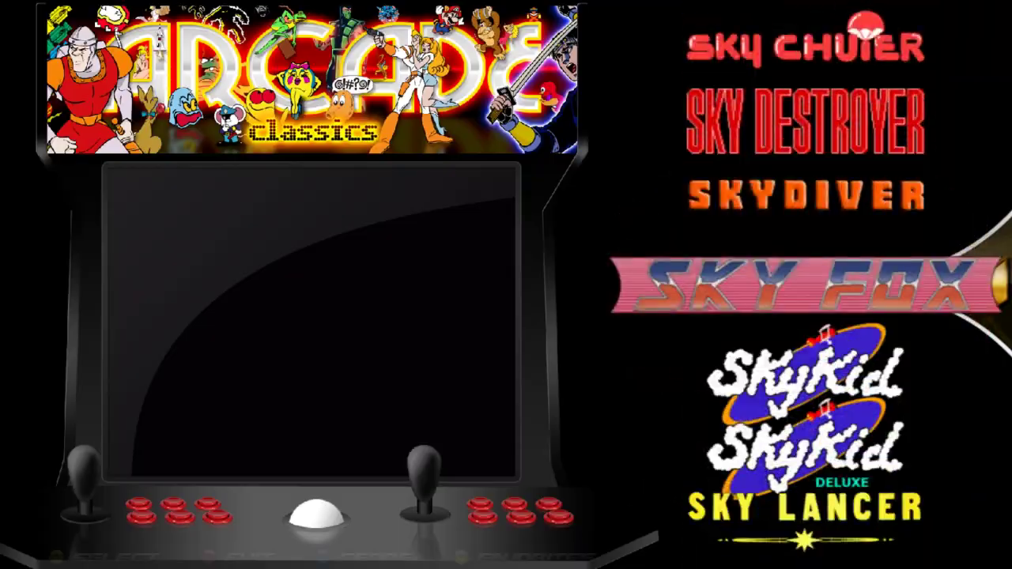
pyautogui.press('Down')
pyautogui.press('Down')
pyautogui.press('Down')
pyautogui.press('Down')
pyautogui.press('Down')
pyautogui.press('Down')
pyautogui.press('Down')
pyautogui.press('Down')
pyautogui.press('Down')
pyautogui.press('Down')
pyautogui.press('Down')
pyautogui.press('Down')
pyautogui.press('Down')
pyautogui.press('Down')
pyautogui.press('Down')
pyautogui.press('Down')
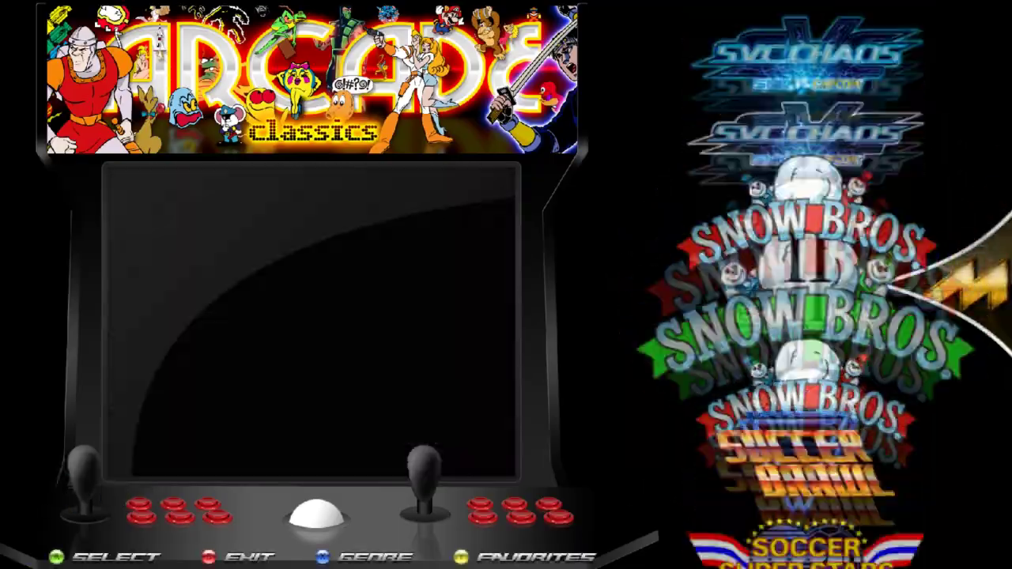
pyautogui.press('Down')
pyautogui.press('Down')
pyautogui.press('Down')
pyautogui.press('Down')
pyautogui.press('Down')
pyautogui.press('Down')
pyautogui.press('Down')
pyautogui.press('Down')
pyautogui.press('Down')
pyautogui.press('Down')
pyautogui.press('Down')
pyautogui.press('Down')
pyautogui.press('Down')
pyautogui.press('Down')
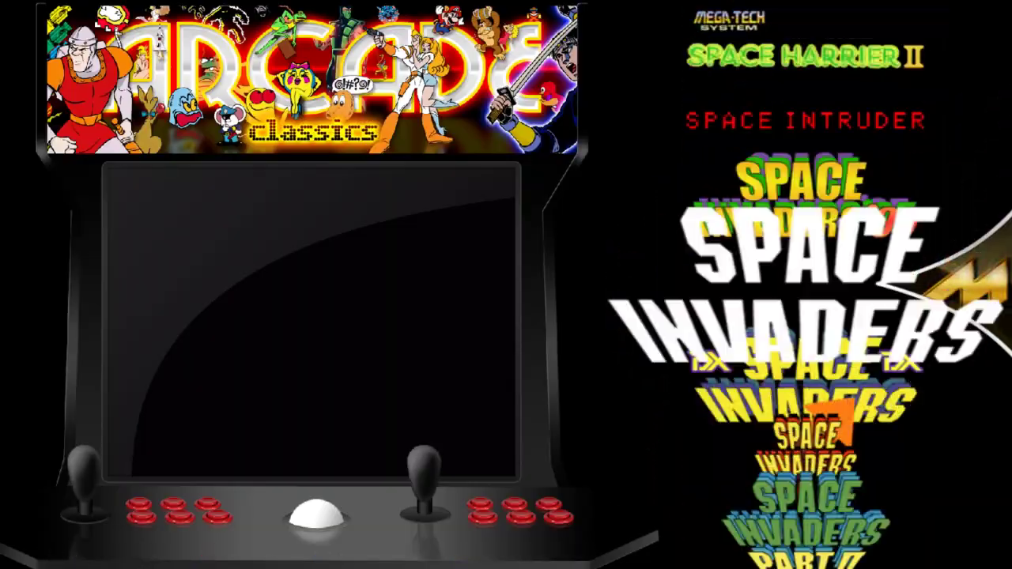
pyautogui.press('Down')
pyautogui.press('Down')
pyautogui.press('Down')
pyautogui.press('Down')
pyautogui.press('Down')
pyautogui.press('Down')
pyautogui.press('Down')
pyautogui.press('Down')
pyautogui.press('Down')
pyautogui.press('Down')
pyautogui.press('Down')
pyautogui.press('Down')
pyautogui.press('Down')
pyautogui.press('Down')
pyautogui.press('Down')
pyautogui.press('Down')
pyautogui.press('Down')
pyautogui.press('Down')
pyautogui.press('Down')
pyautogui.press('Down')
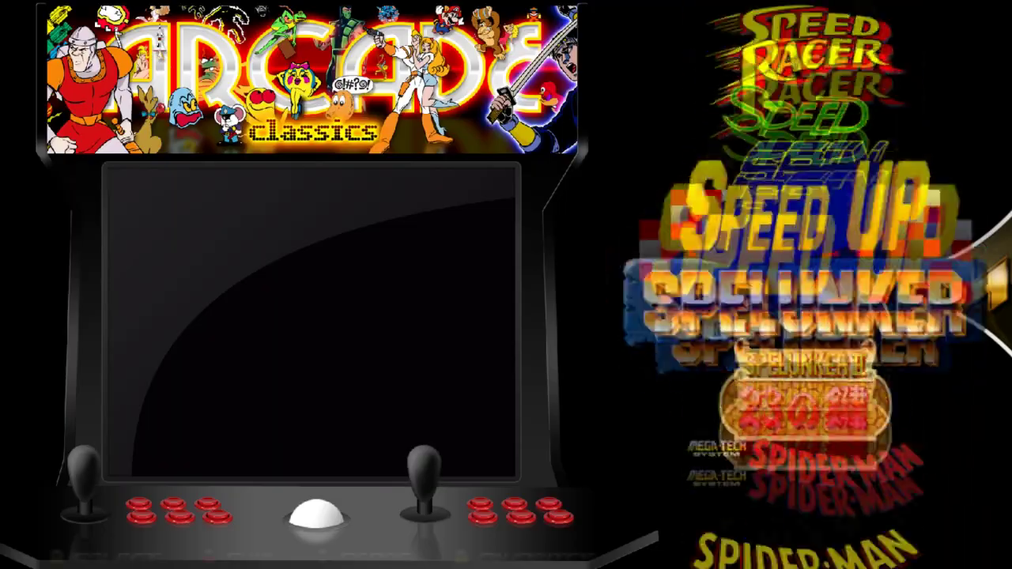
pyautogui.press('Down')
pyautogui.press('Down')
pyautogui.press('Down')
pyautogui.press('Down')
pyautogui.press('Down')
pyautogui.press('Down')
pyautogui.press('Down')
pyautogui.press('Down')
pyautogui.press('Down')
pyautogui.press('Down')
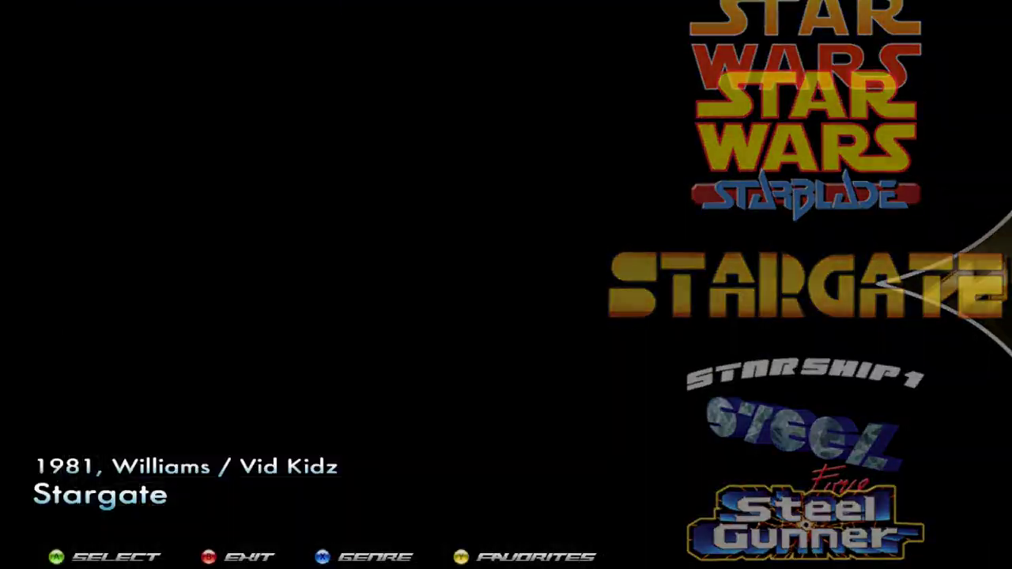
pyautogui.press('Down')
pyautogui.press('Down')
pyautogui.press('Down')
pyautogui.press('Down')
pyautogui.press('Down')
pyautogui.press('Down')
pyautogui.press('Down')
pyautogui.press('Down')
pyautogui.press('Down')
pyautogui.press('Down')
pyautogui.press('Down')
pyautogui.press('Down')
pyautogui.press('Down')
pyautogui.press('Down')
pyautogui.press('Down')
pyautogui.press('Down')
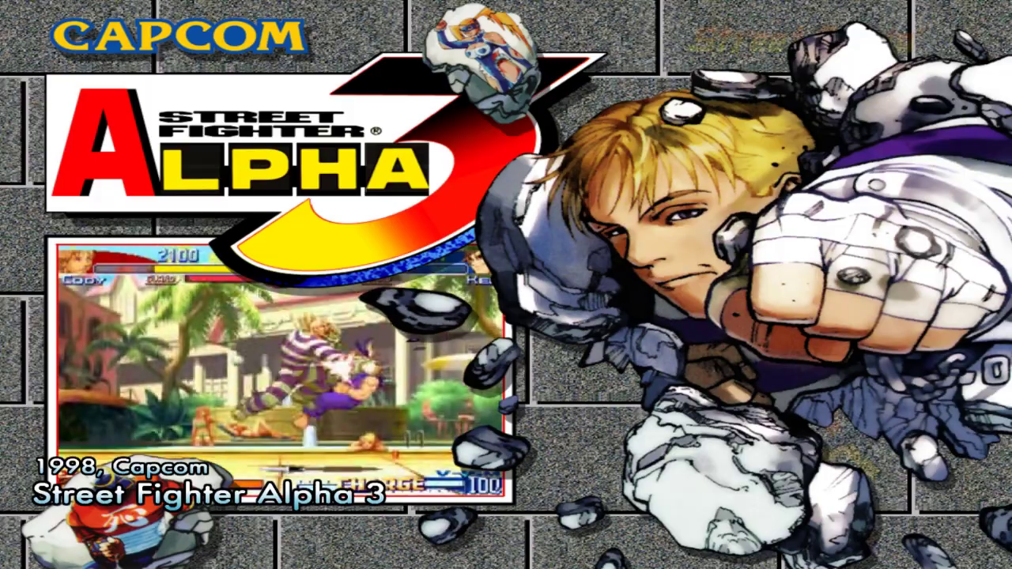
pyautogui.press('Return')
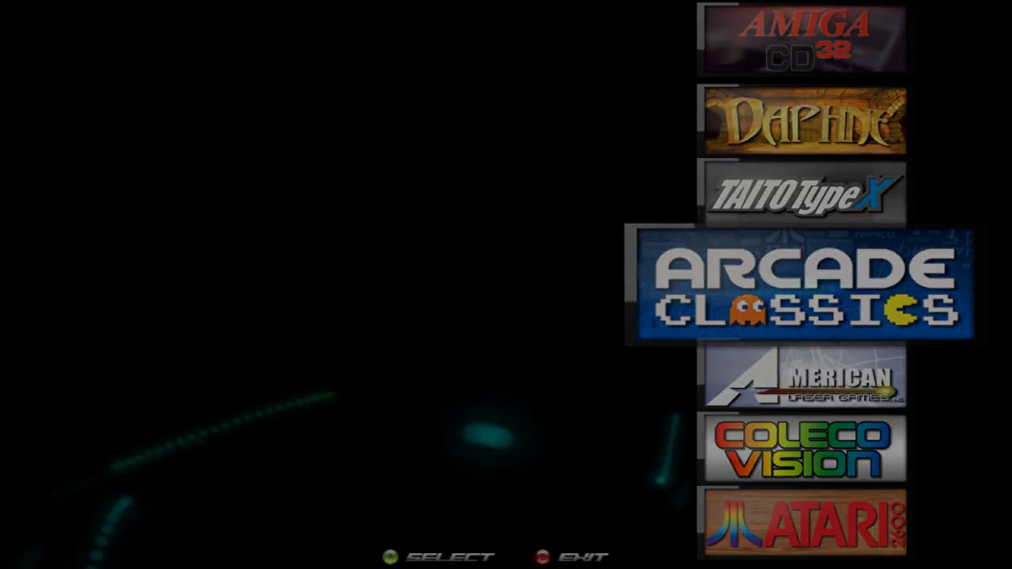
# Exit HyperSpin and open the EXTRAS folder inside the desktop's MAME folder
pyautogui.press('Escape')
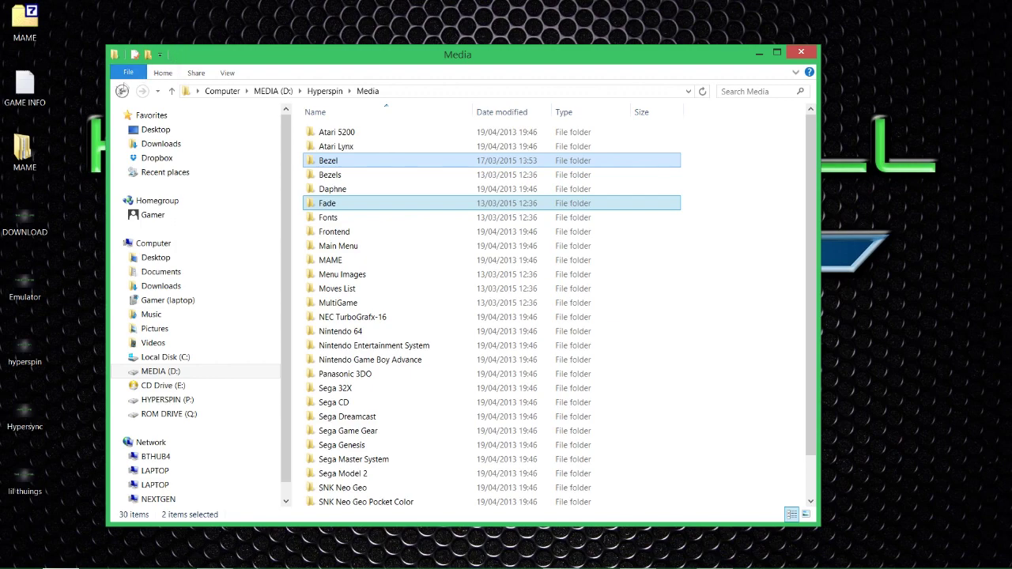
pyautogui.doubleClick(30, 158)
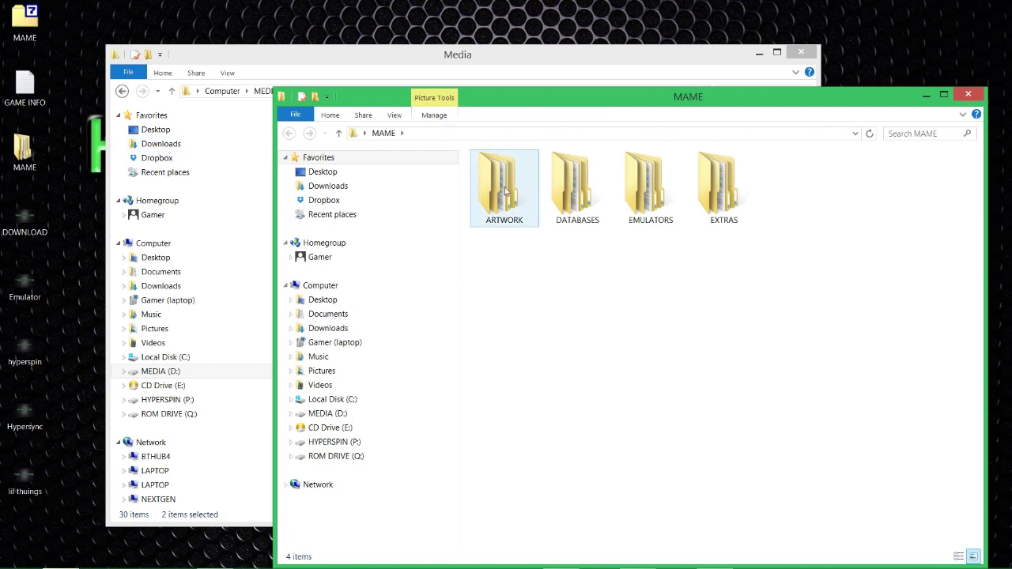
pyautogui.doubleClick(723, 186)
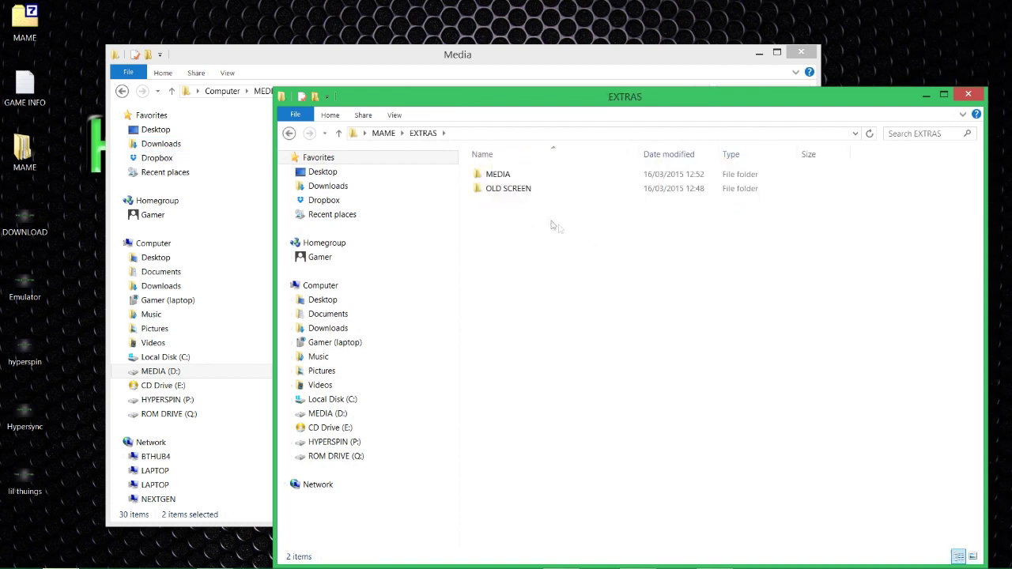
pyautogui.click(518, 173)
pyautogui.keyDown('shift'); pyautogui.click(531, 188); pyautogui.keyUp('shift')
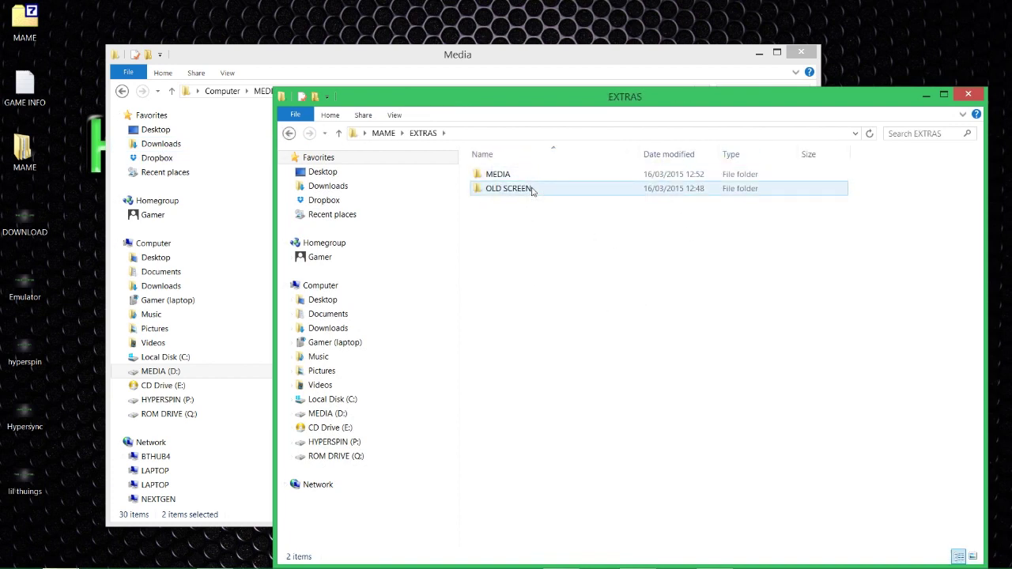
pyautogui.click(573, 245)
pyautogui.press('BackSpace')
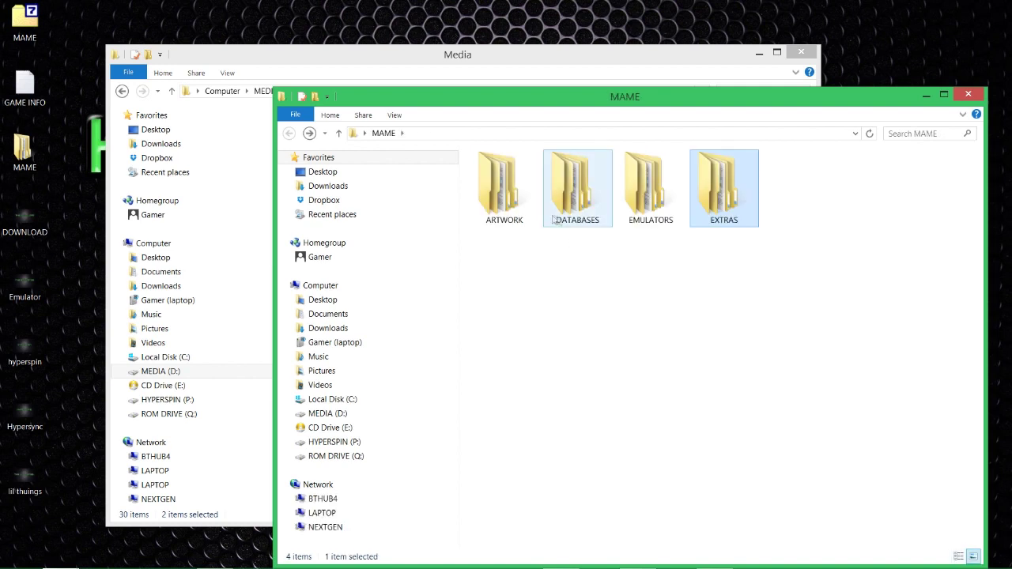
pyautogui.doubleClick(734, 212)
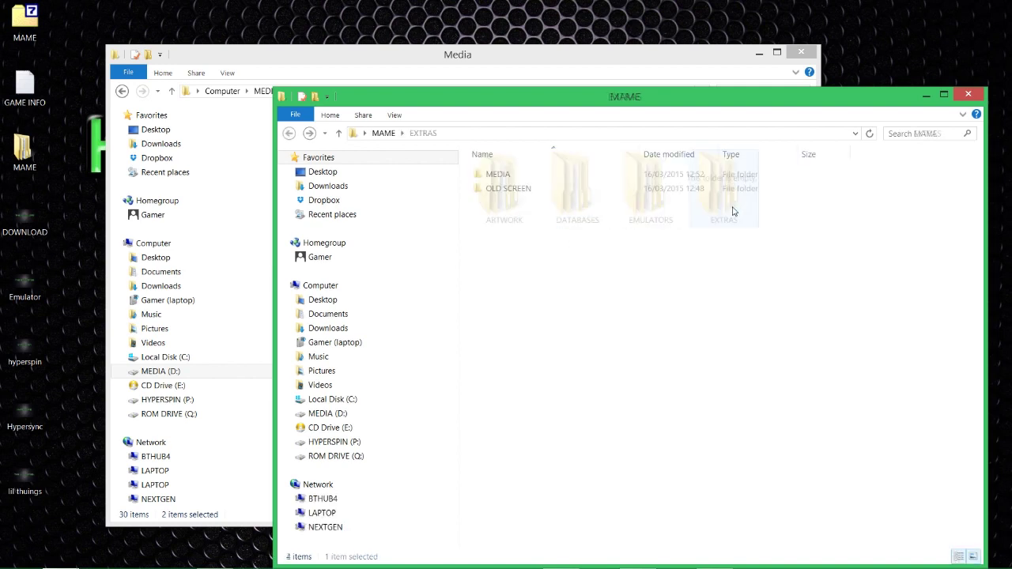
pyautogui.click(506, 191)
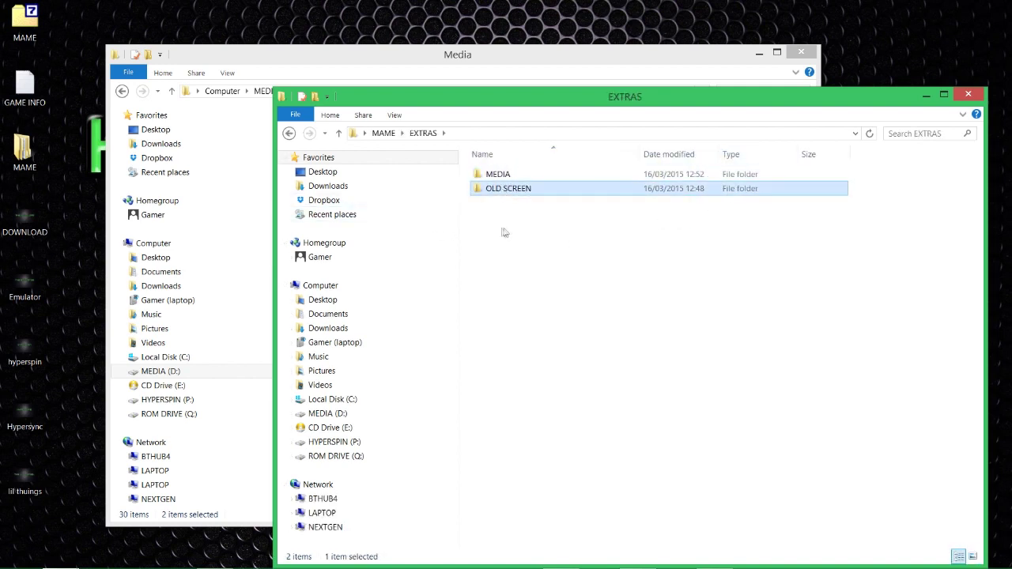
pyautogui.press('Return')
pyautogui.press('BackSpace')
pyautogui.press('BackSpace')
pyautogui.doubleClick(734, 219)
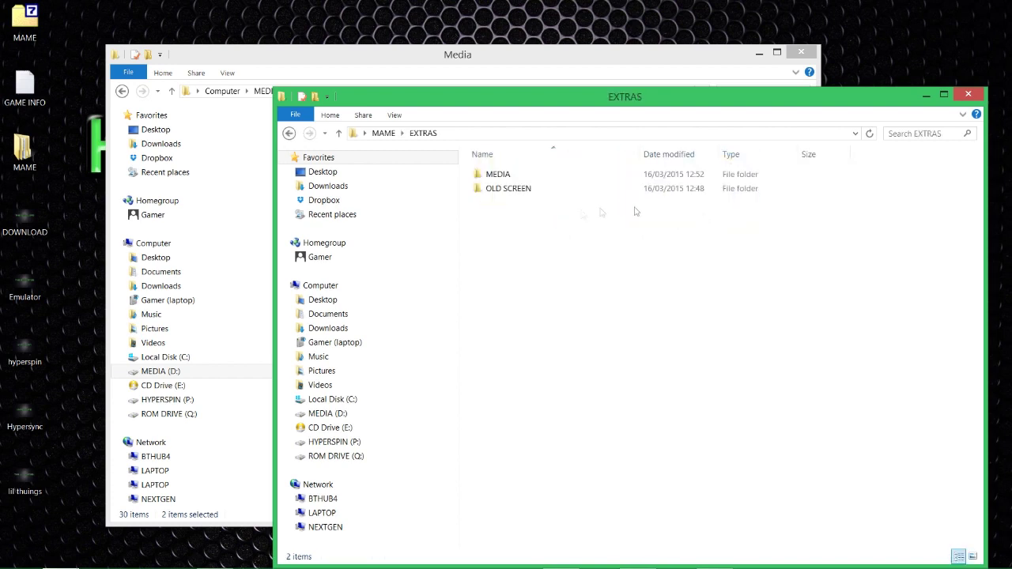
# Copy the artwork, hlsl and ini folders from the OLD SCREEN folder and close that Explorer window
pyautogui.doubleClick(519, 192)
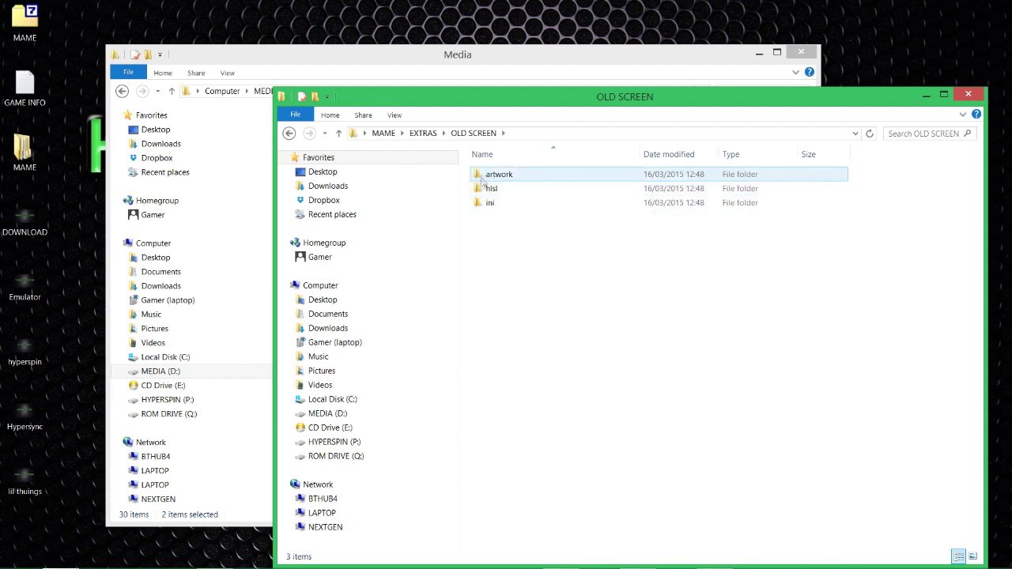
pyautogui.moveTo(521, 236); pyautogui.dragTo(501, 172)
pyautogui.rightClick(503, 189)
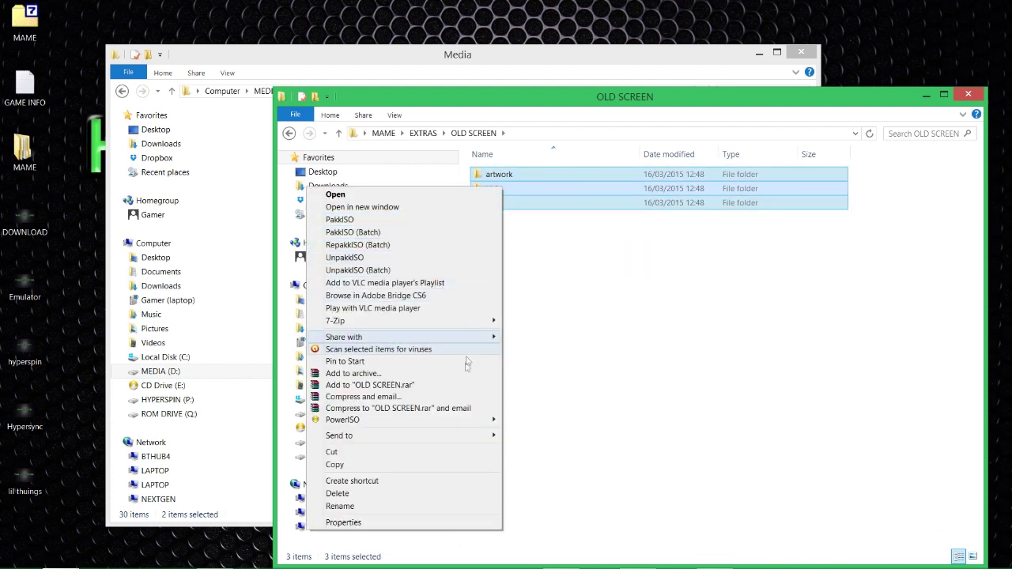
pyautogui.click(433, 465)
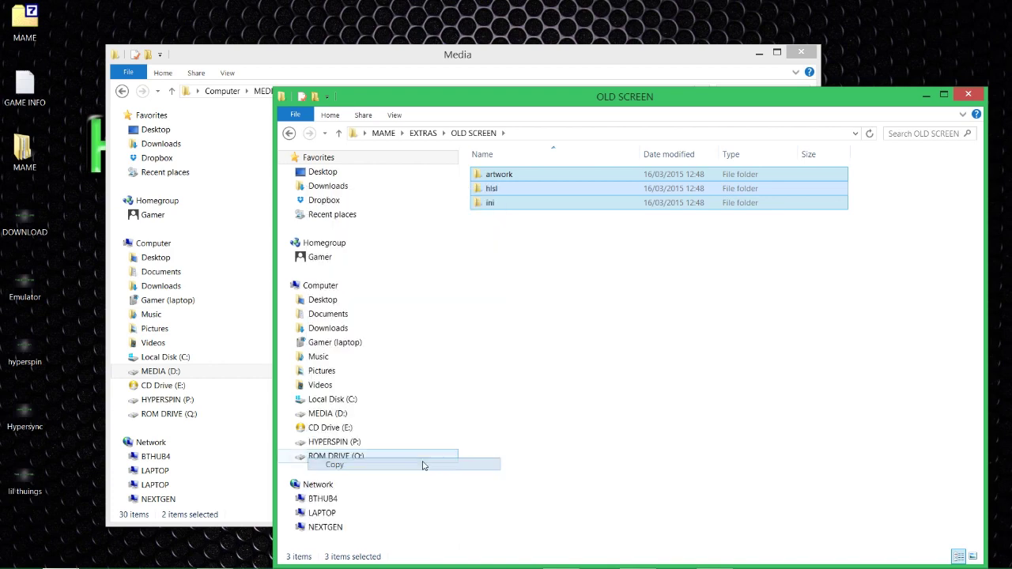
pyautogui.click(556, 336)
pyautogui.press('BackSpace')
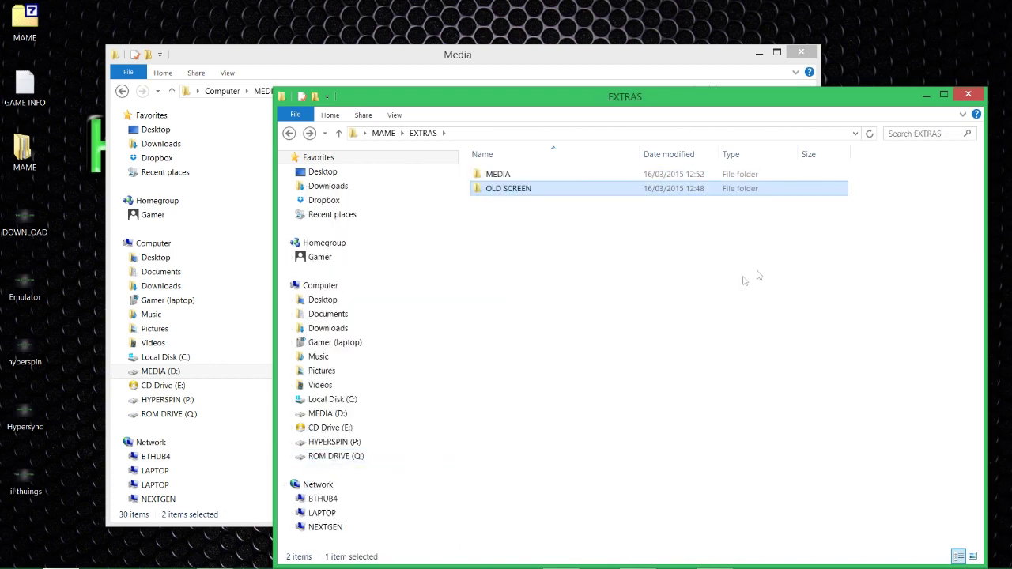
pyautogui.click(966, 95)
# Go from the Media folder to the MAMEUIFX folder in D:\Hyperspin\Emulators
pyautogui.doubleClick(420, 203)
pyautogui.press('Return')
pyautogui.press('BackSpace')
pyautogui.press('BackSpace')
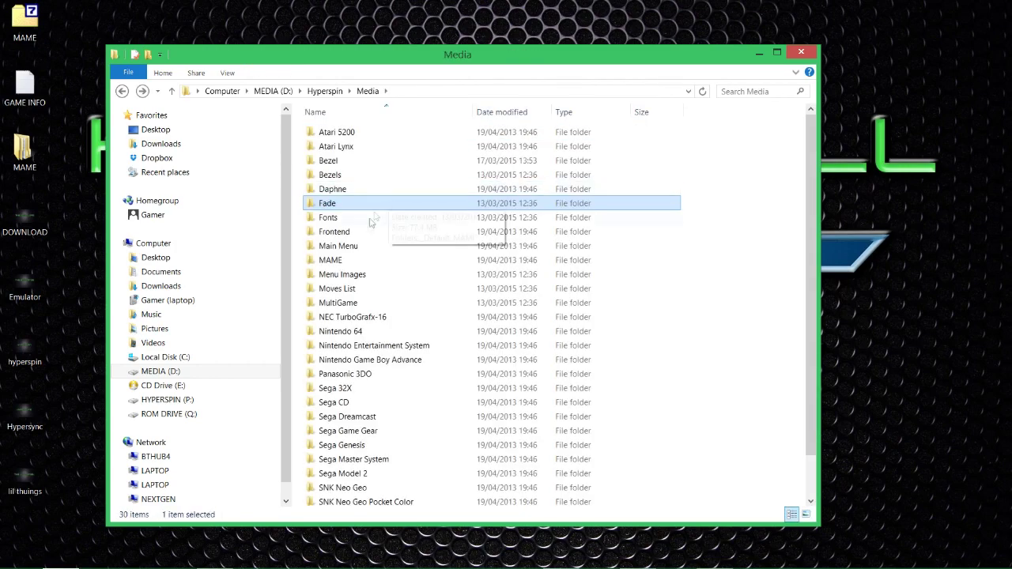
pyautogui.scroll(-1, 406, 302)
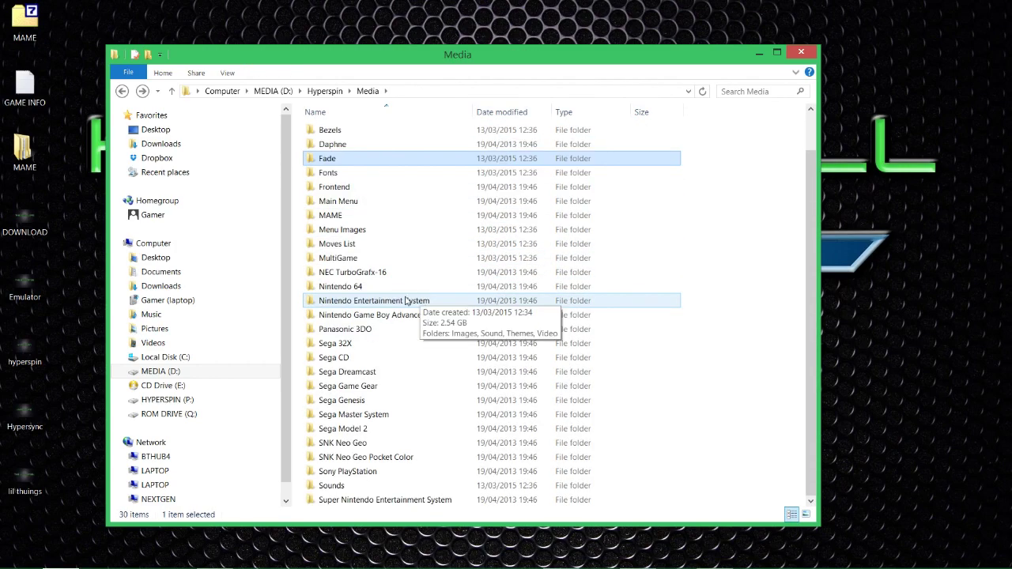
pyautogui.press('BackSpace')
pyautogui.press('BackSpace')
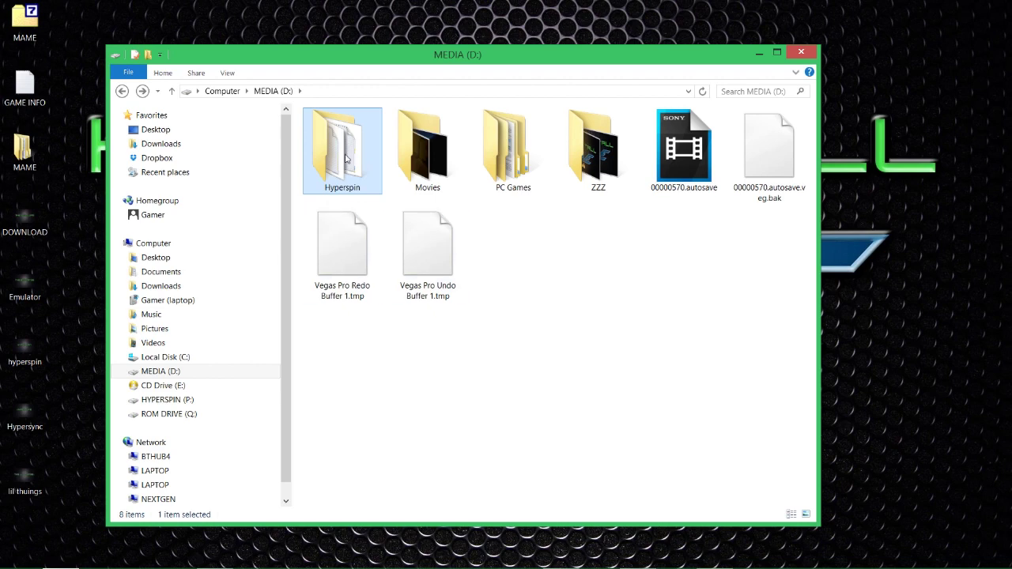
pyautogui.press('BackSpace')
pyautogui.doubleClick(564, 161)
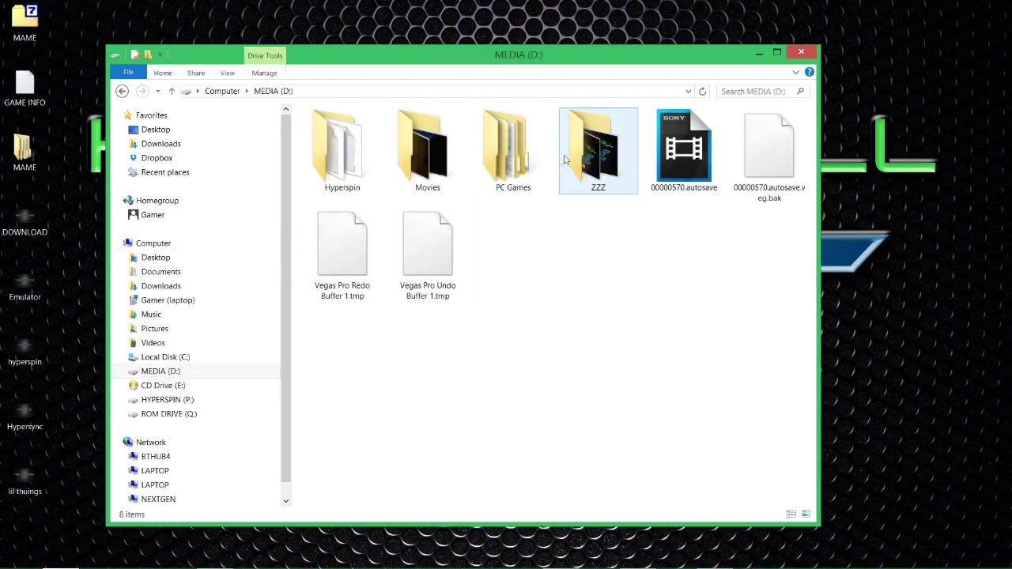
pyautogui.doubleClick(369, 177)
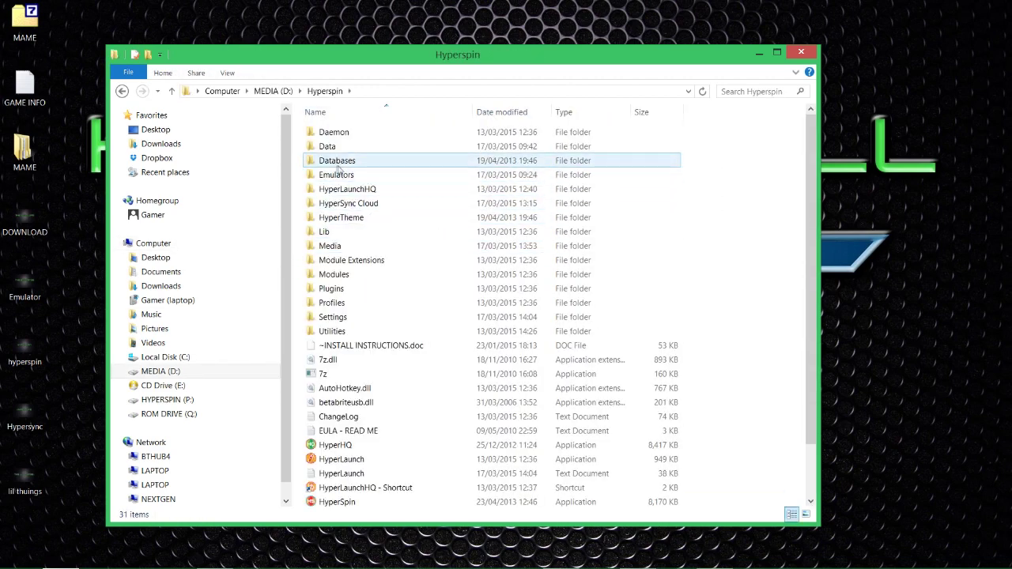
pyautogui.doubleClick(351, 175)
pyautogui.doubleClick(354, 143)
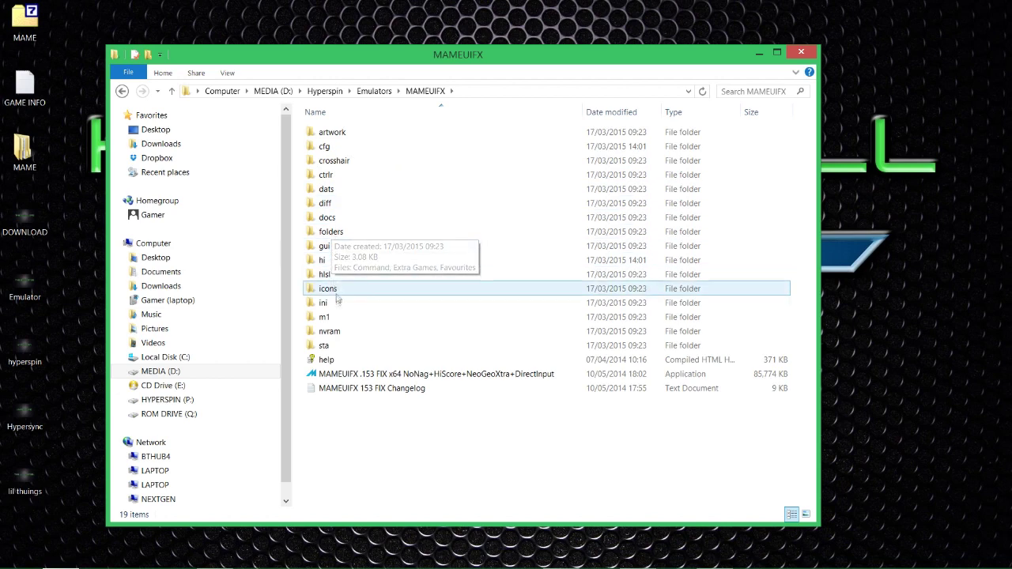
# Paste the copied folders into MAMEUIFX, replacing the files that have the same names
pyautogui.rightClick(404, 431)
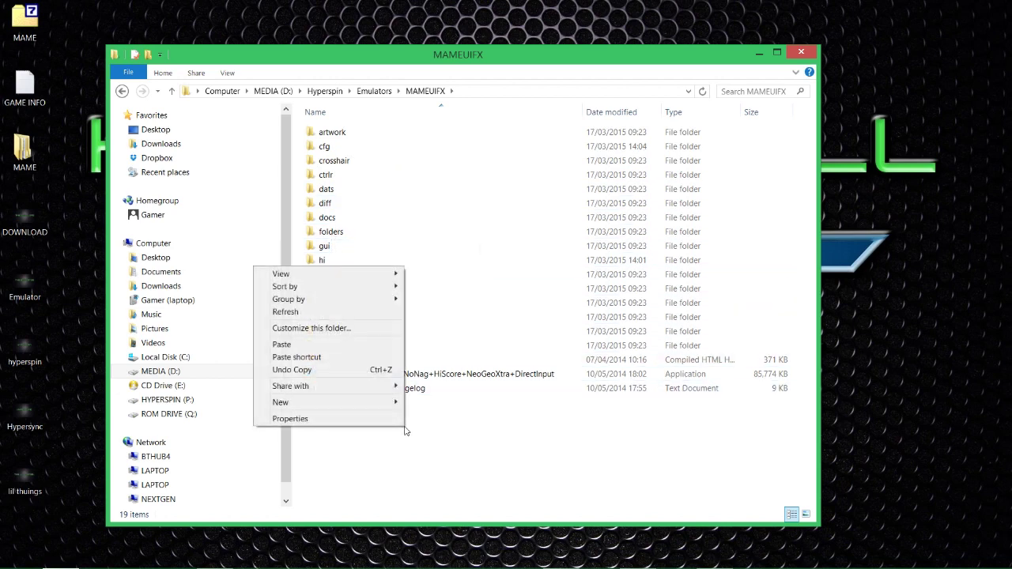
pyautogui.click(350, 343)
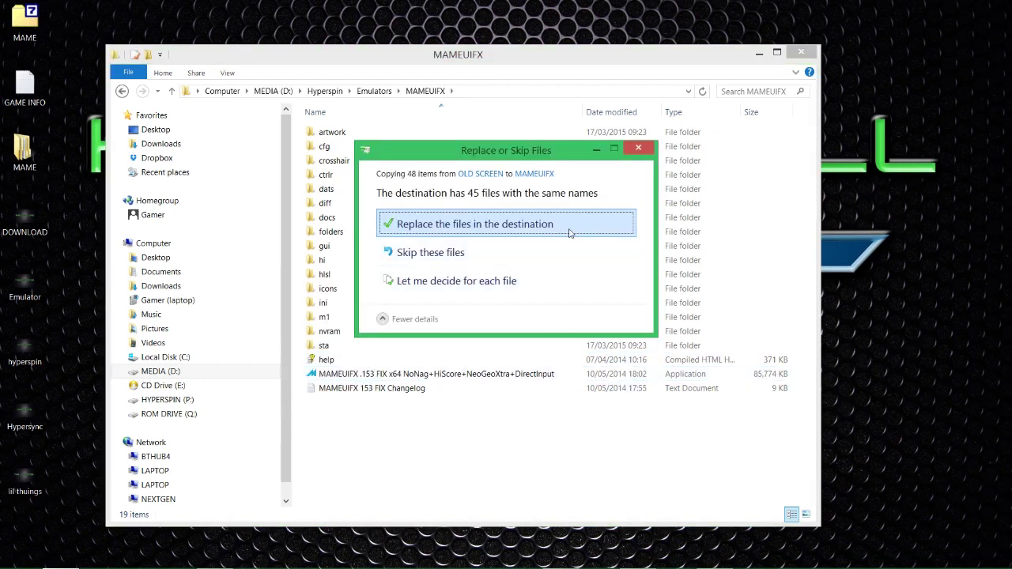
pyautogui.click(569, 226)
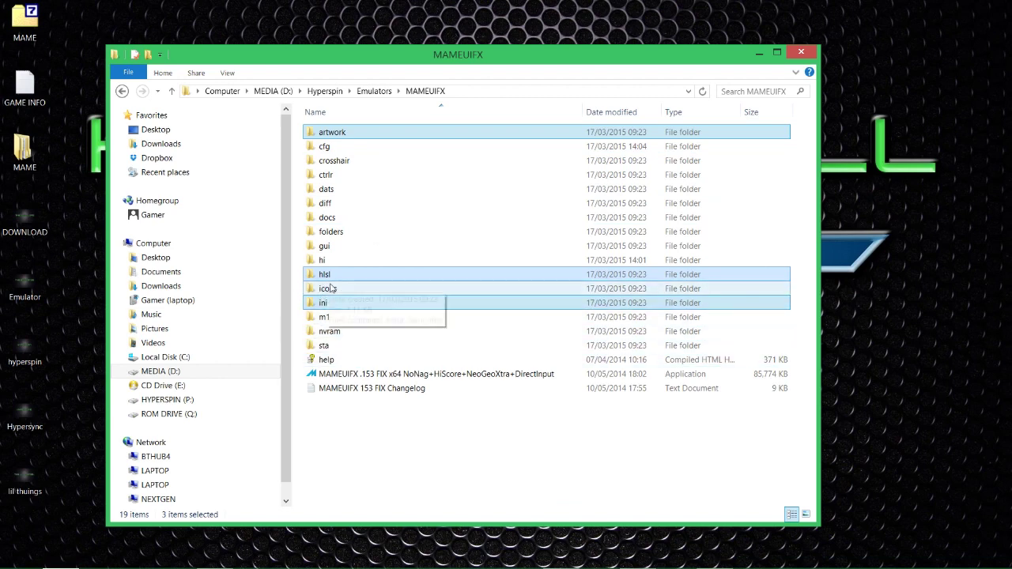
pyautogui.click(471, 433)
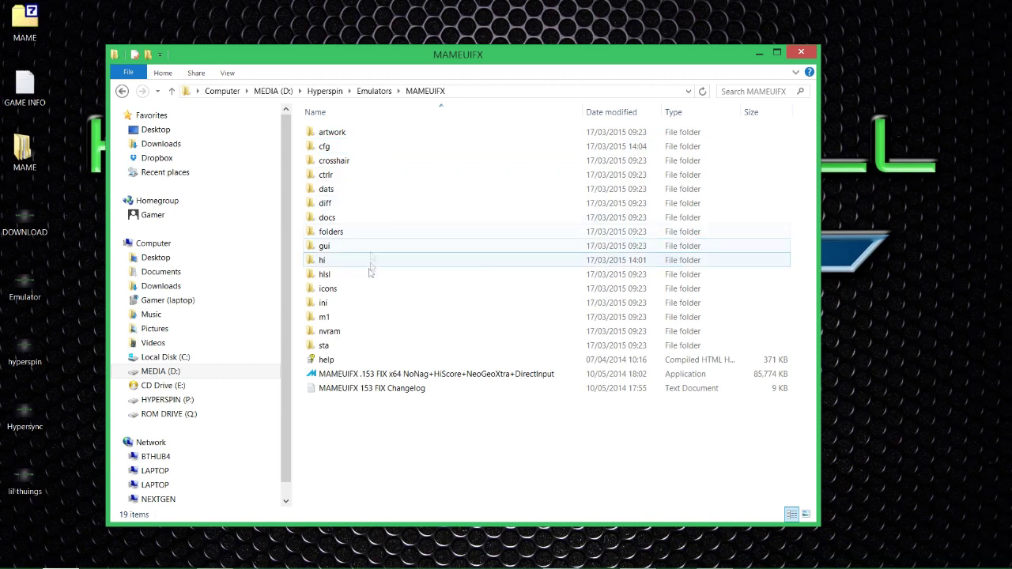
pyautogui.moveTo(480, 566)
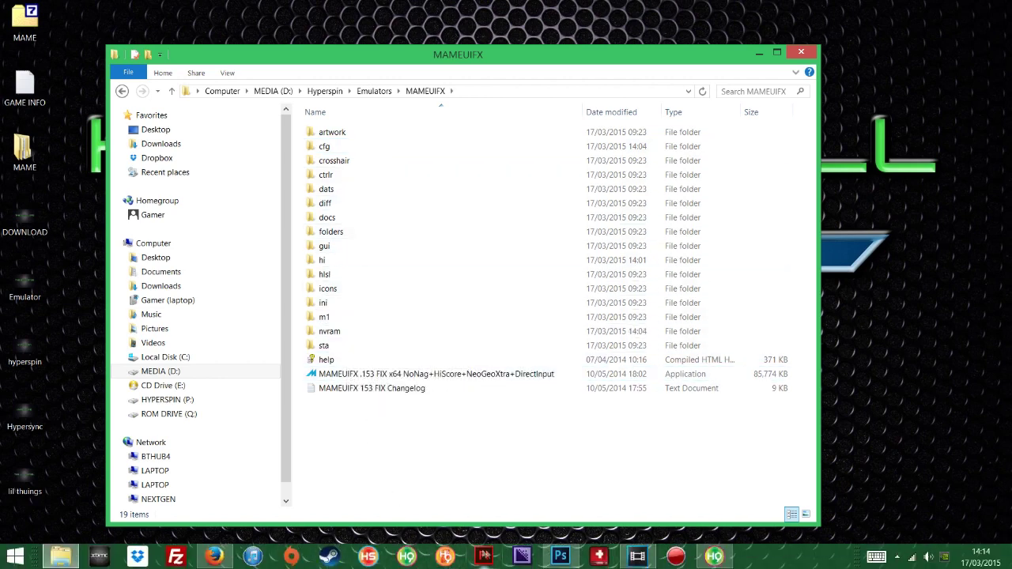
pyautogui.click(445, 557)
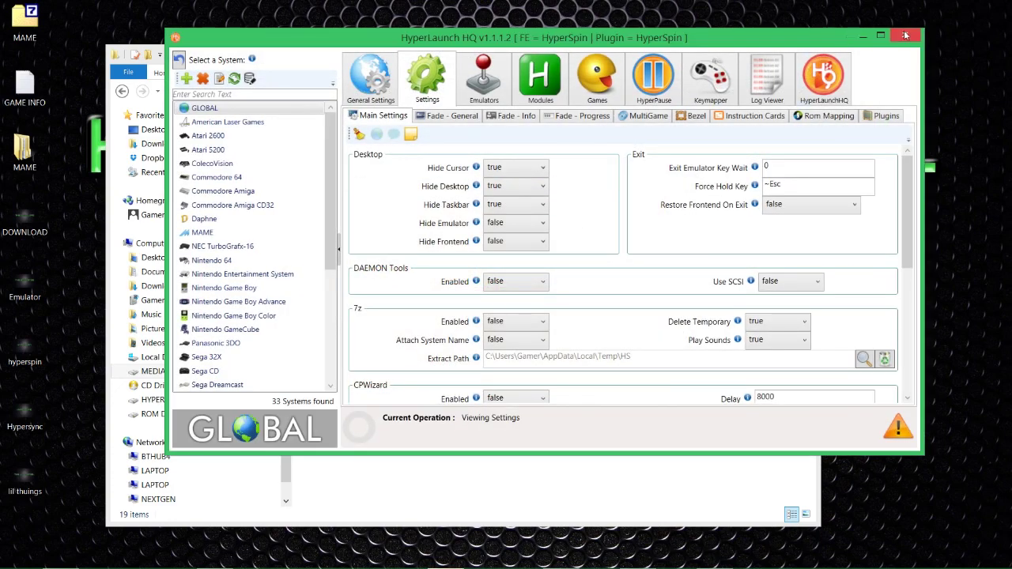
pyautogui.click(893, 40)
# Return to the Hyperspin folder on drive D and start HyperLaunchHQ from its shortcut there
pyautogui.press('BackSpace')
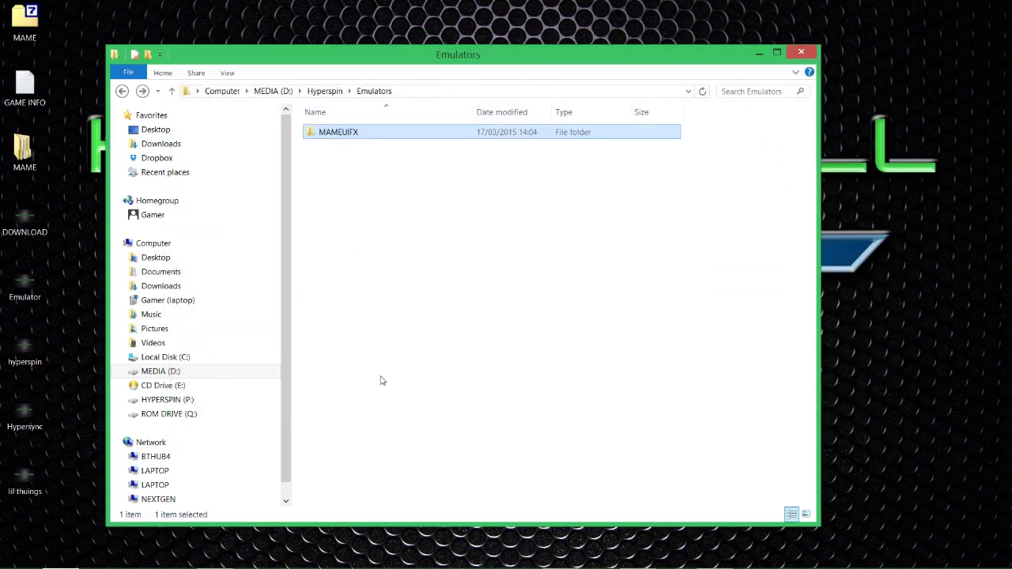
pyautogui.press('BackSpace')
pyautogui.scroll(-2, 384, 368)
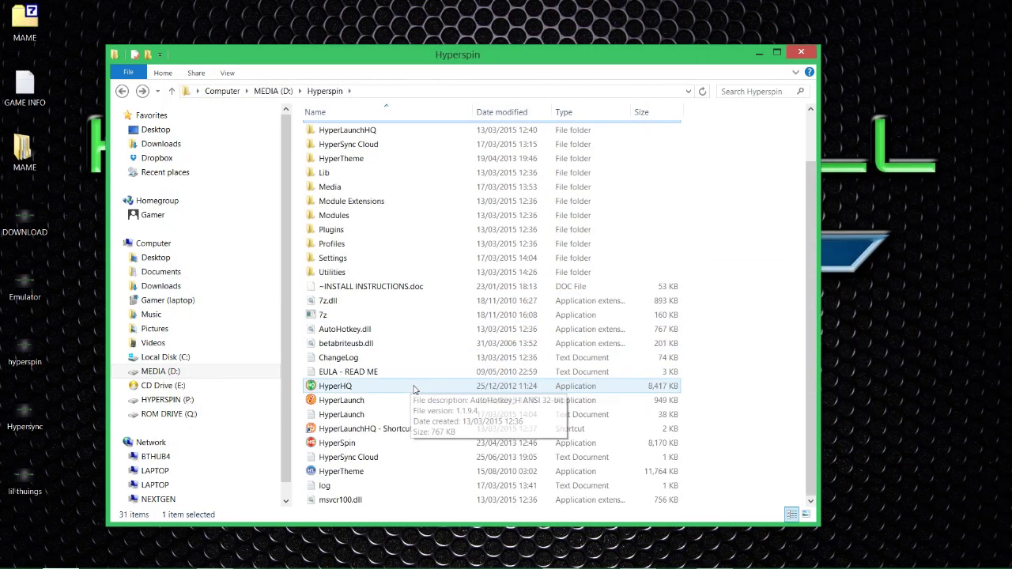
pyautogui.doubleClick(387, 433)
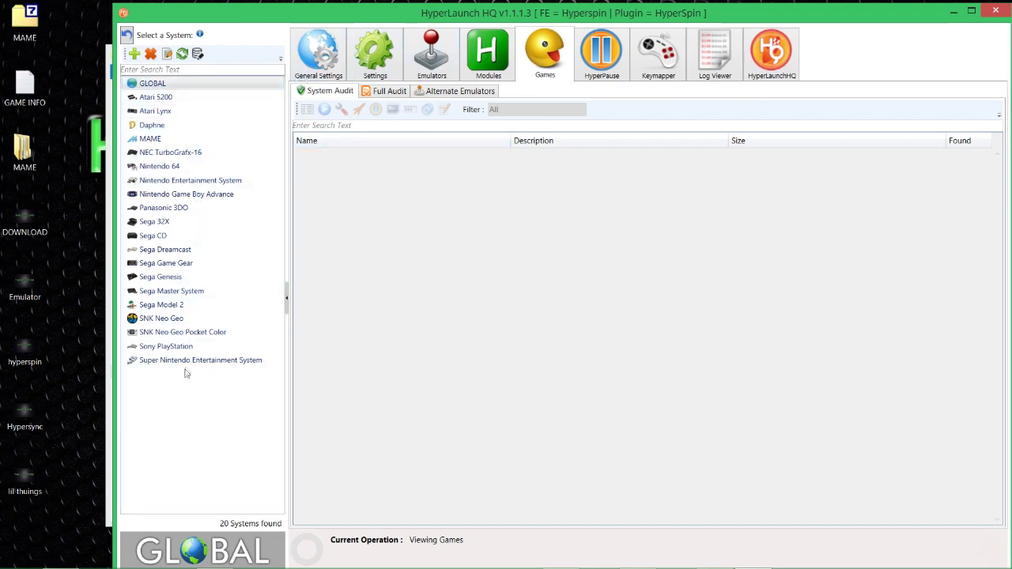
# Select the MAME system and open the global settings editor for its MAME.ahk module
pyautogui.click(197, 141)
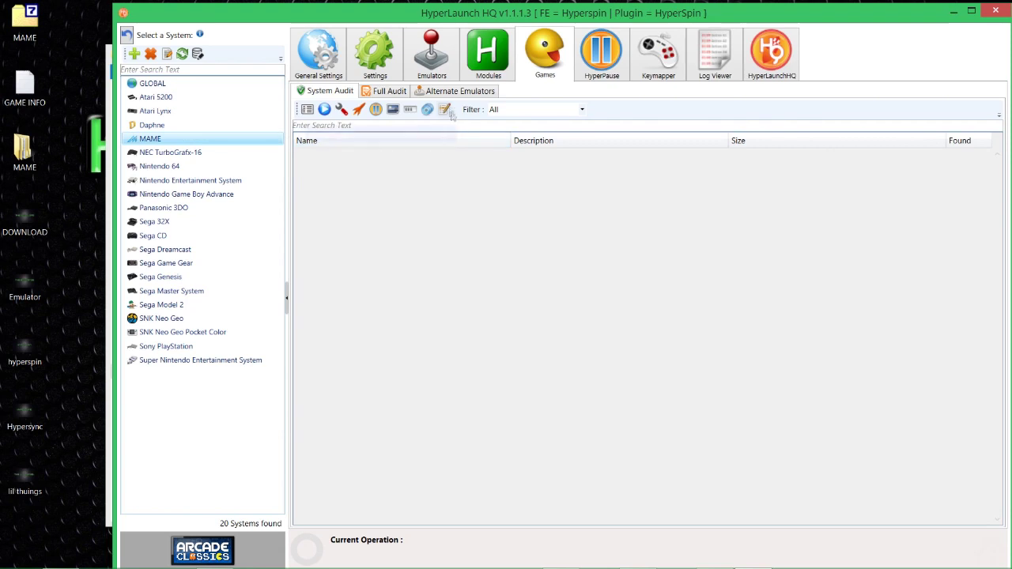
pyautogui.click(483, 73)
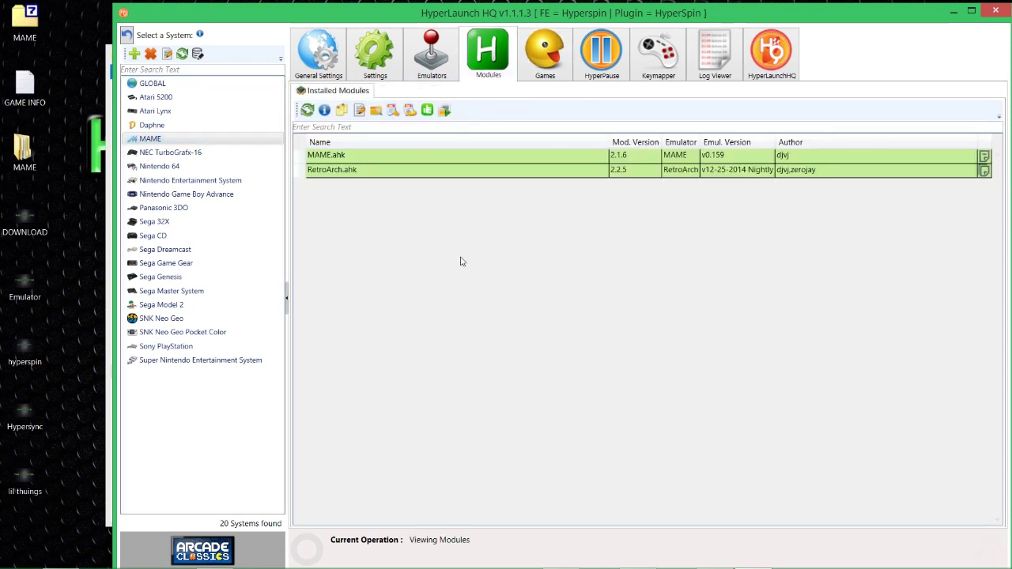
pyautogui.click(316, 158)
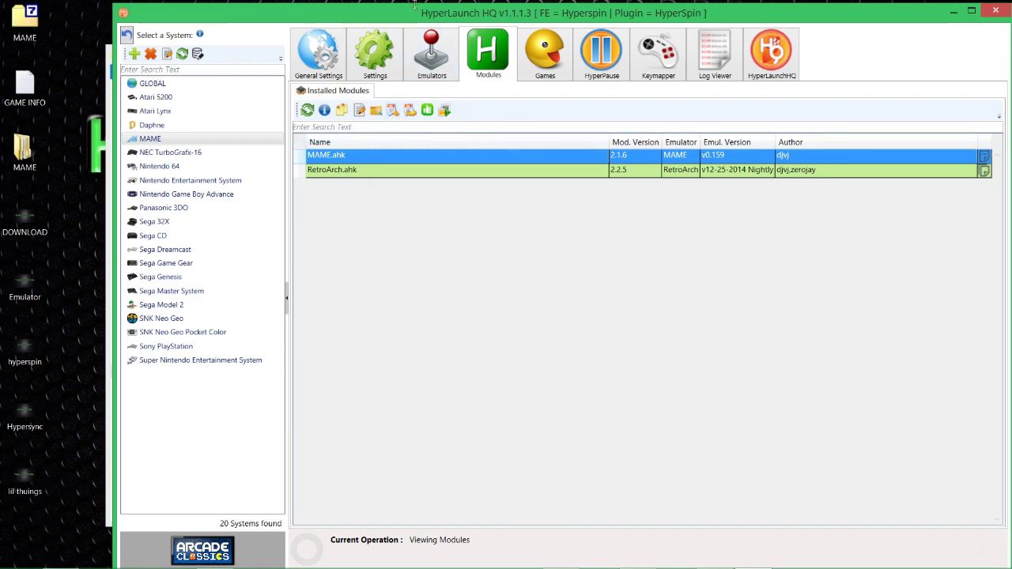
pyautogui.moveTo(405, 13); pyautogui.dragTo(406, 210)
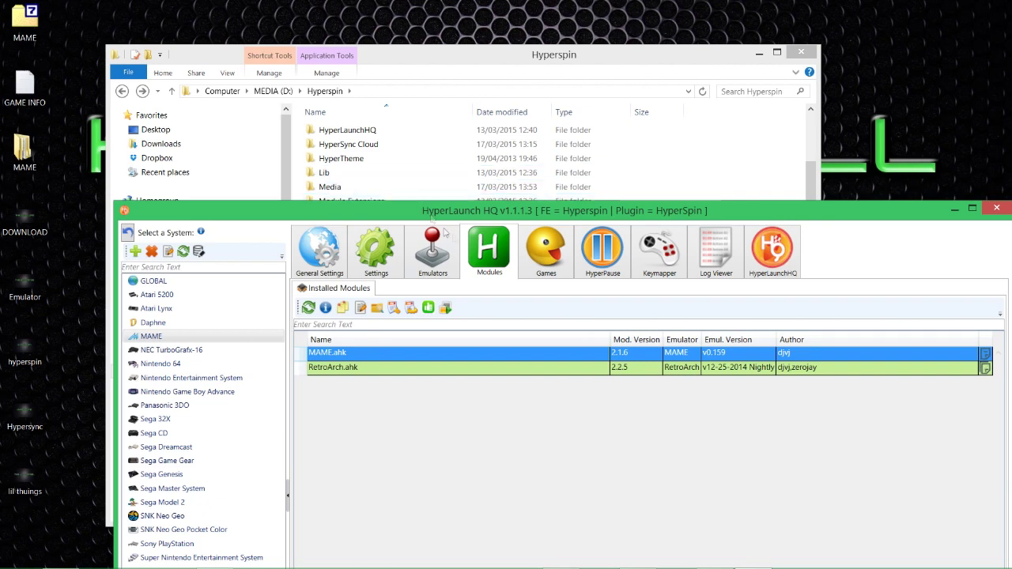
pyautogui.moveTo(365, 207); pyautogui.dragTo(358, 61)
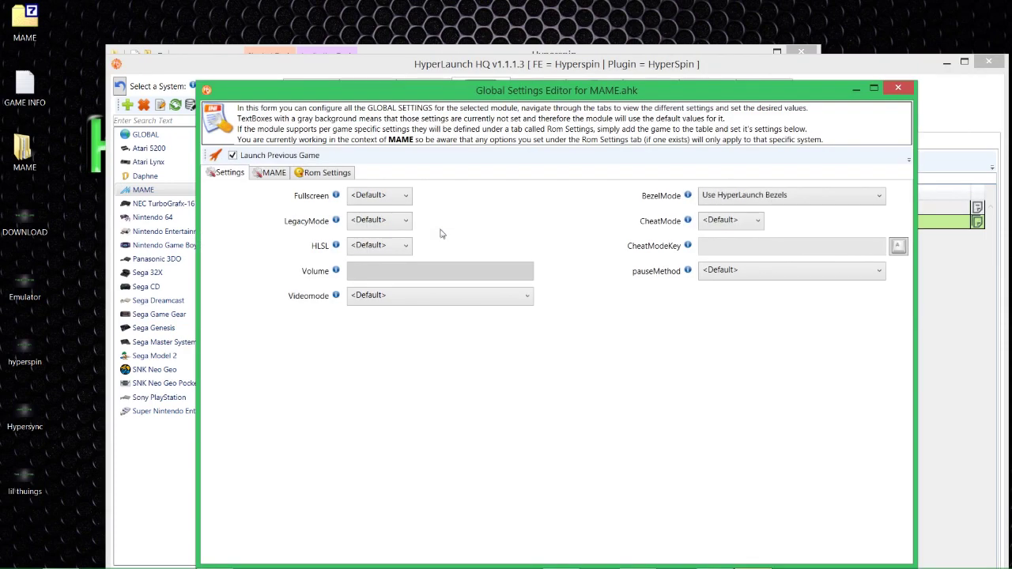
# Set HLSL to true in both the general and the MAME-specific module settings, and close the editor
pyautogui.moveTo(334, 248)
pyautogui.click(364, 245)
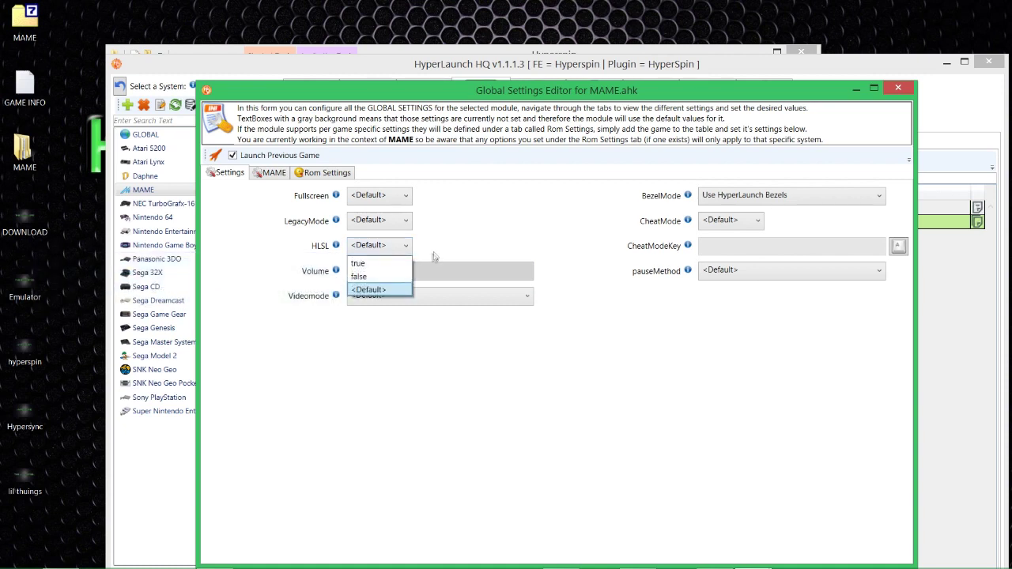
pyautogui.click(394, 263)
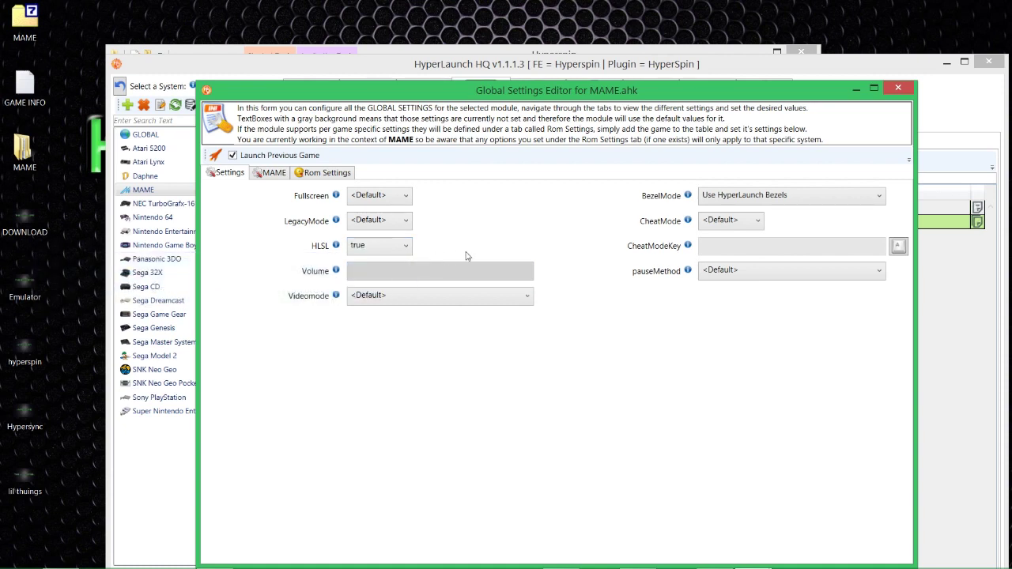
pyautogui.click(274, 173)
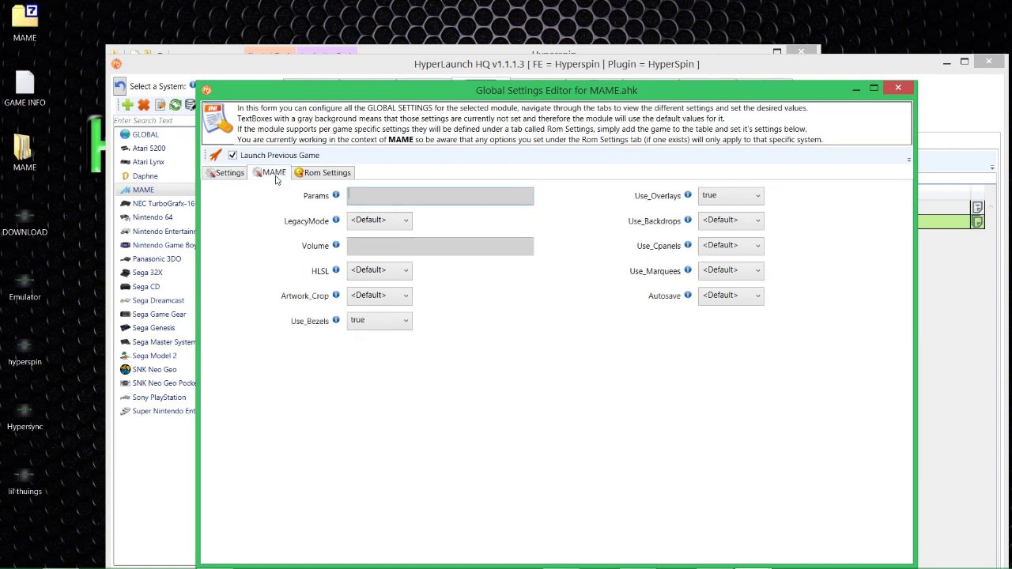
pyautogui.click(366, 272)
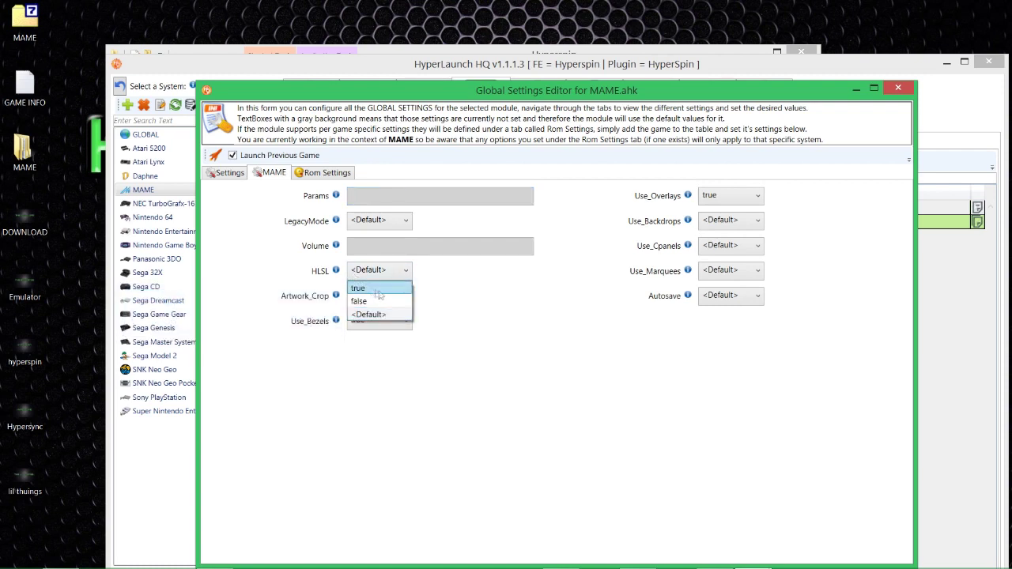
pyautogui.click(378, 288)
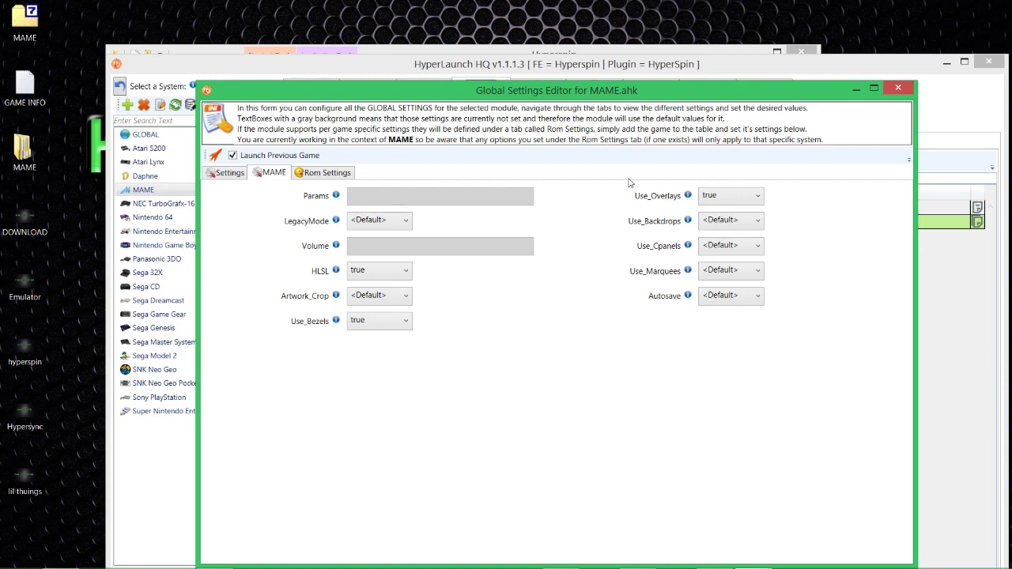
pyautogui.click(898, 88)
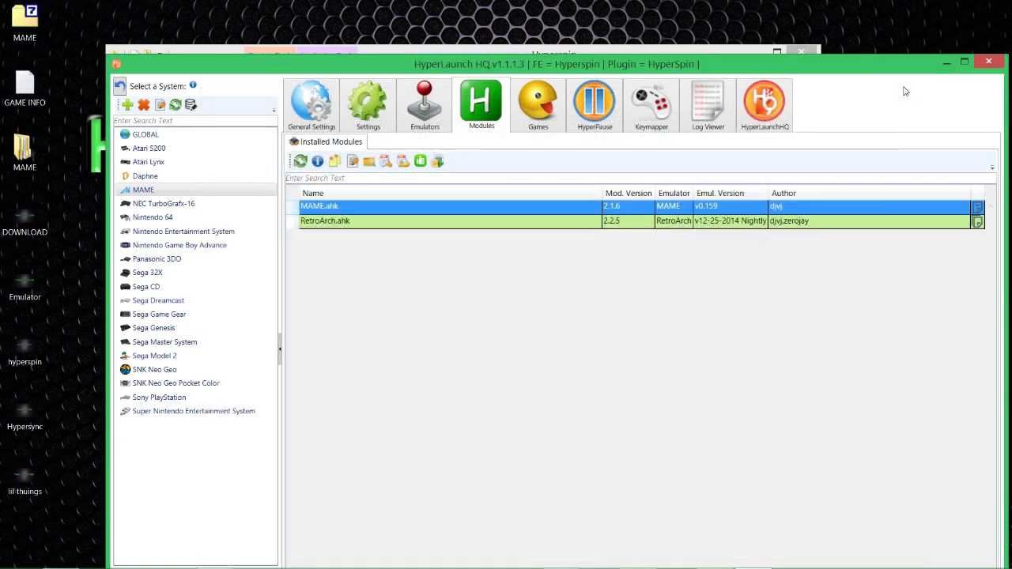
# Audit the MAME system's games and launch 1943: The Battle of Midway (Euro)
pyautogui.click(537, 118)
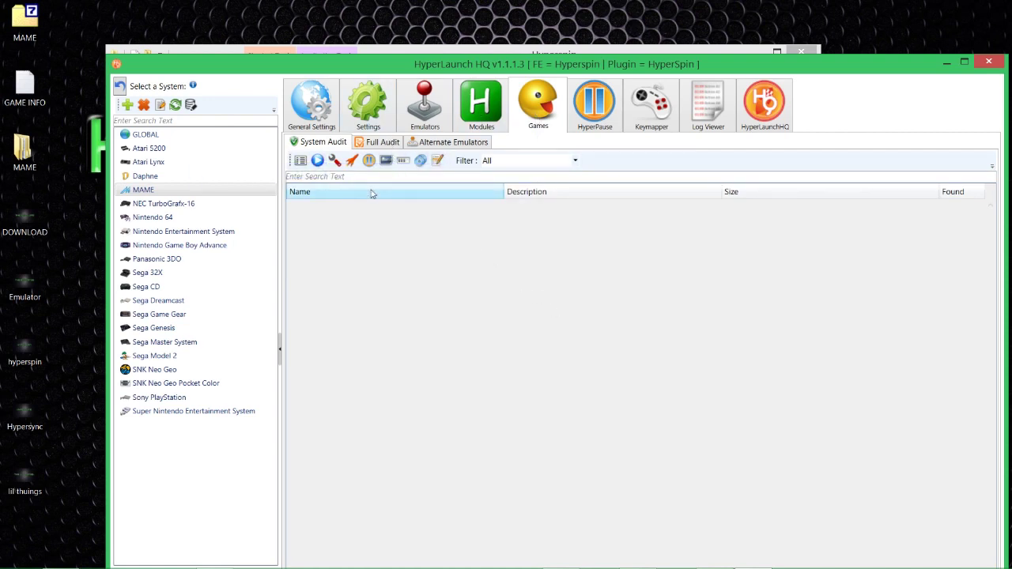
pyautogui.click(317, 160)
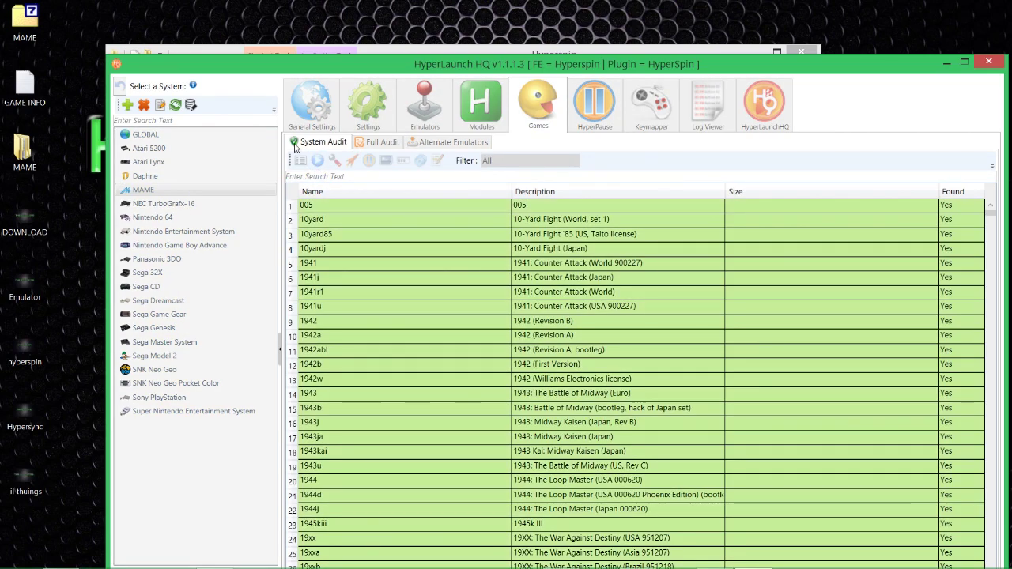
pyautogui.click(336, 394)
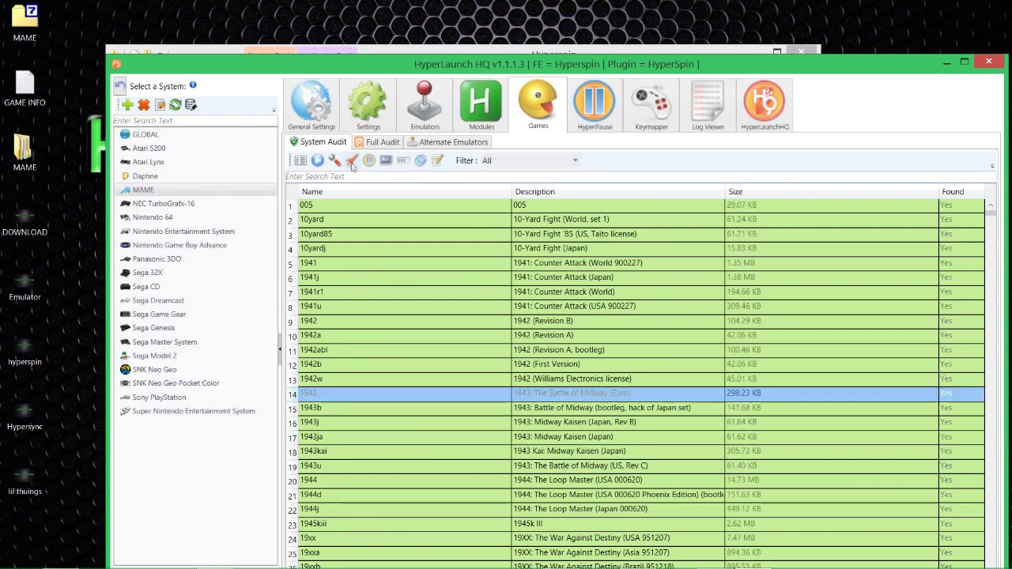
pyautogui.click(351, 161)
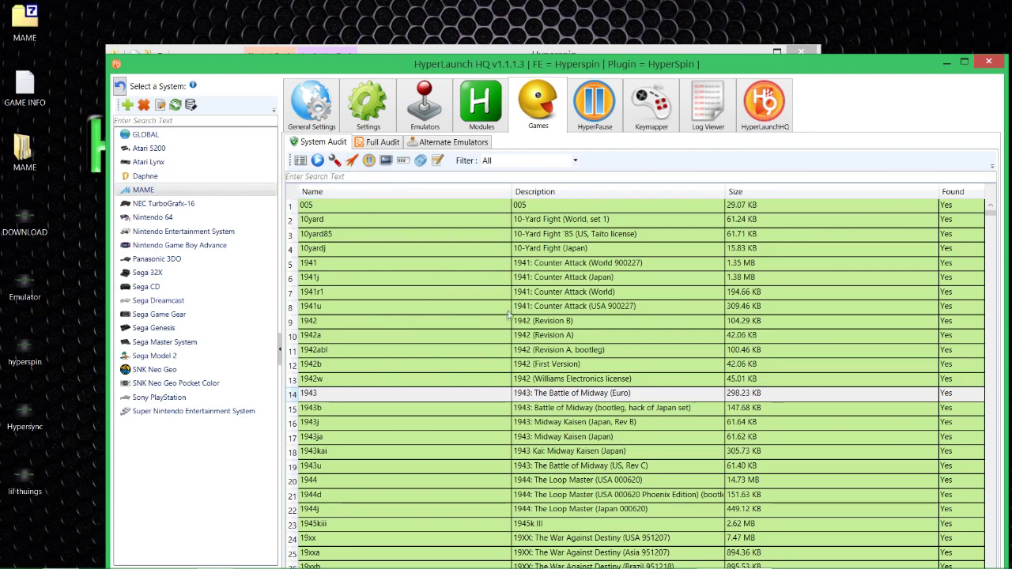
# Find the Street Fighter Alpha titles in the MAME audit list and select Street Fighter Alpha: Warriors' Dreams (Euro 950605)
pyautogui.scroll(-15, 482, 335)
pyautogui.scroll(-15, 482, 334)
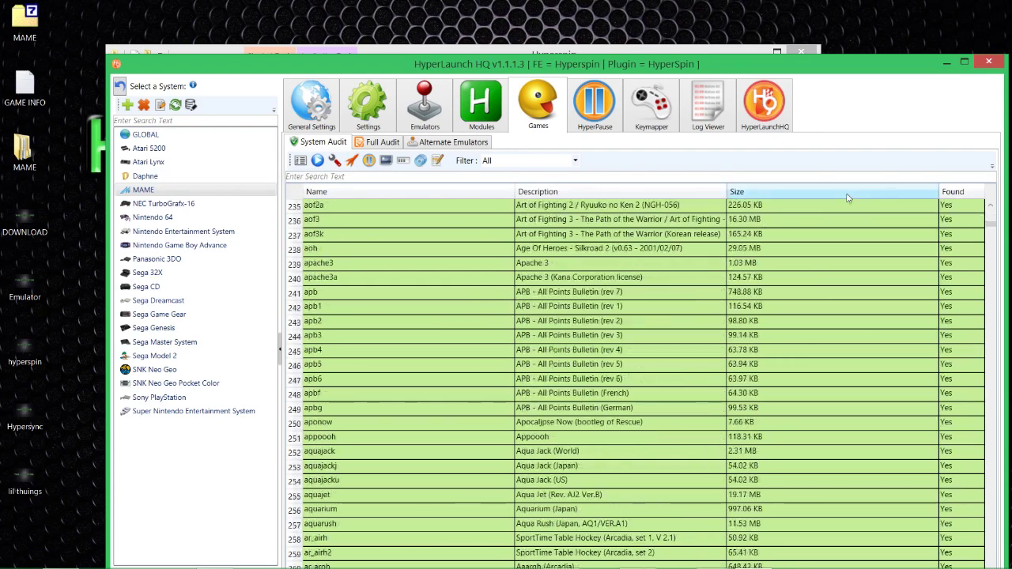
pyautogui.moveTo(992, 228); pyautogui.dragTo(999, 474)
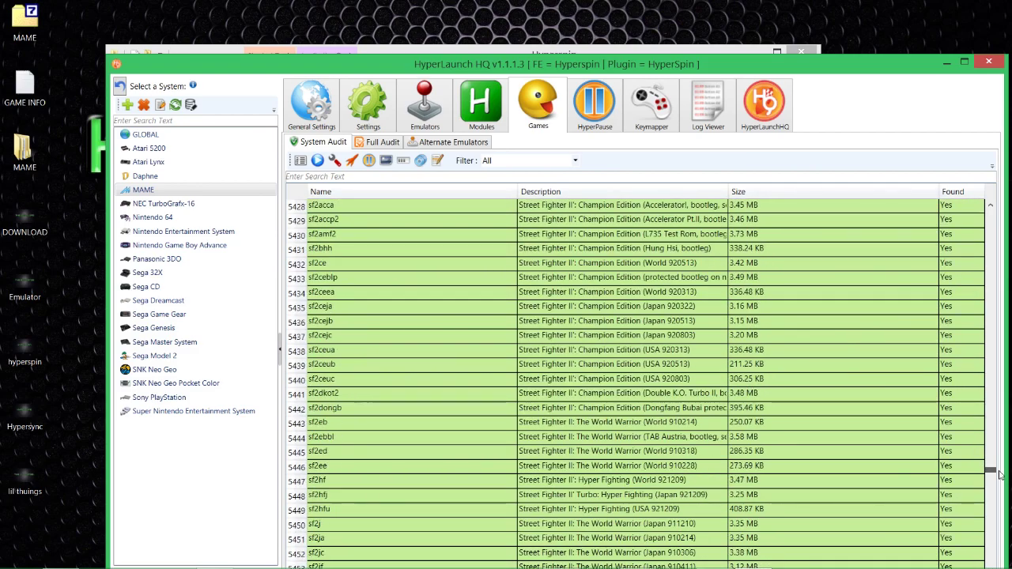
pyautogui.scroll(2, 721, 422)
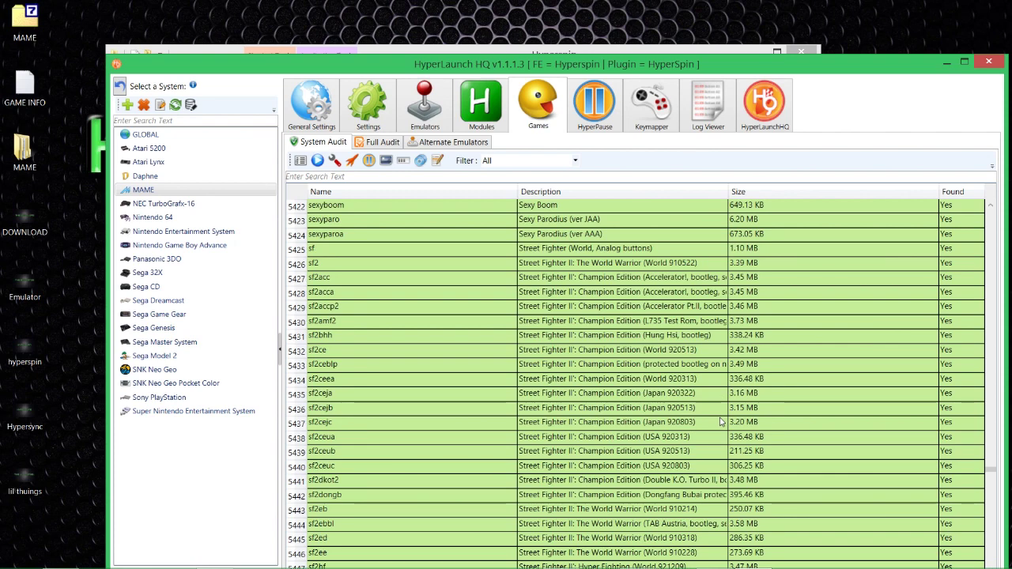
pyautogui.scroll(-5, 395, 407)
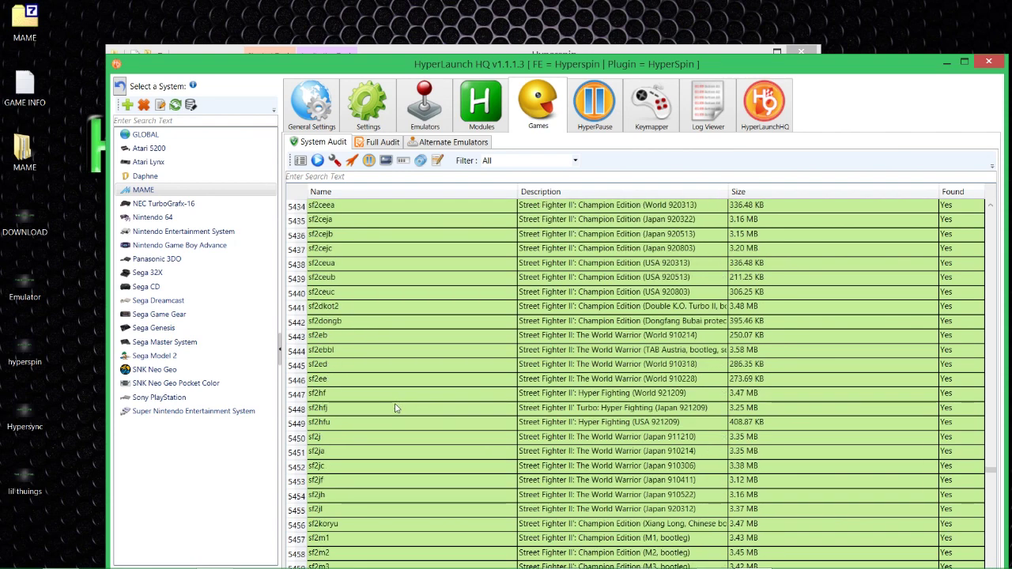
pyautogui.scroll(-7, 389, 471)
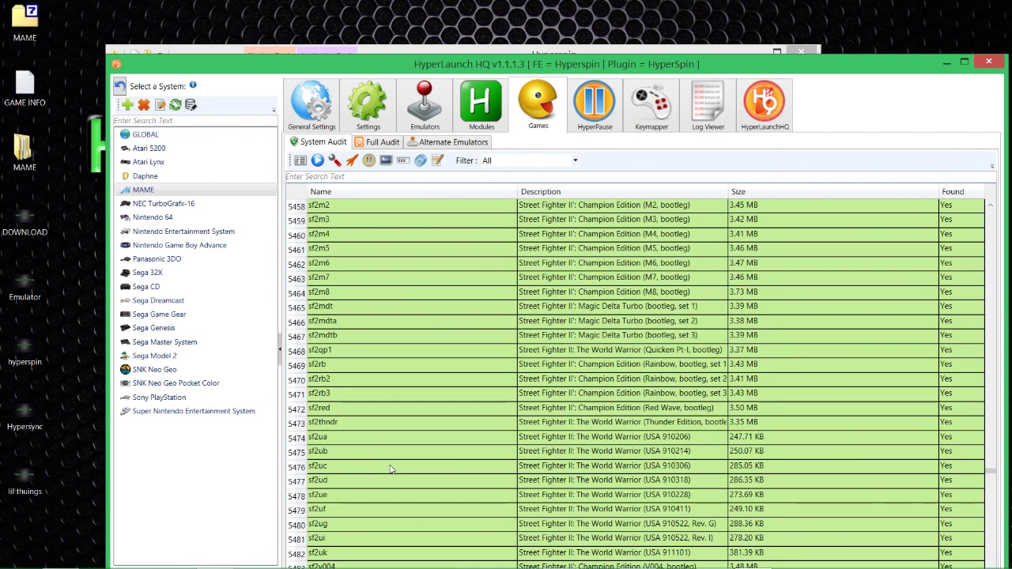
pyautogui.scroll(-3, 390, 468)
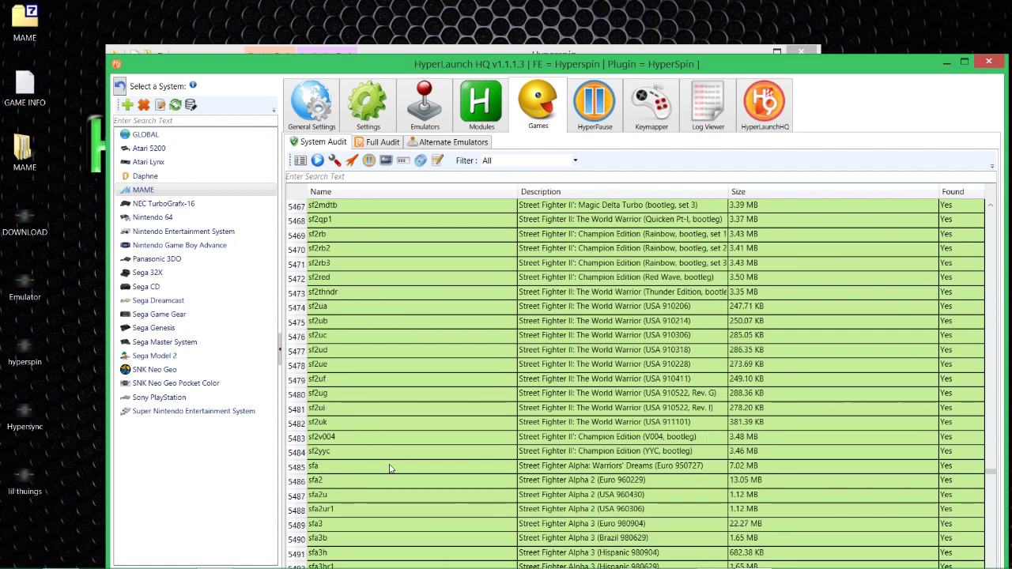
pyautogui.scroll(-3, 390, 469)
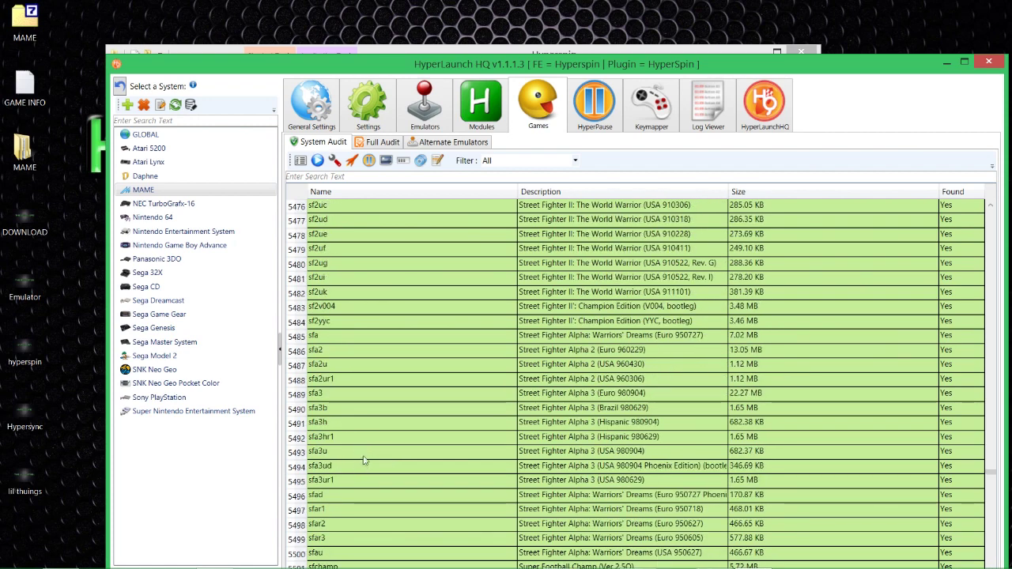
pyautogui.scroll(-4, 363, 460)
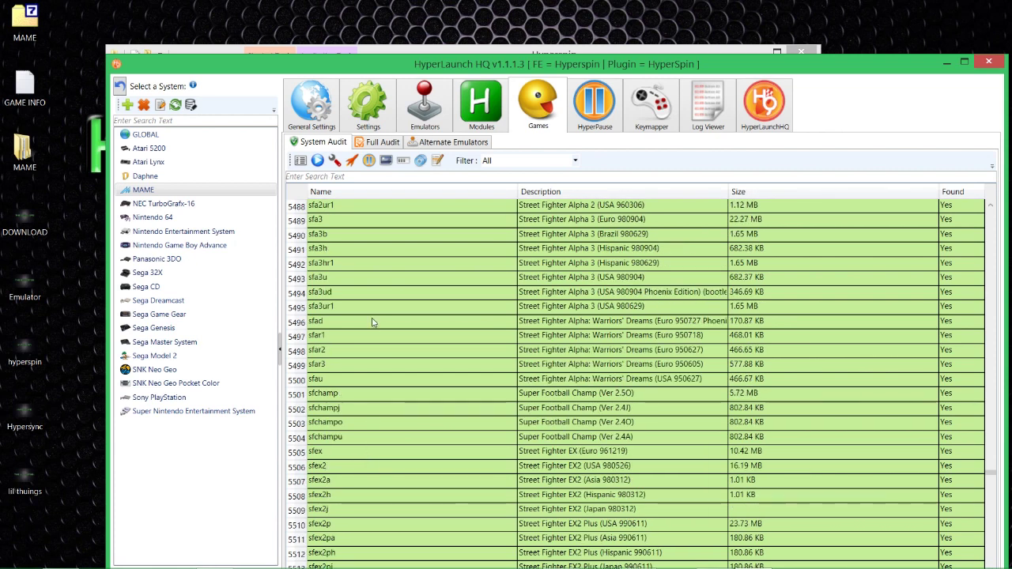
pyautogui.click(362, 365)
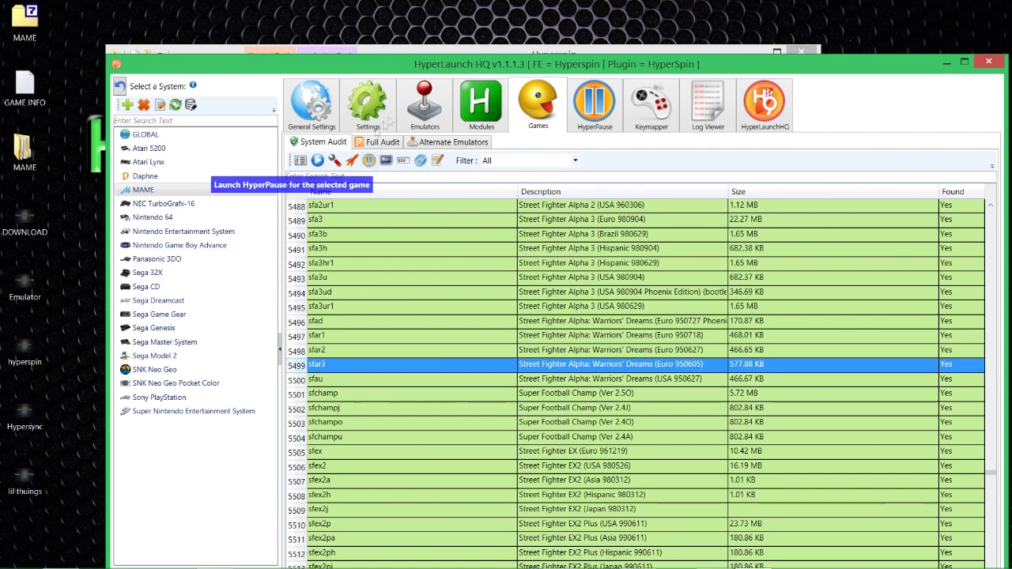
# Close HyperLaunchHQ and HyperHQ, and start HyperSpin from the Hyperspin folder on drive D
pyautogui.click(988, 62)
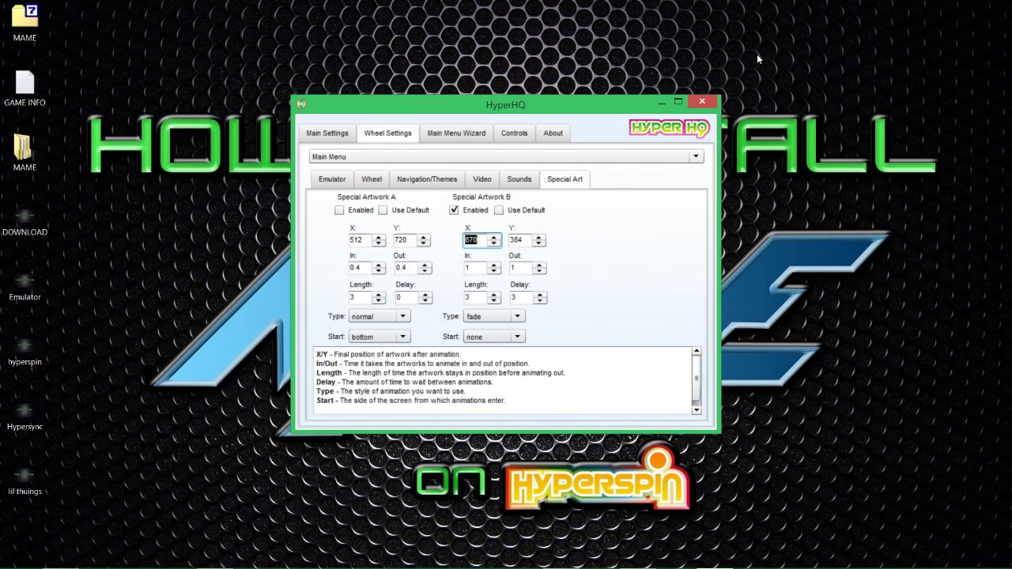
pyautogui.click(702, 101)
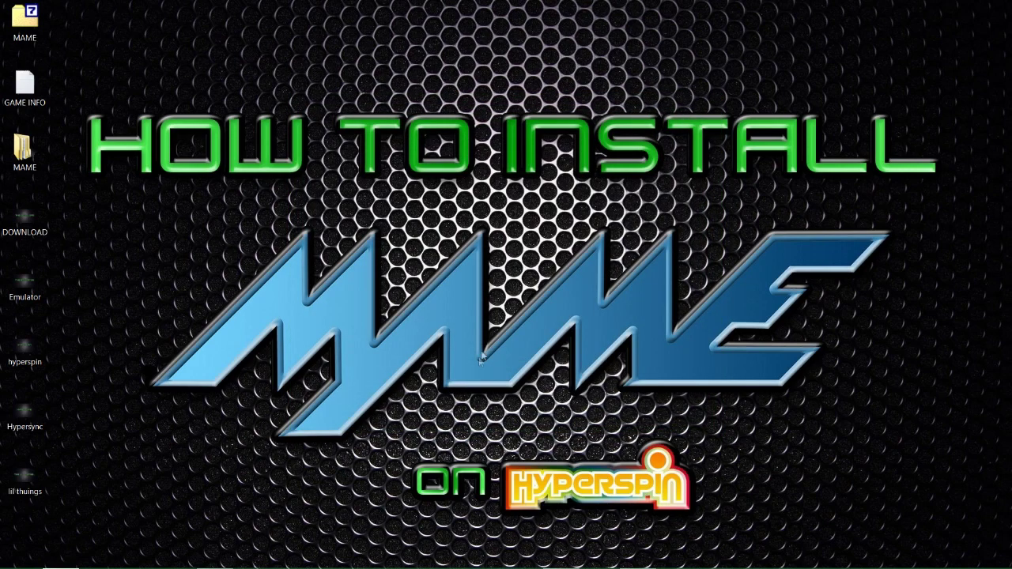
pyautogui.moveTo(370, 545)
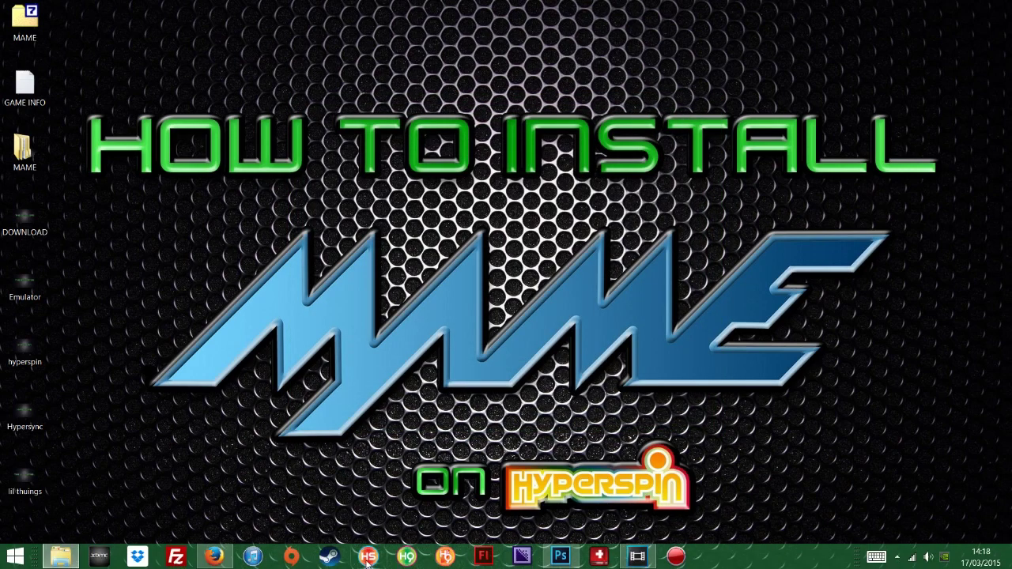
pyautogui.click(367, 558)
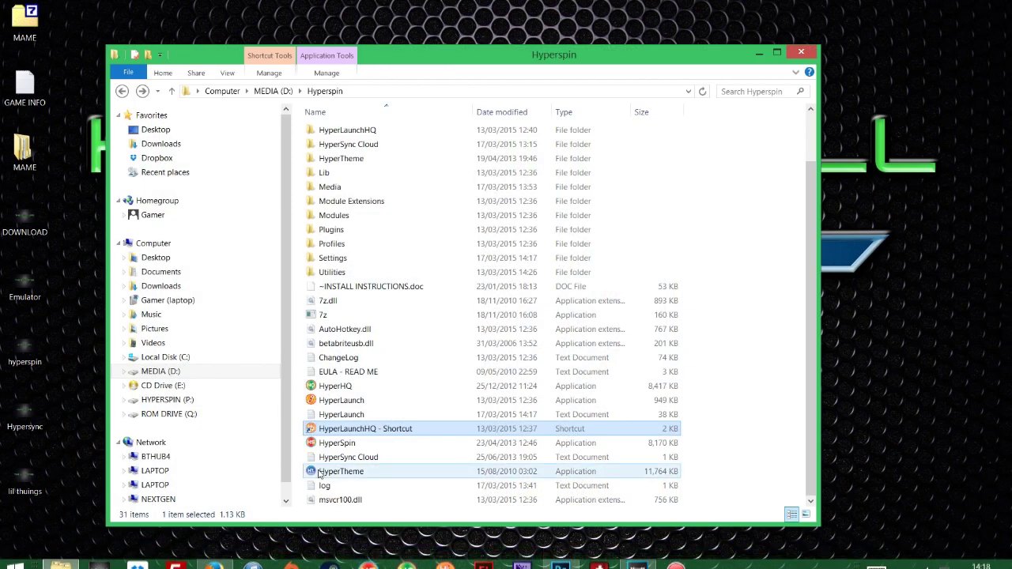
pyautogui.doubleClick(339, 443)
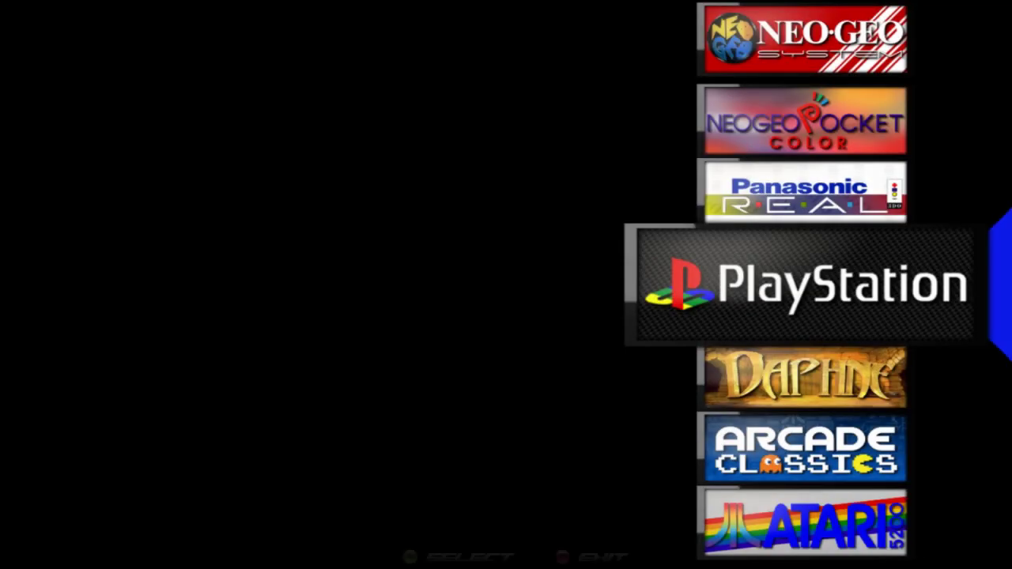
# Move through the main system wheel to Arcade Classics and enter its game list
pyautogui.press('Up')
pyautogui.press('Up')
pyautogui.press('Up')
pyautogui.press('Up')
pyautogui.press('Up')
pyautogui.press('Up')
pyautogui.press('Up')
pyautogui.press('Up')
pyautogui.press('Up')
pyautogui.press('Up')
pyautogui.press('Up')
pyautogui.press('Up')
pyautogui.press('Up')
pyautogui.press('Up')
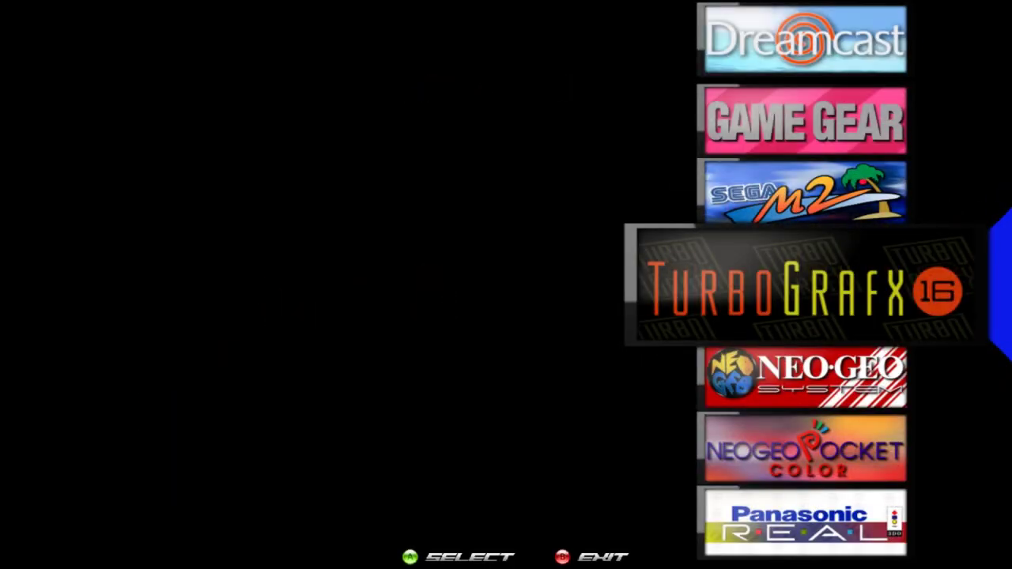
pyautogui.press('Up')
pyautogui.press('Up')
pyautogui.press('Up')
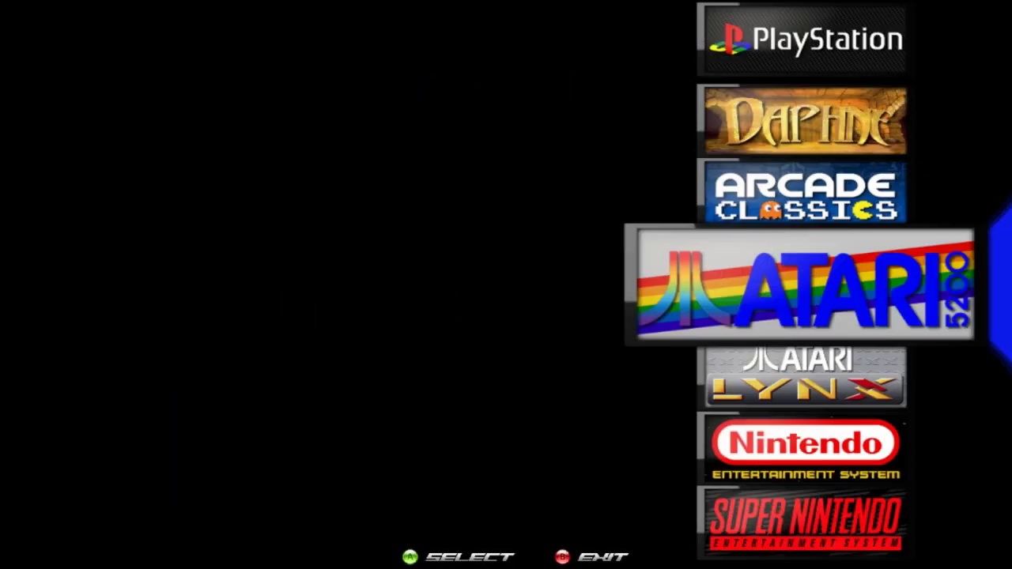
pyautogui.press('Up')
pyautogui.press('Up')
pyautogui.press('Up')
pyautogui.press('Down')
pyautogui.press('Down')
pyautogui.press('Down')
pyautogui.press('Up')
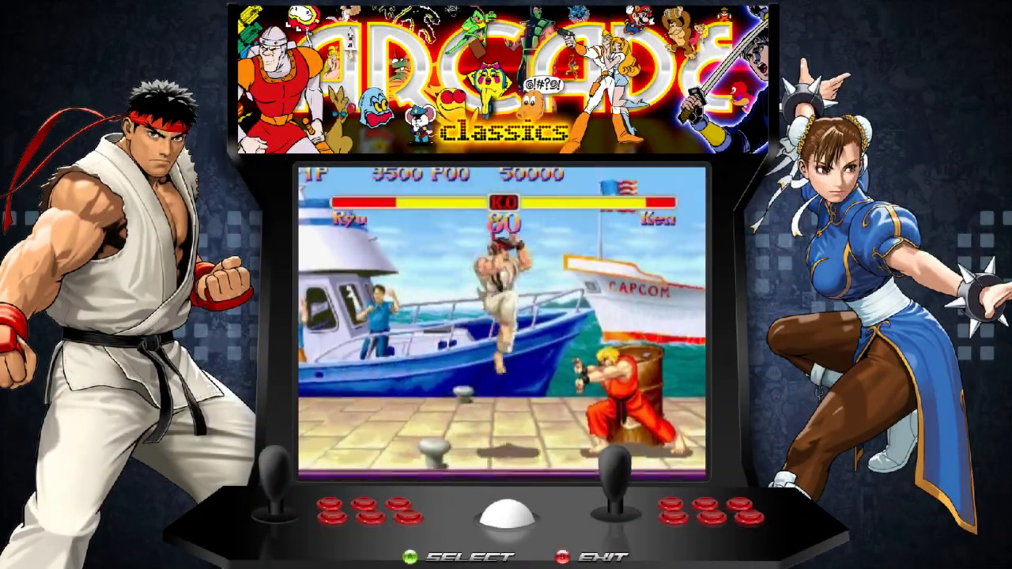
pyautogui.press('Return')
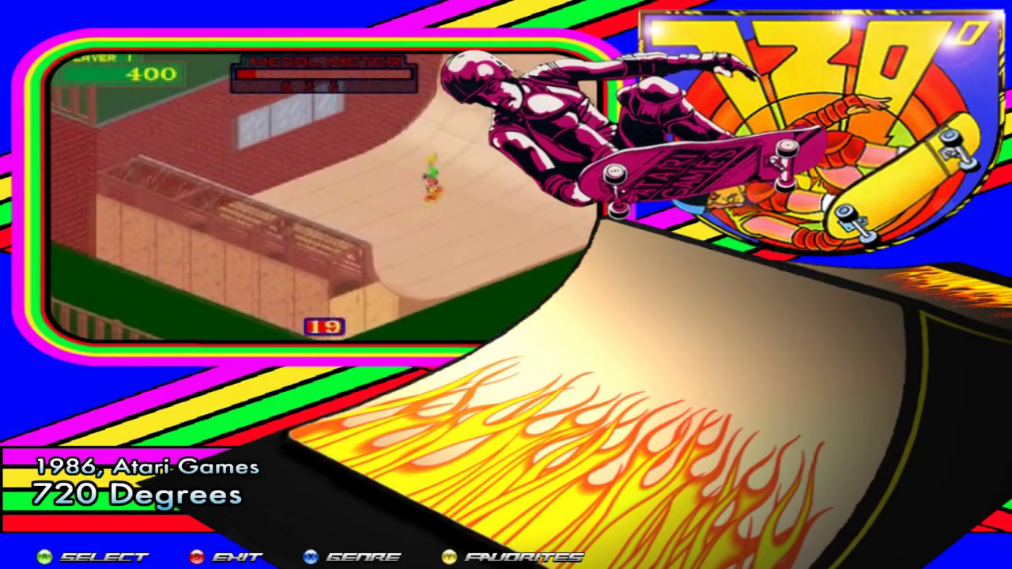
# Browse the Arcade Classics wheel backwards from 720 Degrees, past the number-titled games and into the end of the alphabet
pyautogui.press('Up')
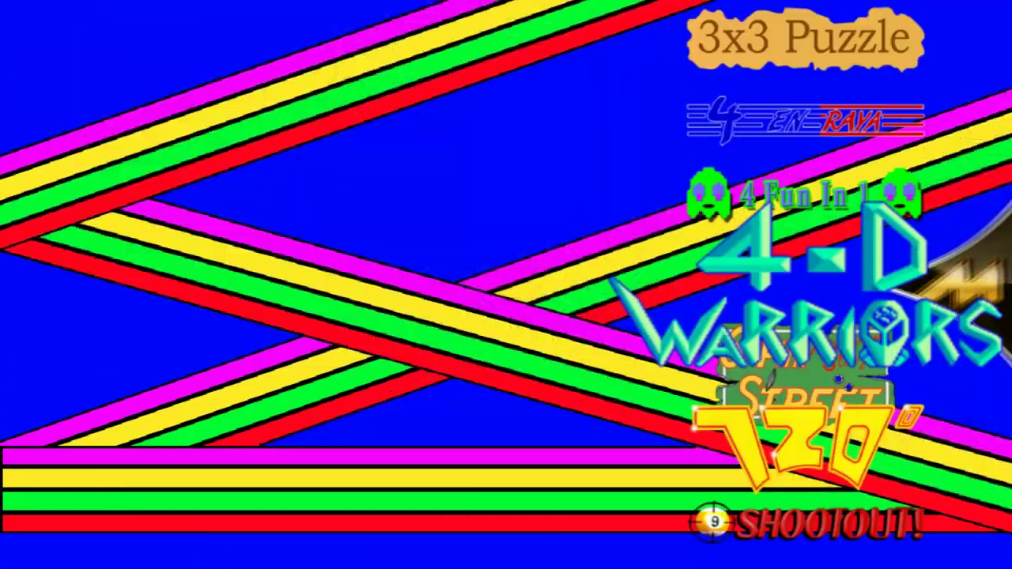
pyautogui.press('Up')
pyautogui.press('Up')
pyautogui.press('Up')
pyautogui.press('Up')
pyautogui.press('Up')
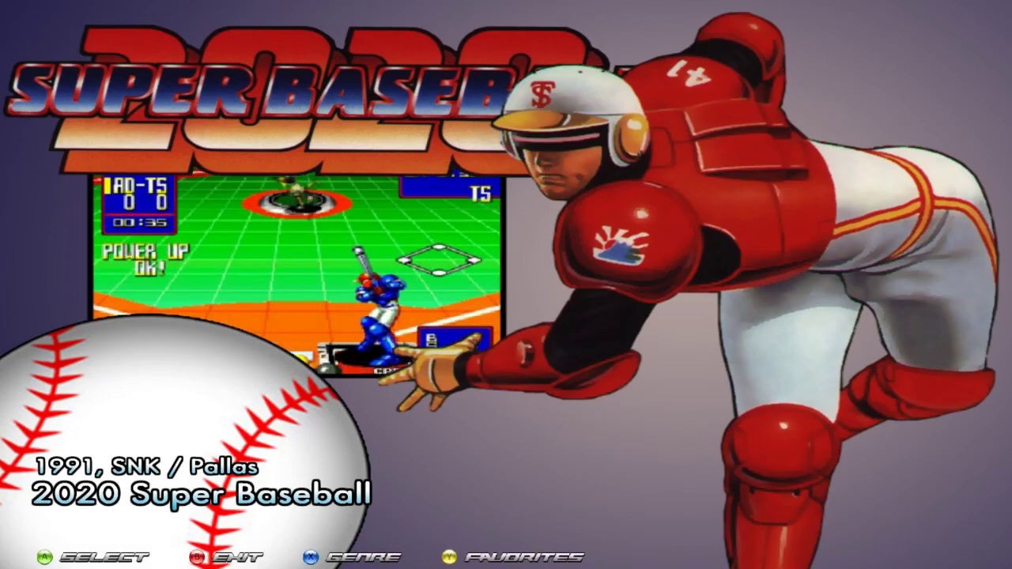
pyautogui.press('Up')
pyautogui.press('Up')
pyautogui.press('Up')
pyautogui.press('Up')
pyautogui.press('Up')
pyautogui.press('Up')
pyautogui.press('Up')
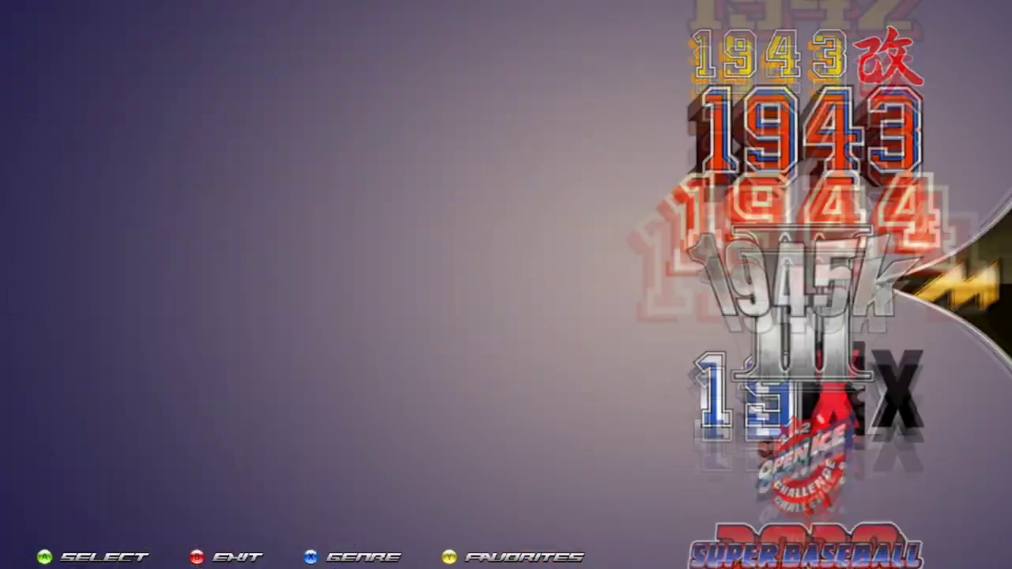
pyautogui.press('Up')
pyautogui.press('Up')
pyautogui.press('Up')
pyautogui.press('Up')
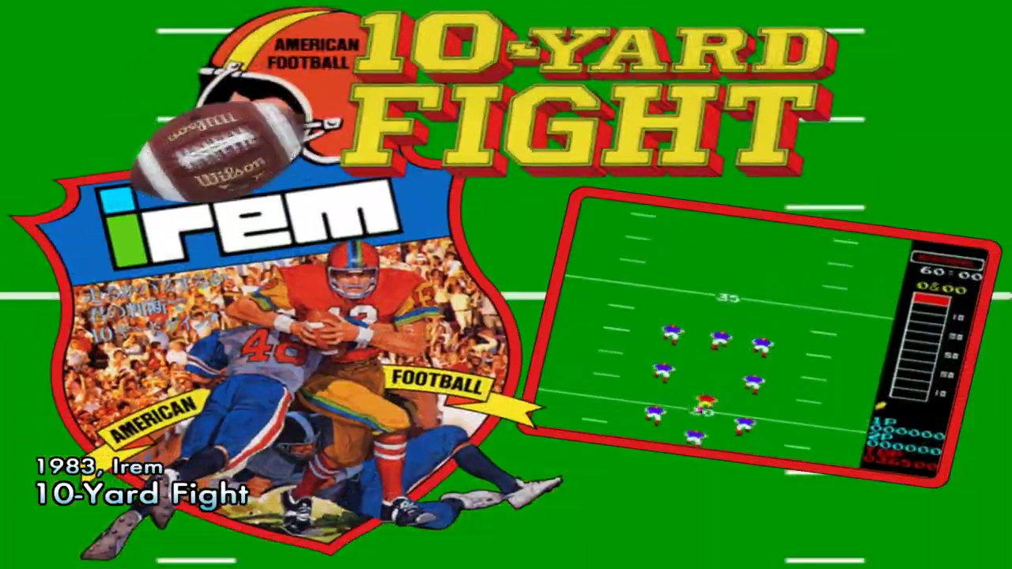
pyautogui.press('Up')
pyautogui.press('Up')
pyautogui.press('Up')
pyautogui.press('Up')
pyautogui.press('Up')
pyautogui.press('Up')
pyautogui.press('Up')
pyautogui.press('Up')
pyautogui.press('Up')
pyautogui.press('Up')
pyautogui.press('Up')
pyautogui.press('Up')
pyautogui.press('Up')
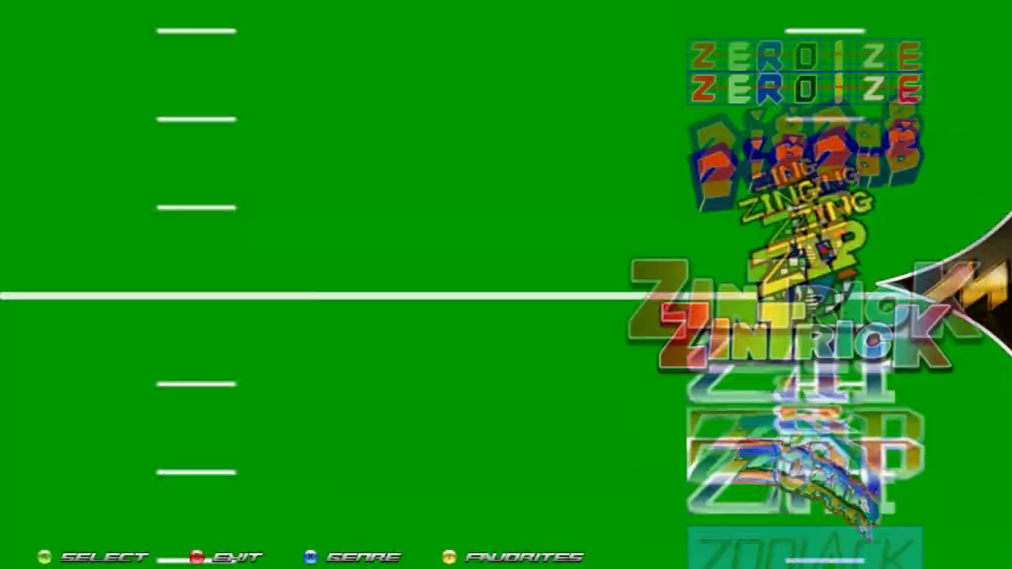
pyautogui.press('Up')
pyautogui.press('Up')
pyautogui.press('Up')
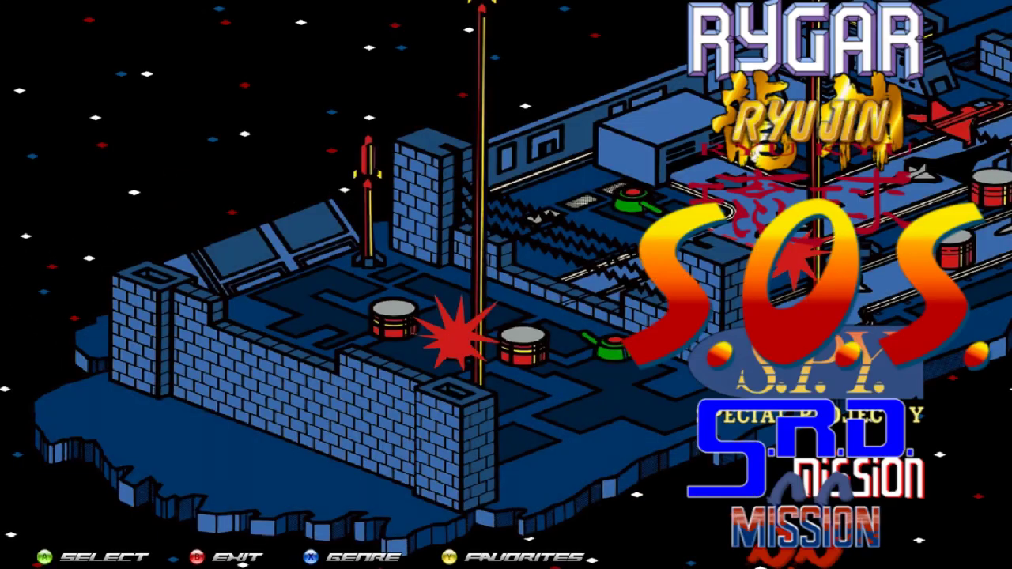
# Jump the game wheel to the letter T and browse backwards through the titles starting with Super
pyautogui.press('pagedown')
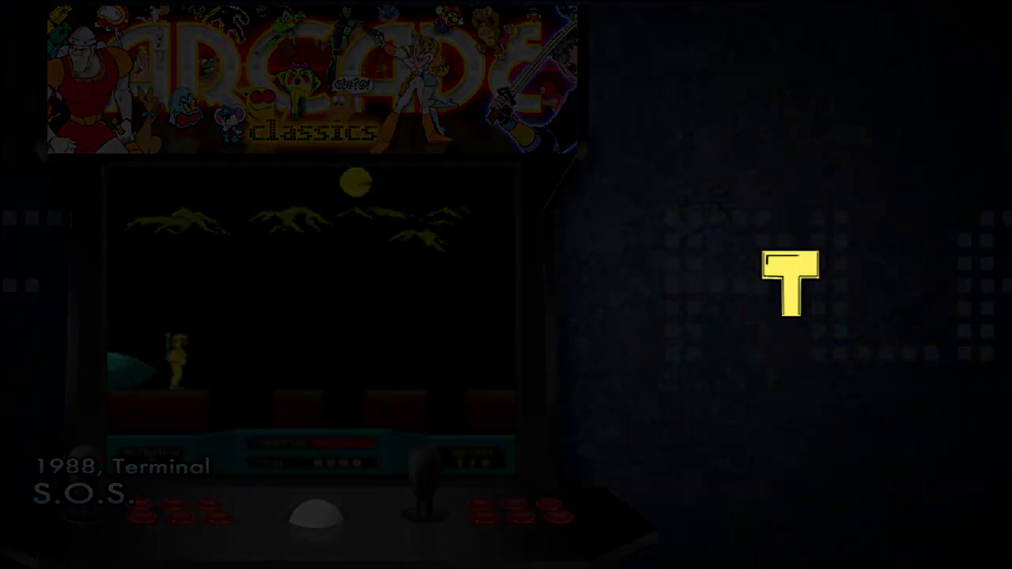
pyautogui.press('Up')
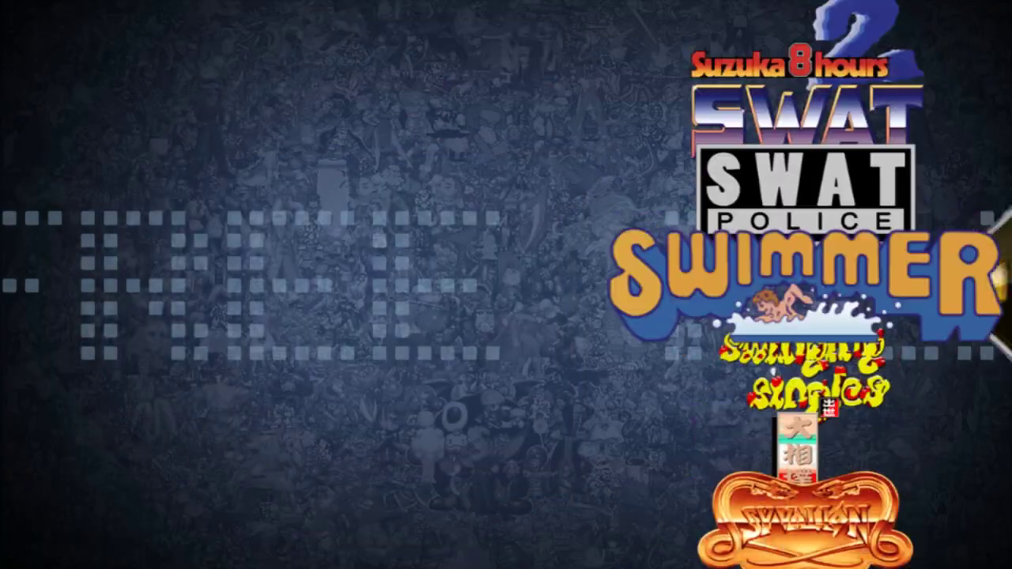
pyautogui.press('Up')
pyautogui.press('Up')
pyautogui.press('Up')
pyautogui.press('Up')
pyautogui.press('Up')
pyautogui.press('Up')
pyautogui.press('Up')
pyautogui.press('Up')
pyautogui.press('Up')
pyautogui.press('Up')
pyautogui.press('Up')
pyautogui.press('Up')
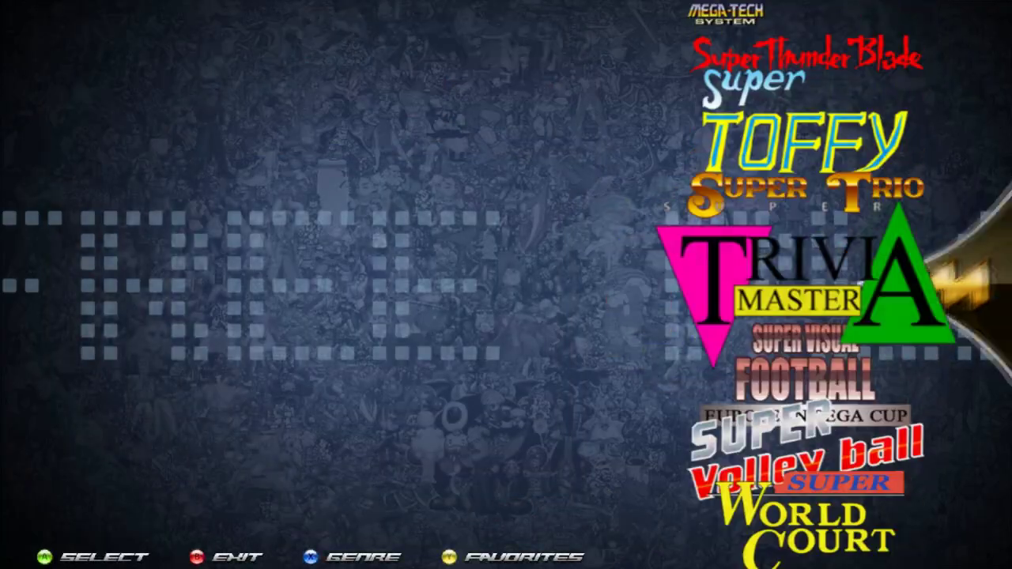
pyautogui.press('Up')
pyautogui.press('Up')
pyautogui.press('Up')
pyautogui.press('Up')
pyautogui.press('Up')
pyautogui.press('Up')
pyautogui.press('Up')
pyautogui.press('Up')
pyautogui.press('Up')
pyautogui.press('Up')
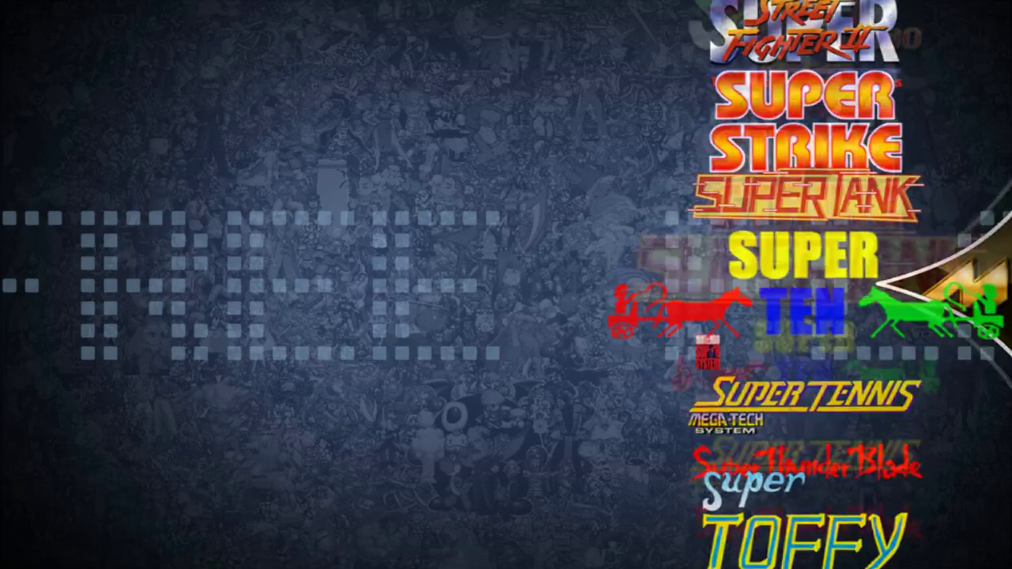
pyautogui.press('Up')
pyautogui.press('Up')
pyautogui.press('Up')
pyautogui.press('Up')
pyautogui.press('Up')
# Move forward through the game wheel, go back to Suzuka 8 Hours 2 and launch it
pyautogui.press('Down')
pyautogui.press('Down')
pyautogui.press('Down')
pyautogui.press('Down')
pyautogui.press('Down')
pyautogui.press('Down')
pyautogui.press('Down')
pyautogui.press('Down')
pyautogui.press('Down')
pyautogui.press('Down')
pyautogui.press('Down')
pyautogui.press('Down')
pyautogui.press('Down')
pyautogui.press('Down')
pyautogui.press('Down')
pyautogui.press('Down')
pyautogui.press('Down')
pyautogui.press('Down')
pyautogui.press('Down')
pyautogui.press('Down')
pyautogui.press('Down')
pyautogui.press('Down')
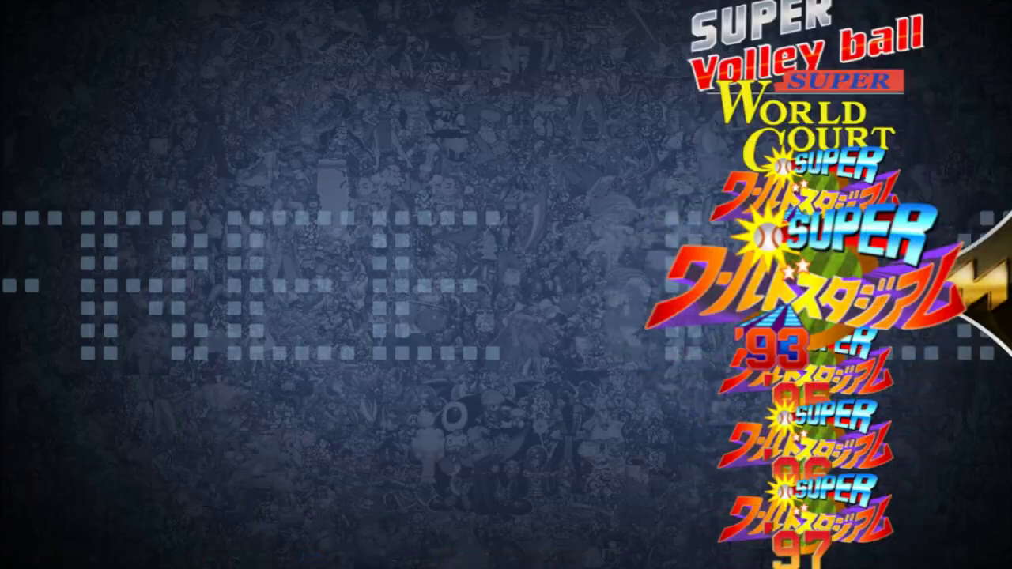
pyautogui.press('Down')
pyautogui.press('Down')
pyautogui.press('Down')
pyautogui.press('Down')
pyautogui.press('Down')
pyautogui.press('Down')
pyautogui.press('Down')
pyautogui.press('Down')
pyautogui.press('Down')
pyautogui.press('Down')
pyautogui.press('Down')
pyautogui.press('Down')
pyautogui.press('Down')
pyautogui.press('Down')
pyautogui.press('Down')
pyautogui.press('Down')
pyautogui.press('Down')
pyautogui.press('Down')
pyautogui.press('Down')
pyautogui.press('Up')
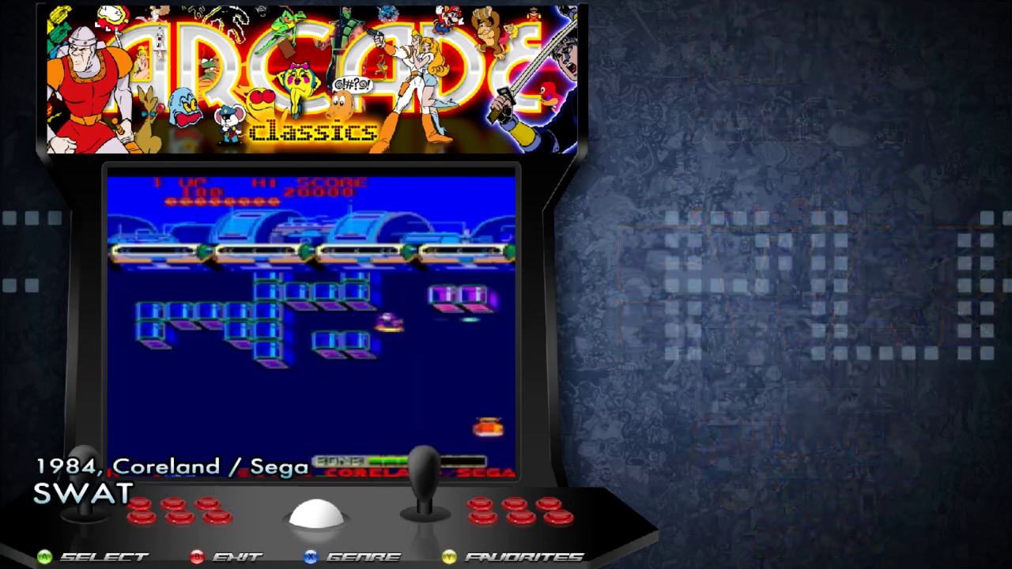
pyautogui.press('Up')
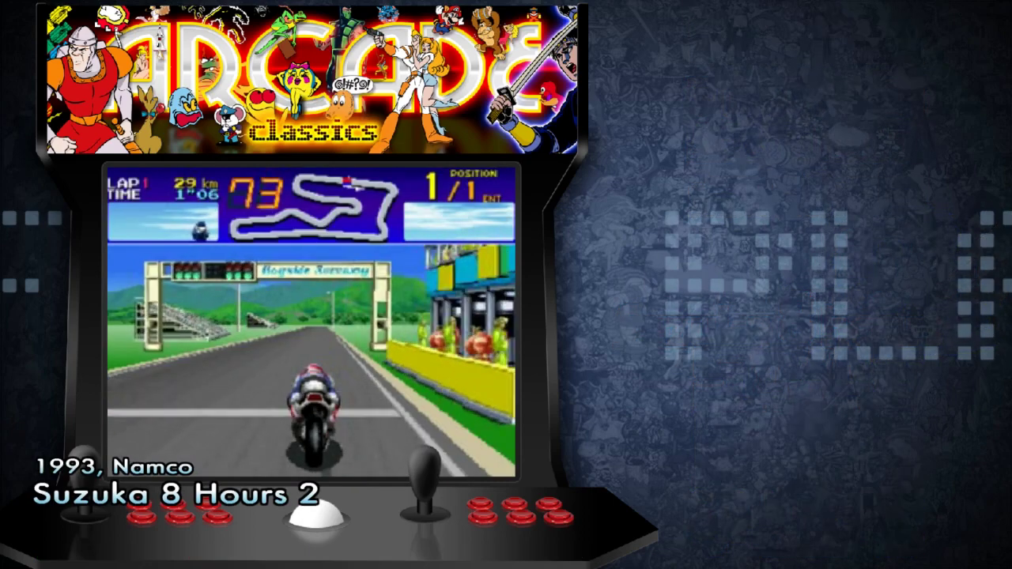
pyautogui.press('Return')
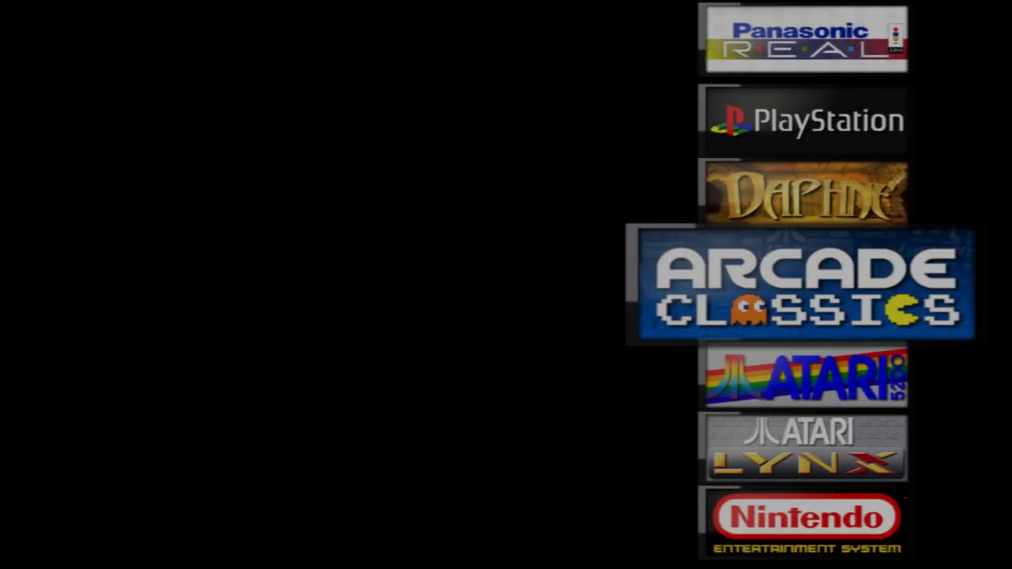
# Exit HyperSpin from the main system wheel and confirm the exit
pyautogui.press('Escape')
pyautogui.press('Return')
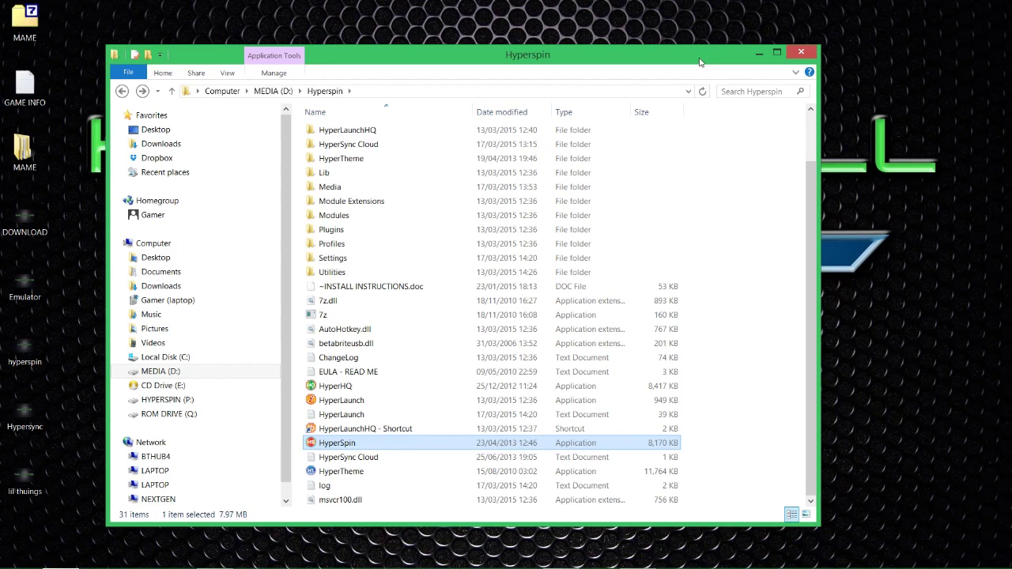
pyautogui.moveTo(697, 61); pyautogui.dragTo(751, 47)
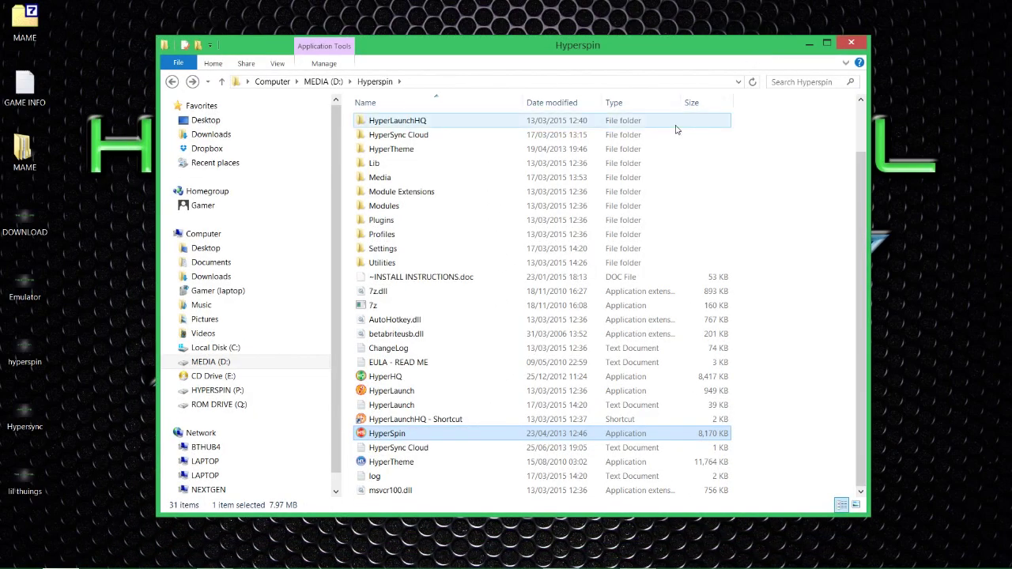
pyautogui.moveTo(736, 53); pyautogui.dragTo(701, 41)
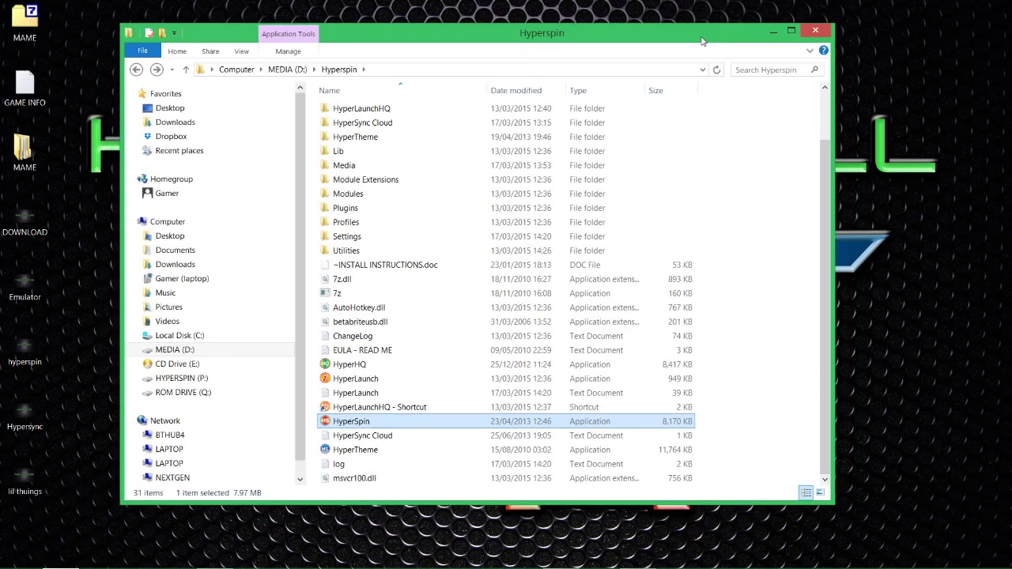